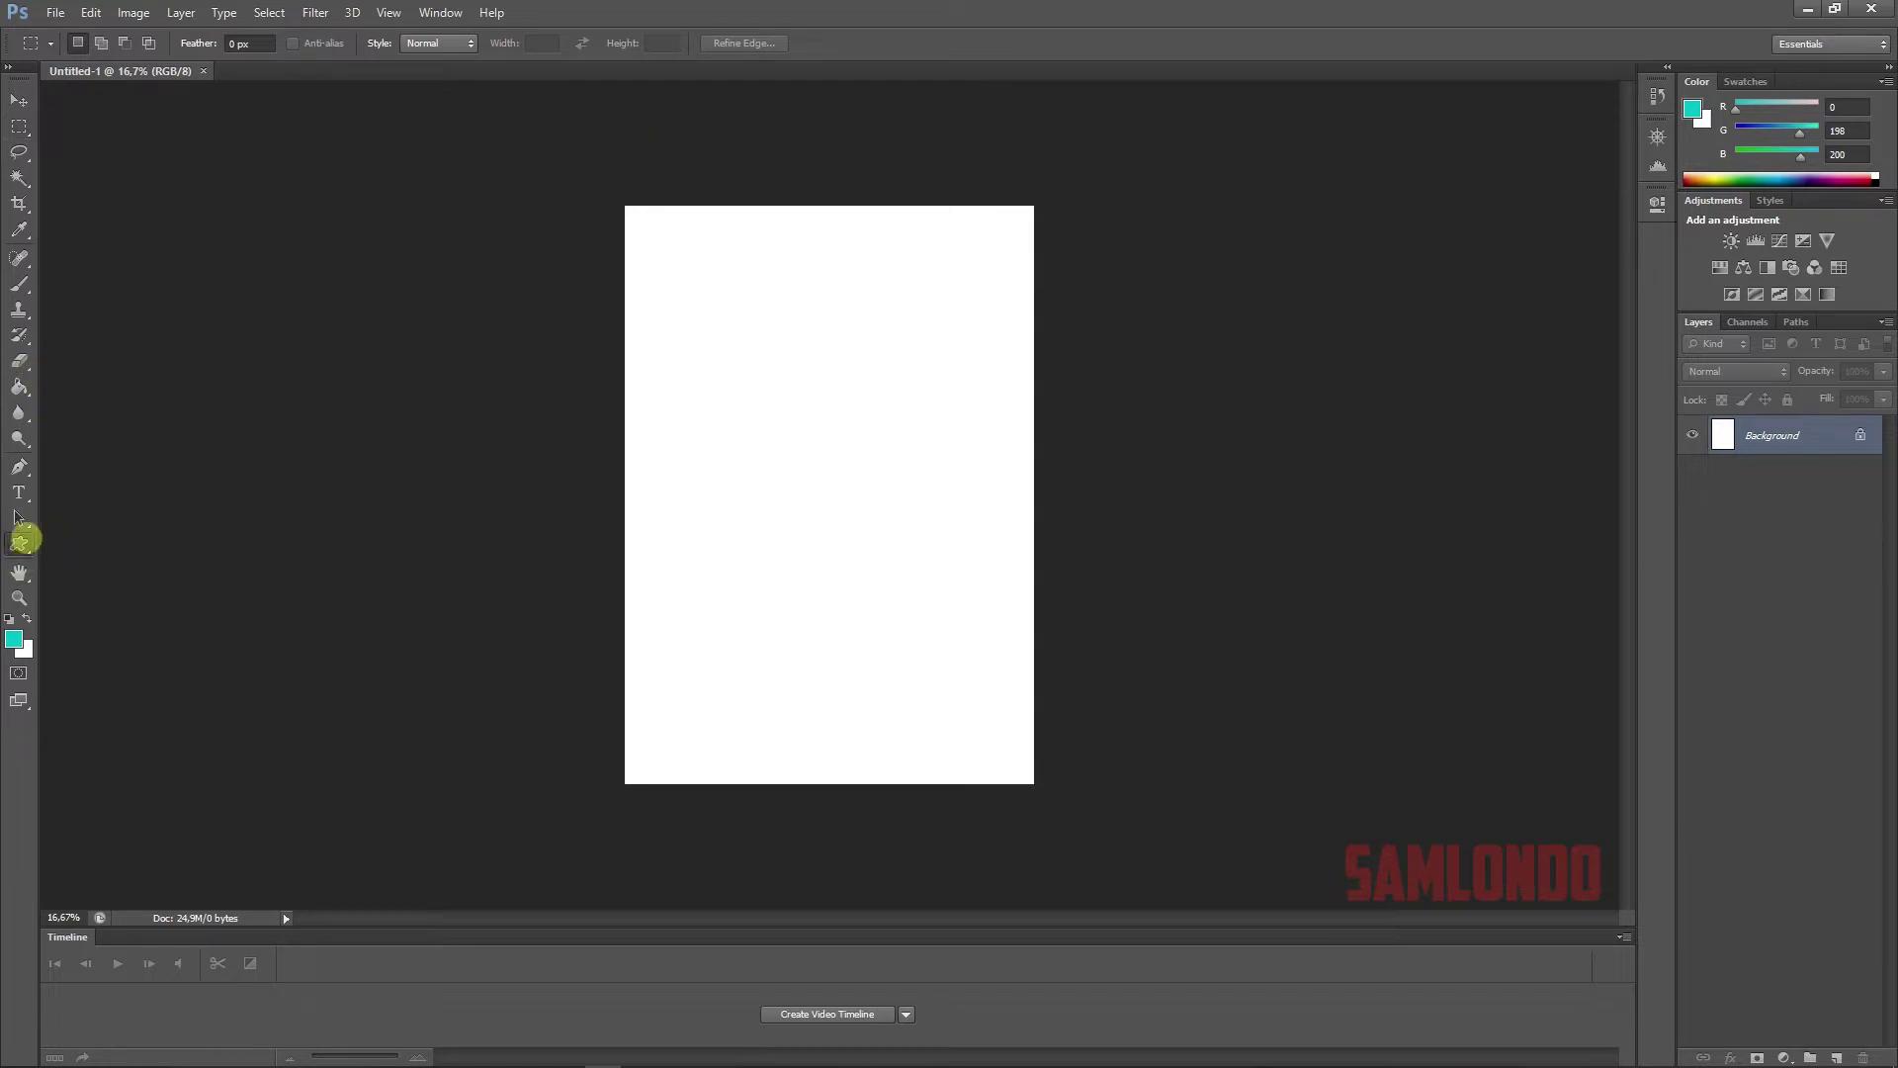
# - Draw a teal square near the top-left of the page with the Rectangle Tool
pyautogui.click(19, 543)
pyautogui.click(89, 540)
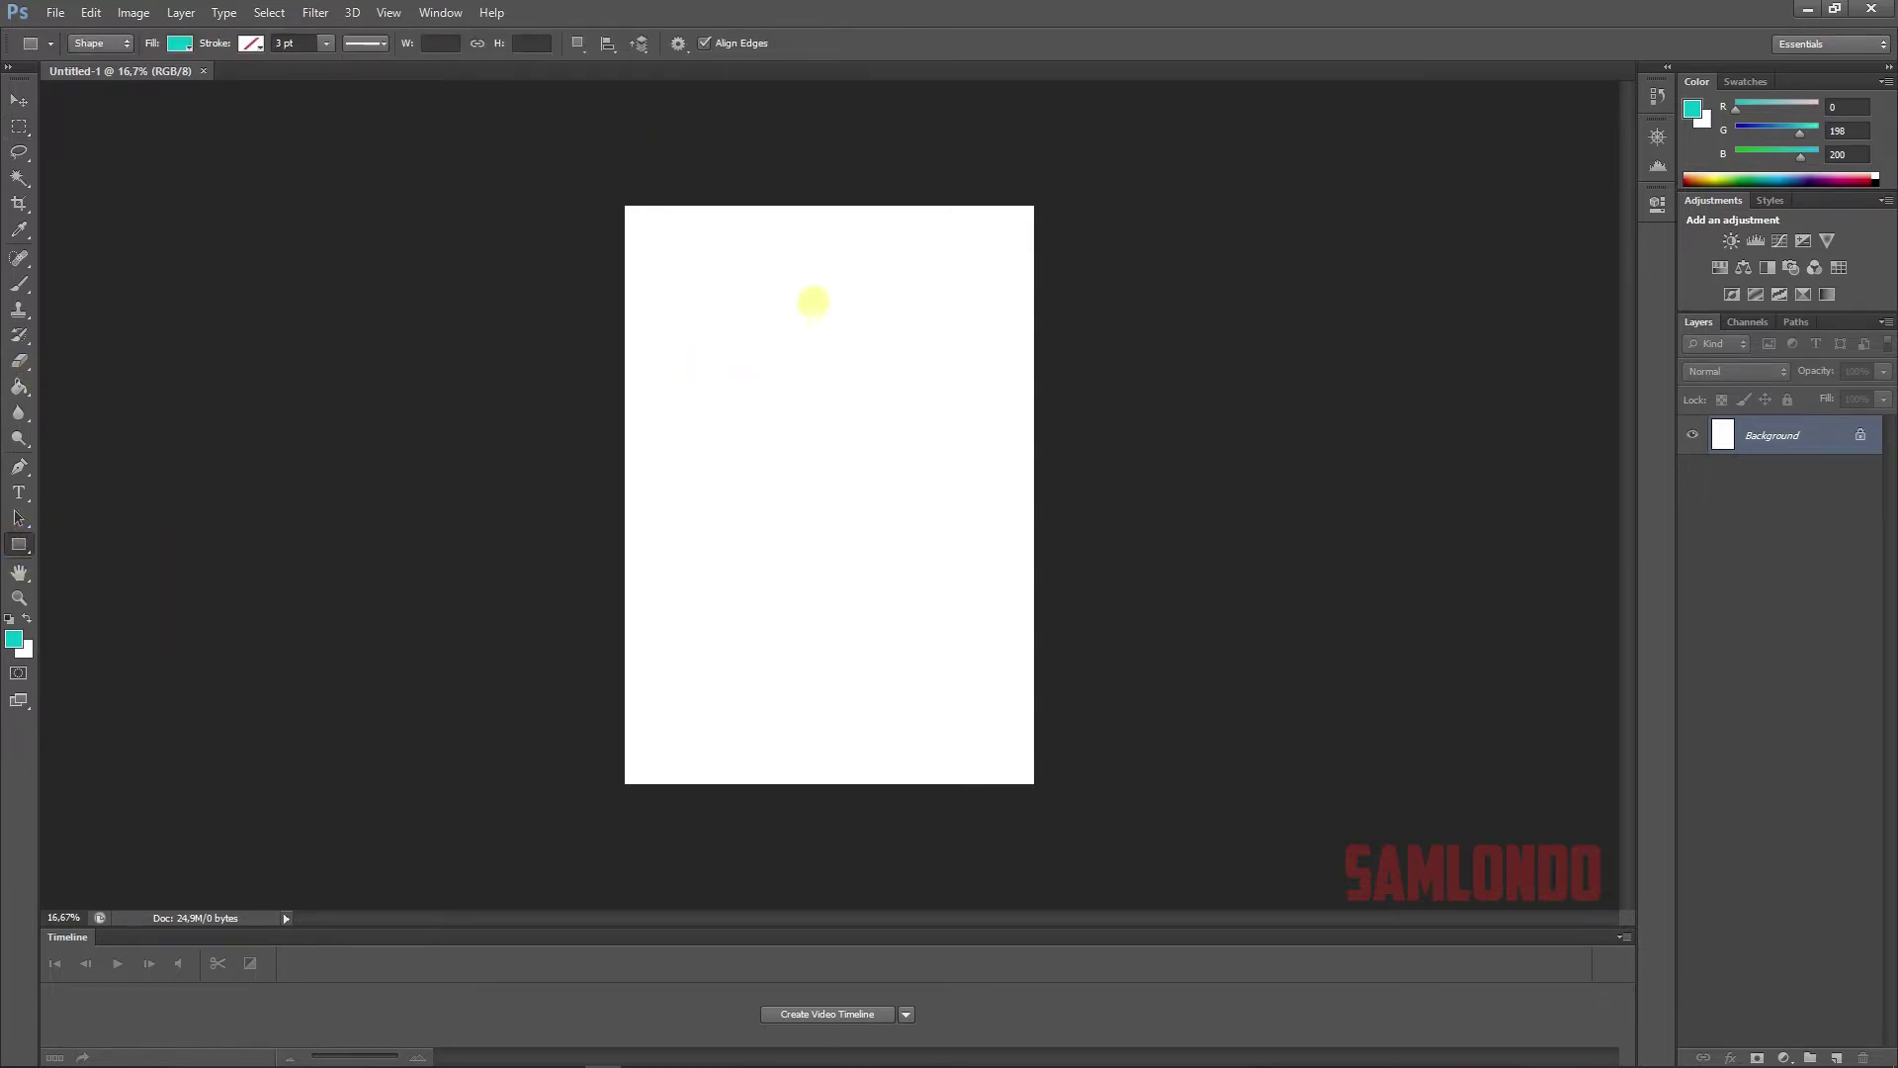
pyautogui.moveTo(659, 254); pyautogui.dragTo(741, 330)
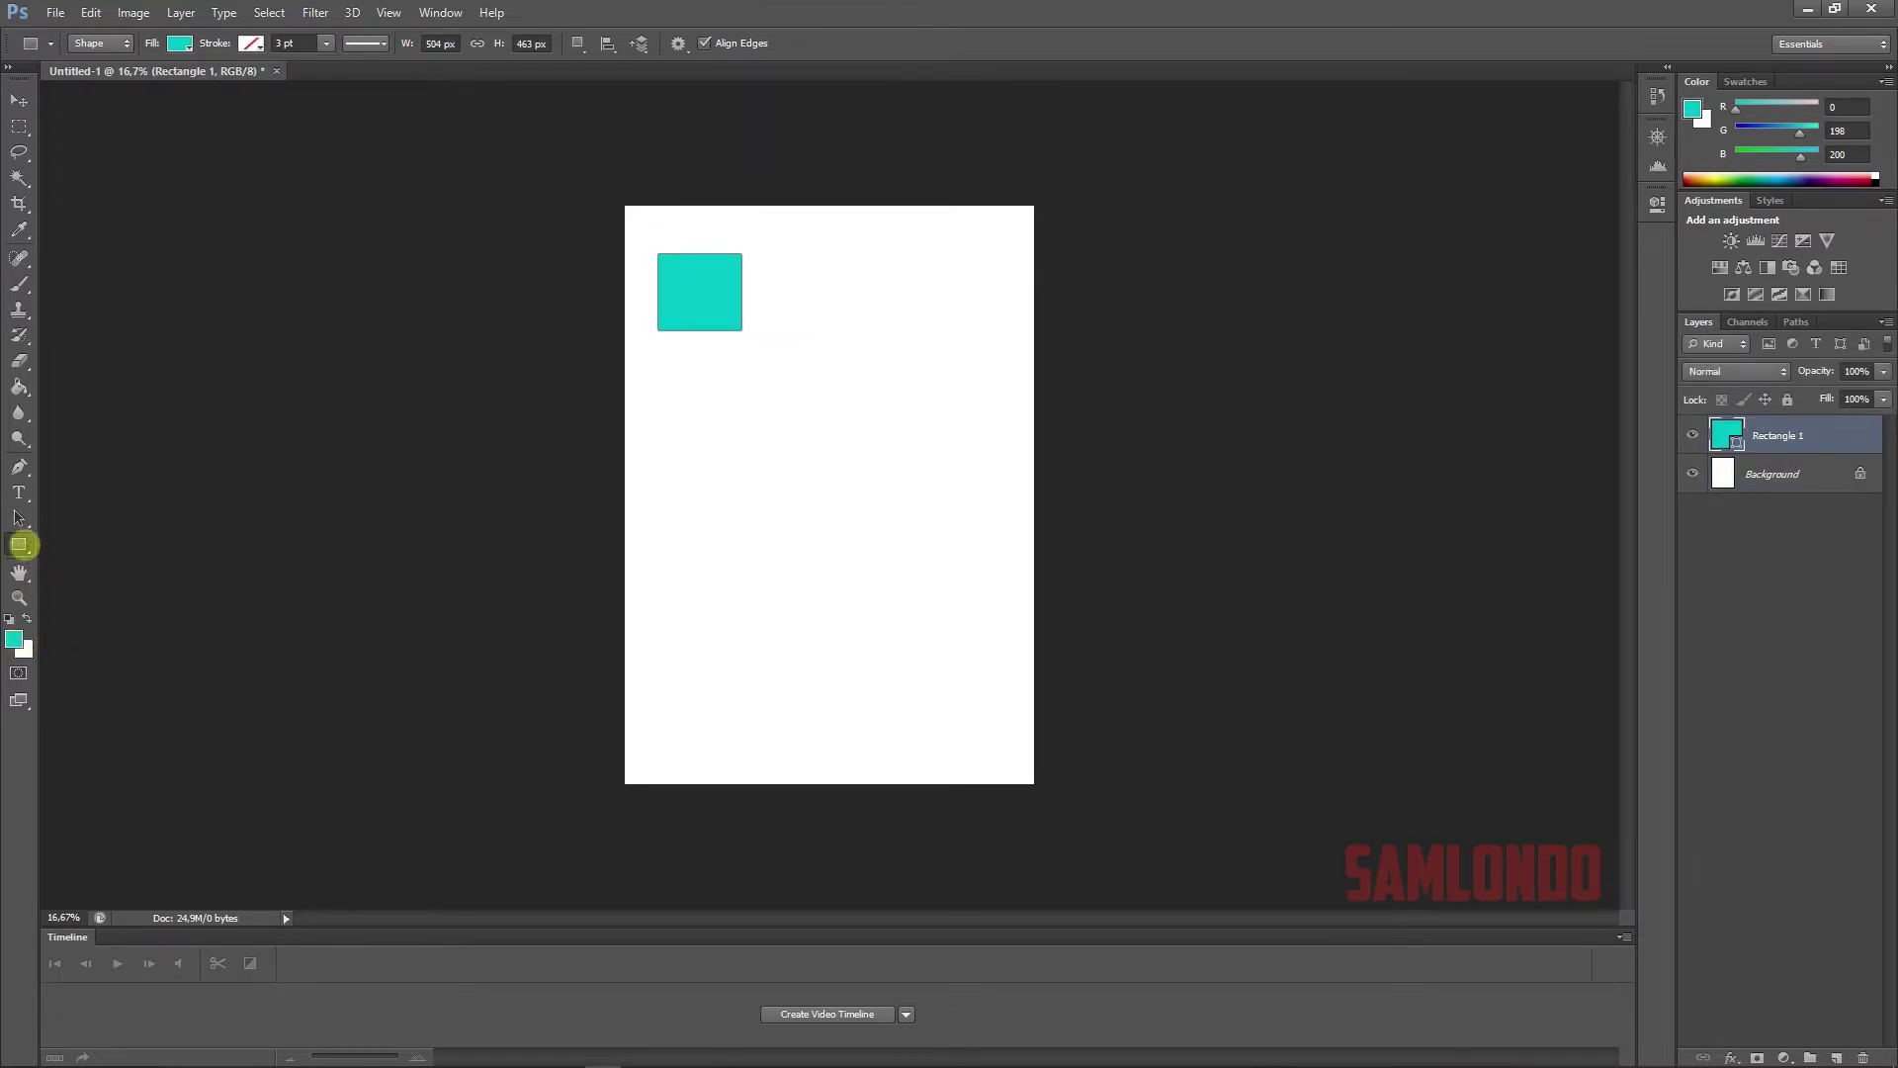
# - Draw a rounded-corner square below the first square
pyautogui.click(20, 544)
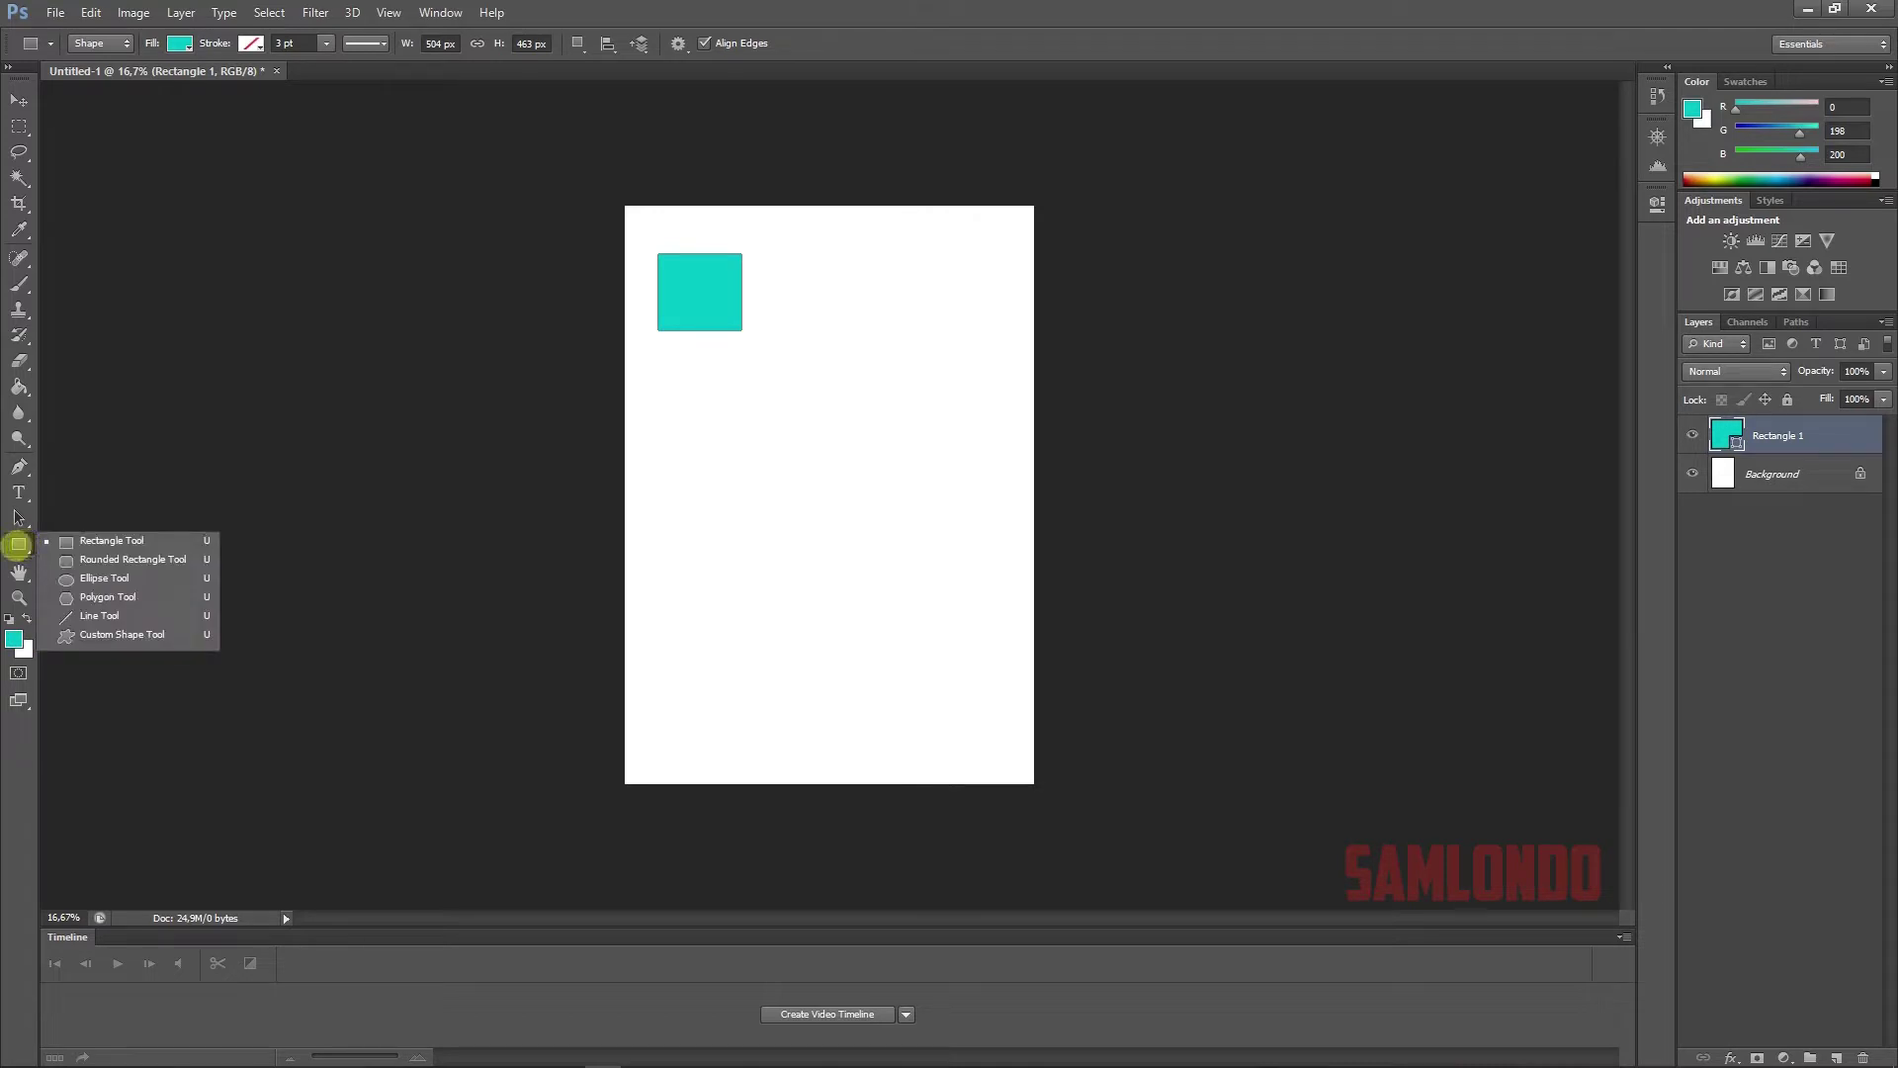
pyautogui.click(113, 558)
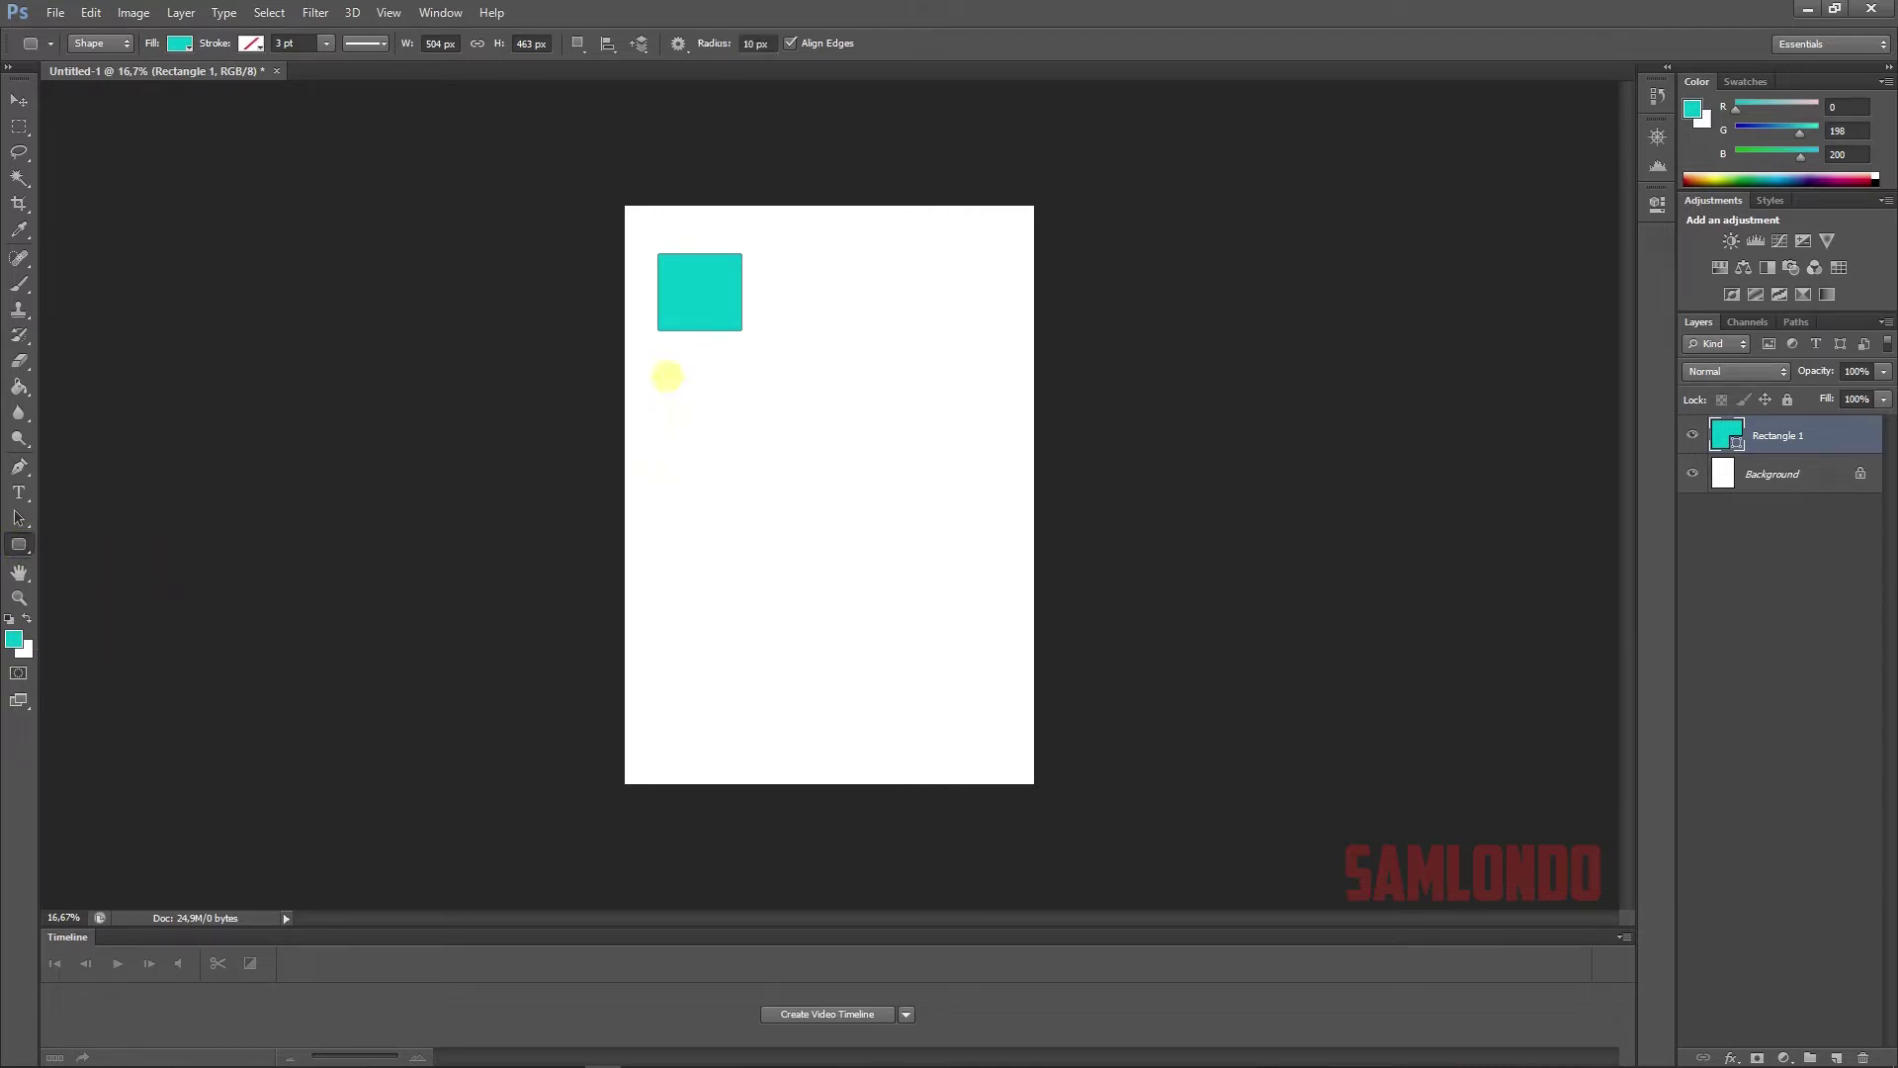
pyautogui.moveTo(661, 376)
pyautogui.mouseDown()
pyautogui.moveTo(741, 453)
pyautogui.moveTo(720, 409)
pyautogui.mouseUp()
pyautogui.click(19, 100)
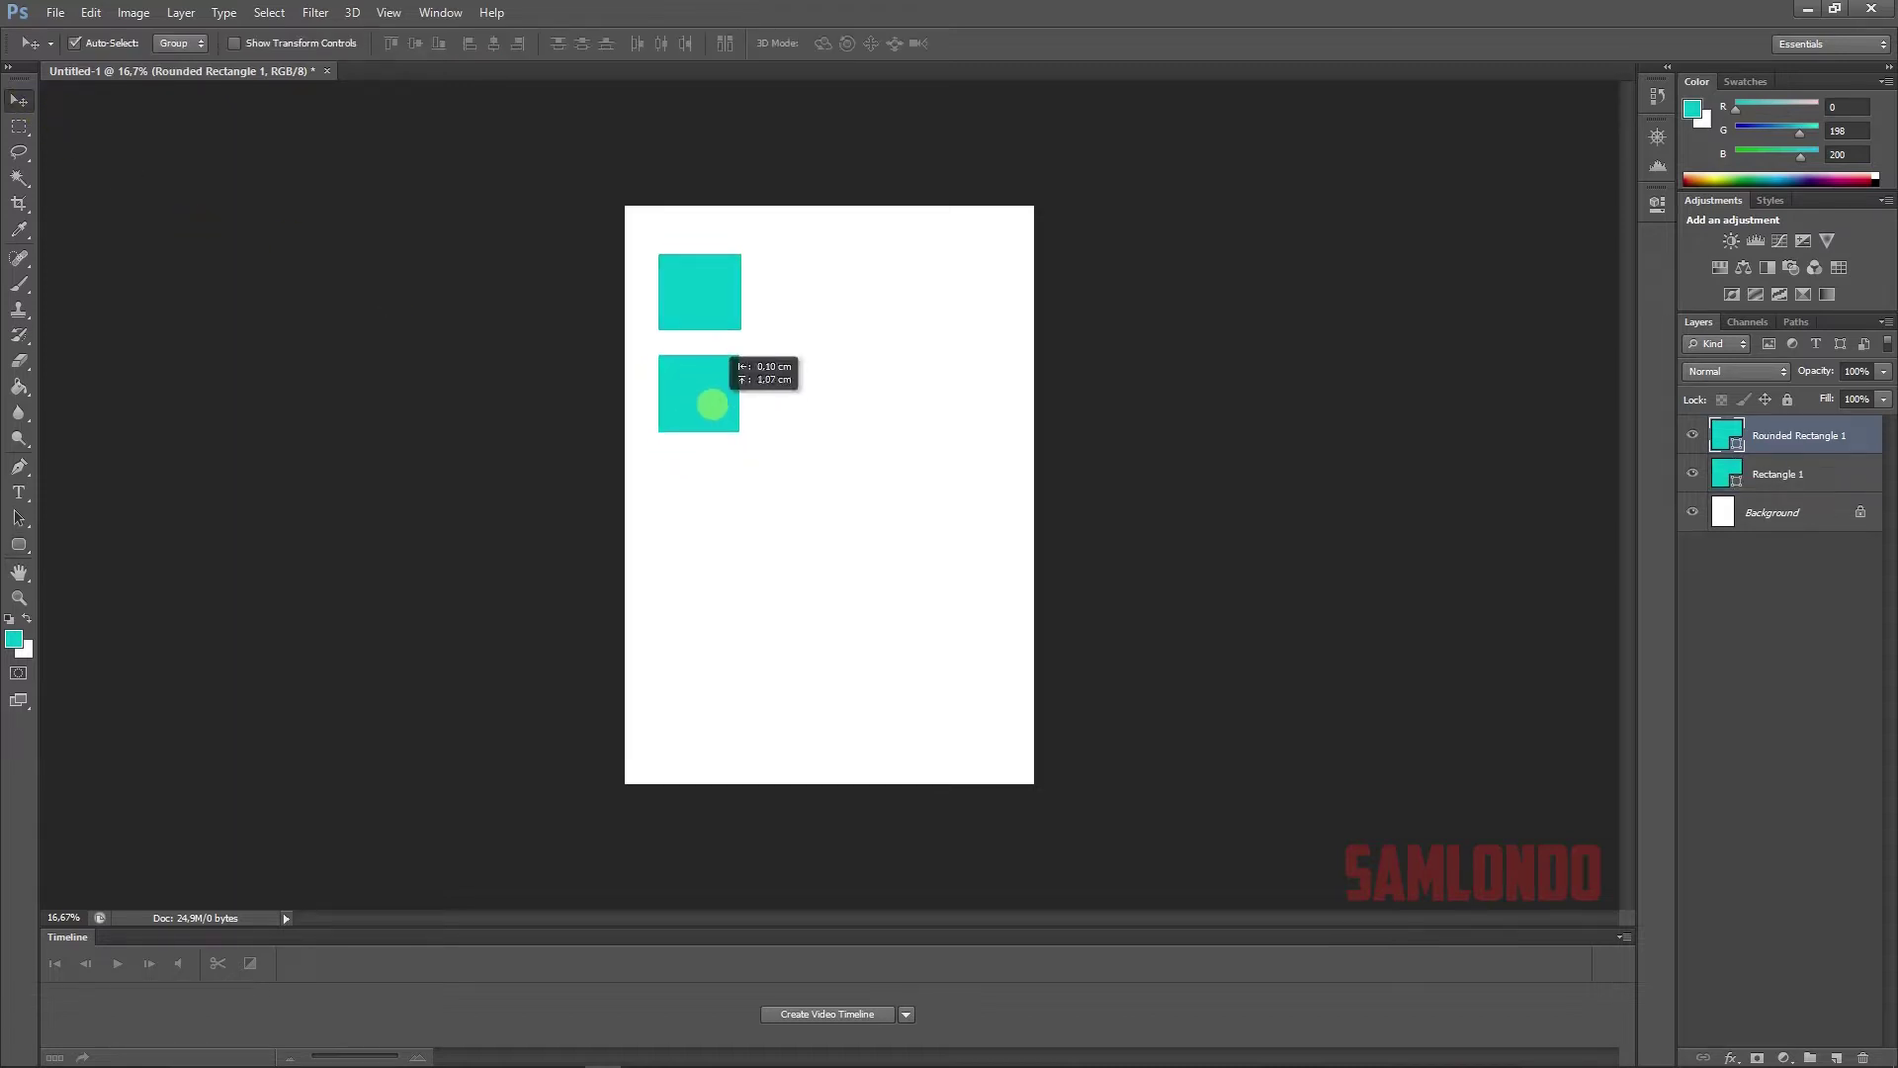
# - Draw a circle below the rounded square and line it up under the squares
pyautogui.click(20, 547)
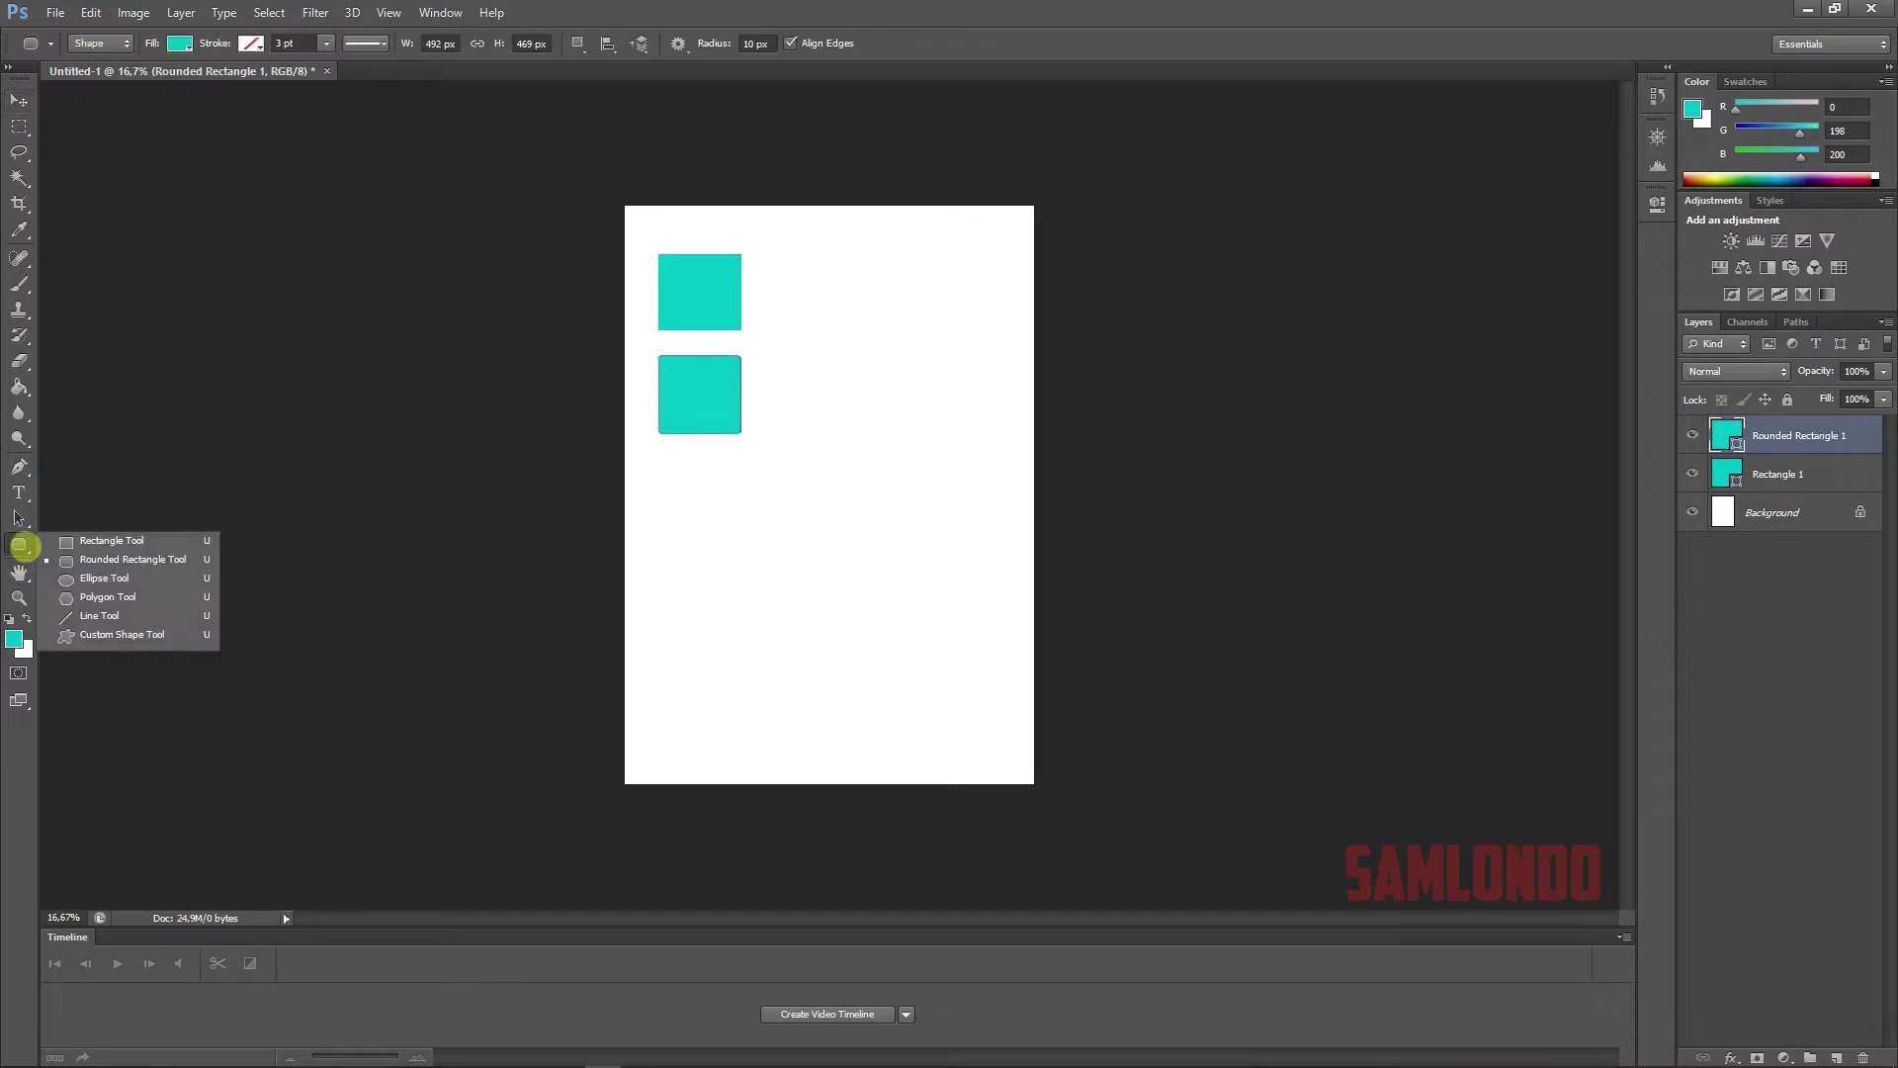
pyautogui.click(99, 578)
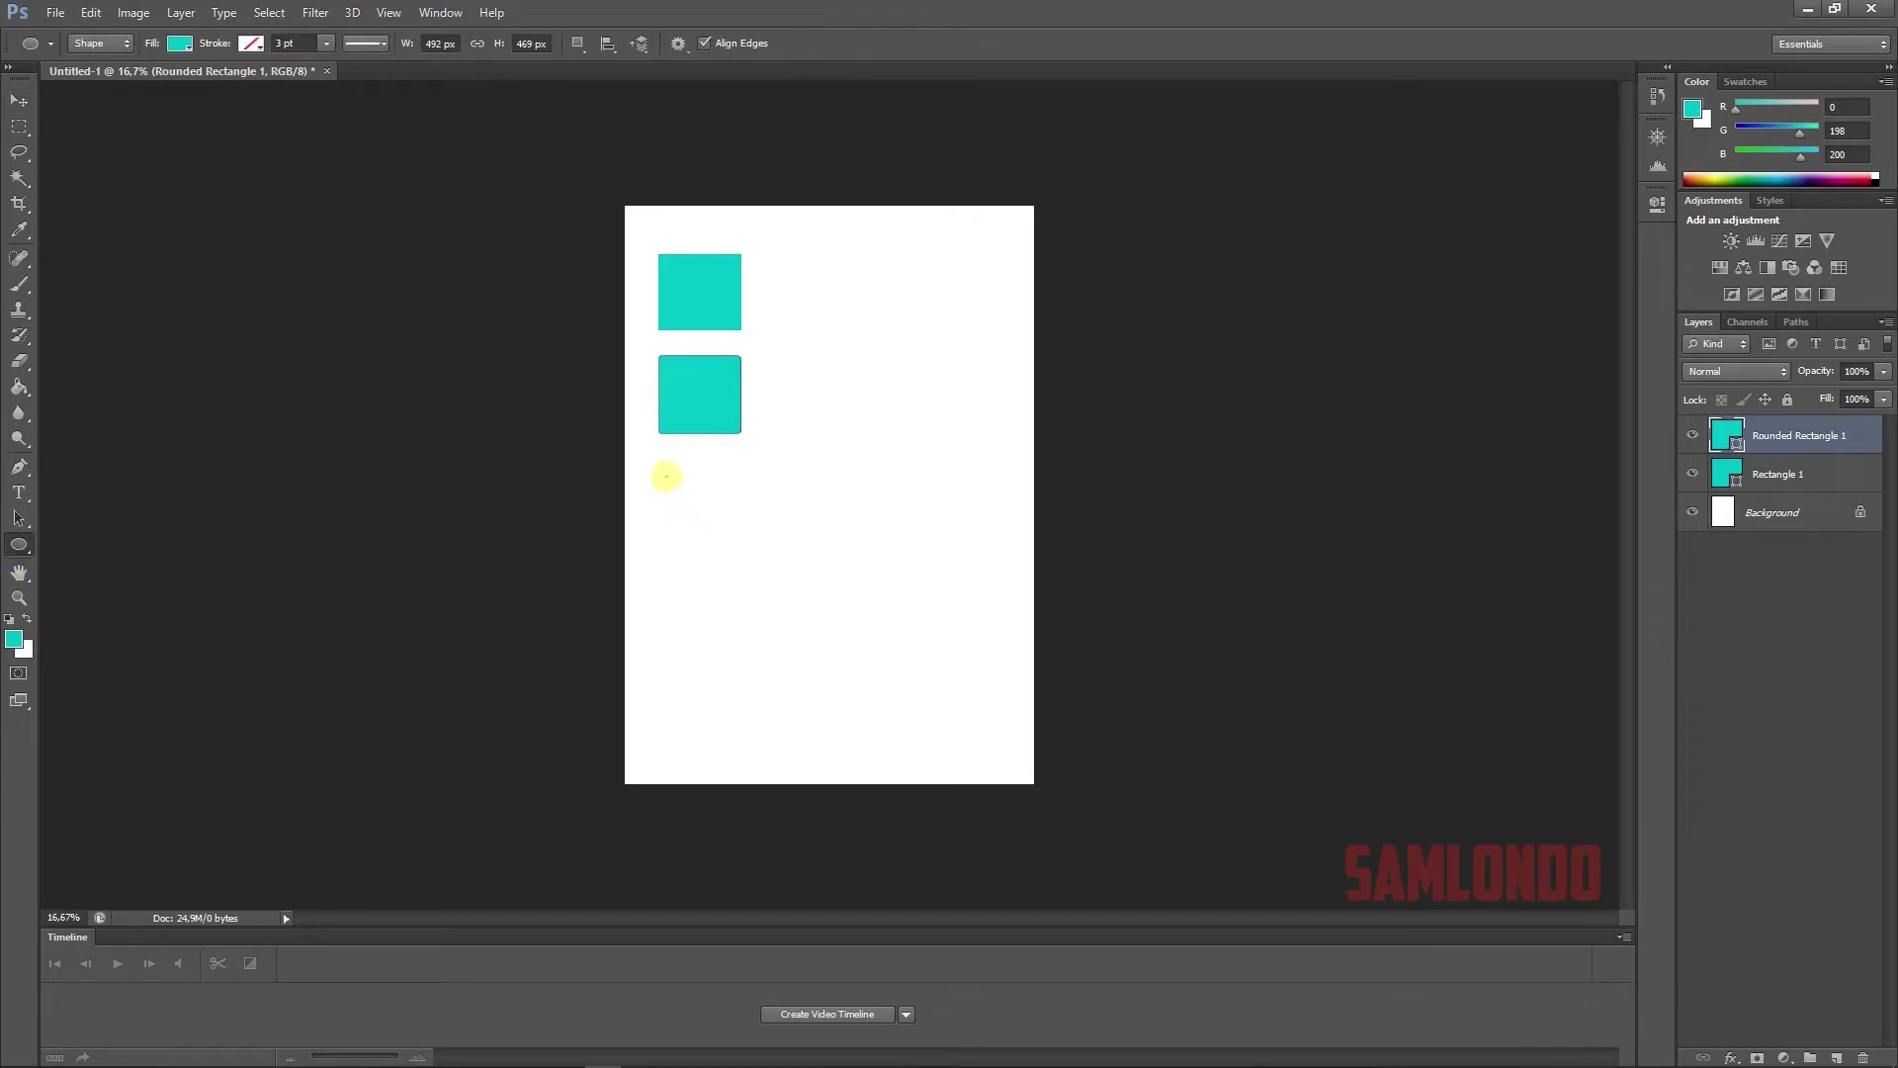
pyautogui.moveTo(666, 476)
pyautogui.mouseDown()
pyautogui.moveTo(754, 567)
pyautogui.moveTo(722, 516)
pyautogui.mouseUp()
pyautogui.click(18, 99)
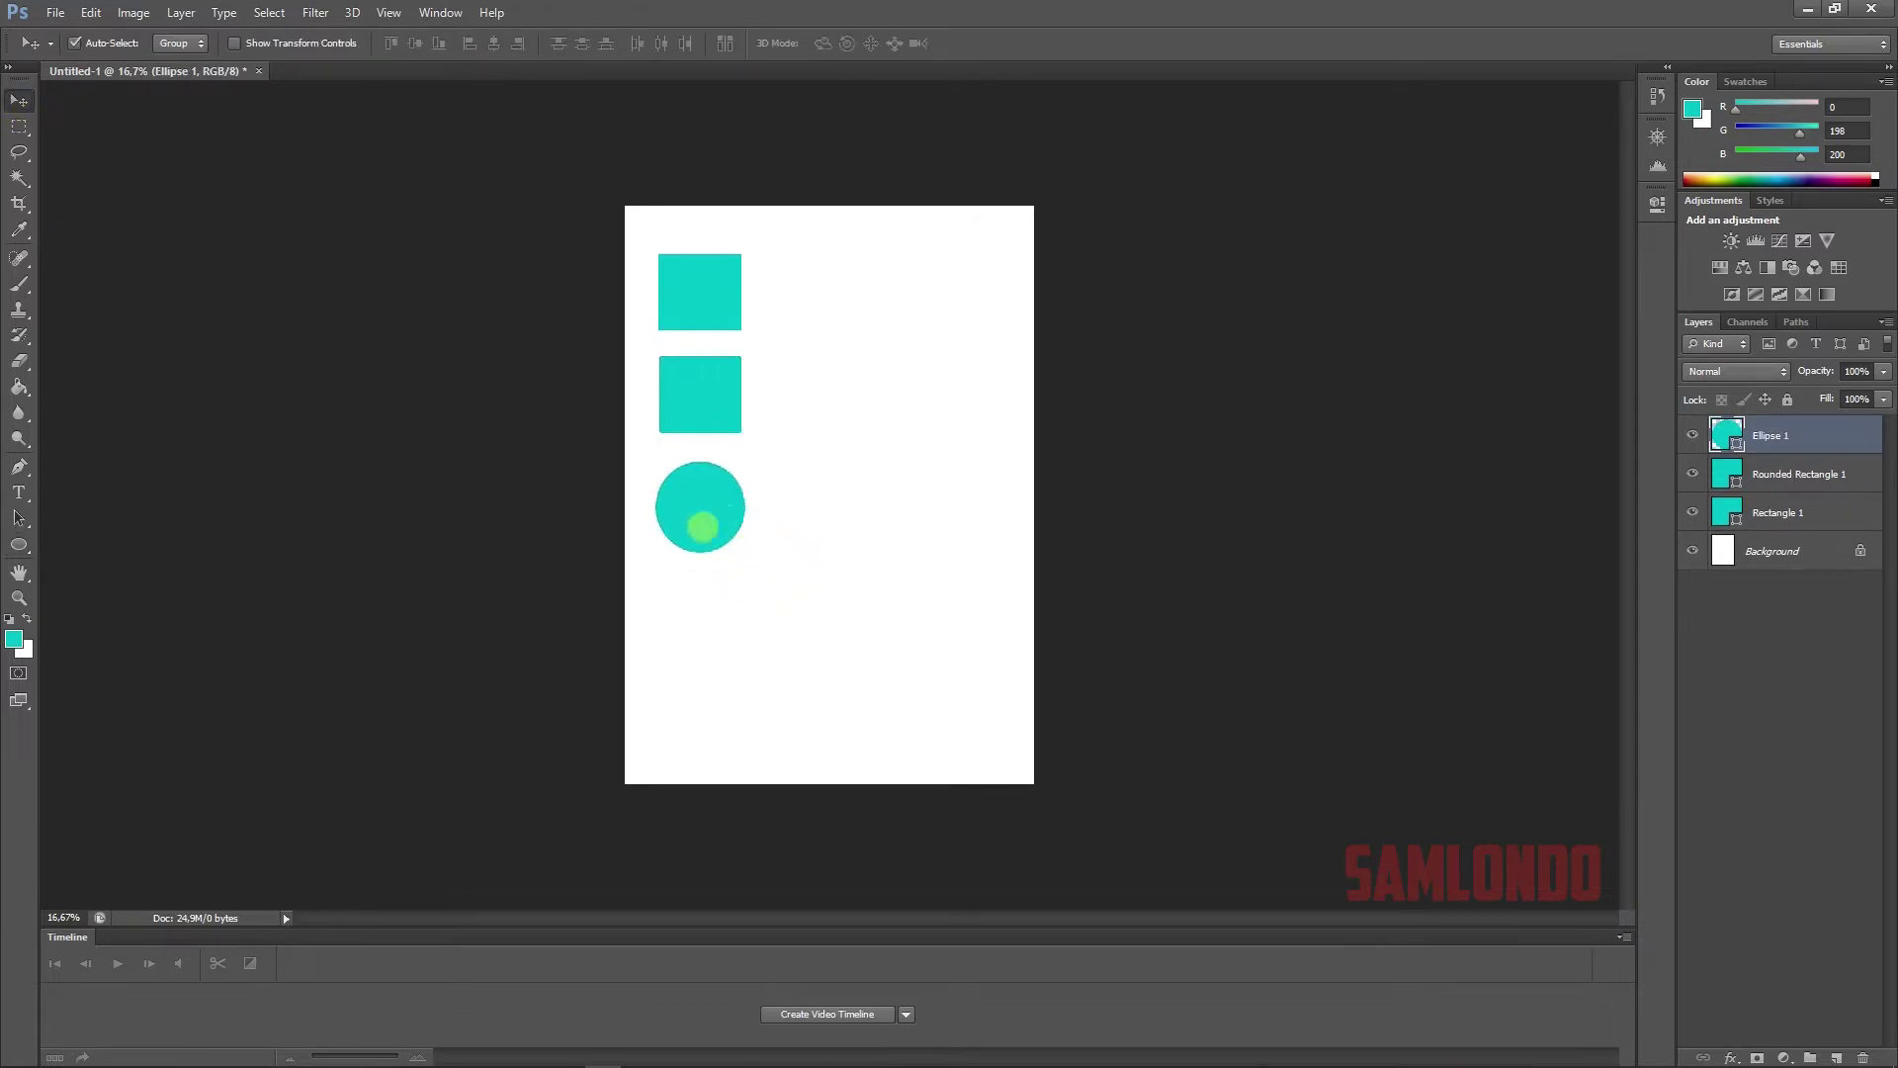
pyautogui.click(20, 547)
# - Draw a seven-pointed star below the circle and move it into place
pyautogui.moveTo(20, 543); pyautogui.dragTo(86, 583)
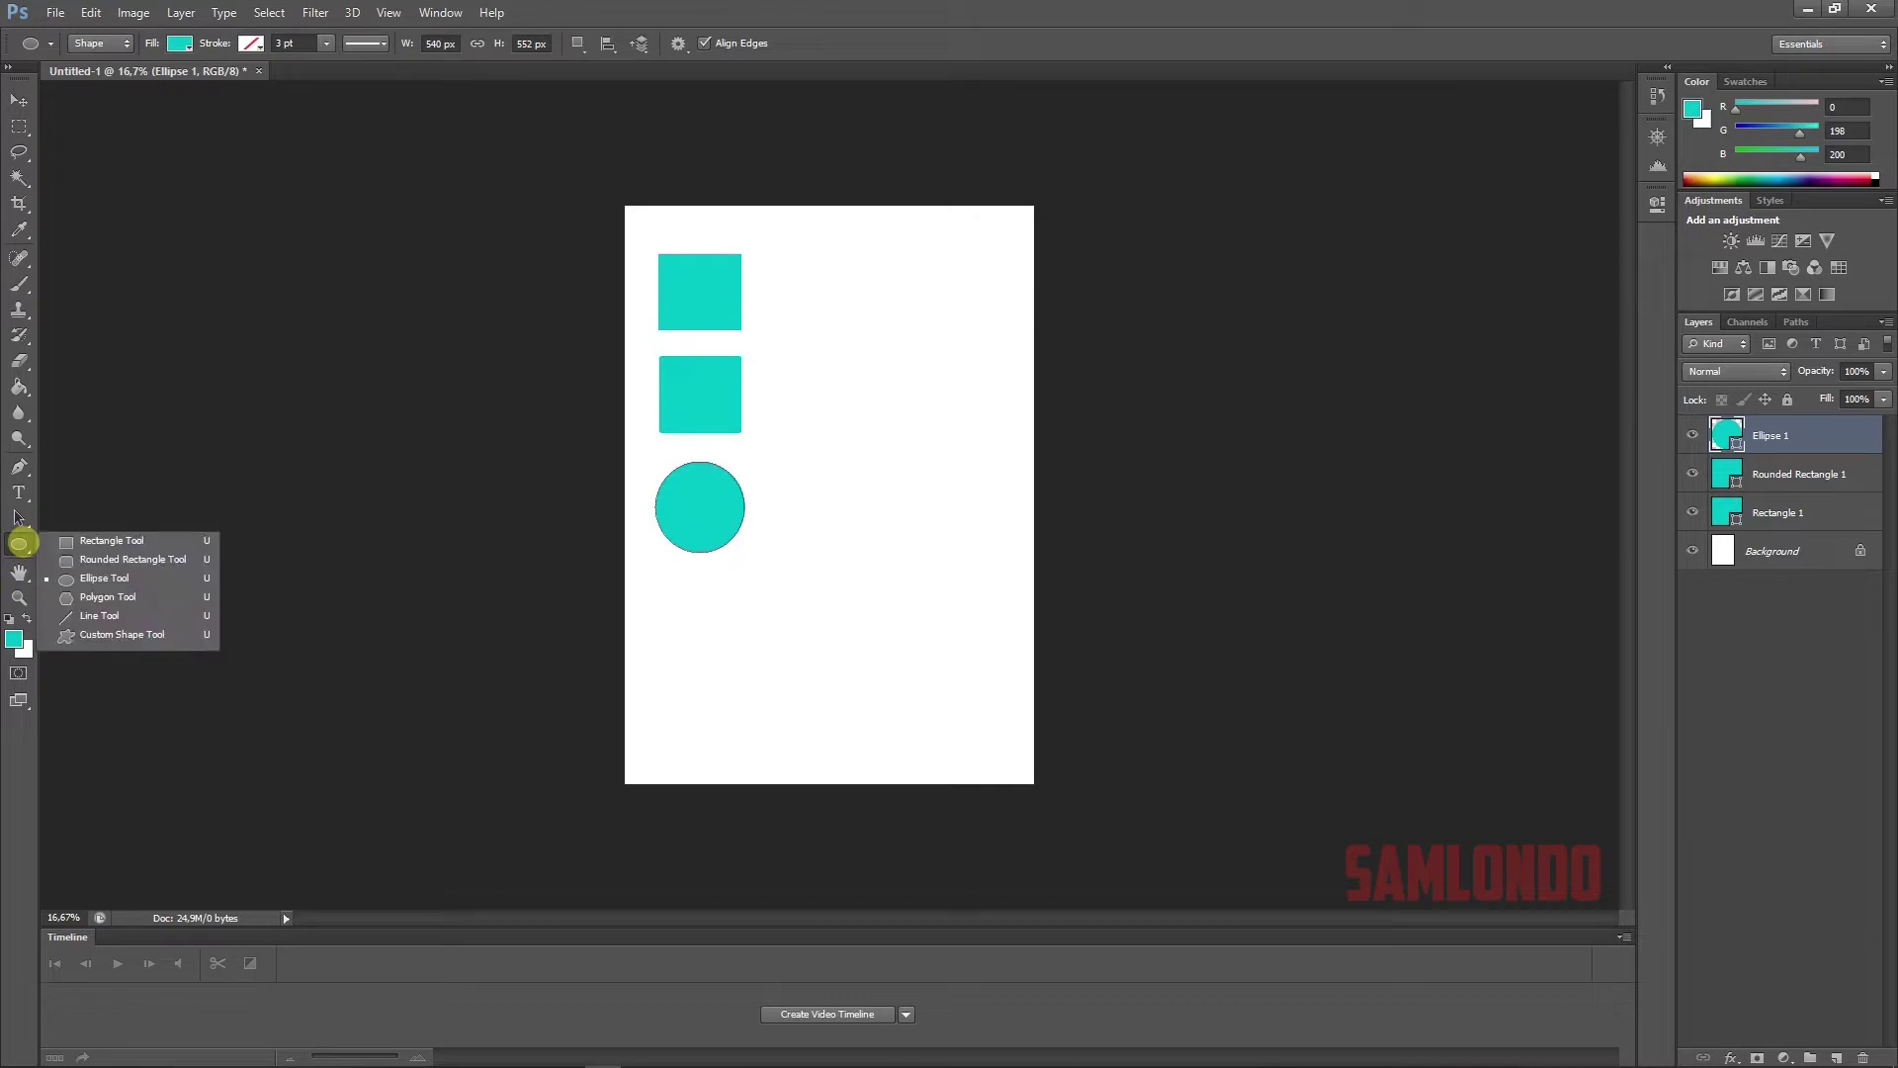
pyautogui.click(89, 596)
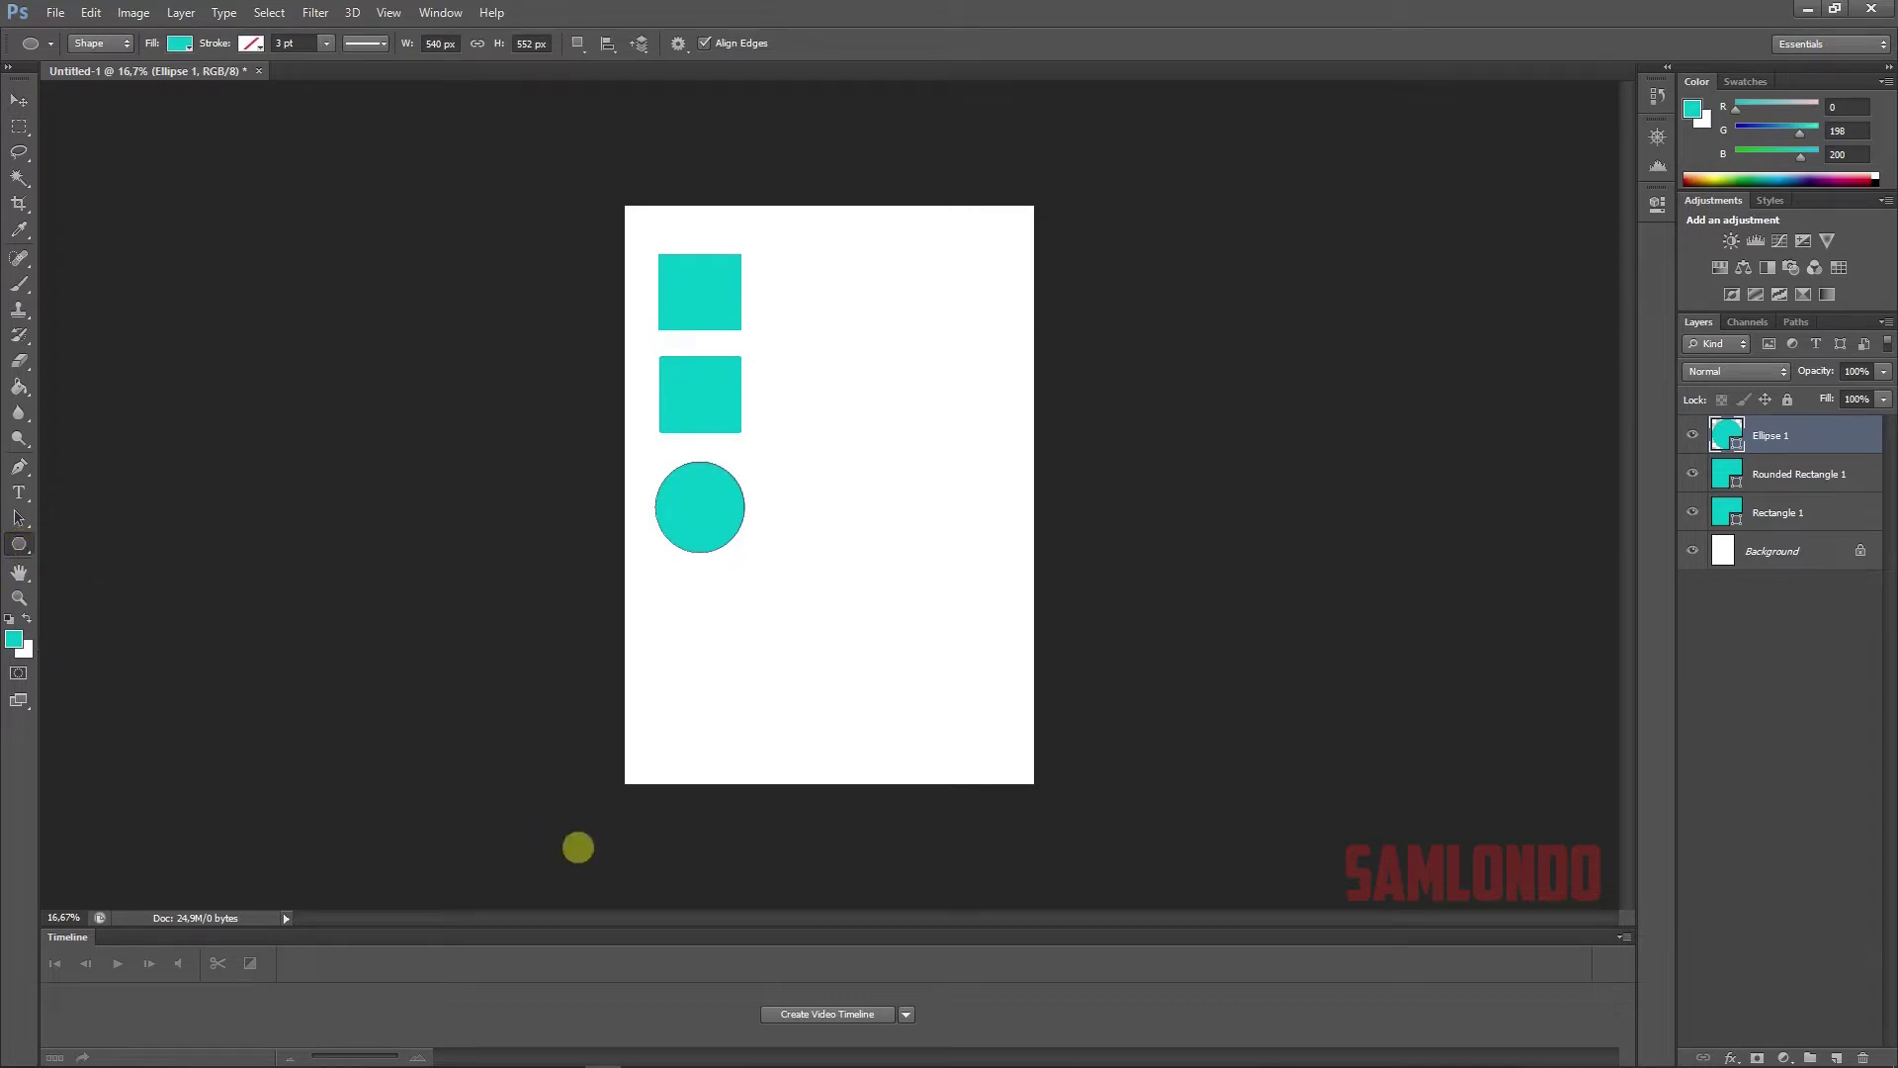
pyautogui.moveTo(666, 610); pyautogui.dragTo(699, 638)
pyautogui.click(19, 102)
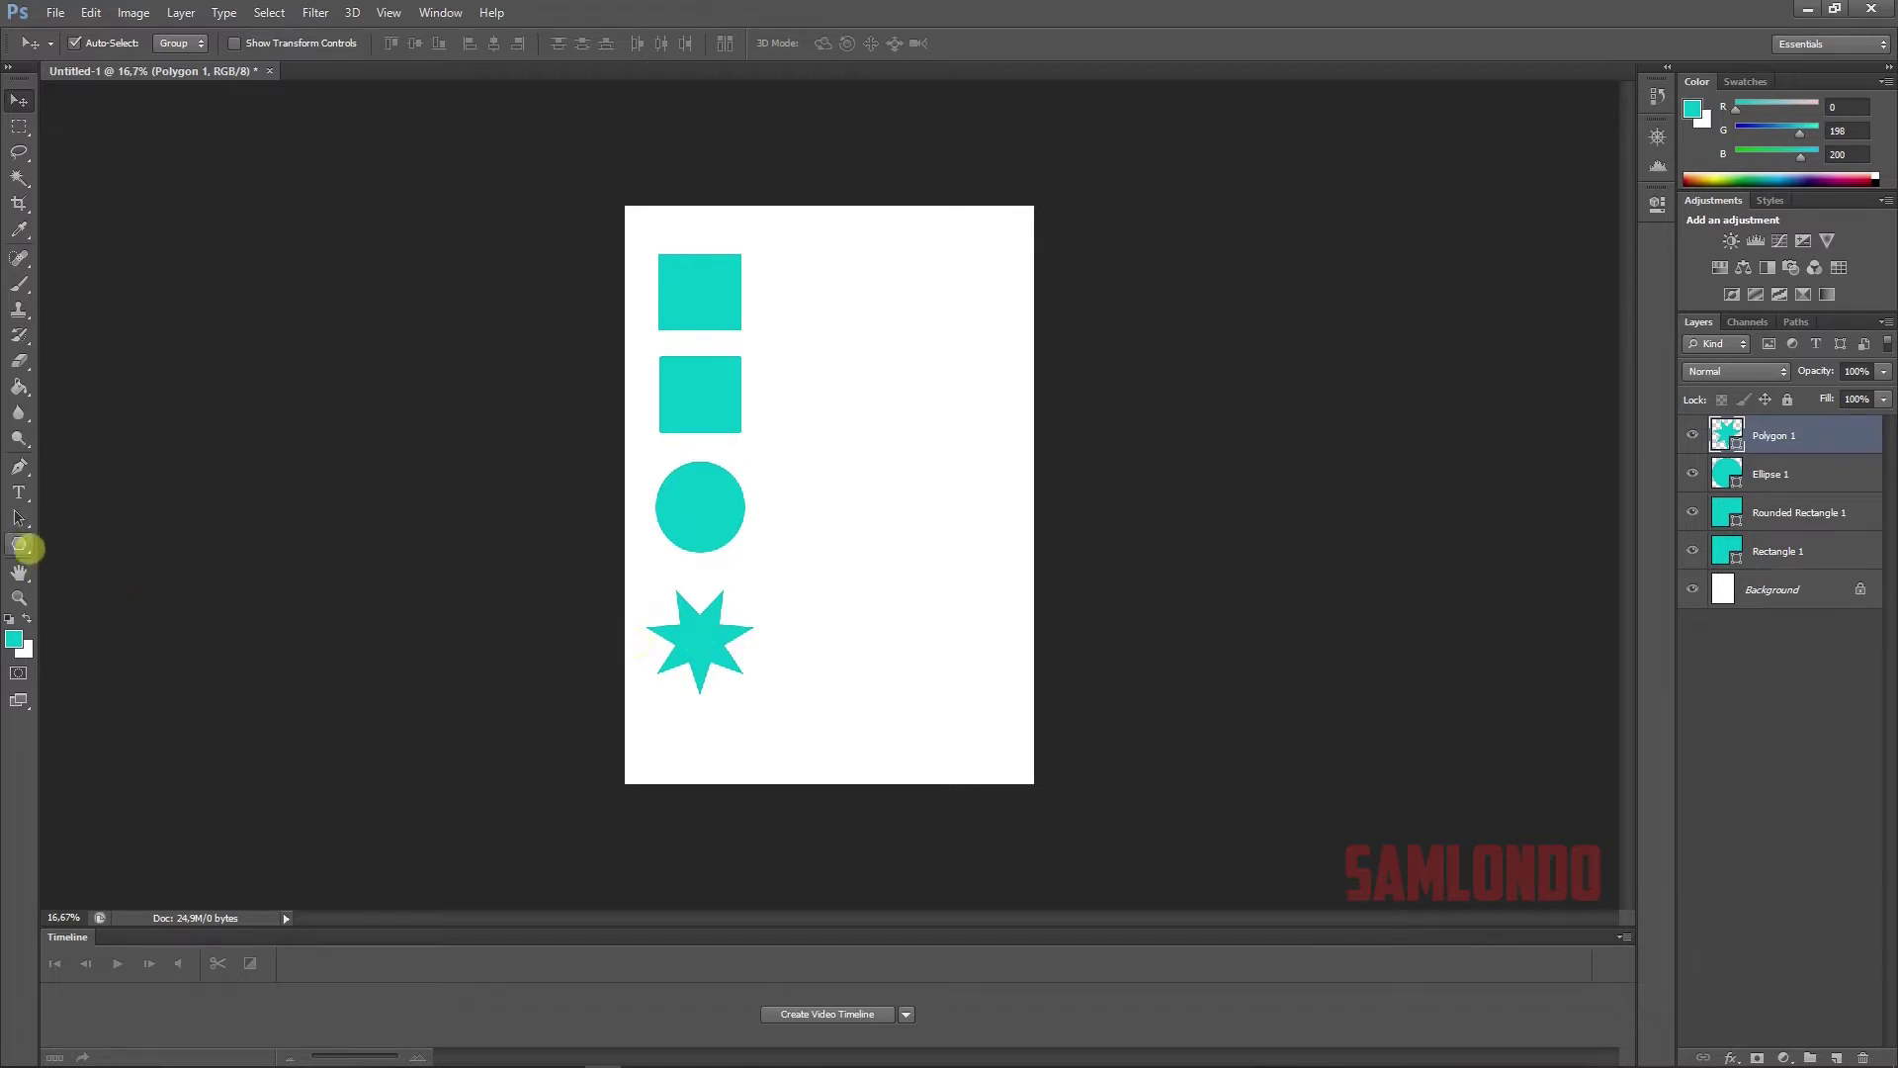
# - Set the Polygon Tool to draw plain polygons, with Star unchecked
pyautogui.click(19, 543)
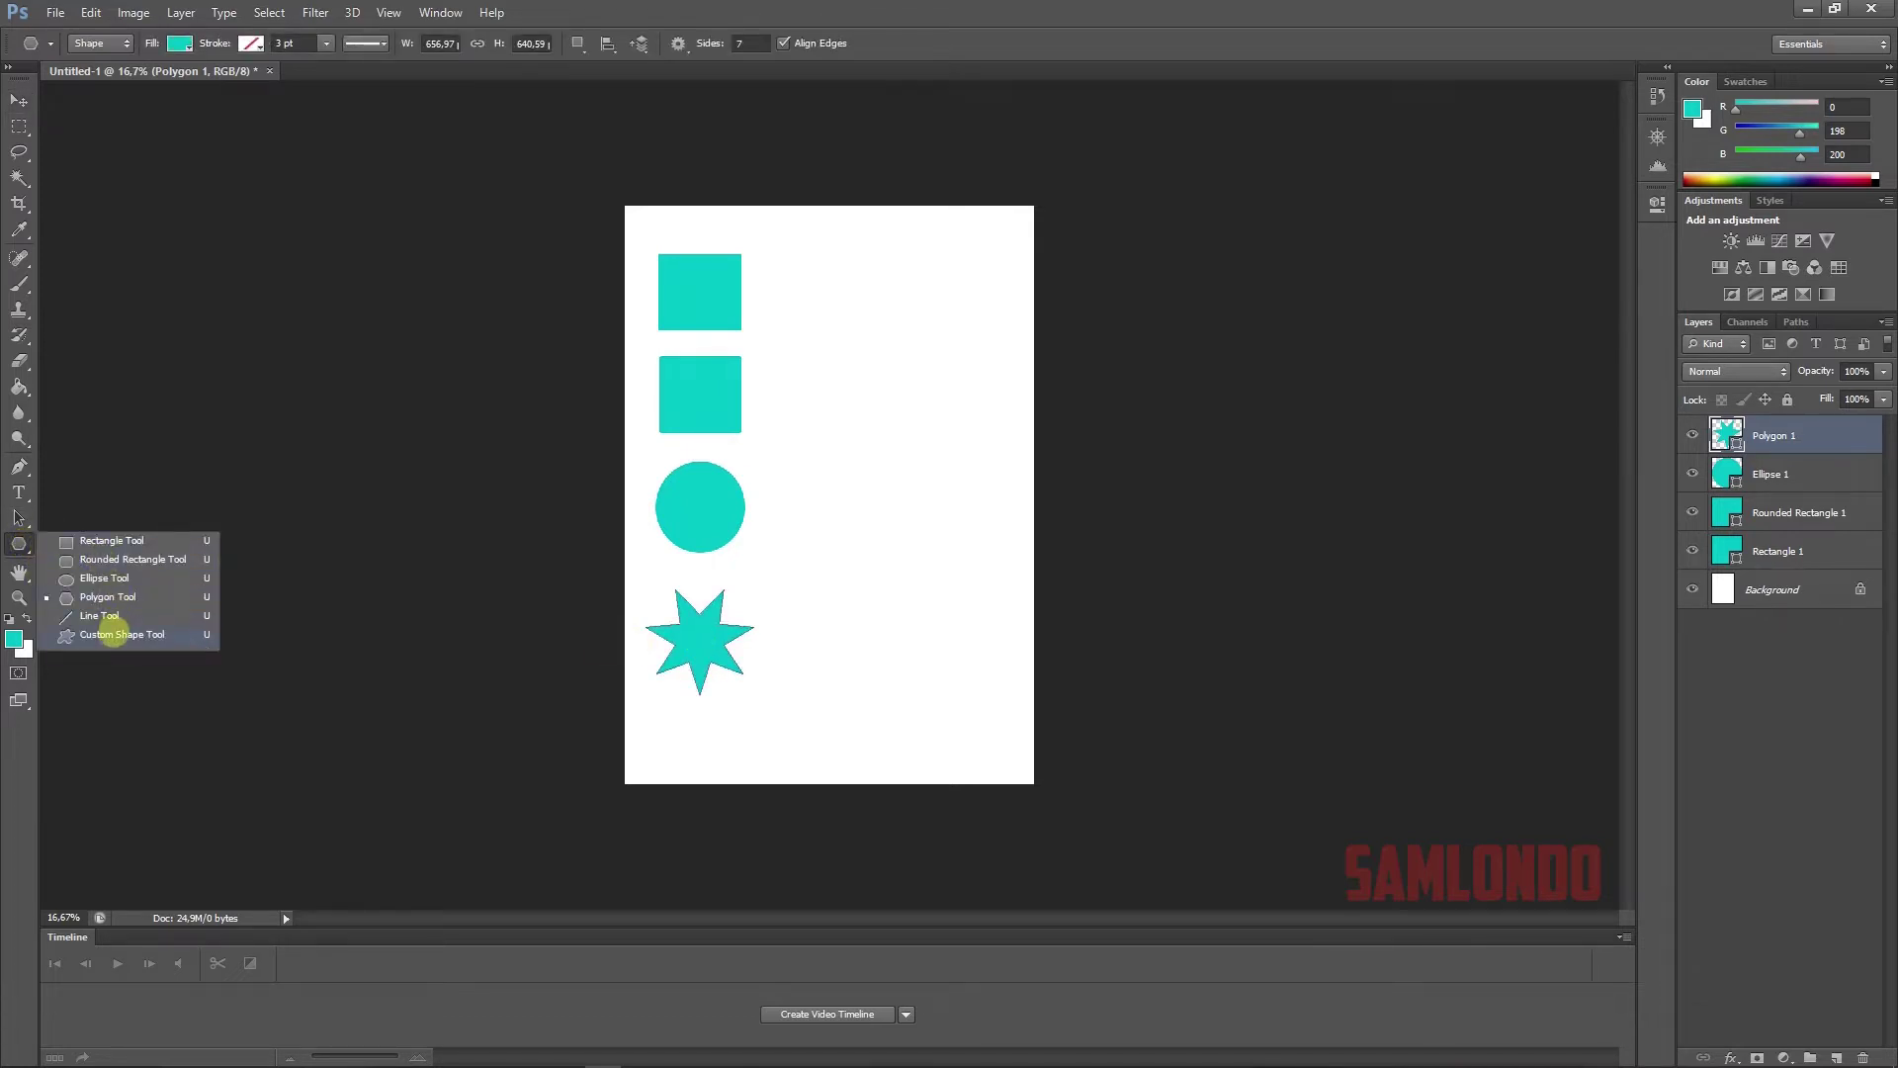
pyautogui.click(114, 634)
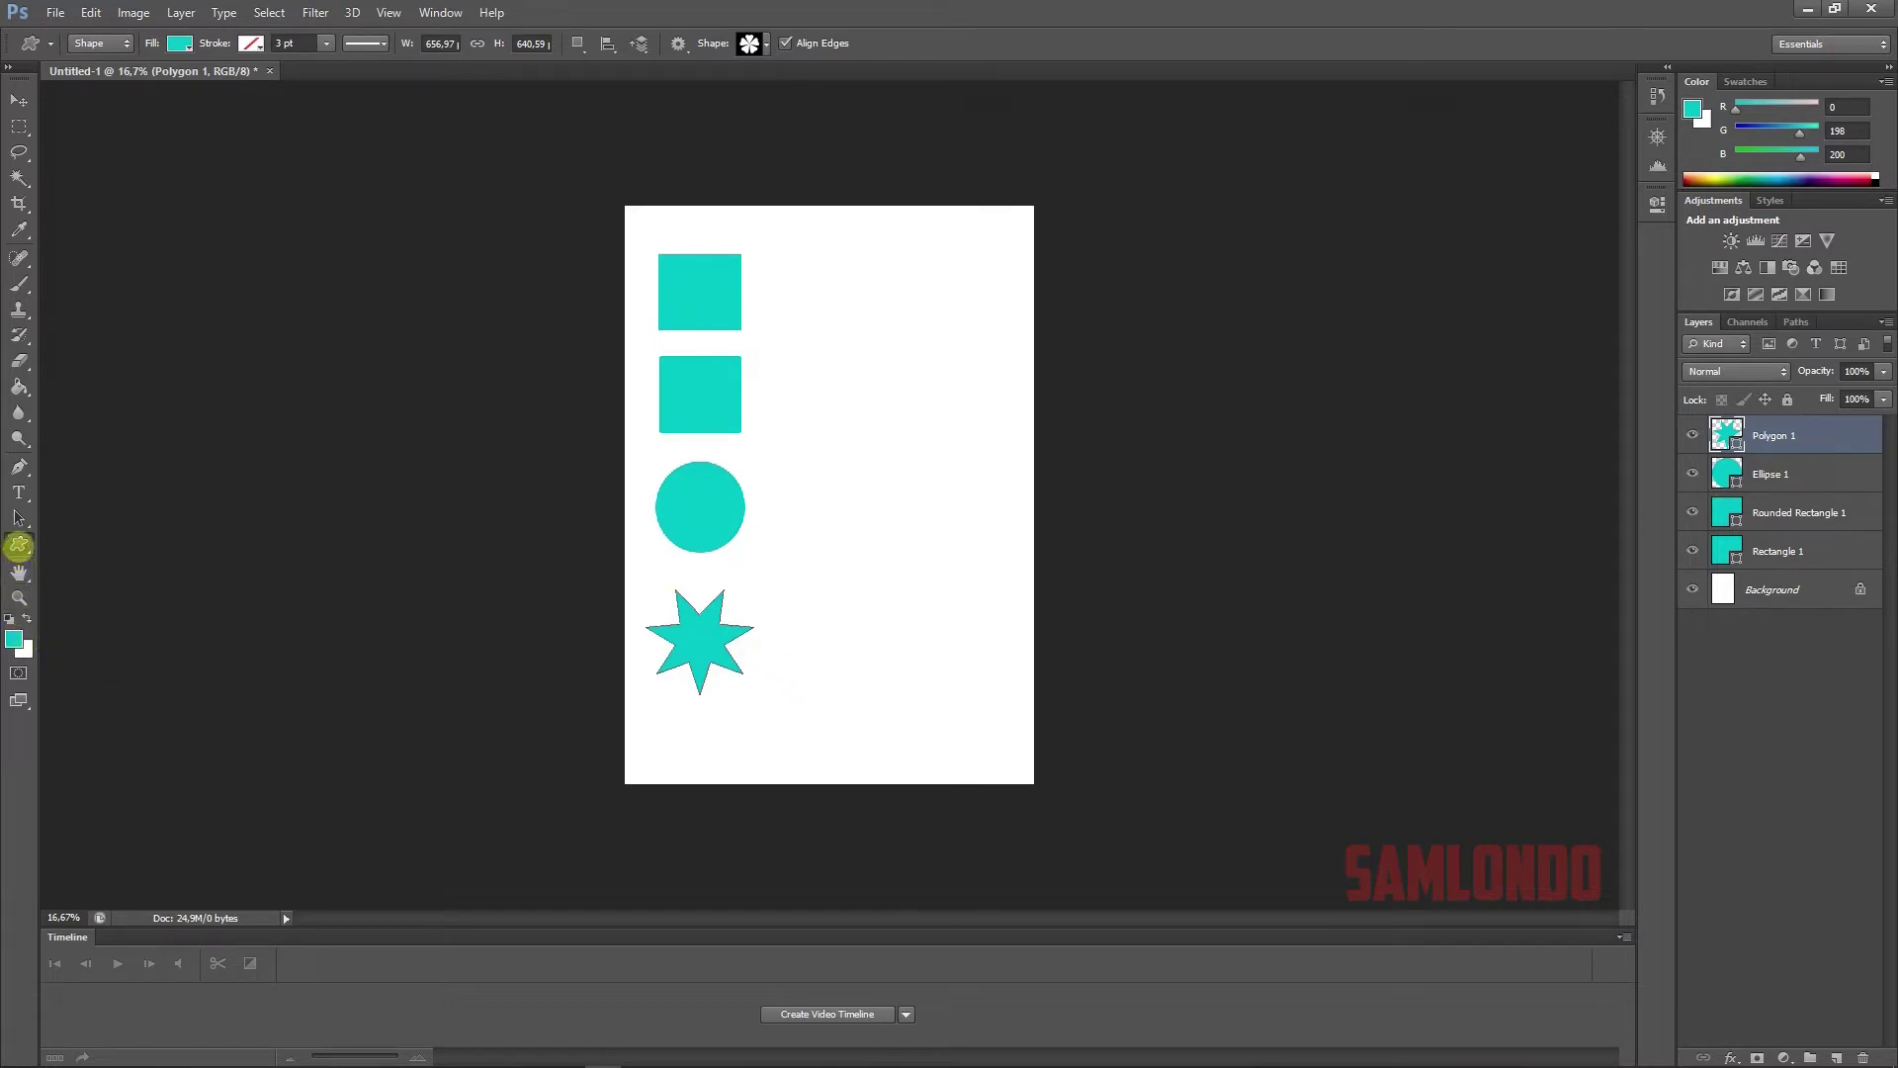
pyautogui.rightClick(18, 545)
pyautogui.click(83, 603)
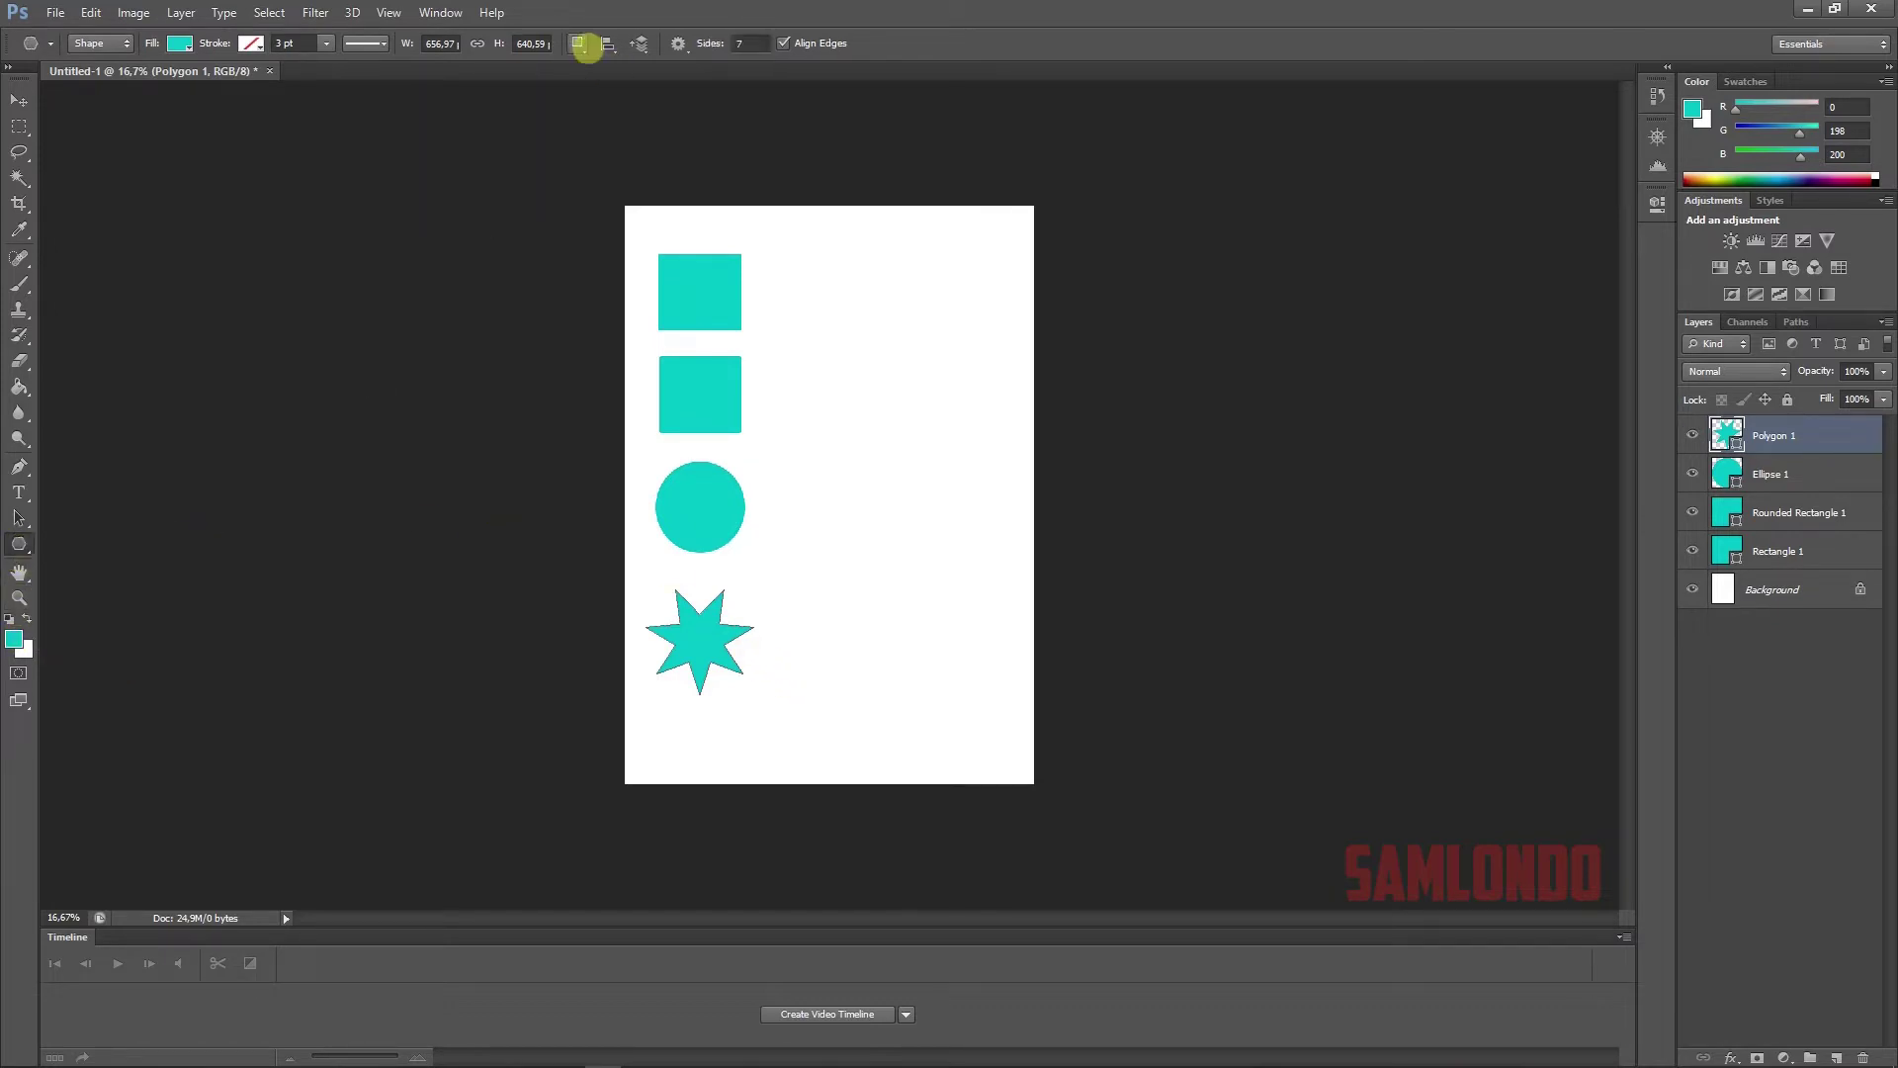
pyautogui.click(580, 45)
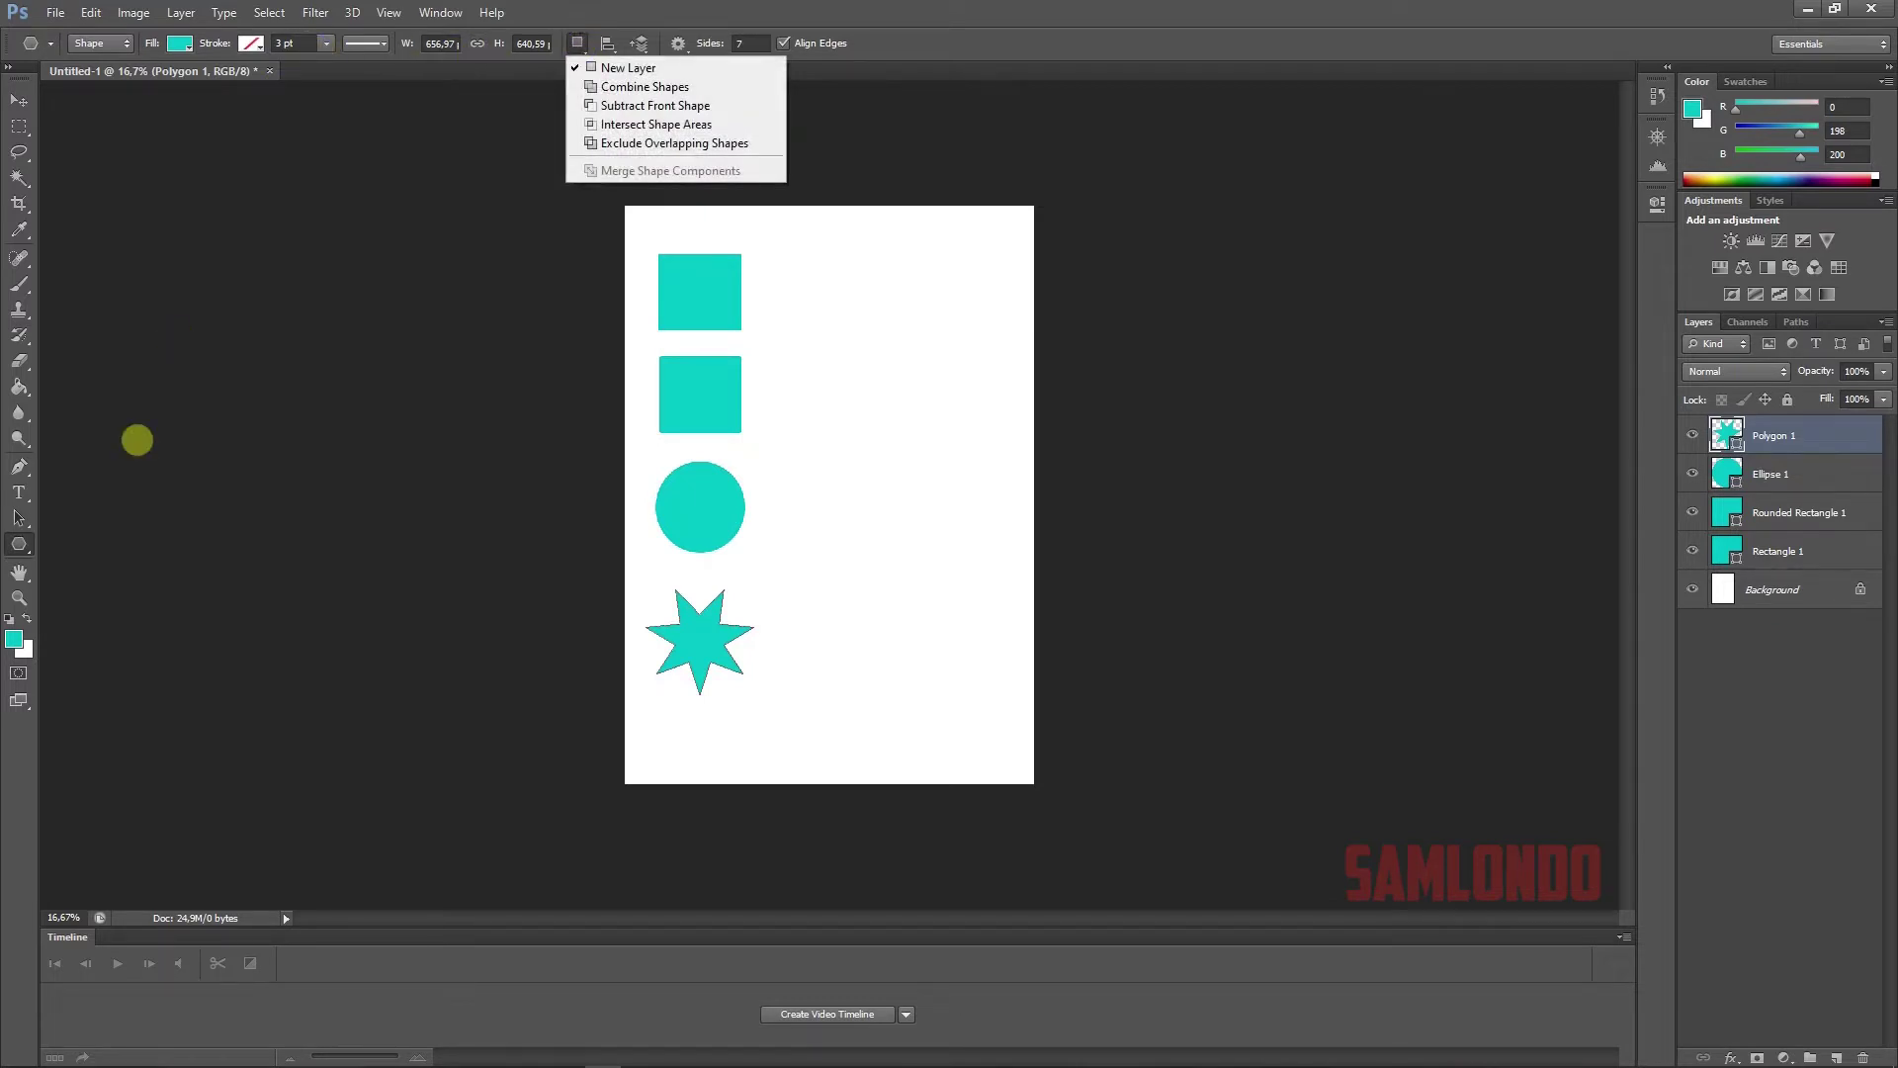
pyautogui.click(19, 542)
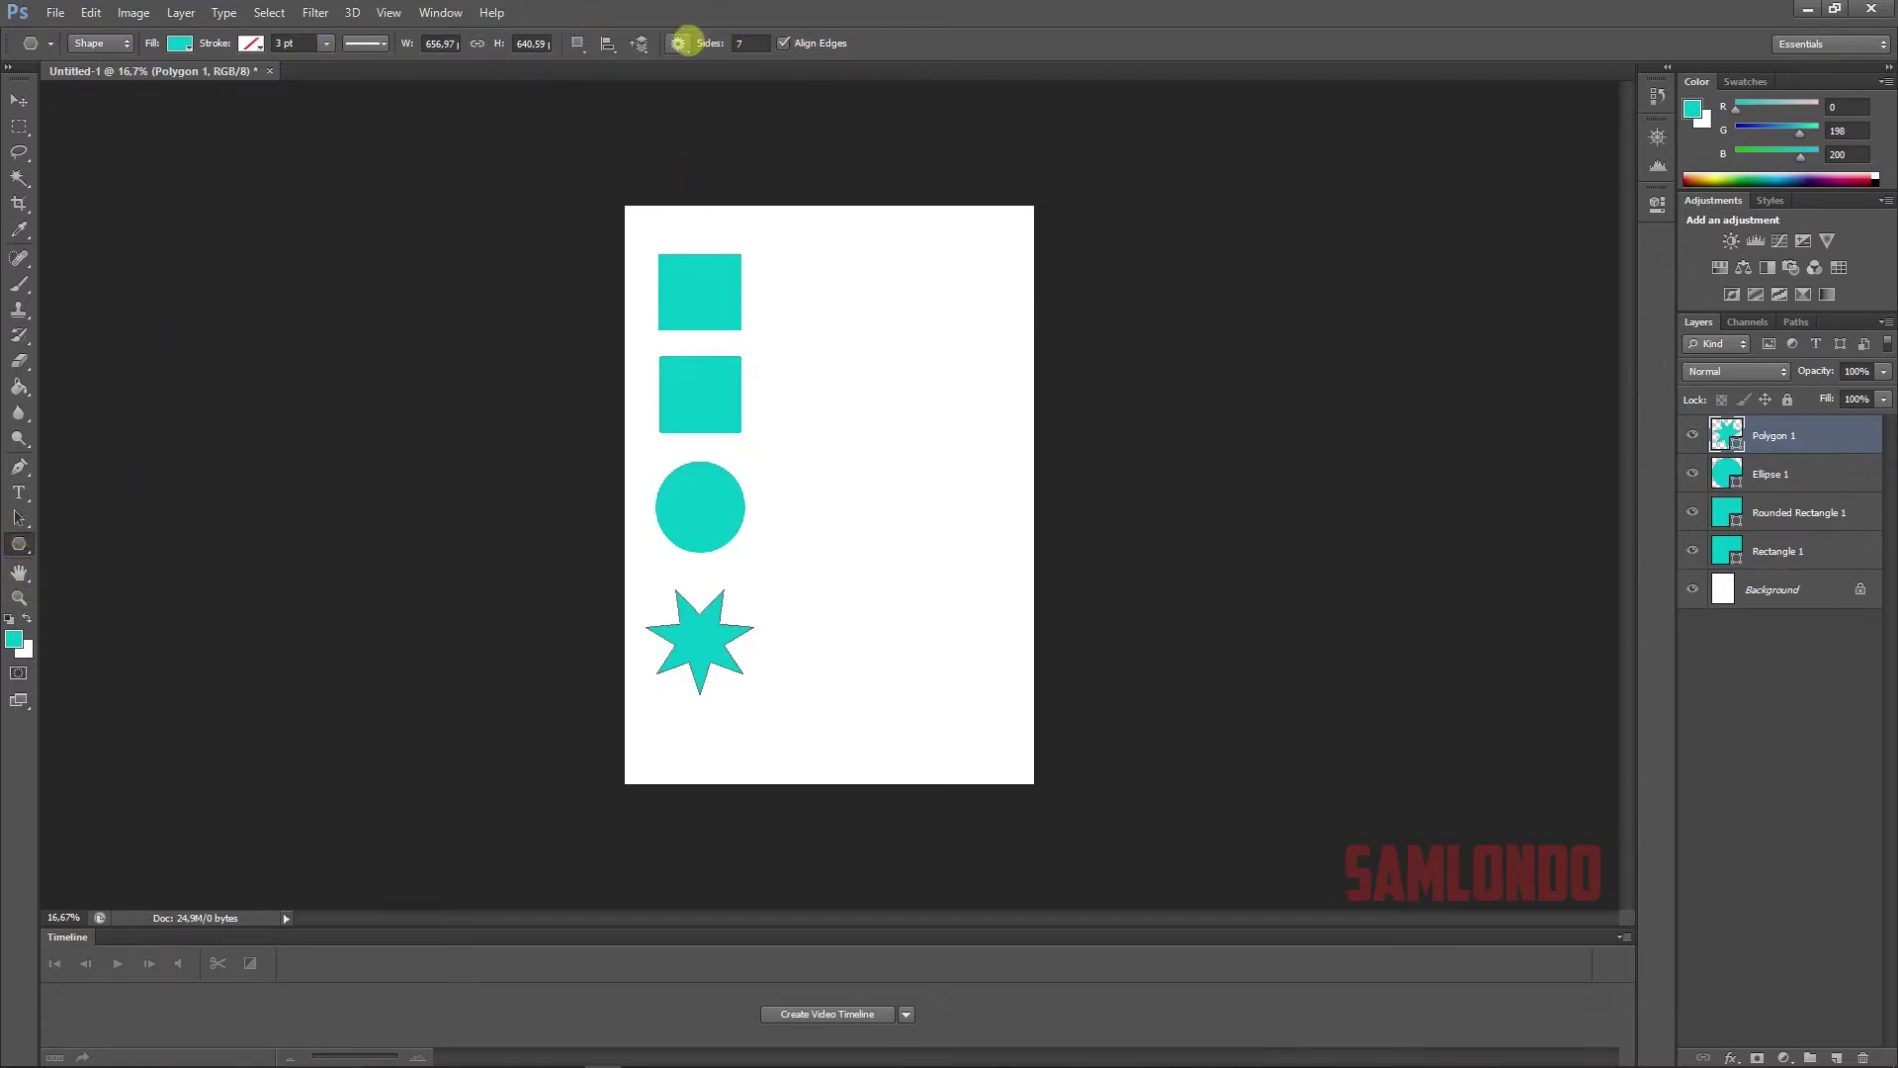
pyautogui.click(679, 44)
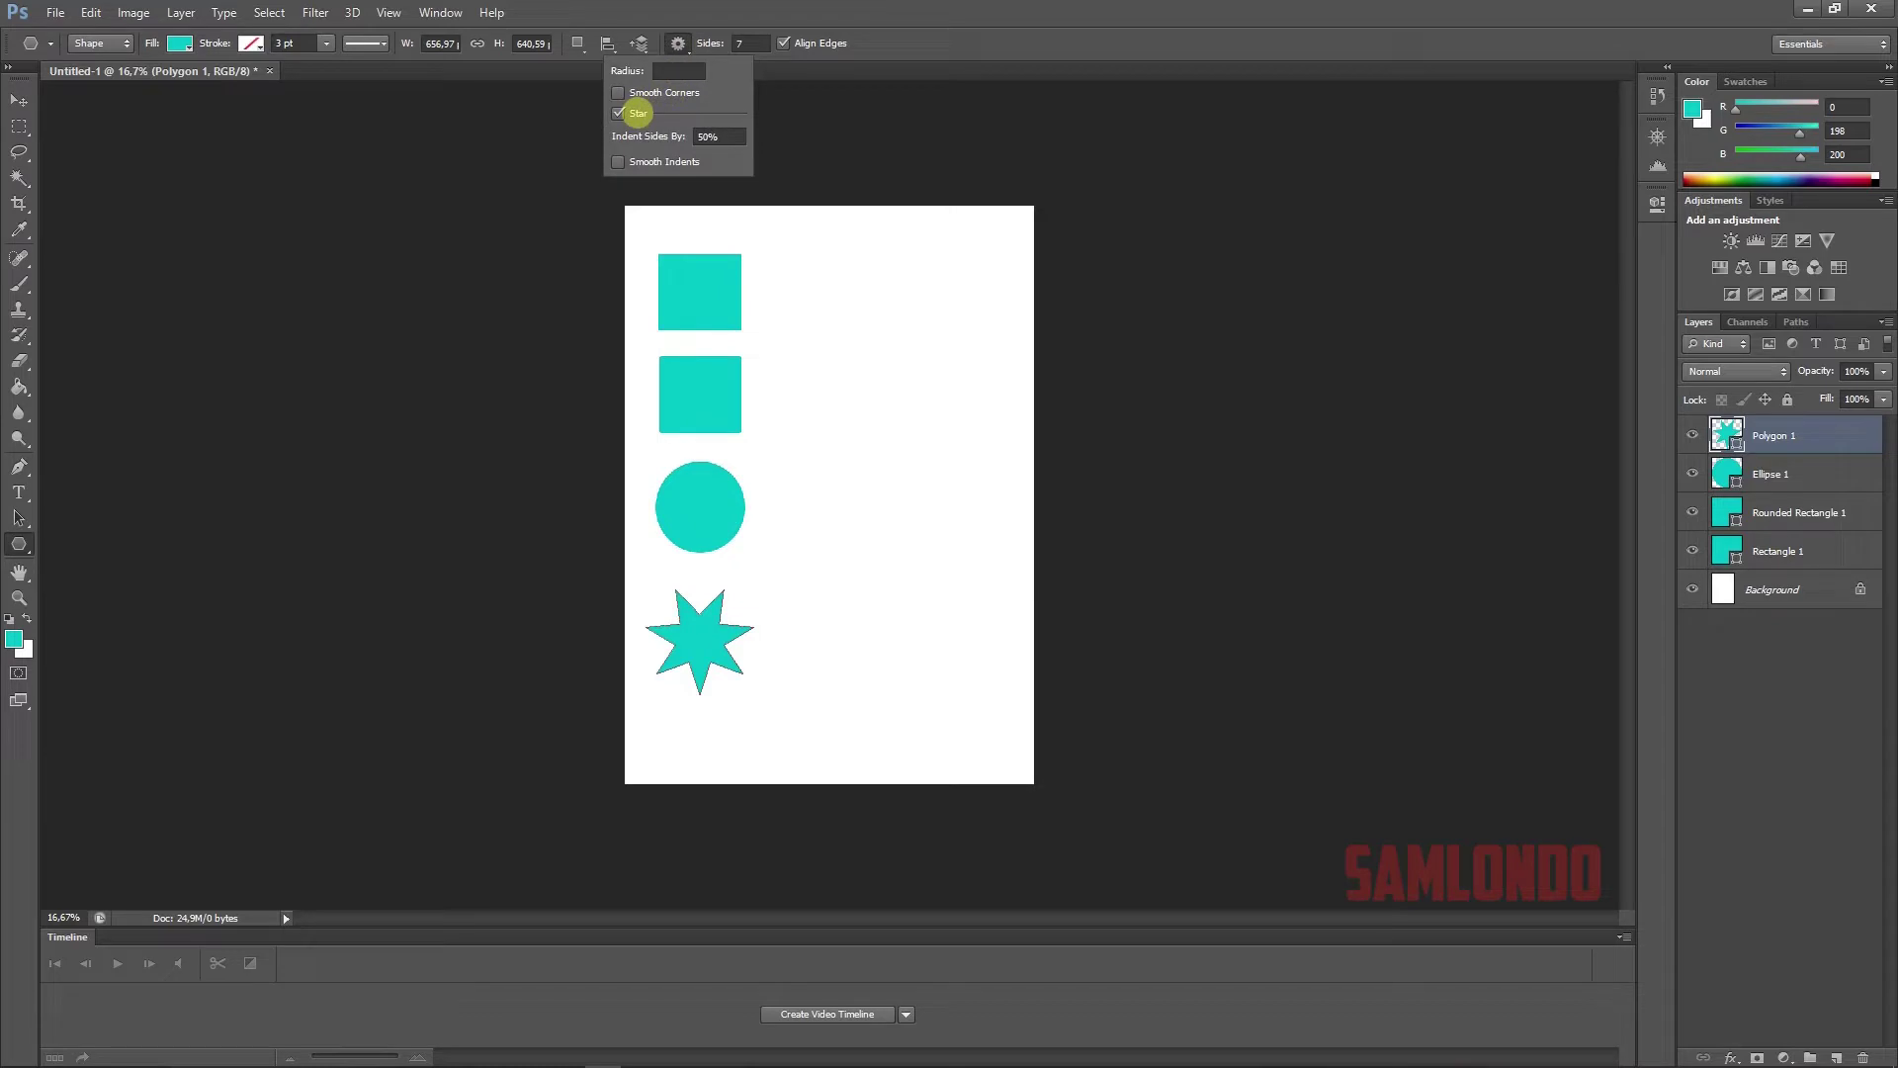
pyautogui.click(638, 112)
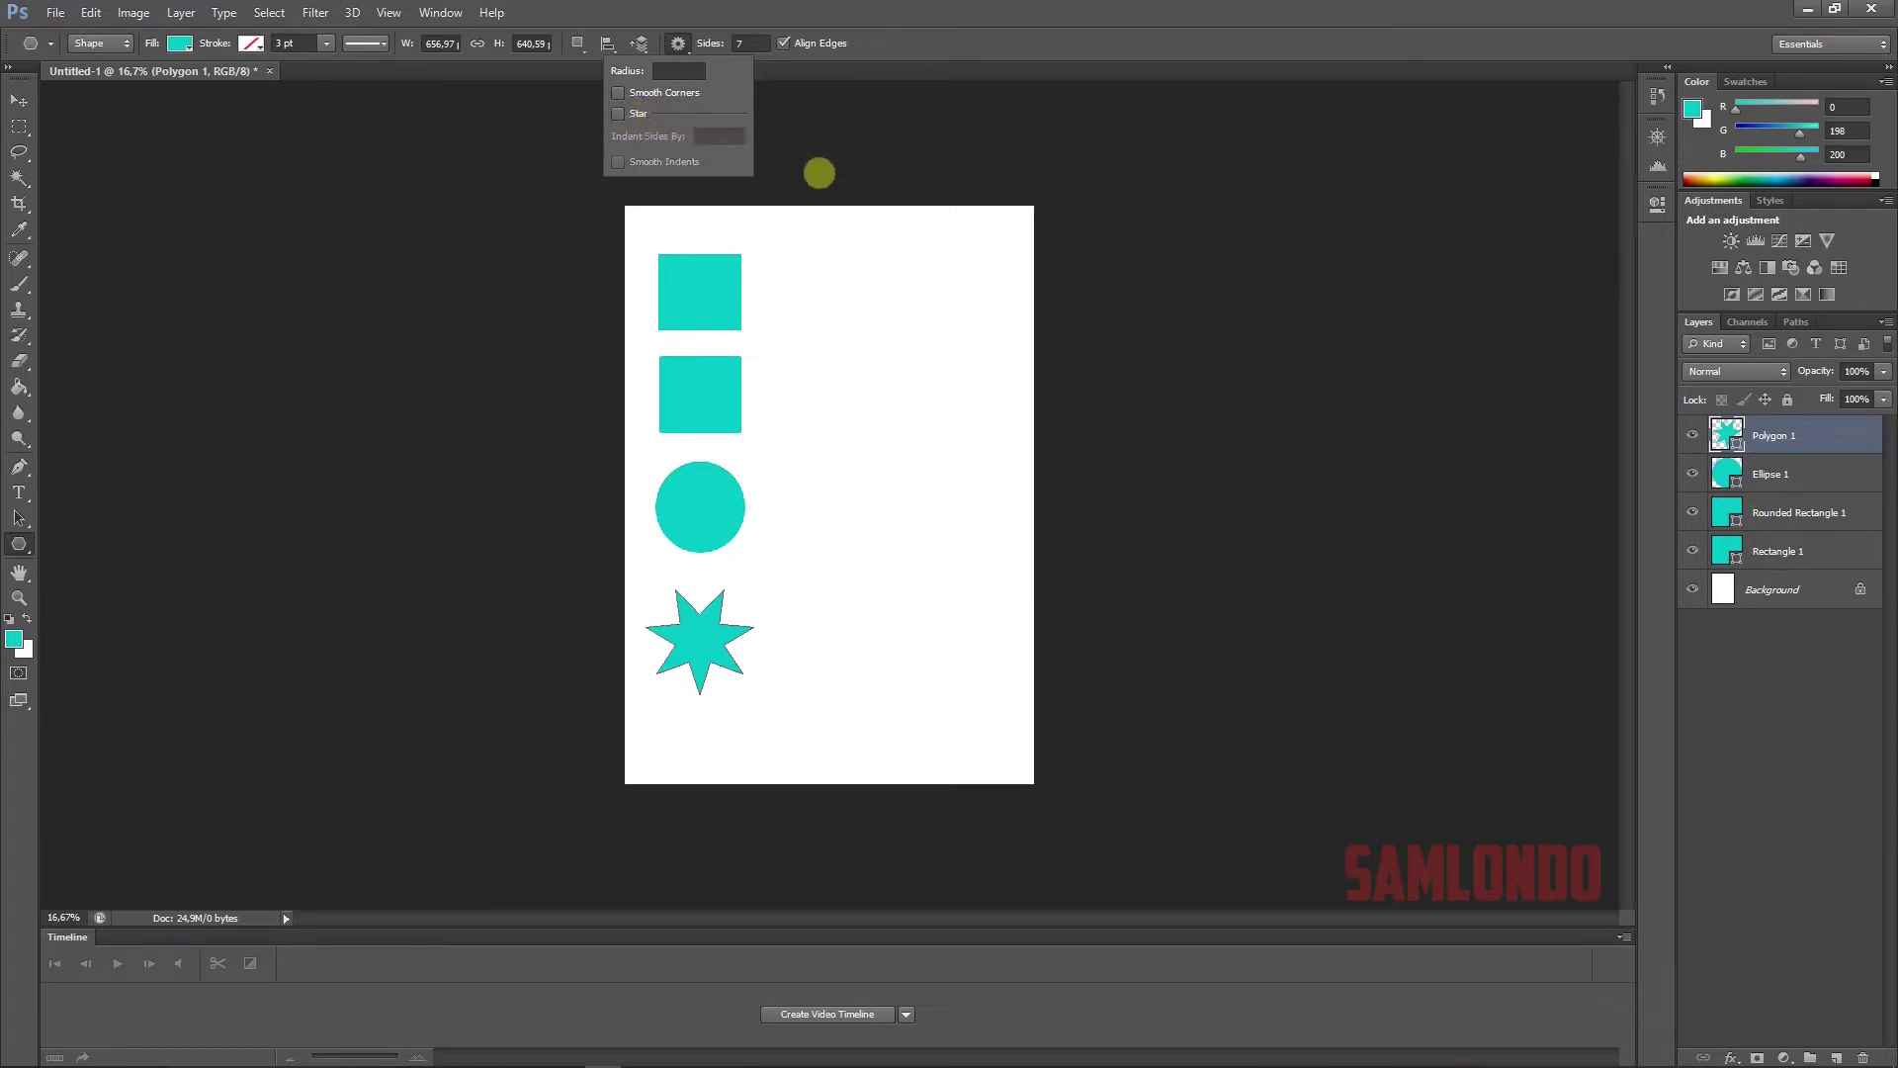
# - Draw a heptagon at the top of the right column and rotate it slightly
pyautogui.moveTo(885, 259); pyautogui.dragTo(916, 273)
pyautogui.click(17, 100)
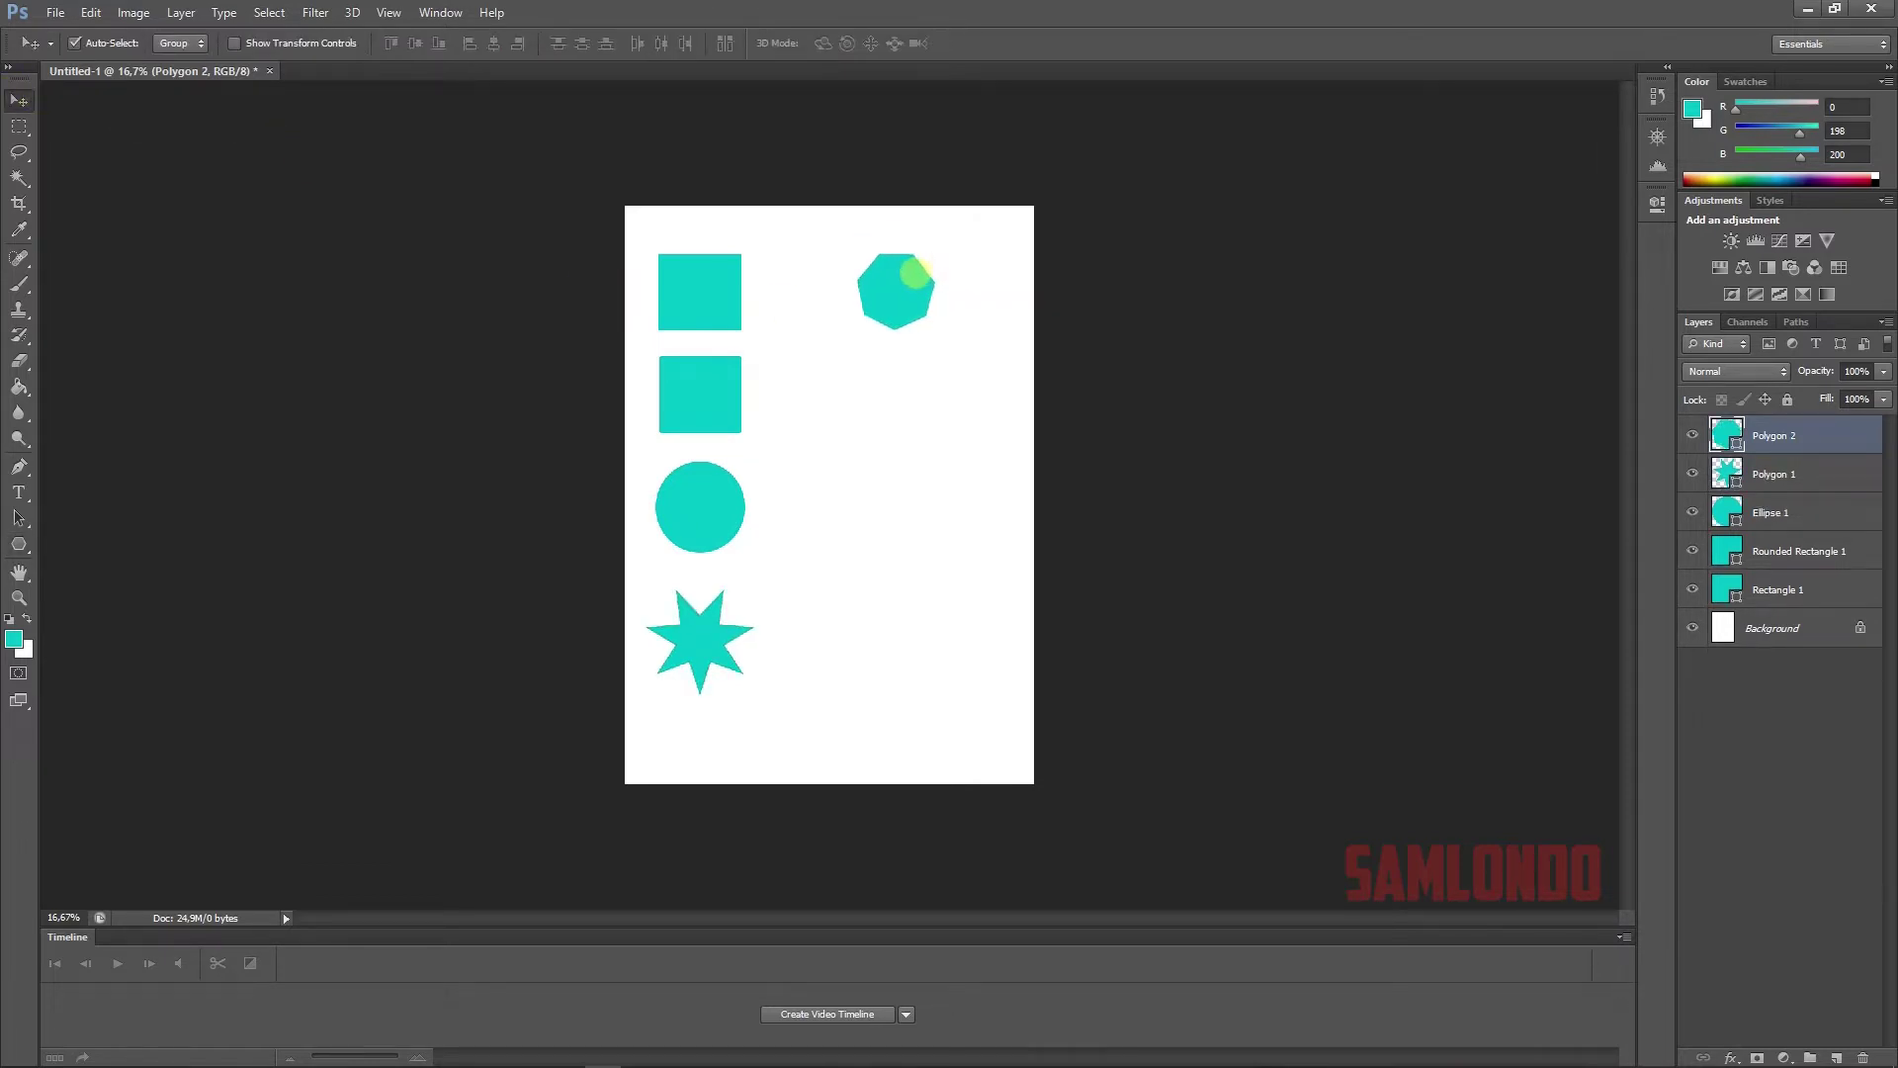
pyautogui.hotkey('ctrl', 't')
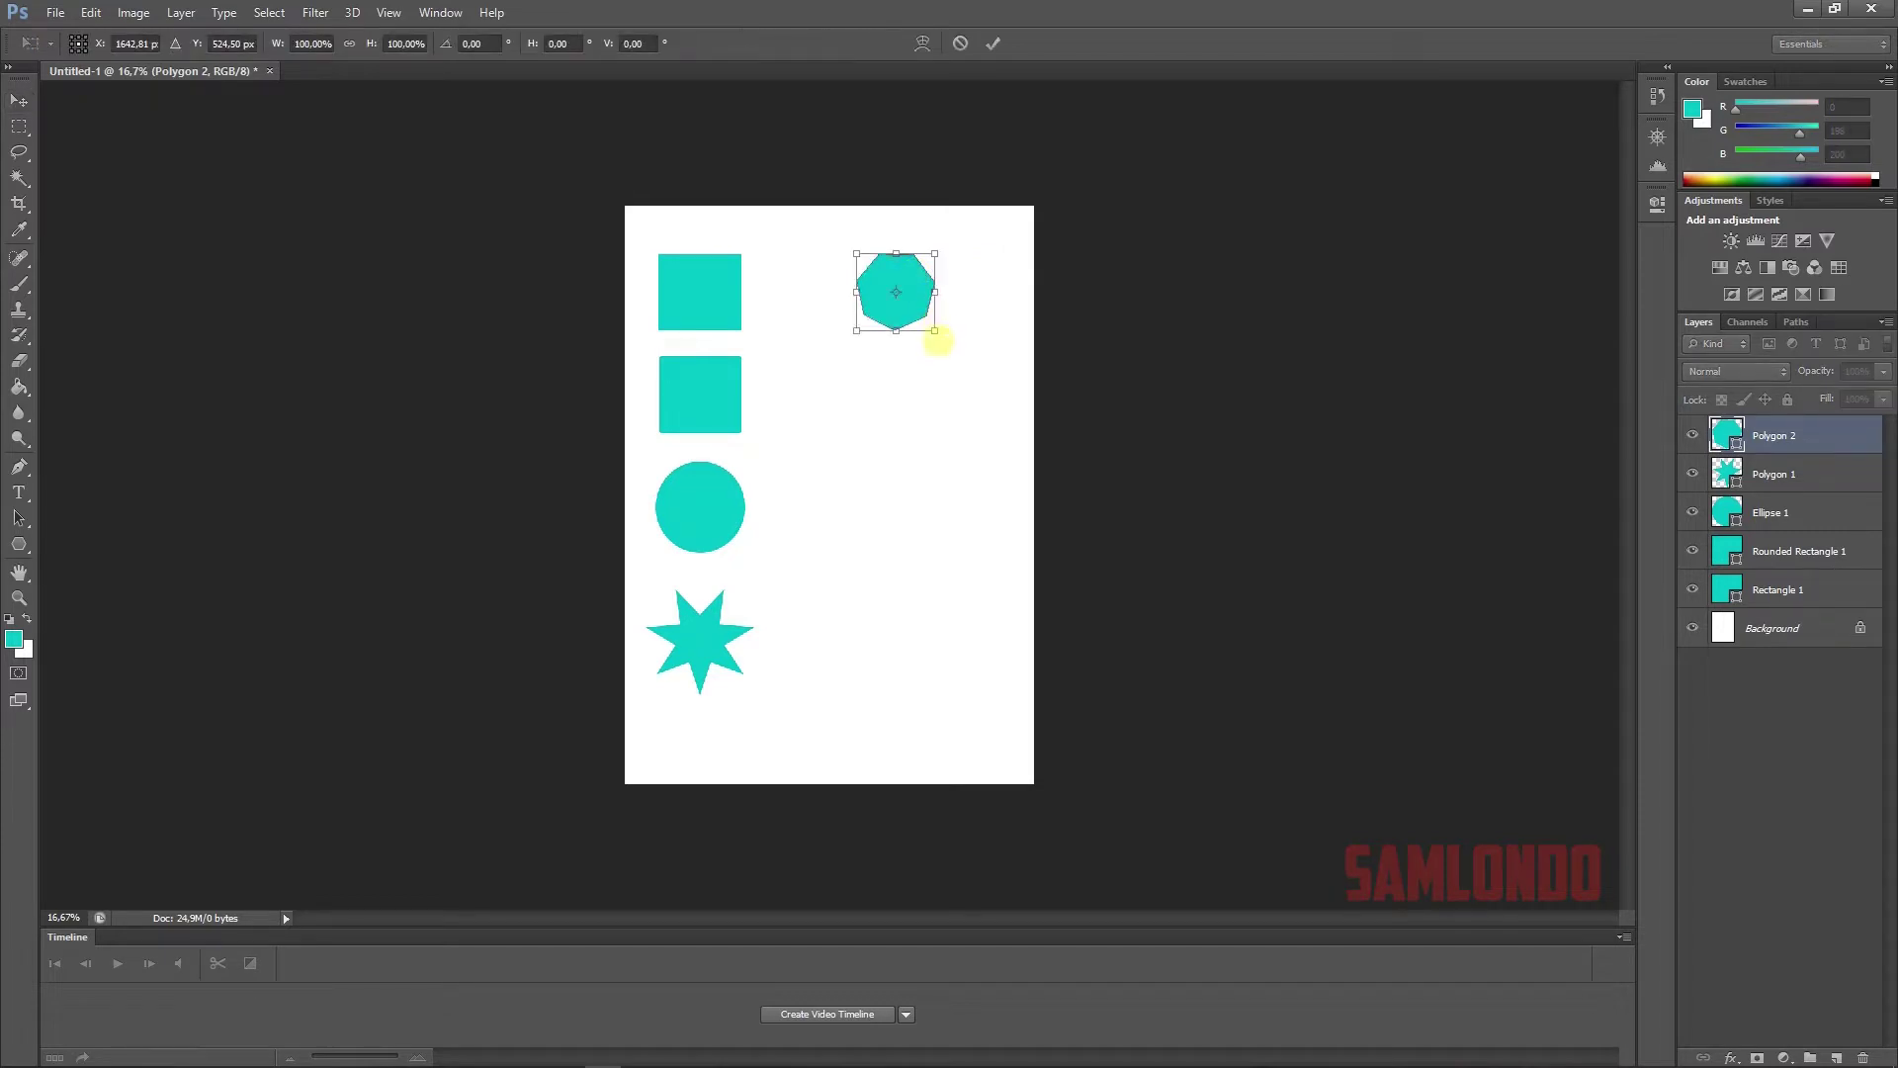
pyautogui.moveTo(938, 341)
pyautogui.mouseDown()
pyautogui.moveTo(947, 326)
pyautogui.moveTo(907, 289)
pyautogui.mouseUp()
pyautogui.press('Return')
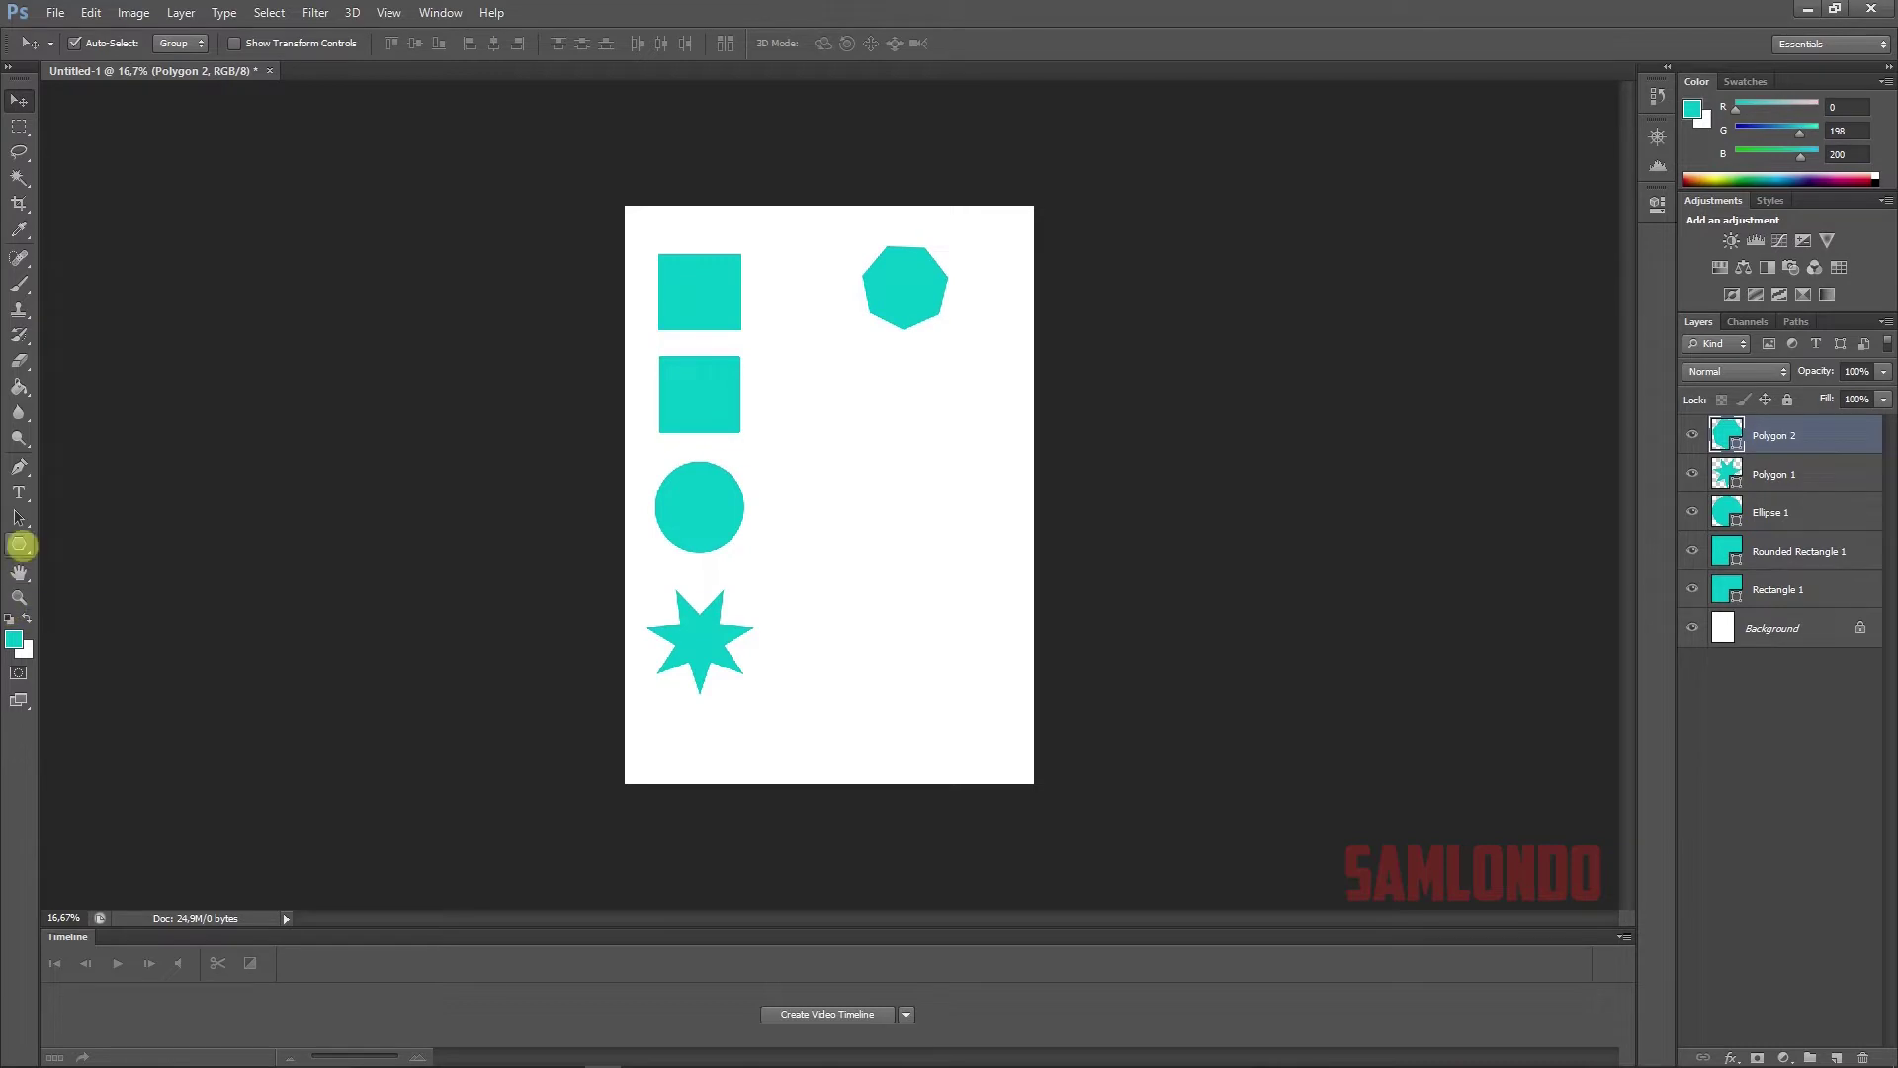
# - Draw a five-petal flower custom shape below the heptagon
pyautogui.click(19, 545)
pyautogui.rightClick(20, 545)
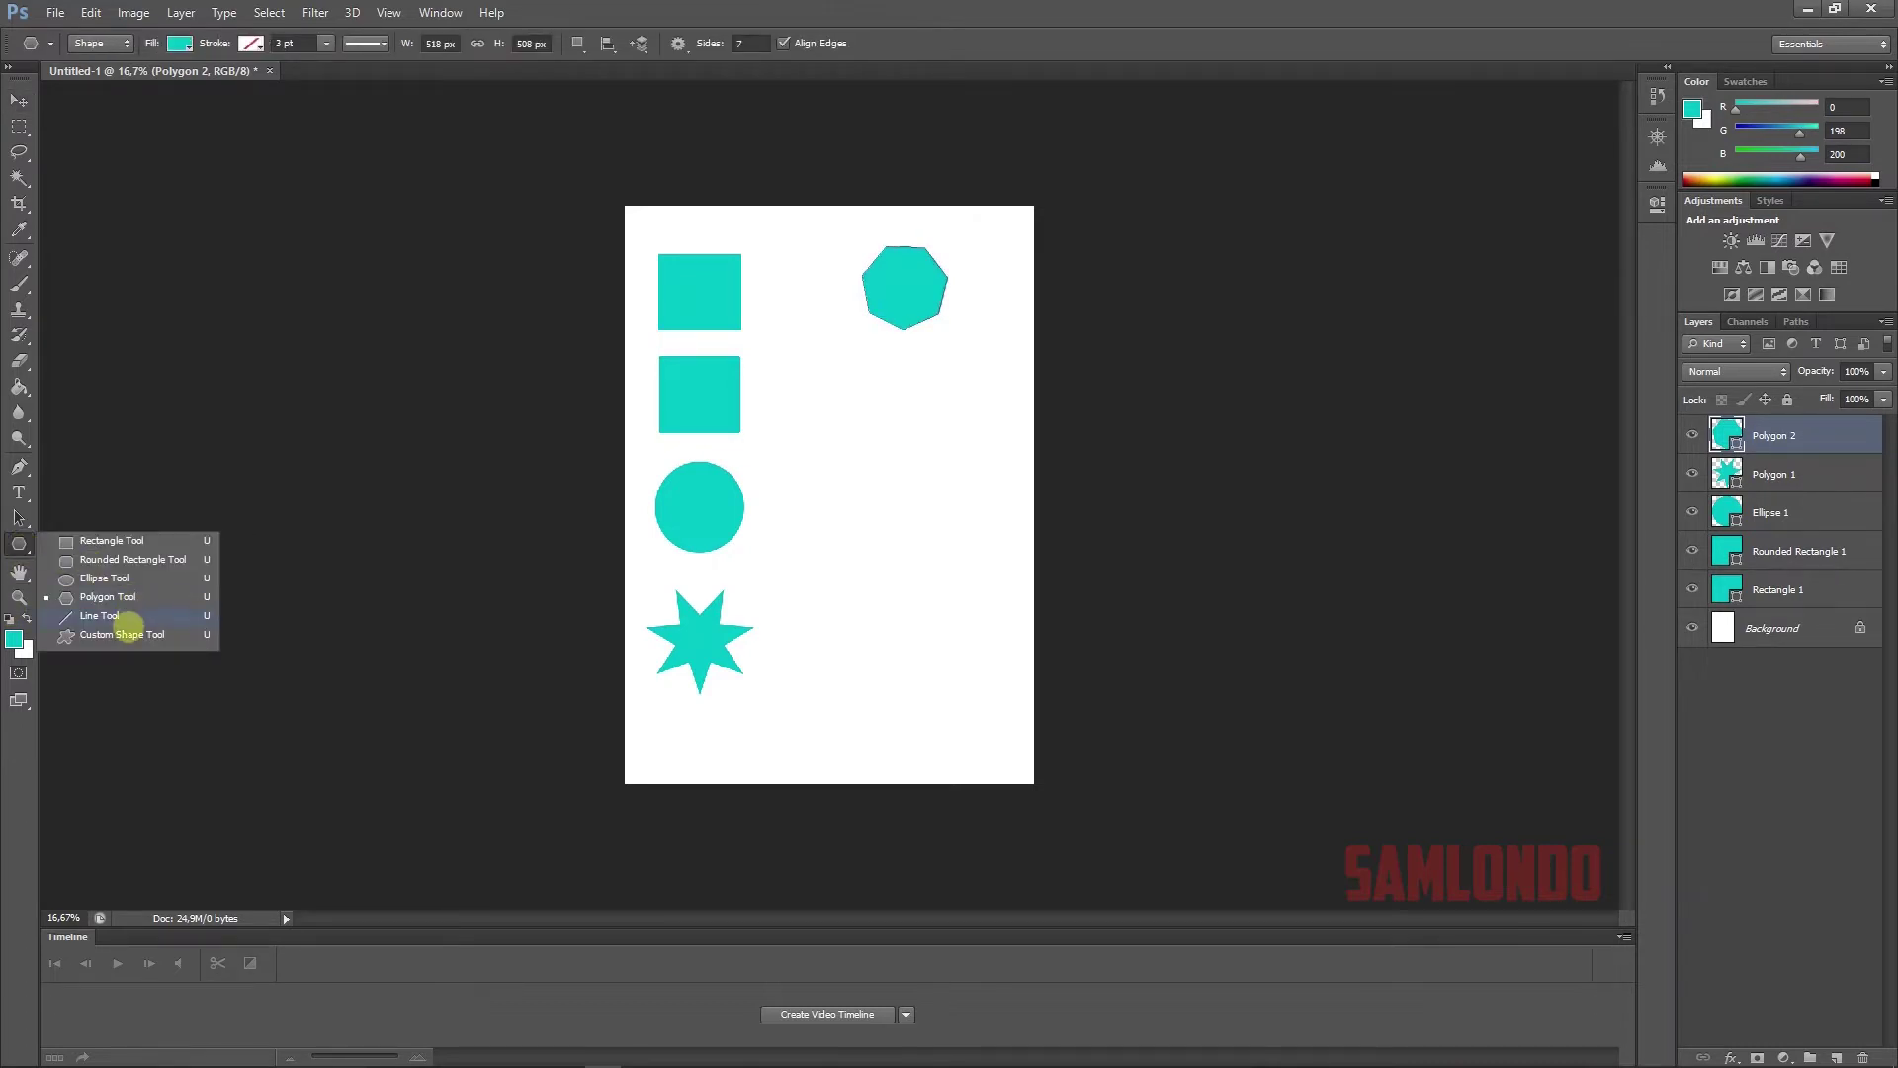
pyautogui.click(127, 617)
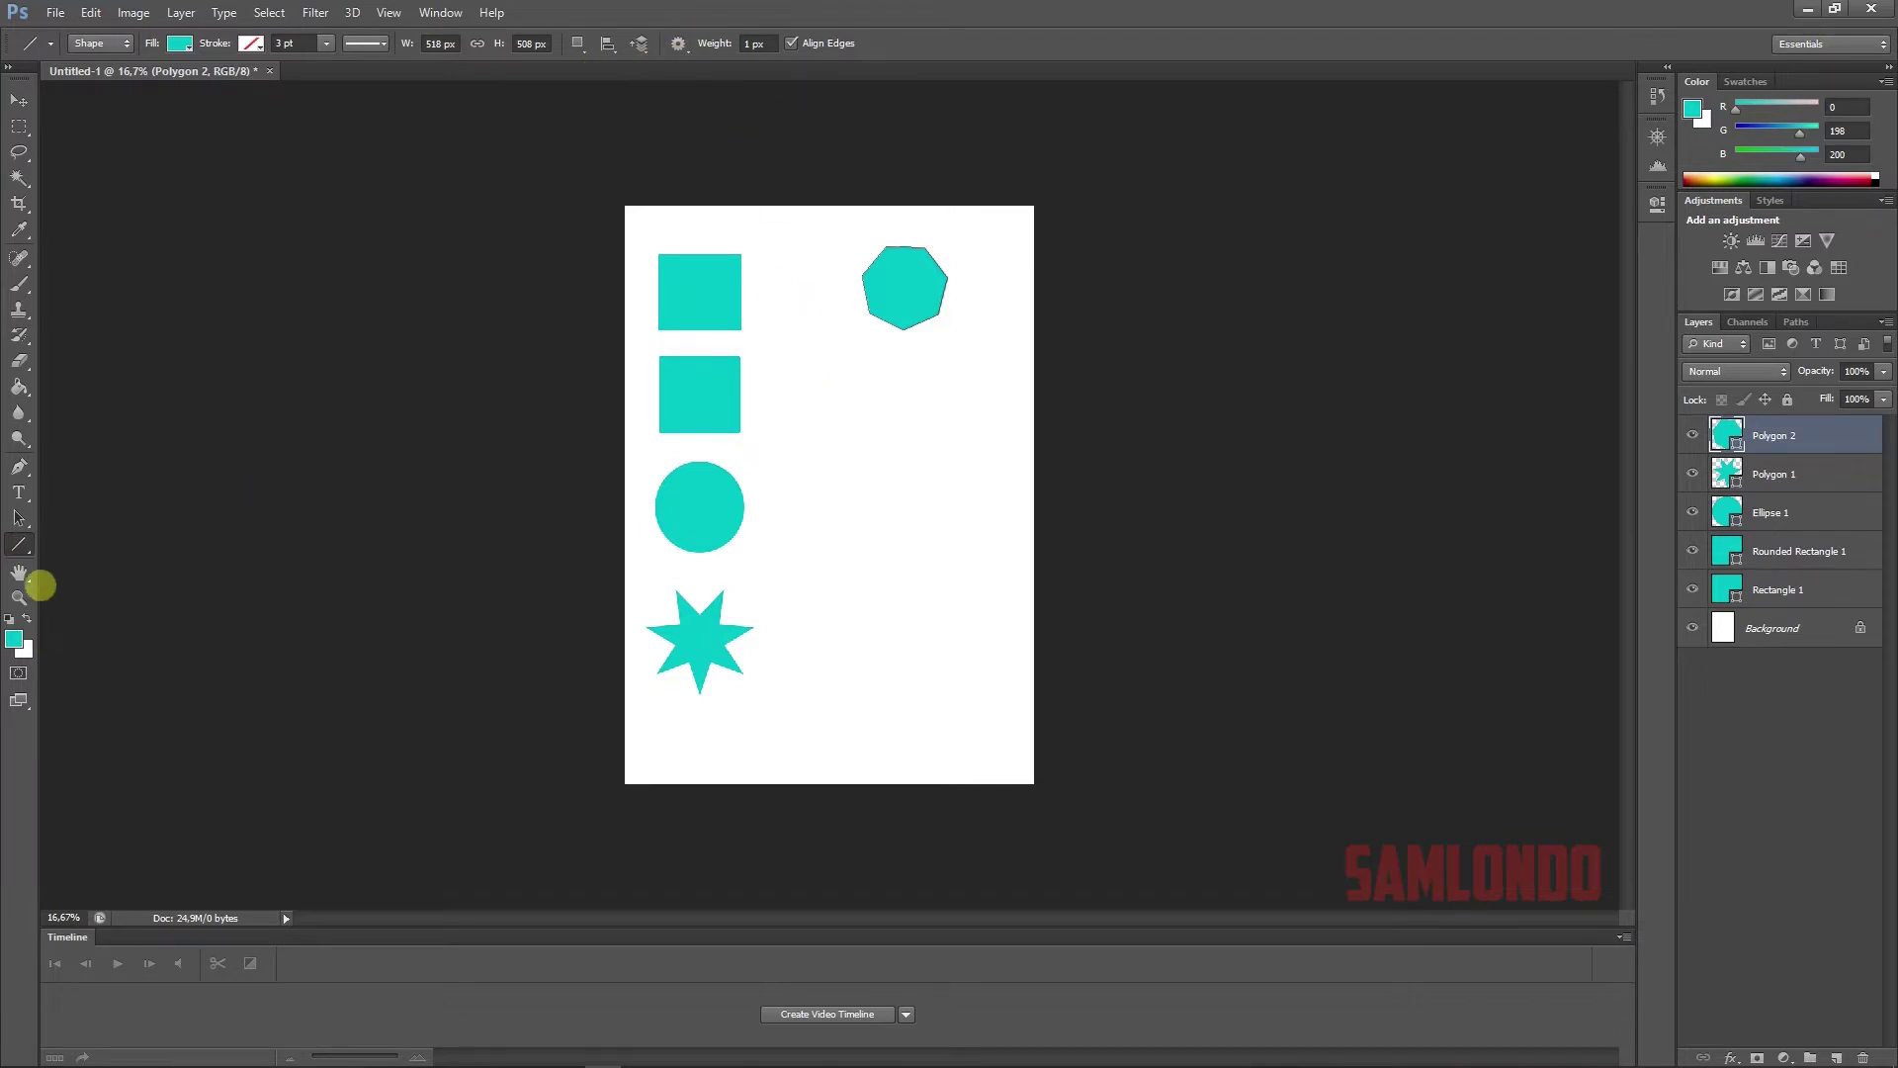
pyautogui.rightClick(20, 545)
pyautogui.click(123, 634)
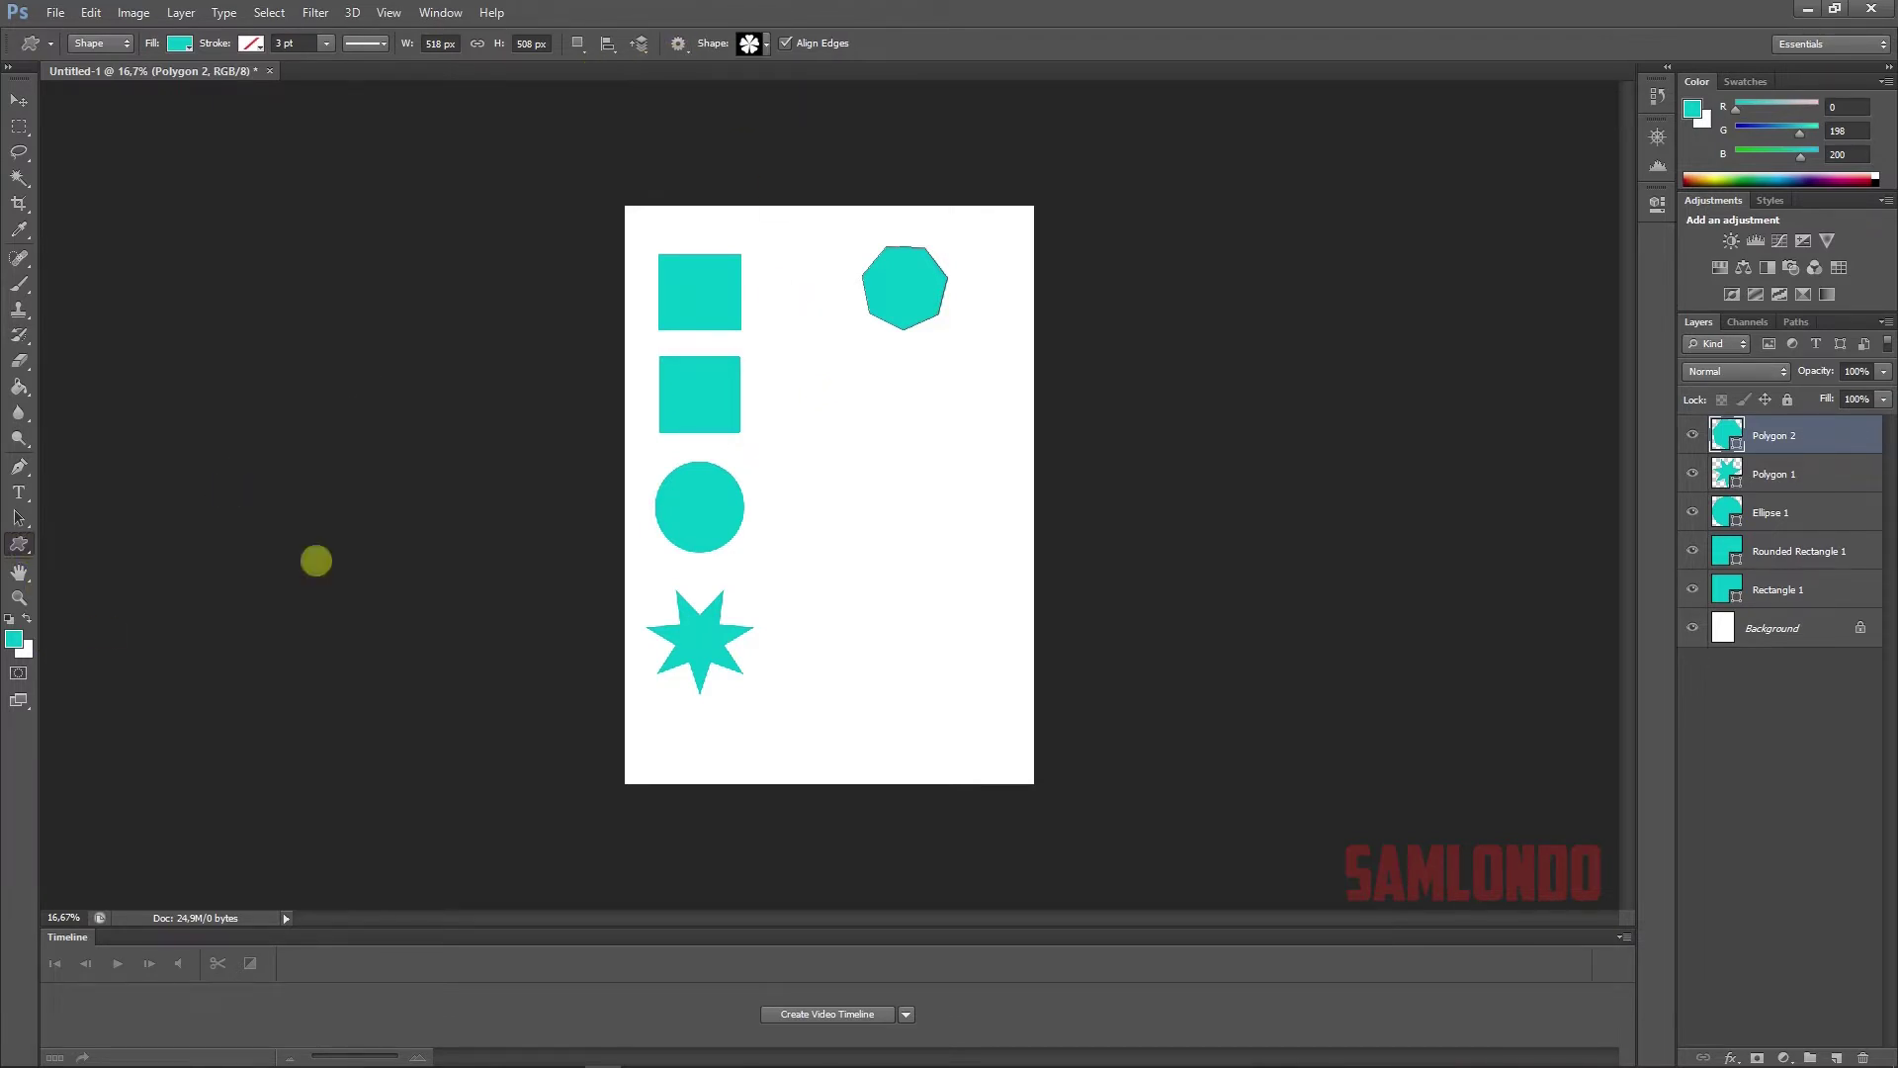
pyautogui.click(766, 43)
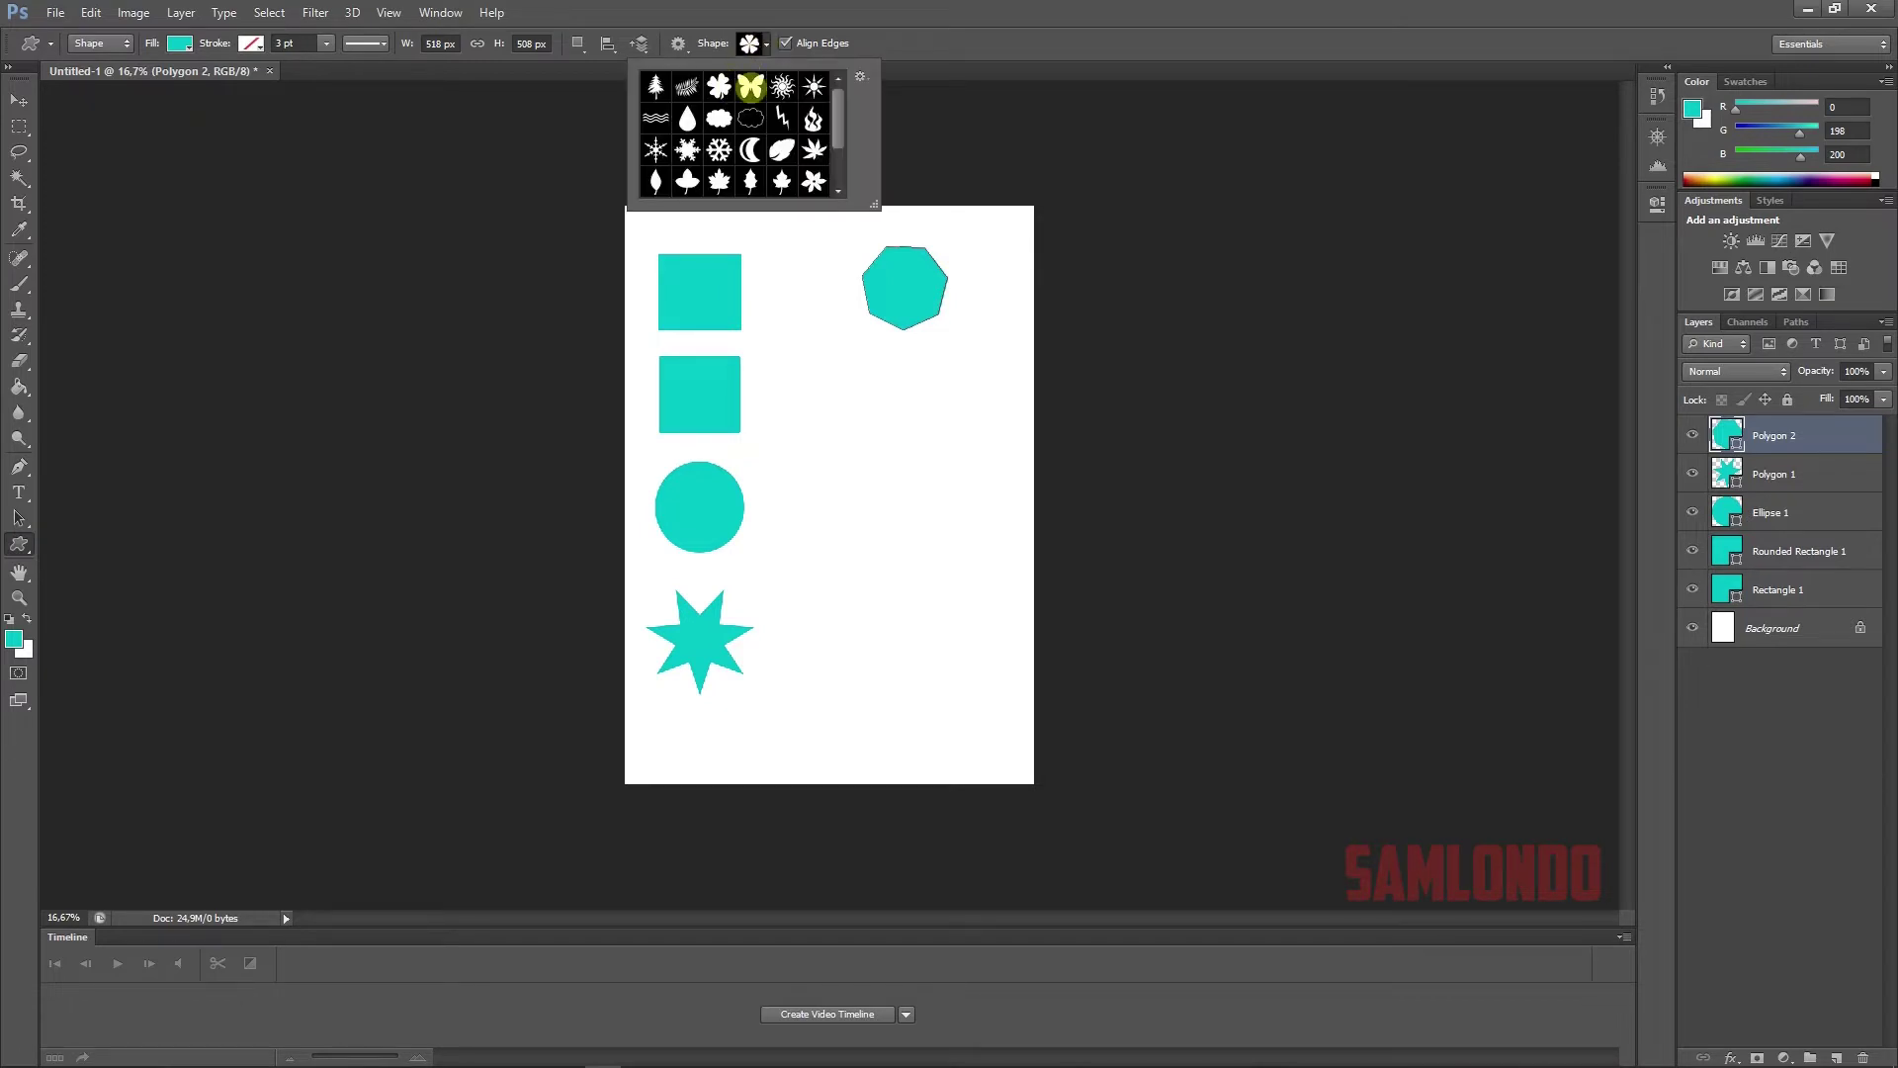
pyautogui.scroll(-1, 742, 156)
pyautogui.scroll(-1, 741, 156)
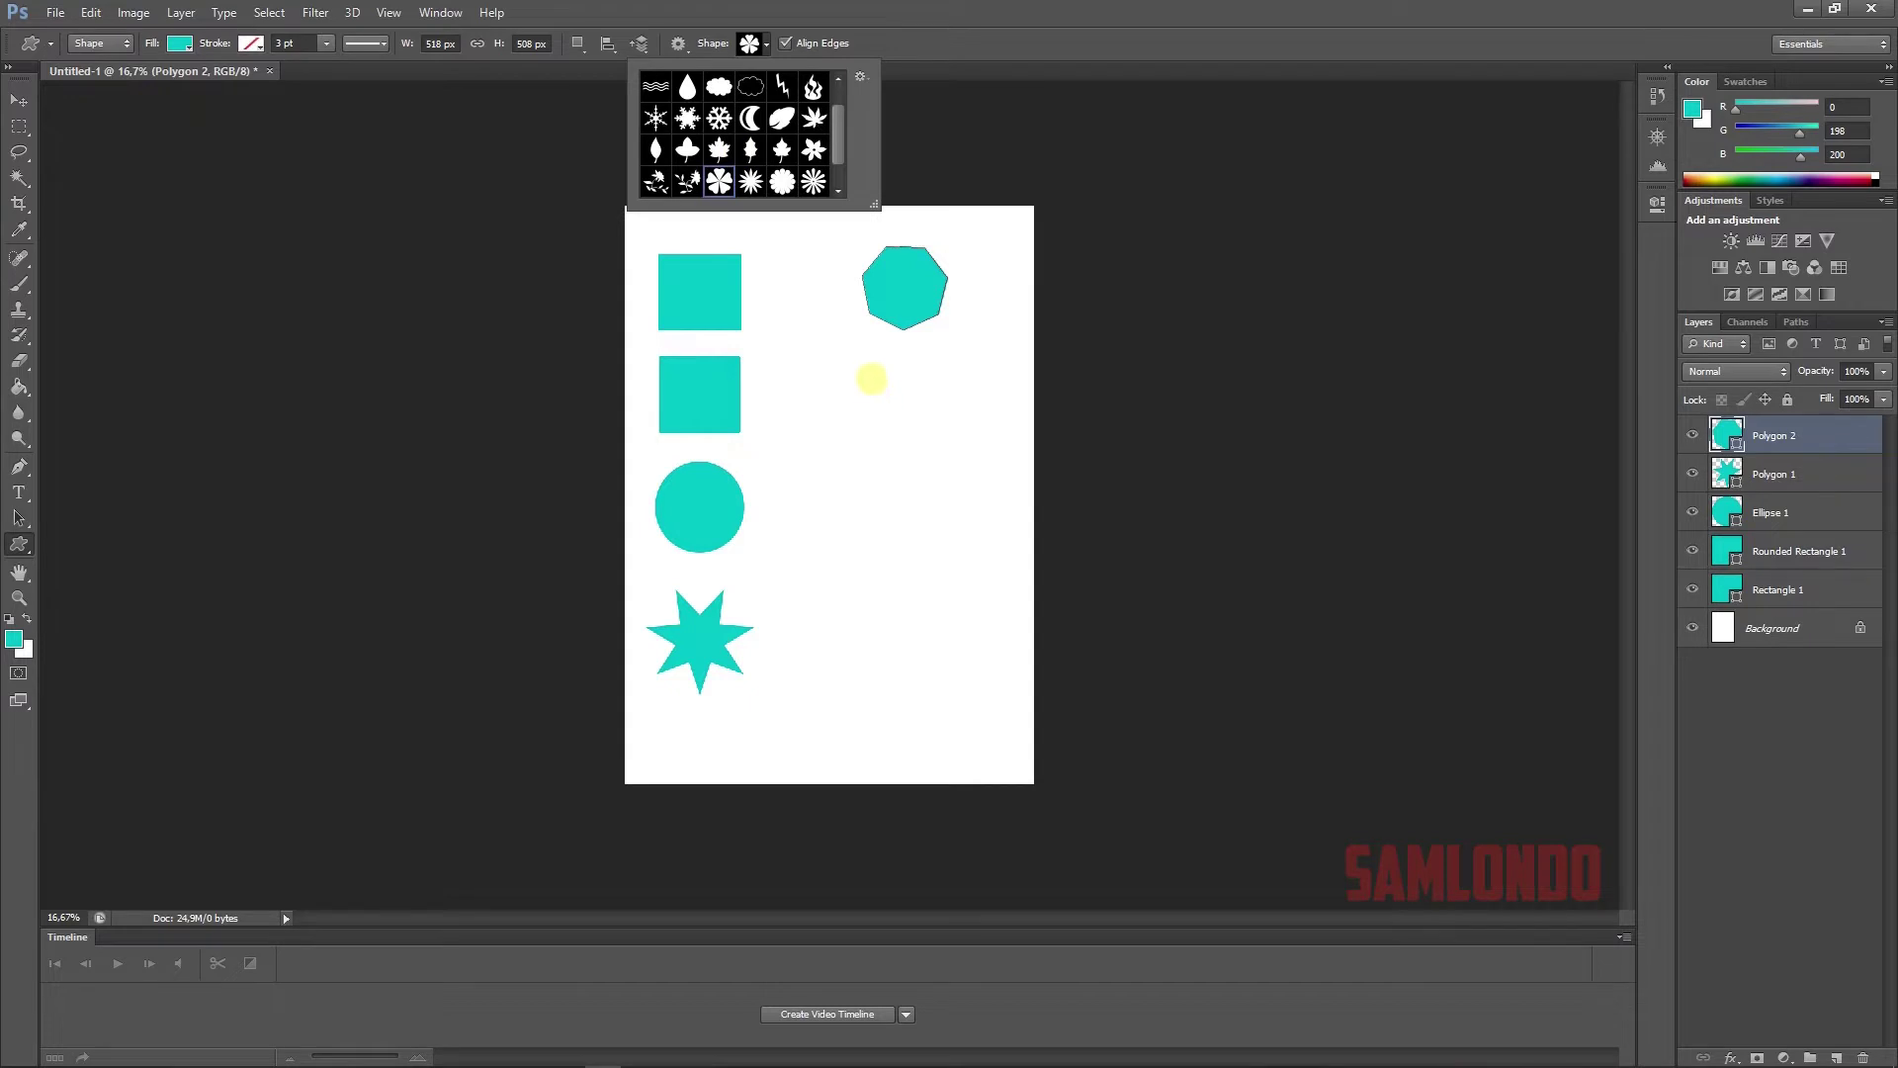
pyautogui.moveTo(871, 379)
pyautogui.mouseDown()
pyautogui.moveTo(962, 469)
pyautogui.moveTo(915, 396)
pyautogui.mouseUp()
pyautogui.click(19, 100)
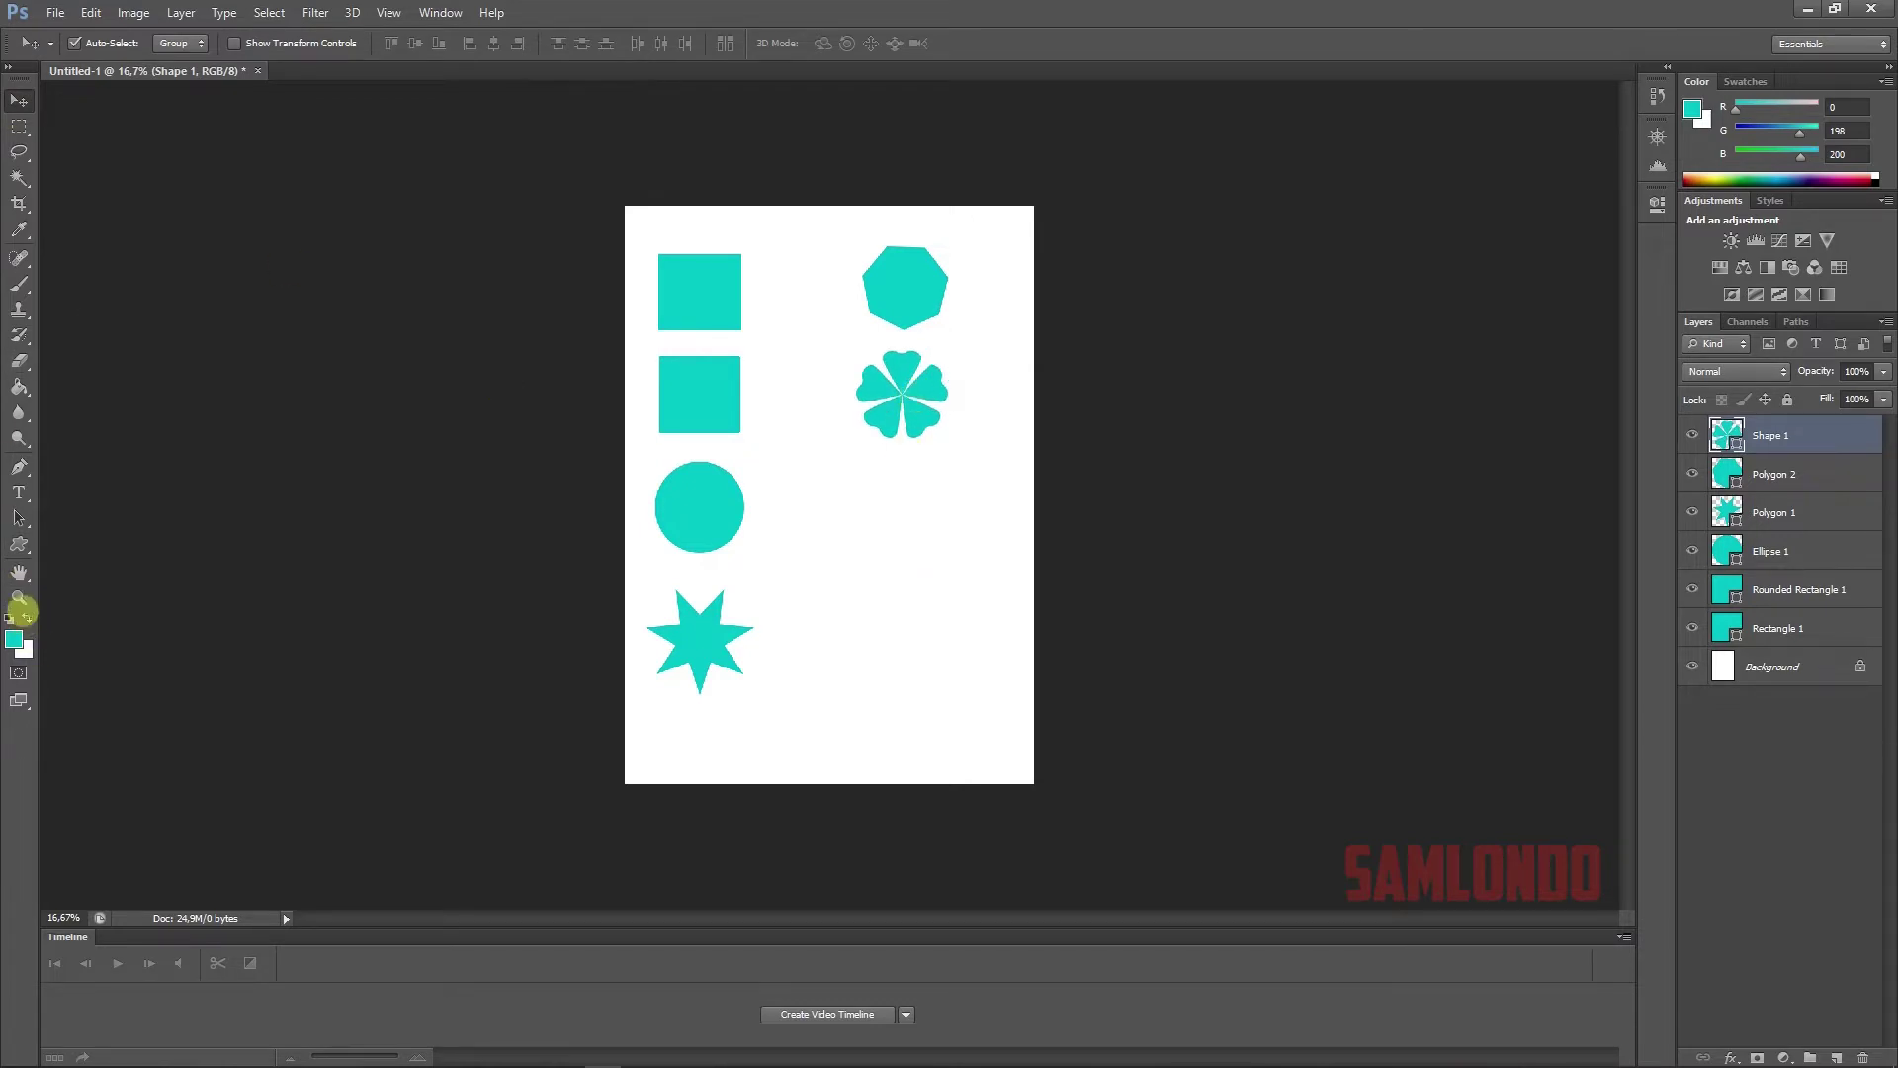
# - Bring up the shape library menu of the Custom Shape picker
pyautogui.click(19, 545)
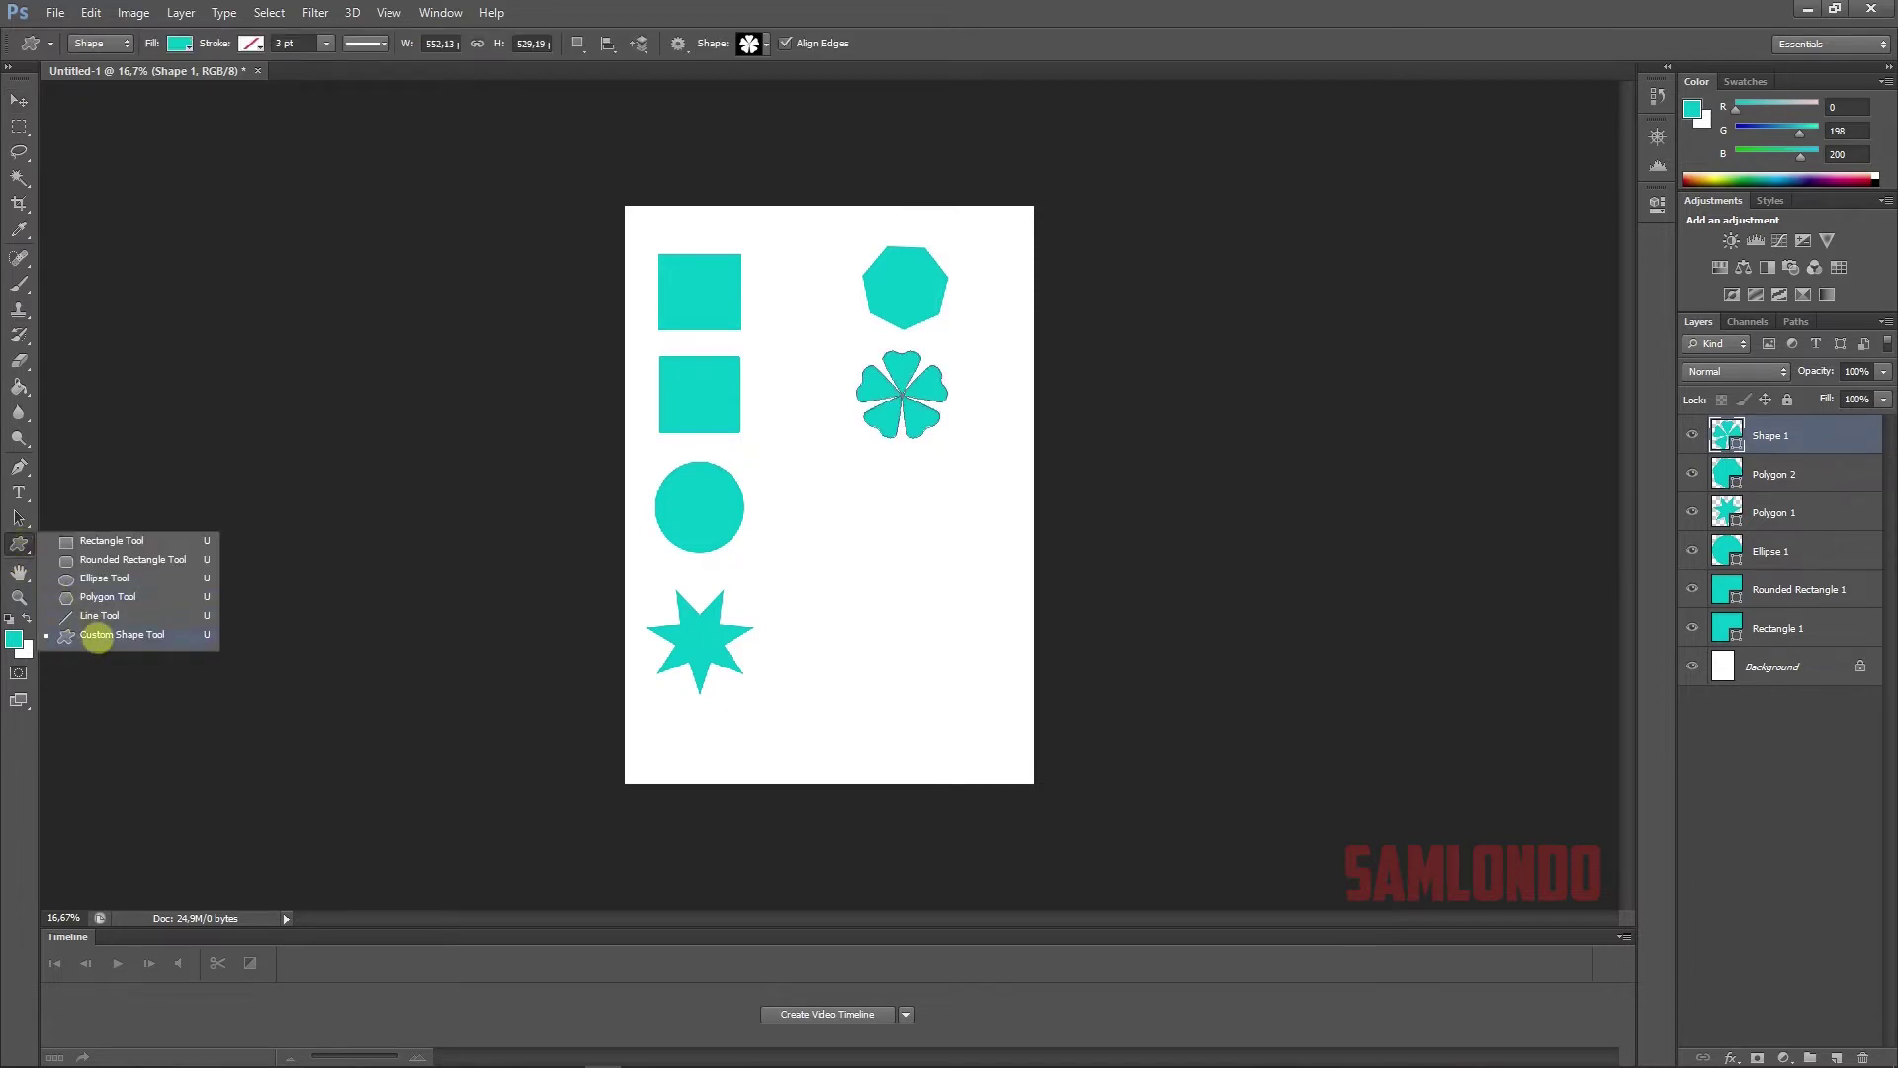
pyautogui.click(94, 634)
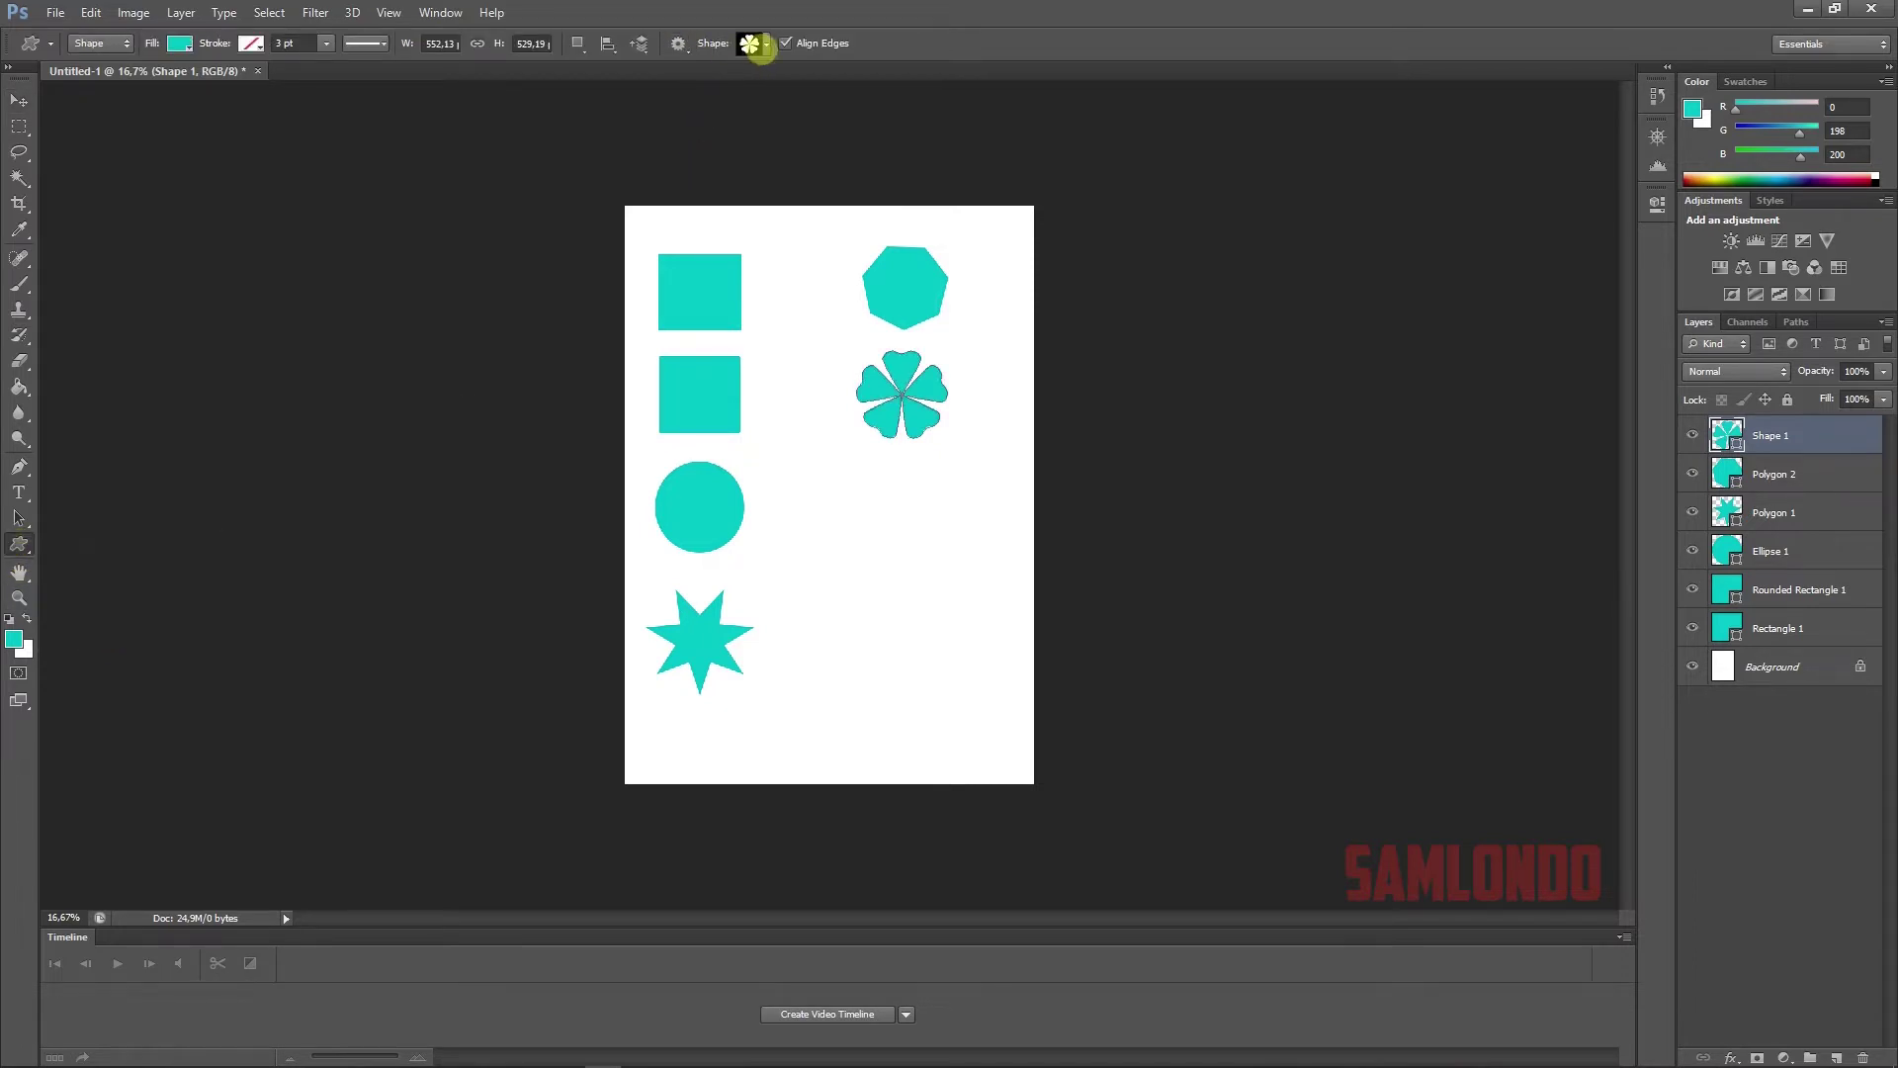
pyautogui.click(767, 44)
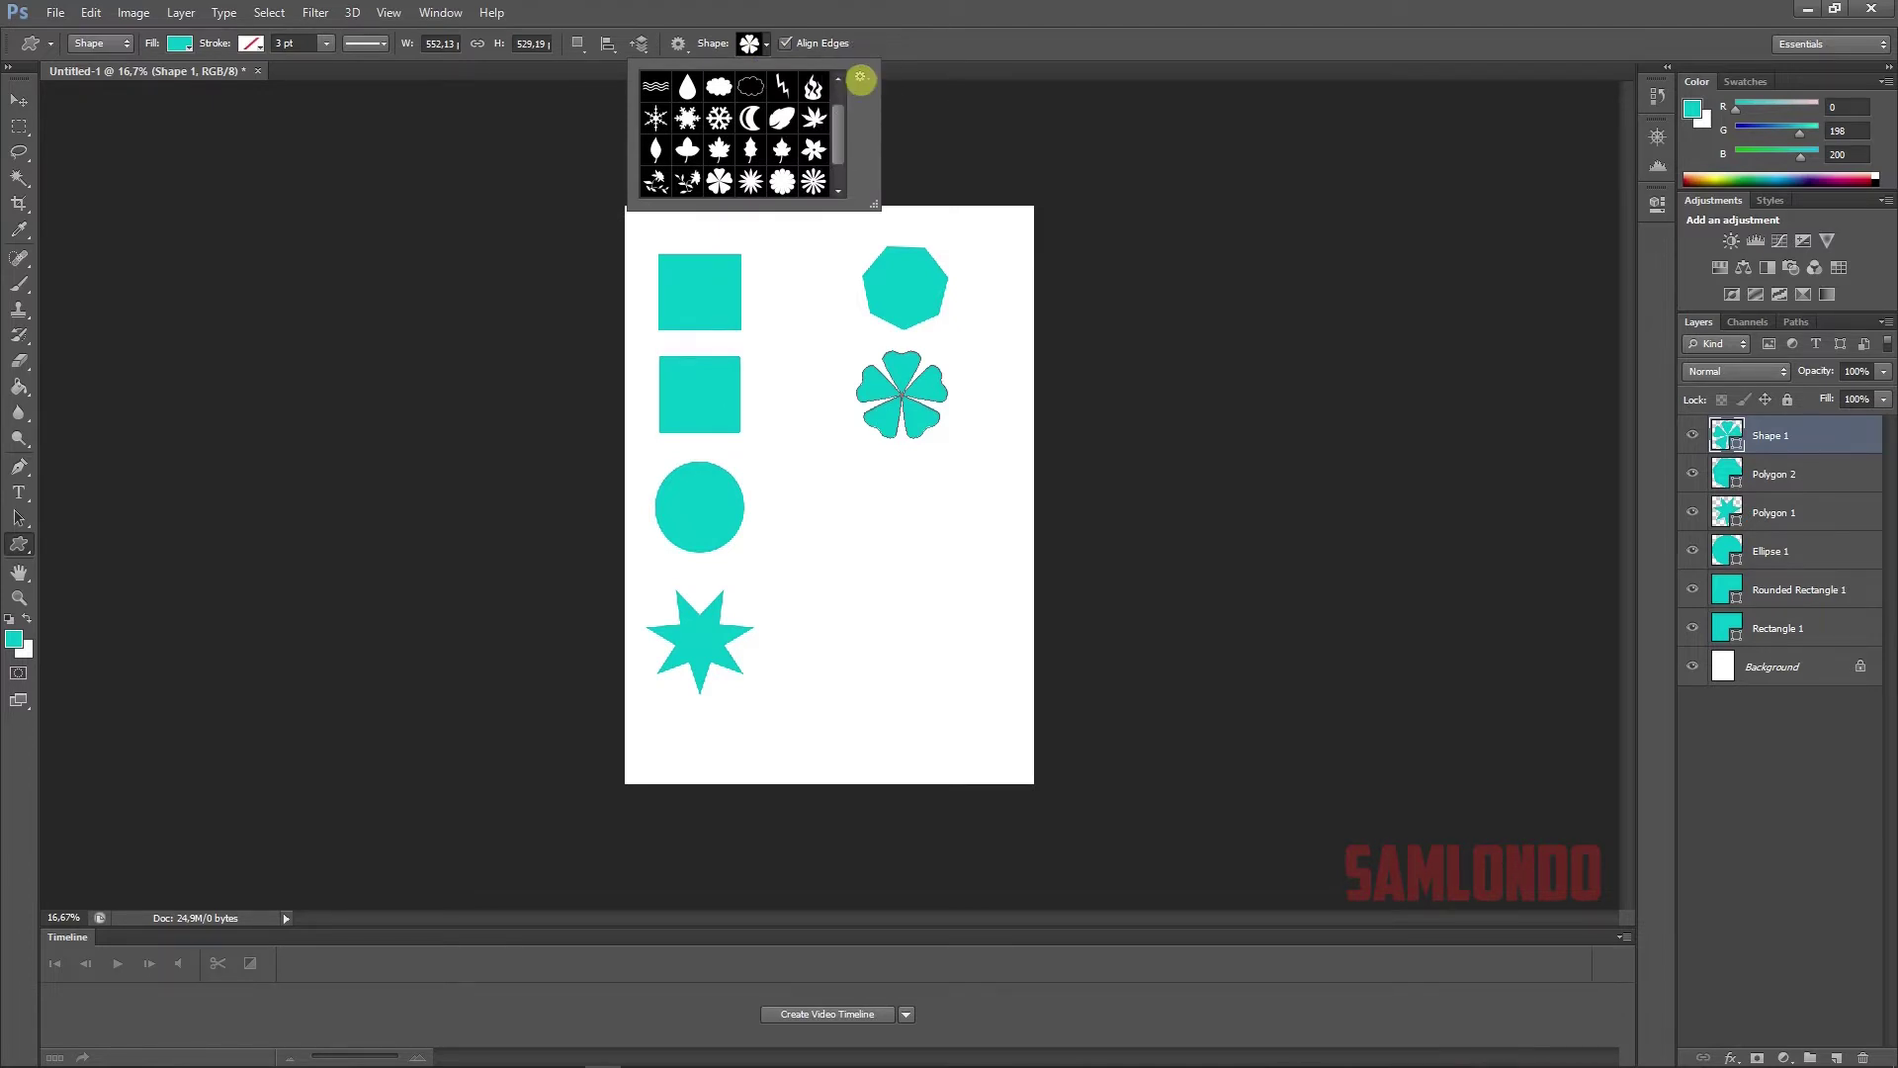
pyautogui.click(860, 77)
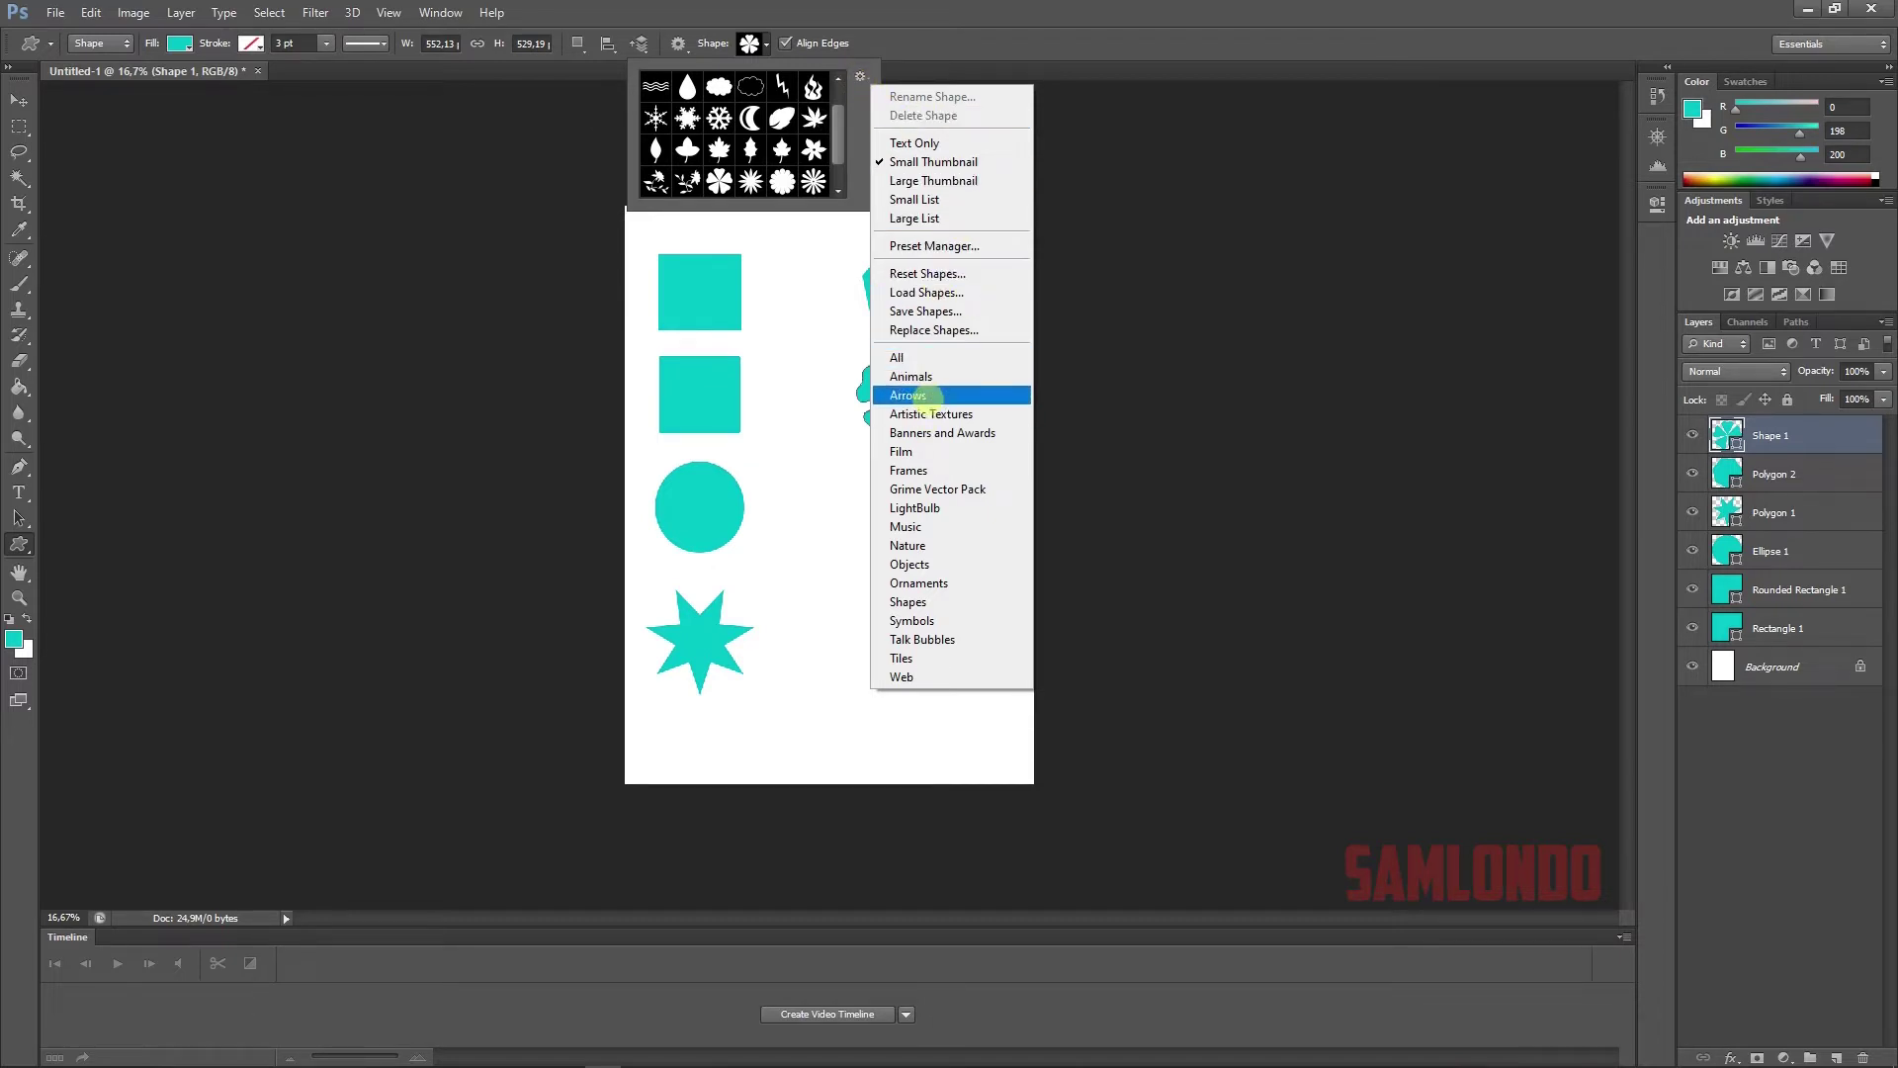
# - Load the Animals shape set and draw a rabbit below the clover
pyautogui.click(910, 377)
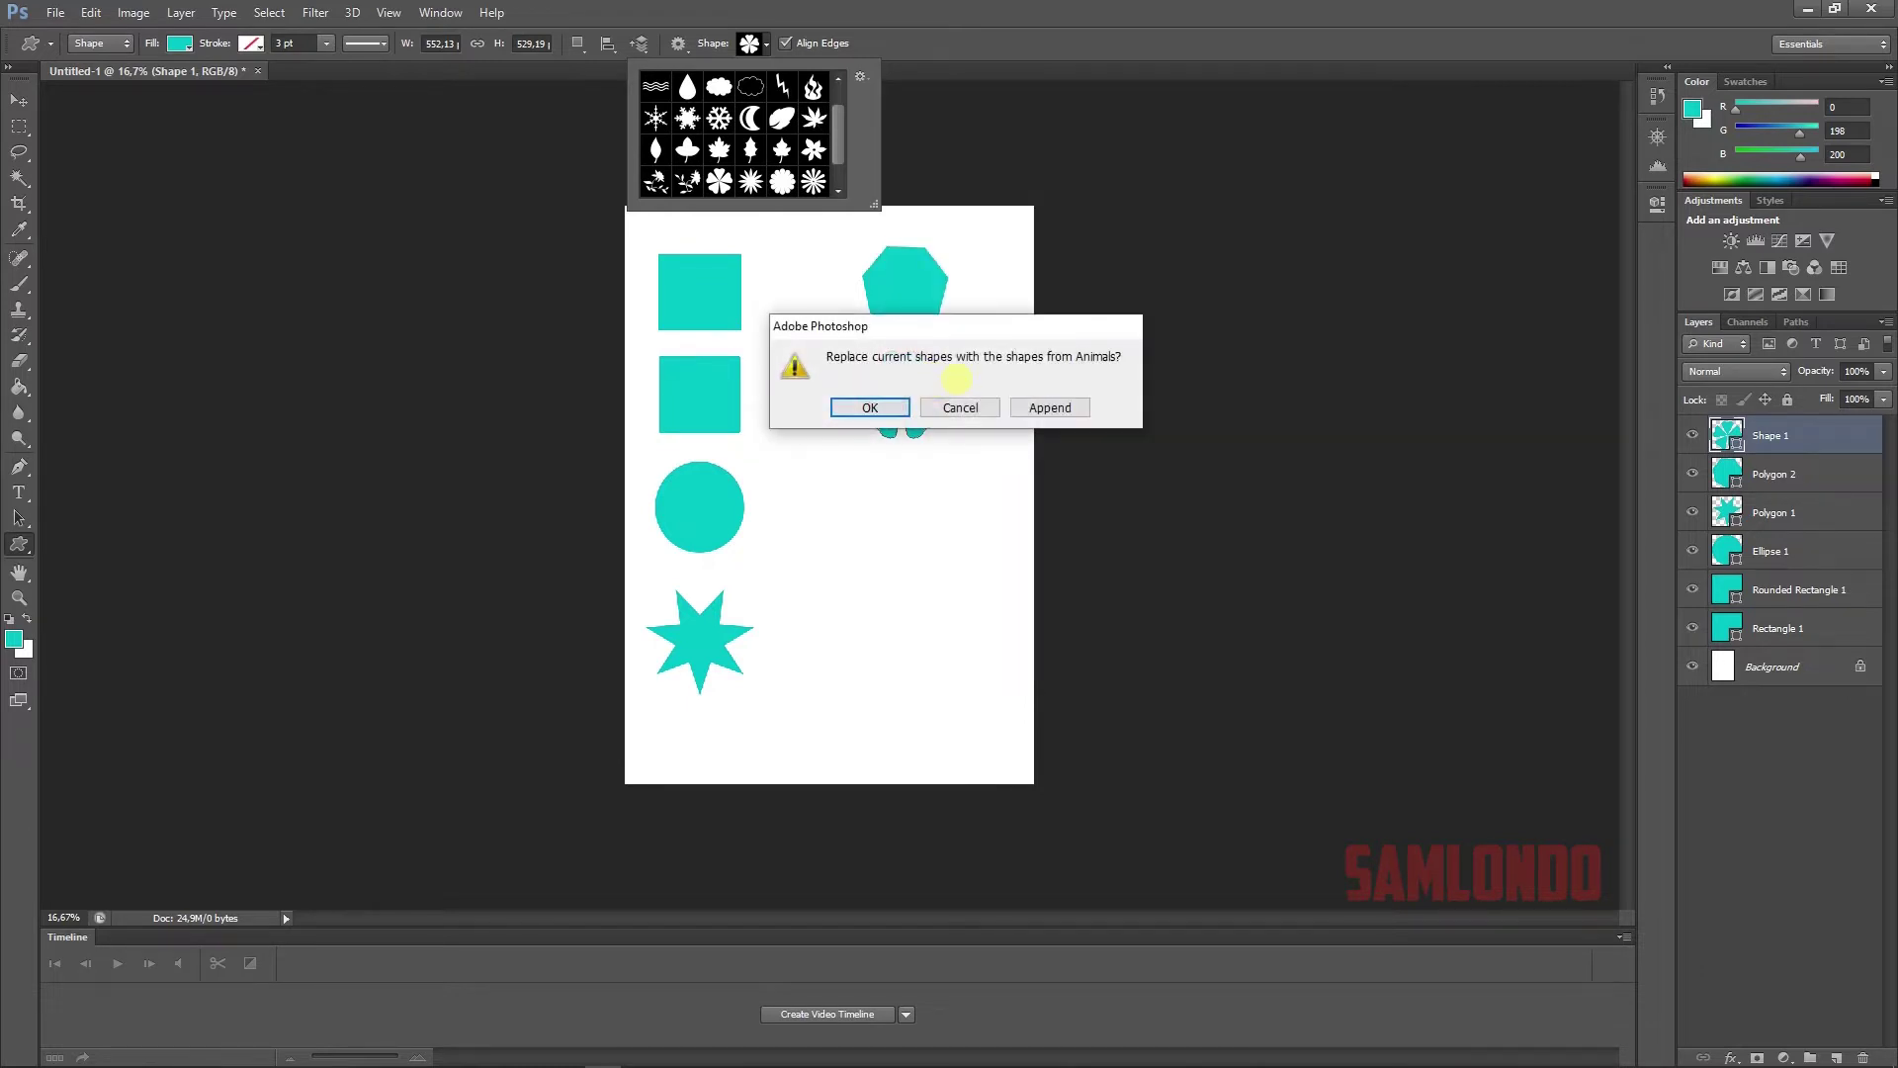
pyautogui.click(866, 406)
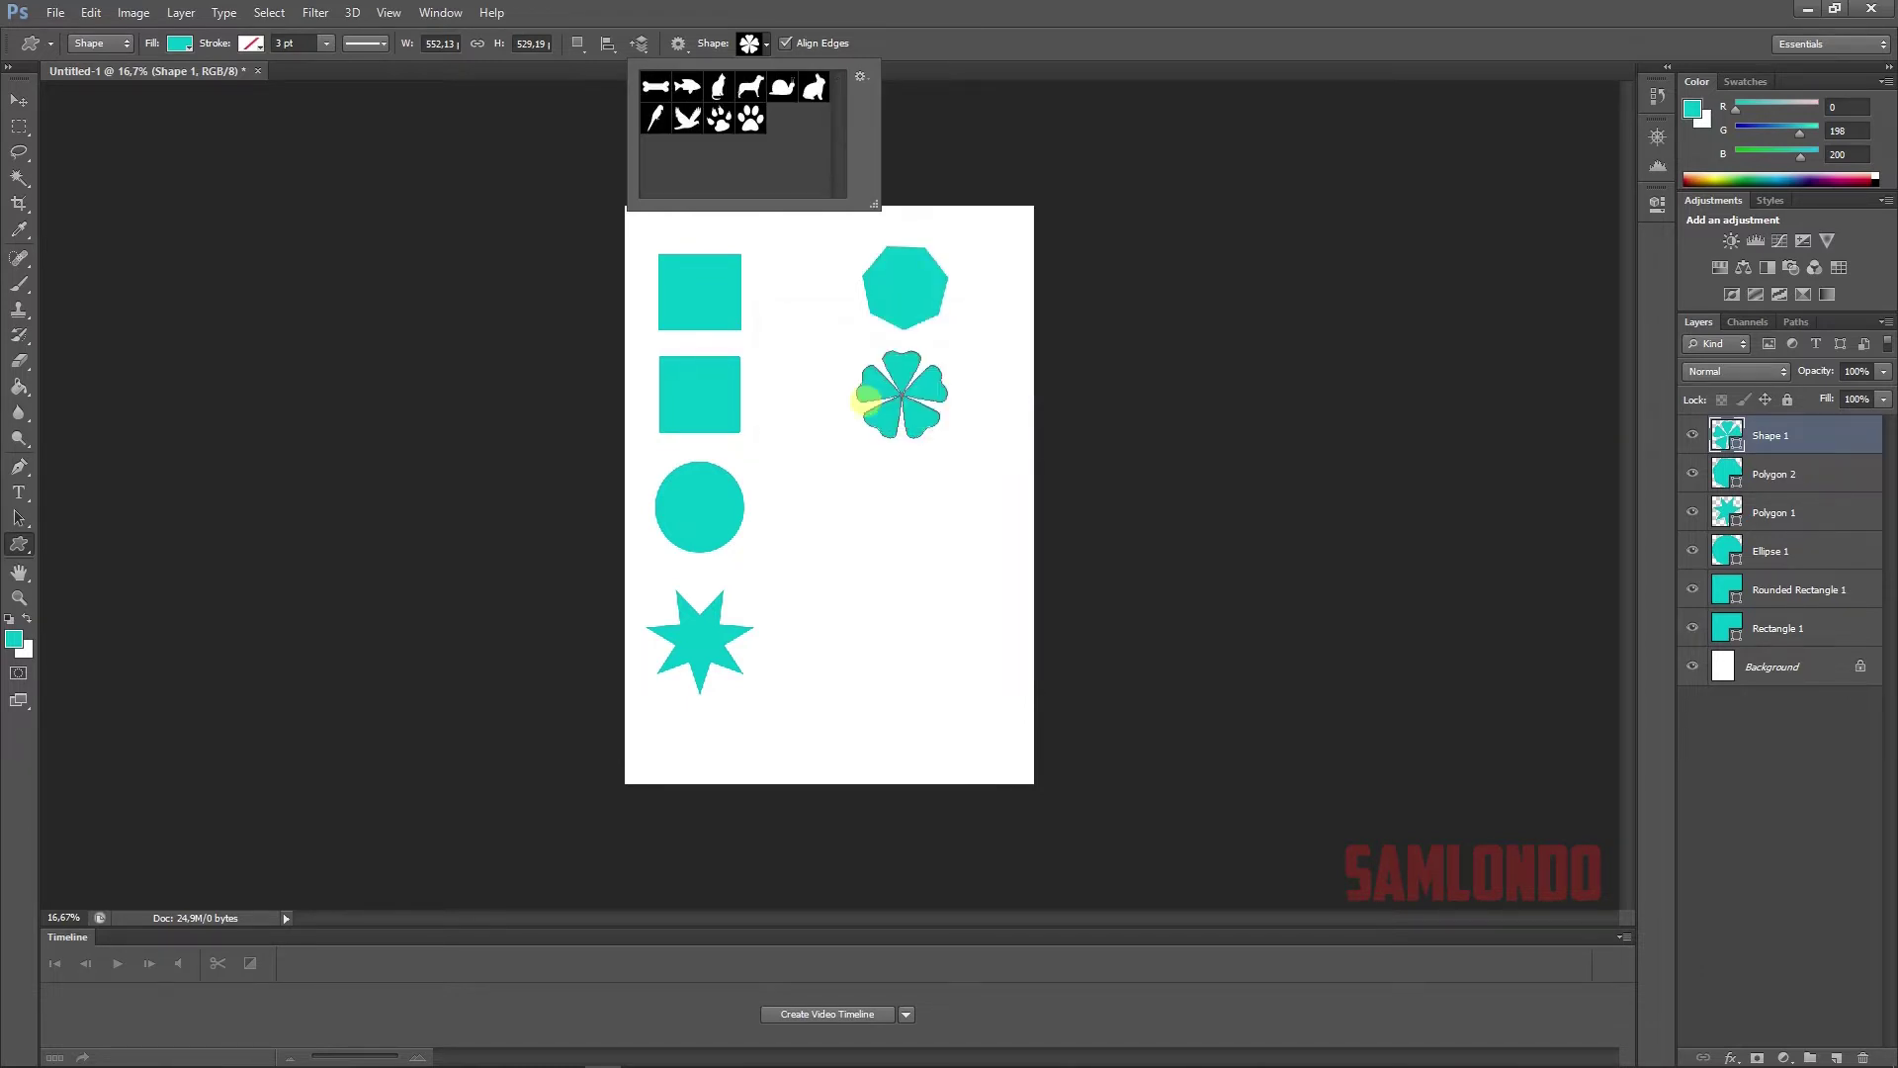
pyautogui.click(814, 87)
pyautogui.moveTo(889, 501); pyautogui.dragTo(964, 586)
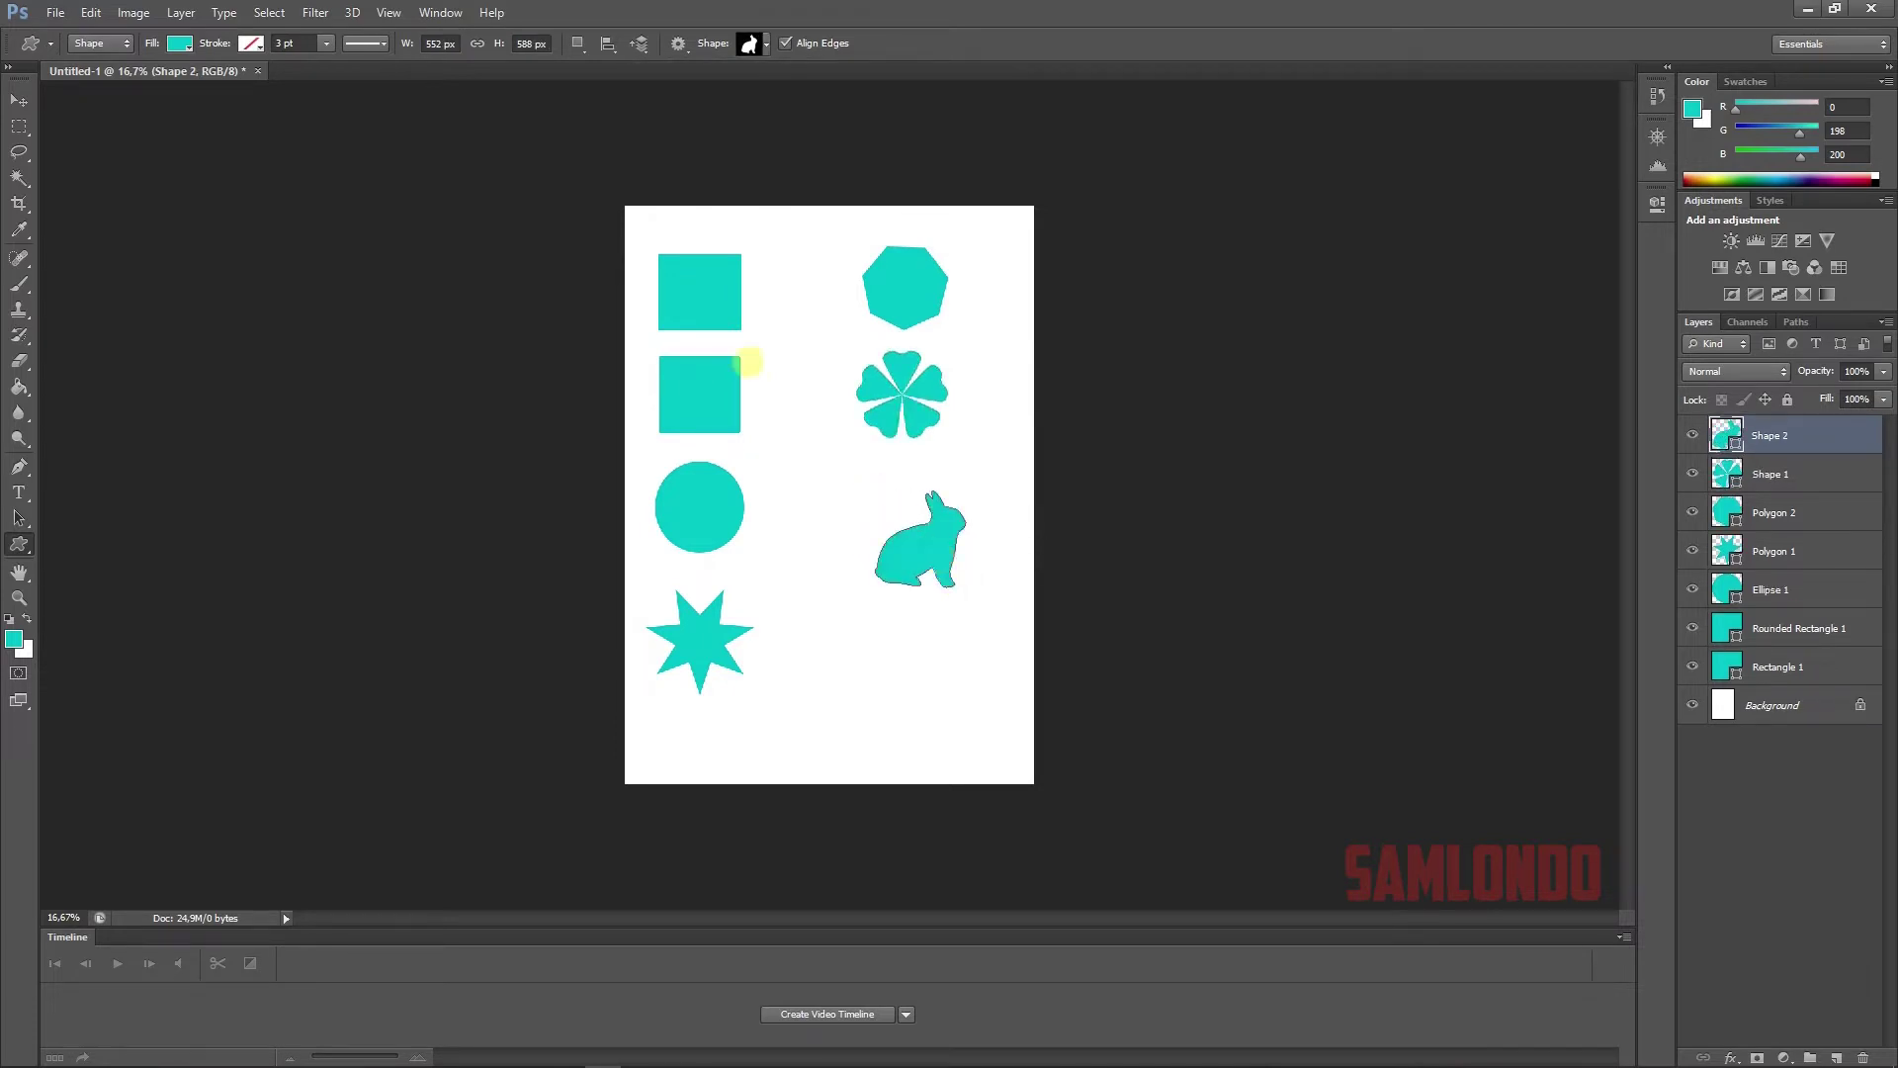
# - Load the Ornaments shape set and draw a floral ornament at the bottom right
pyautogui.click(767, 44)
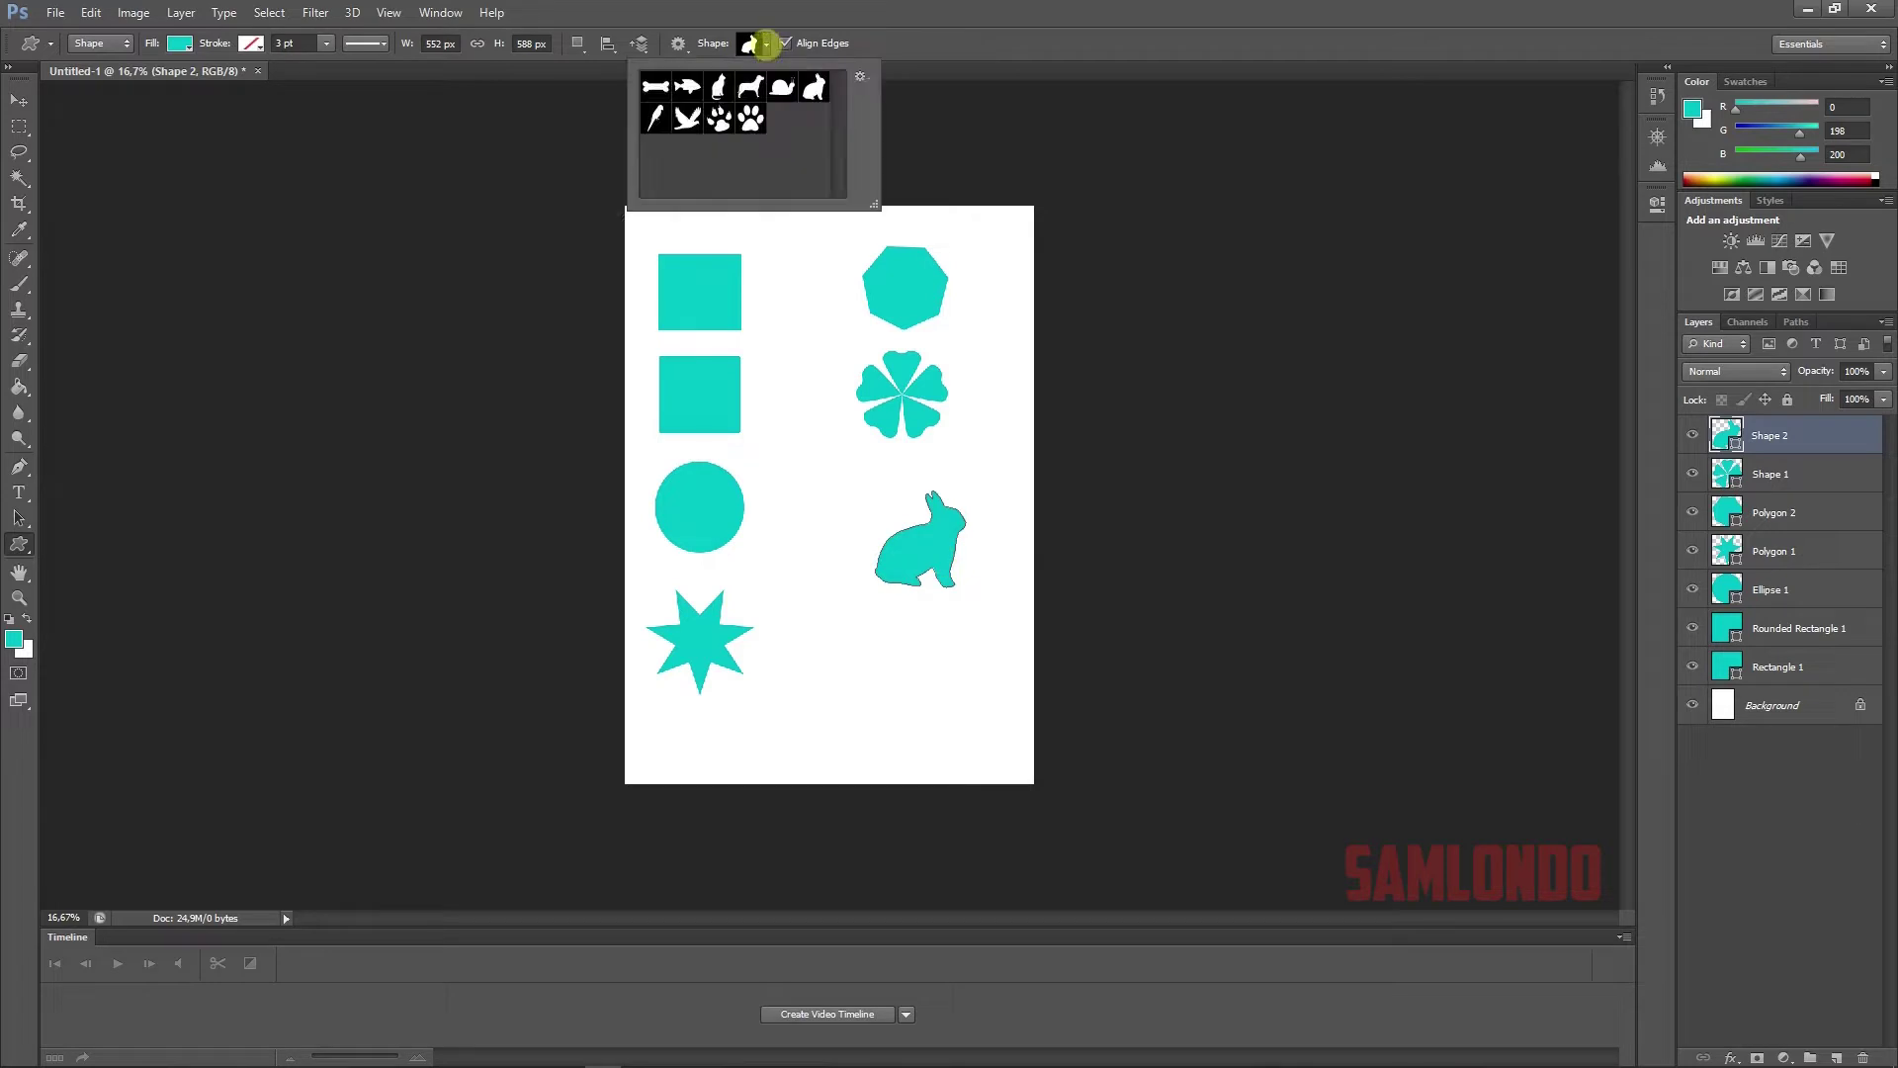
pyautogui.click(860, 77)
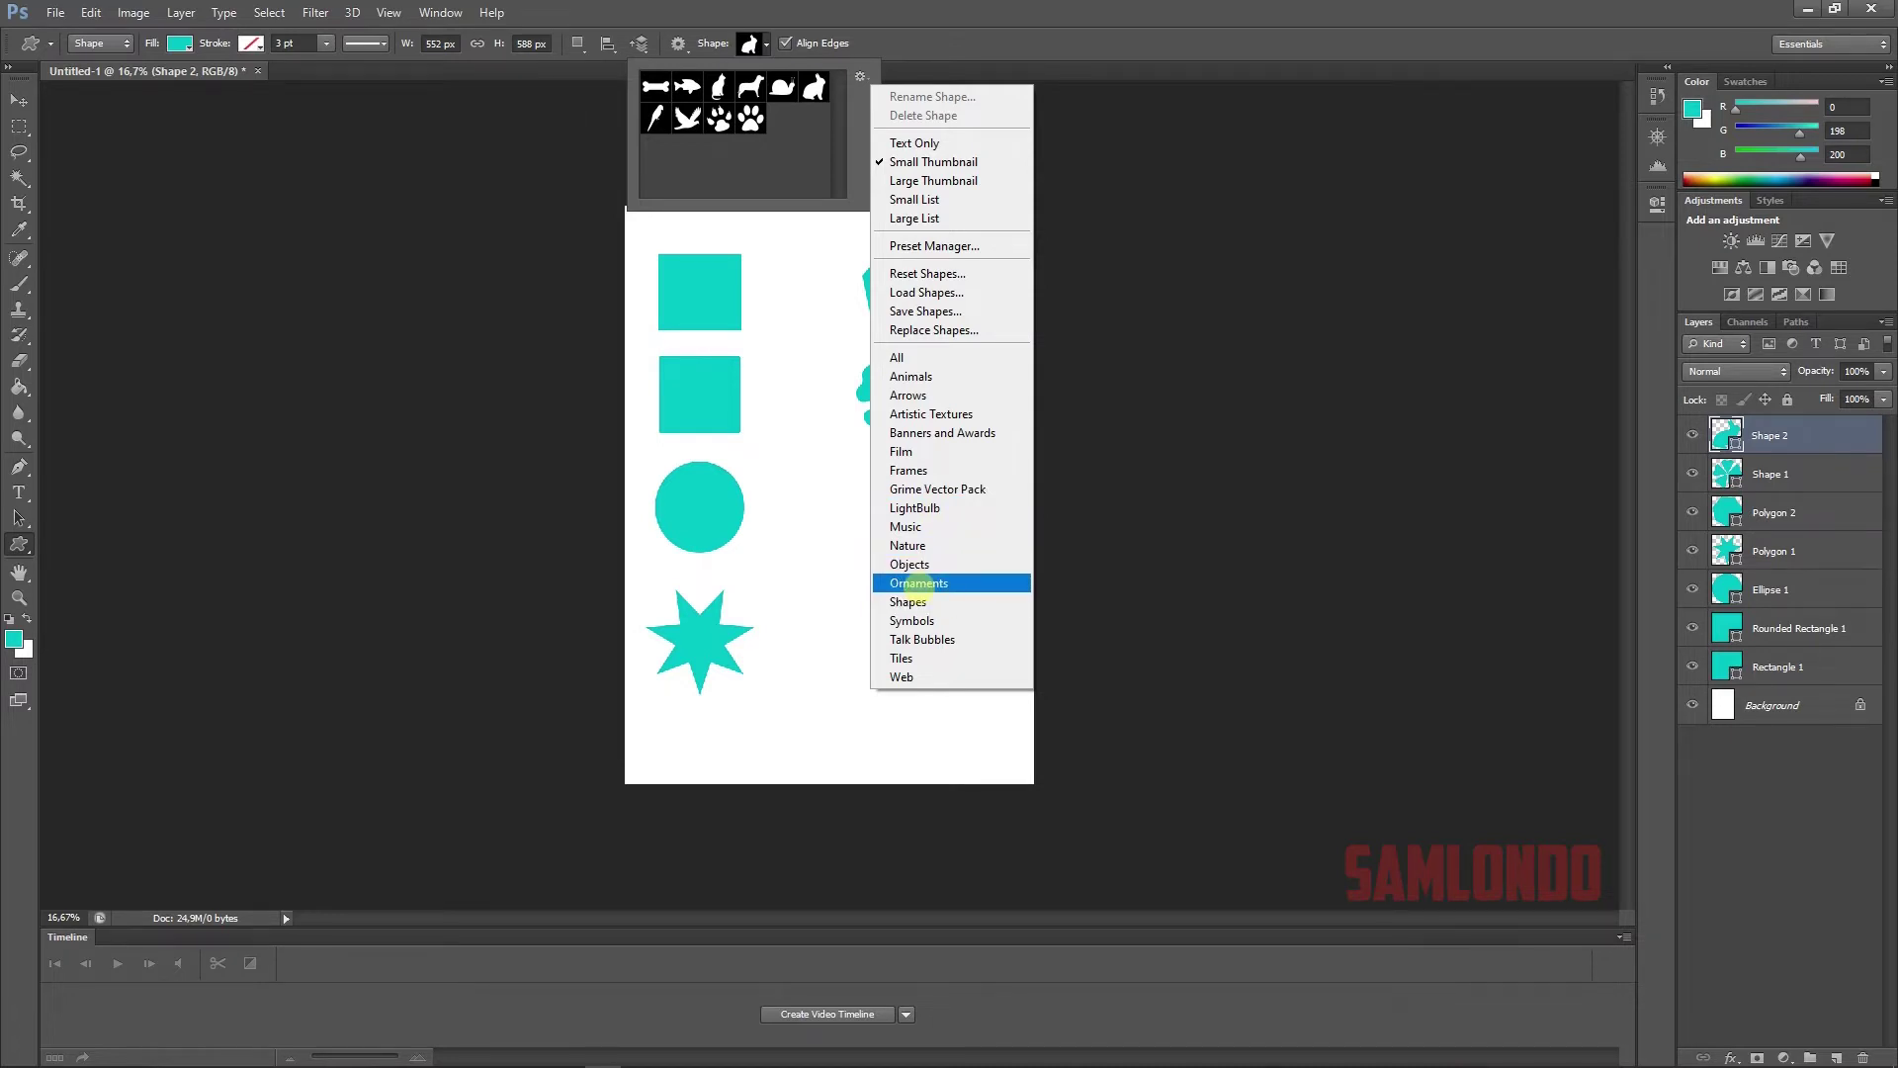
pyautogui.click(919, 583)
pyautogui.click(870, 408)
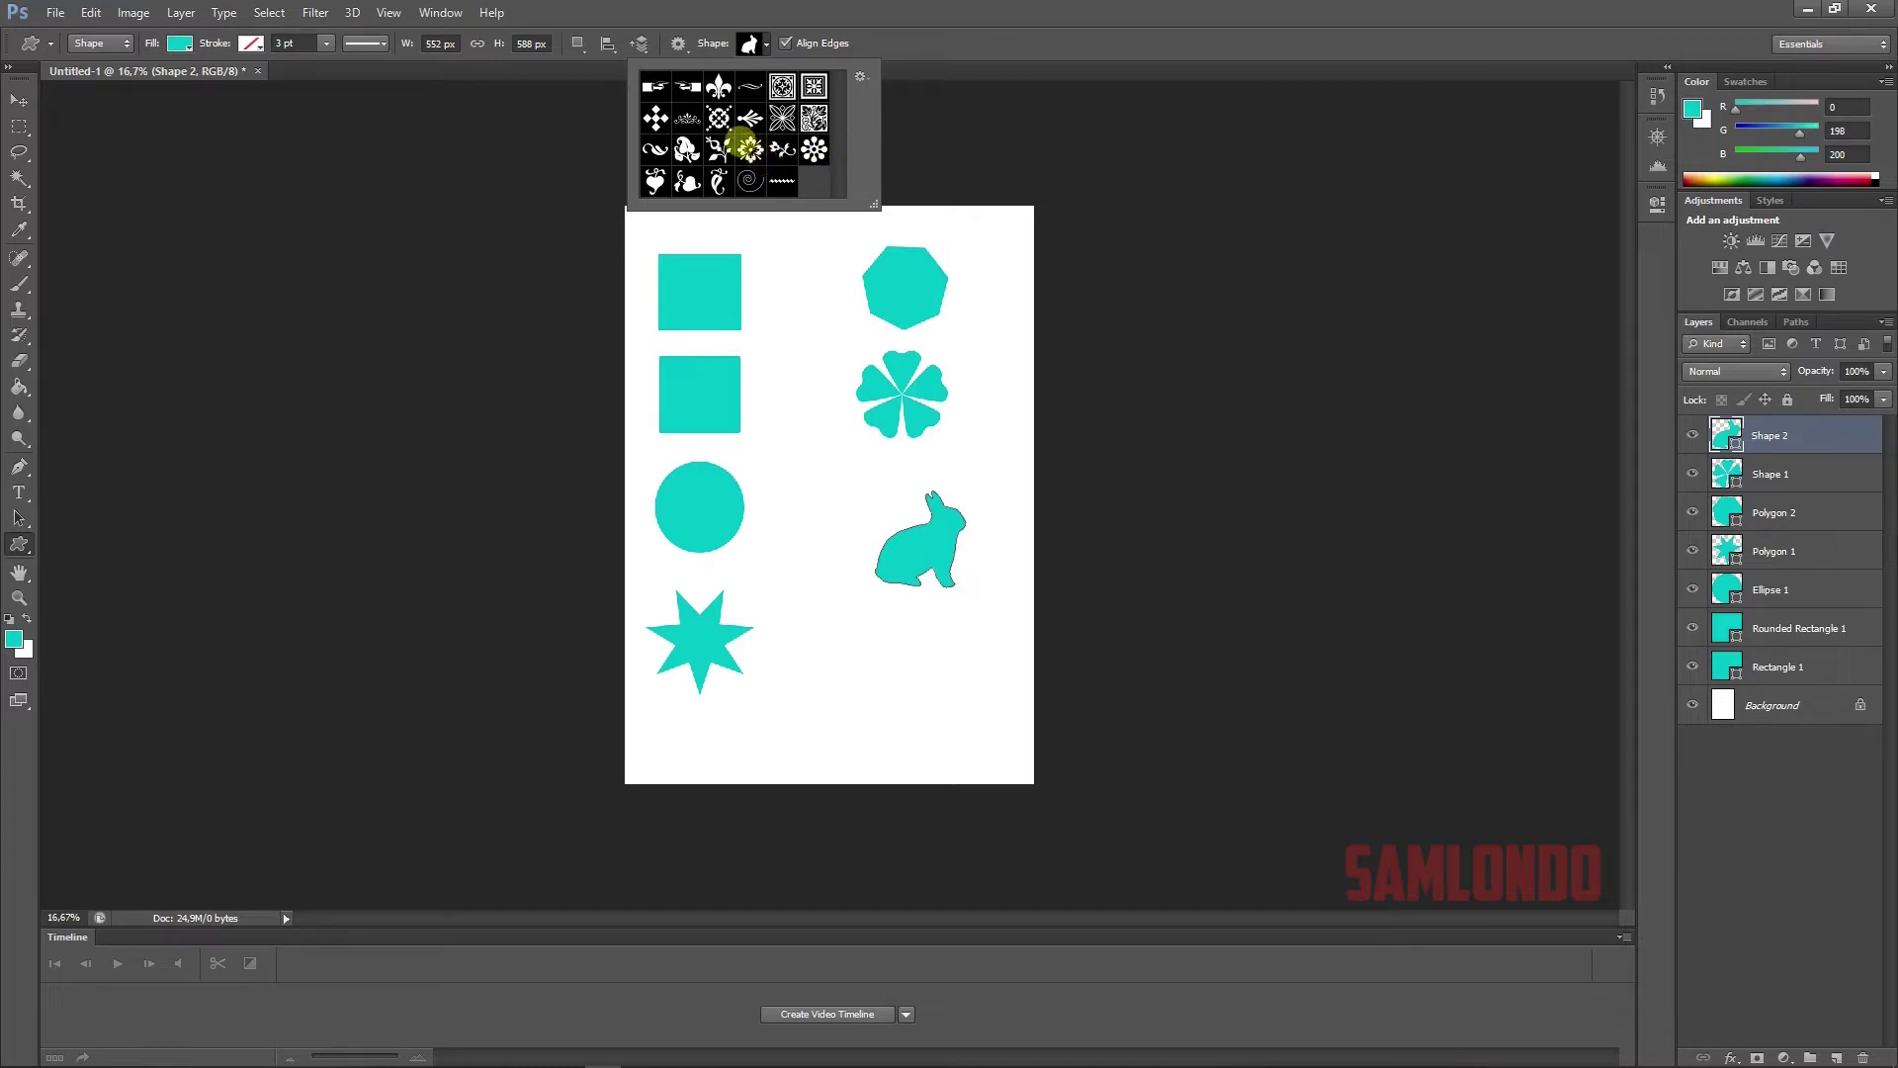
pyautogui.click(687, 149)
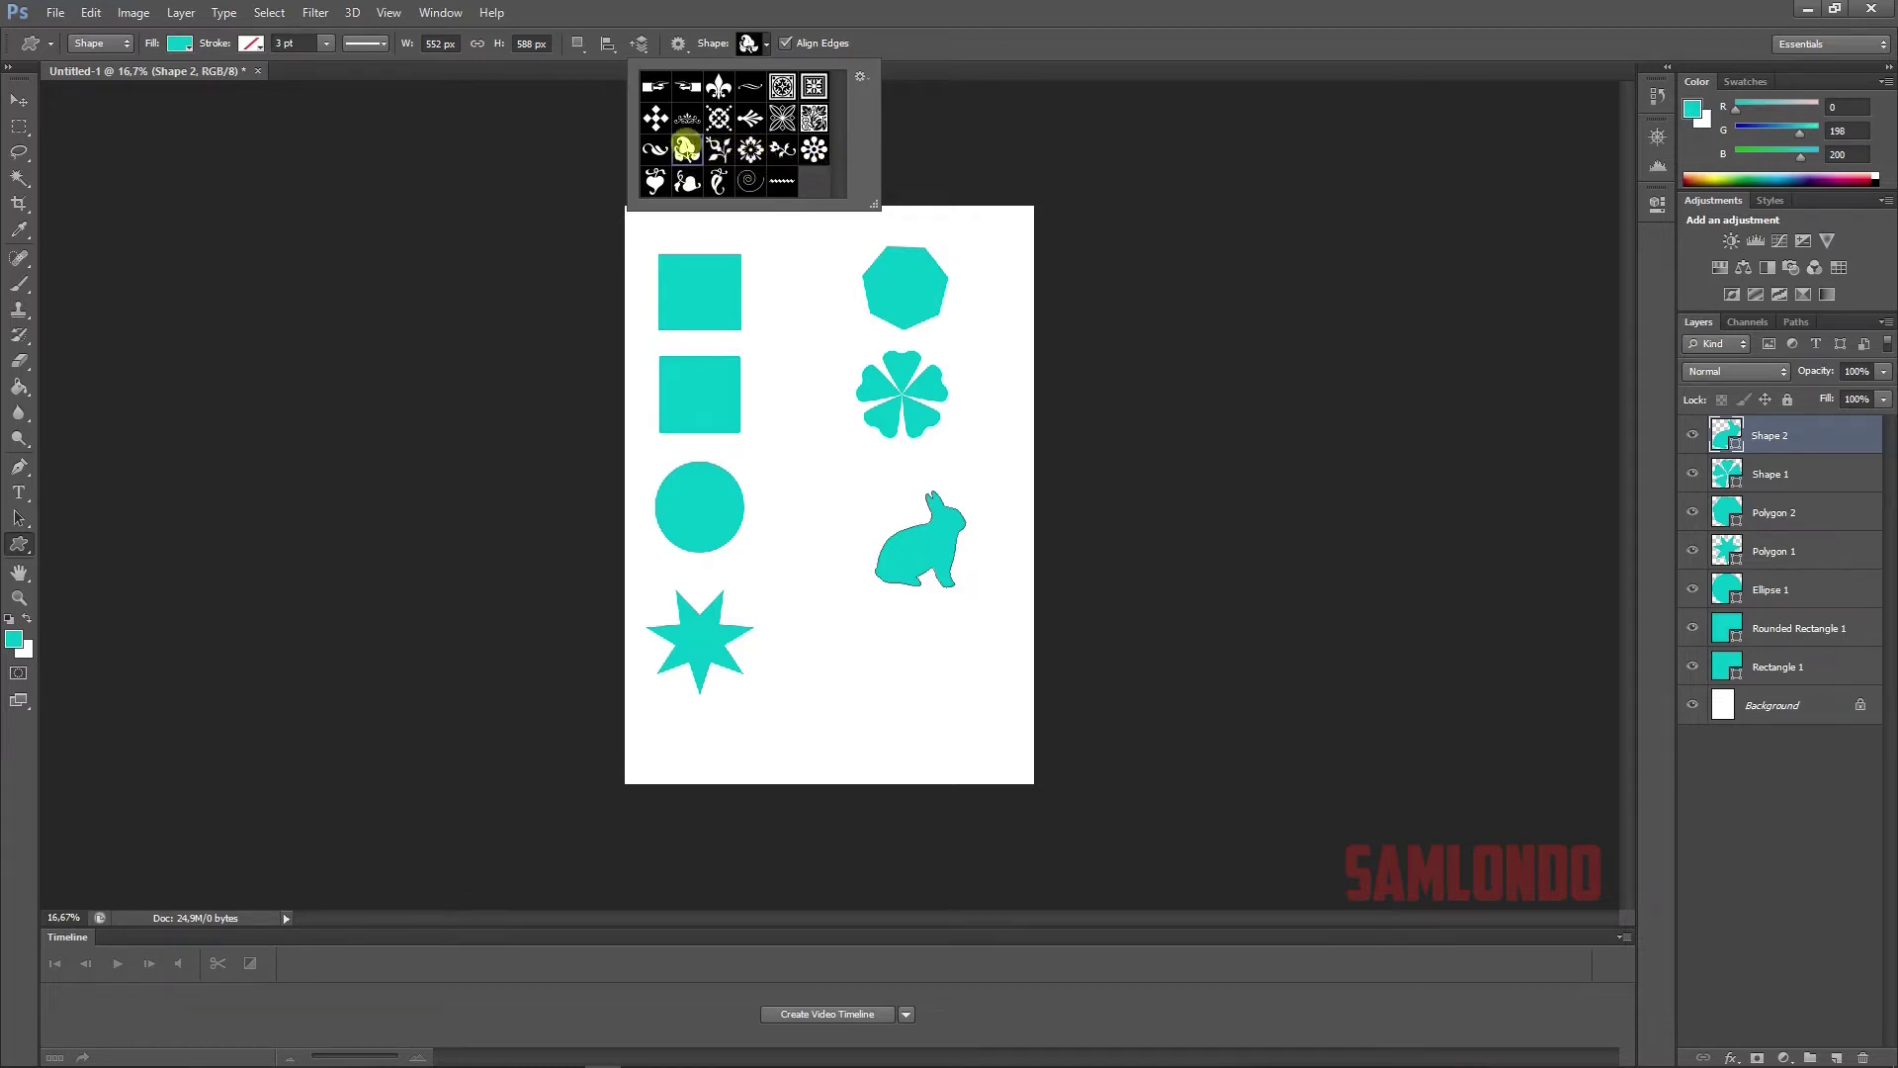
pyautogui.click(881, 636)
pyautogui.moveTo(881, 635); pyautogui.dragTo(983, 747)
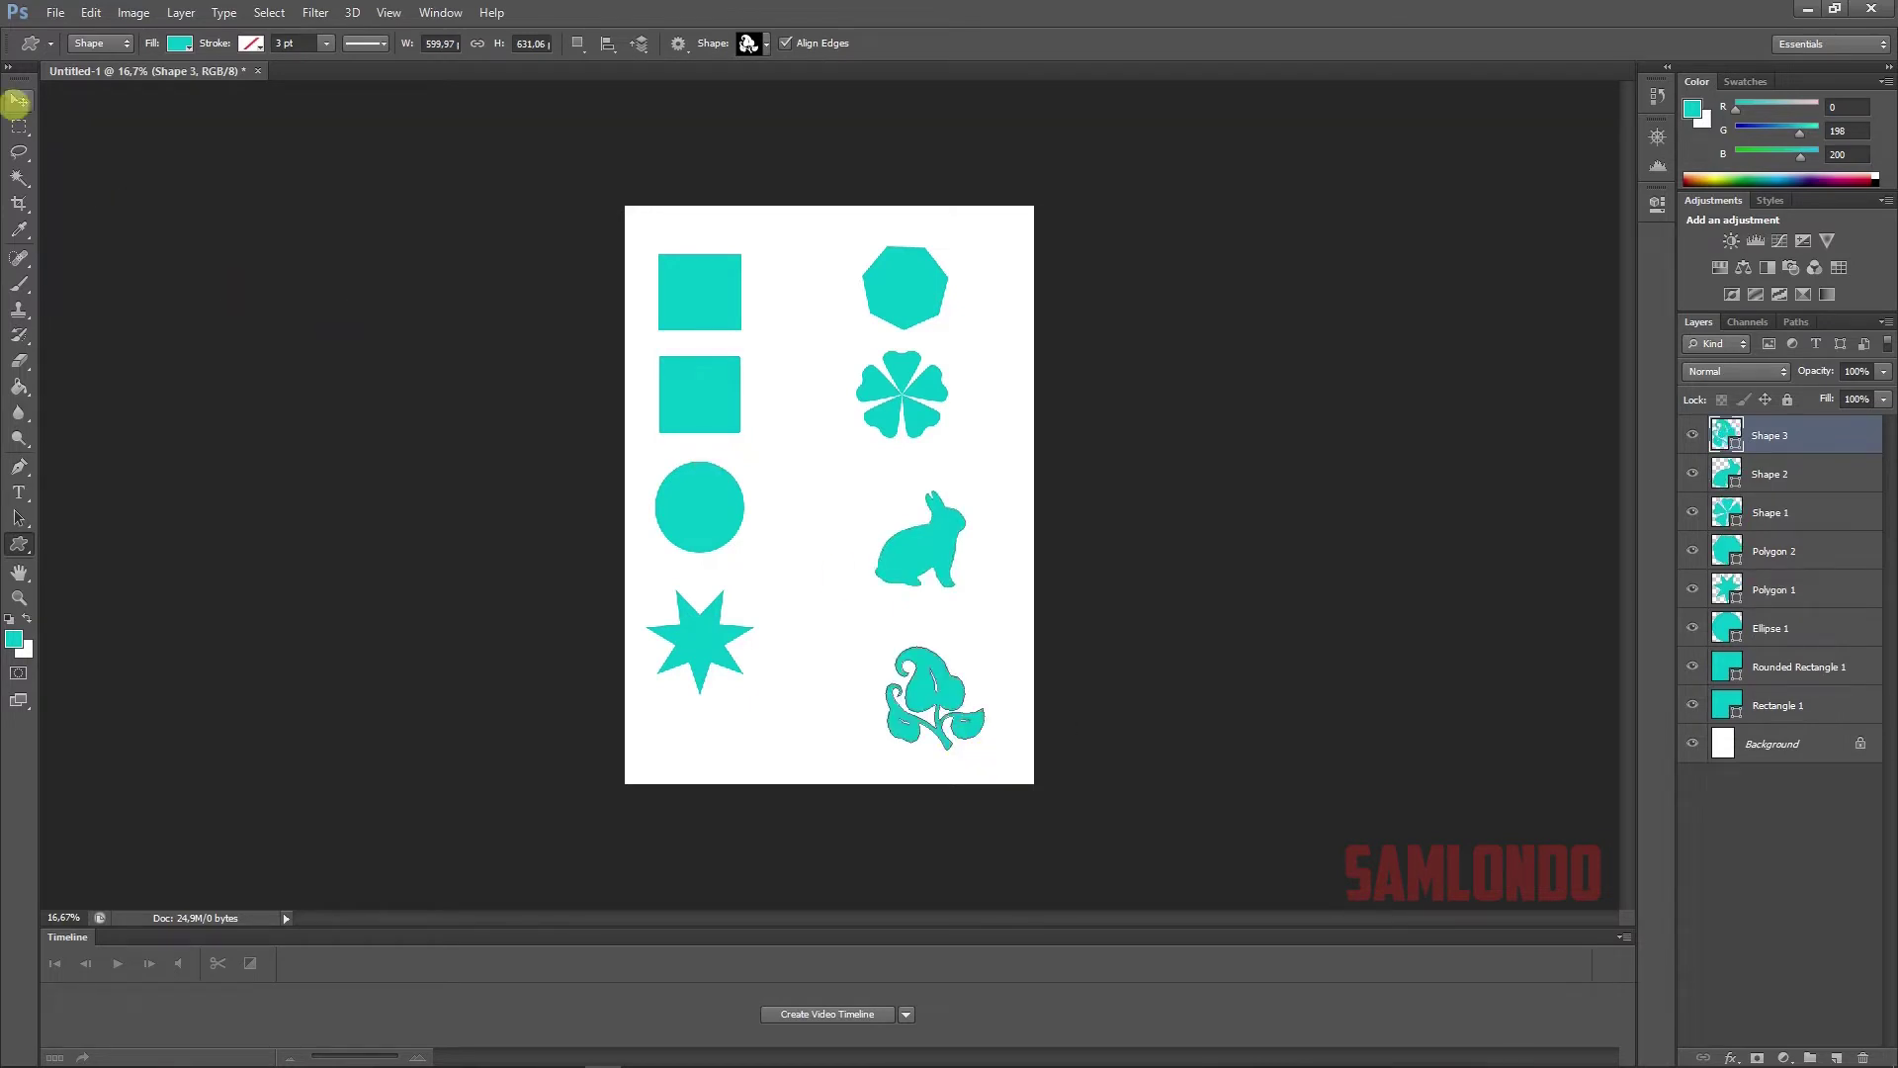
# - Align the right column: heptagon, clover, rabbit and floral ornament
pyautogui.click(19, 100)
pyautogui.moveTo(891, 297); pyautogui.dragTo(908, 297)
pyautogui.moveTo(902, 396); pyautogui.dragTo(920, 401)
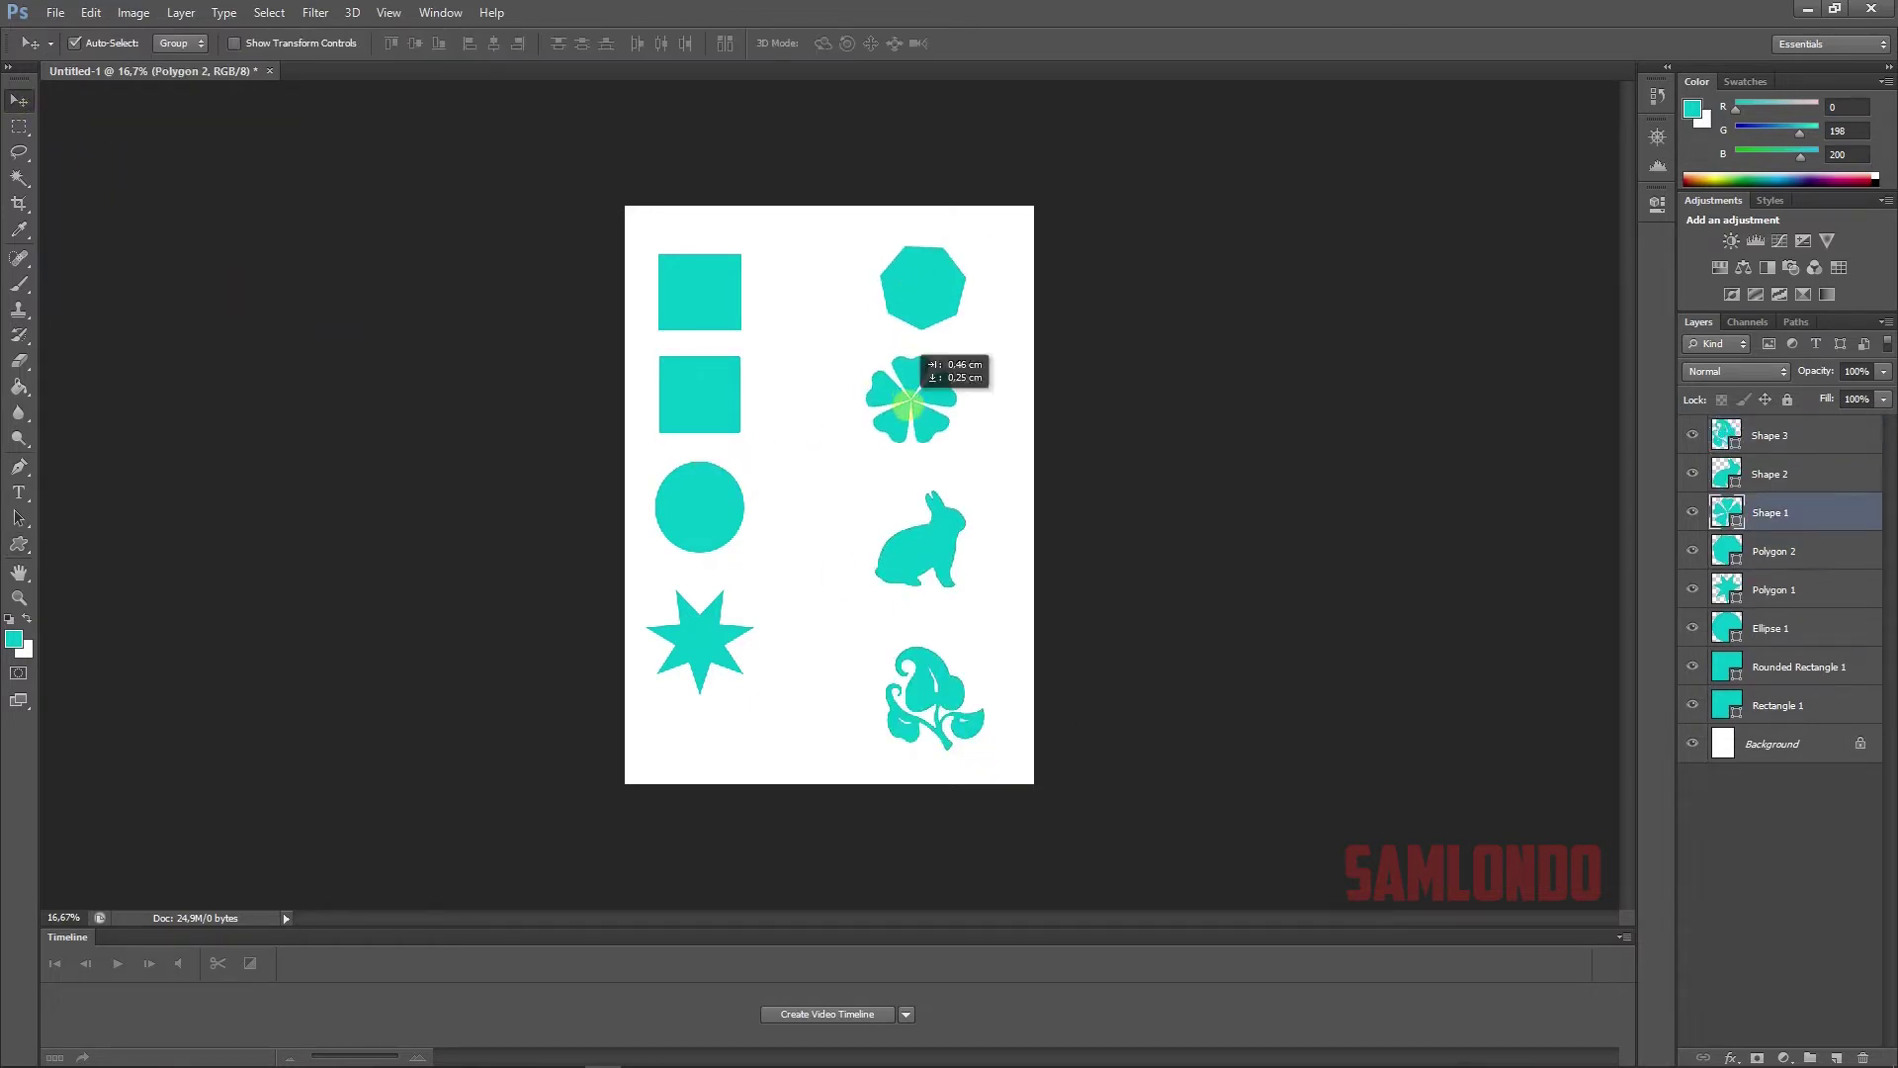
pyautogui.moveTo(923, 550); pyautogui.dragTo(922, 521)
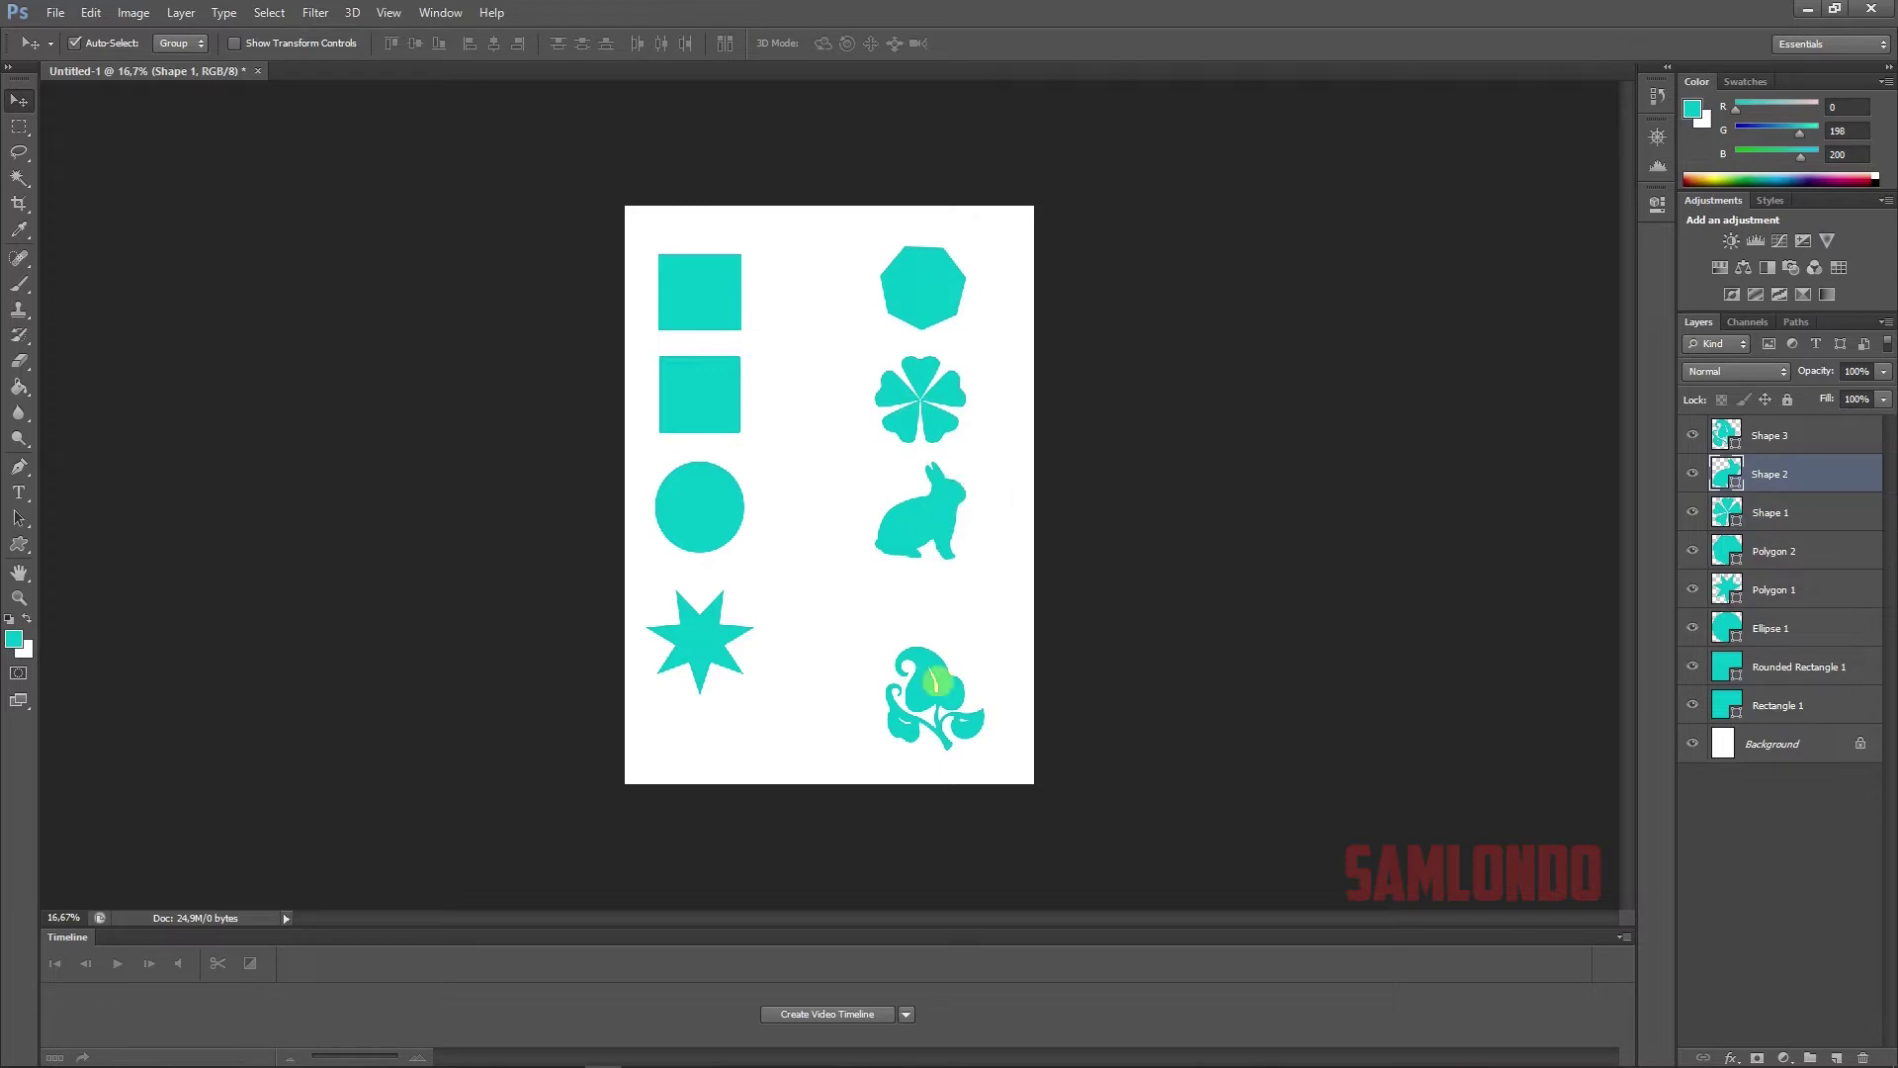
pyautogui.moveTo(926, 680); pyautogui.dragTo(916, 623)
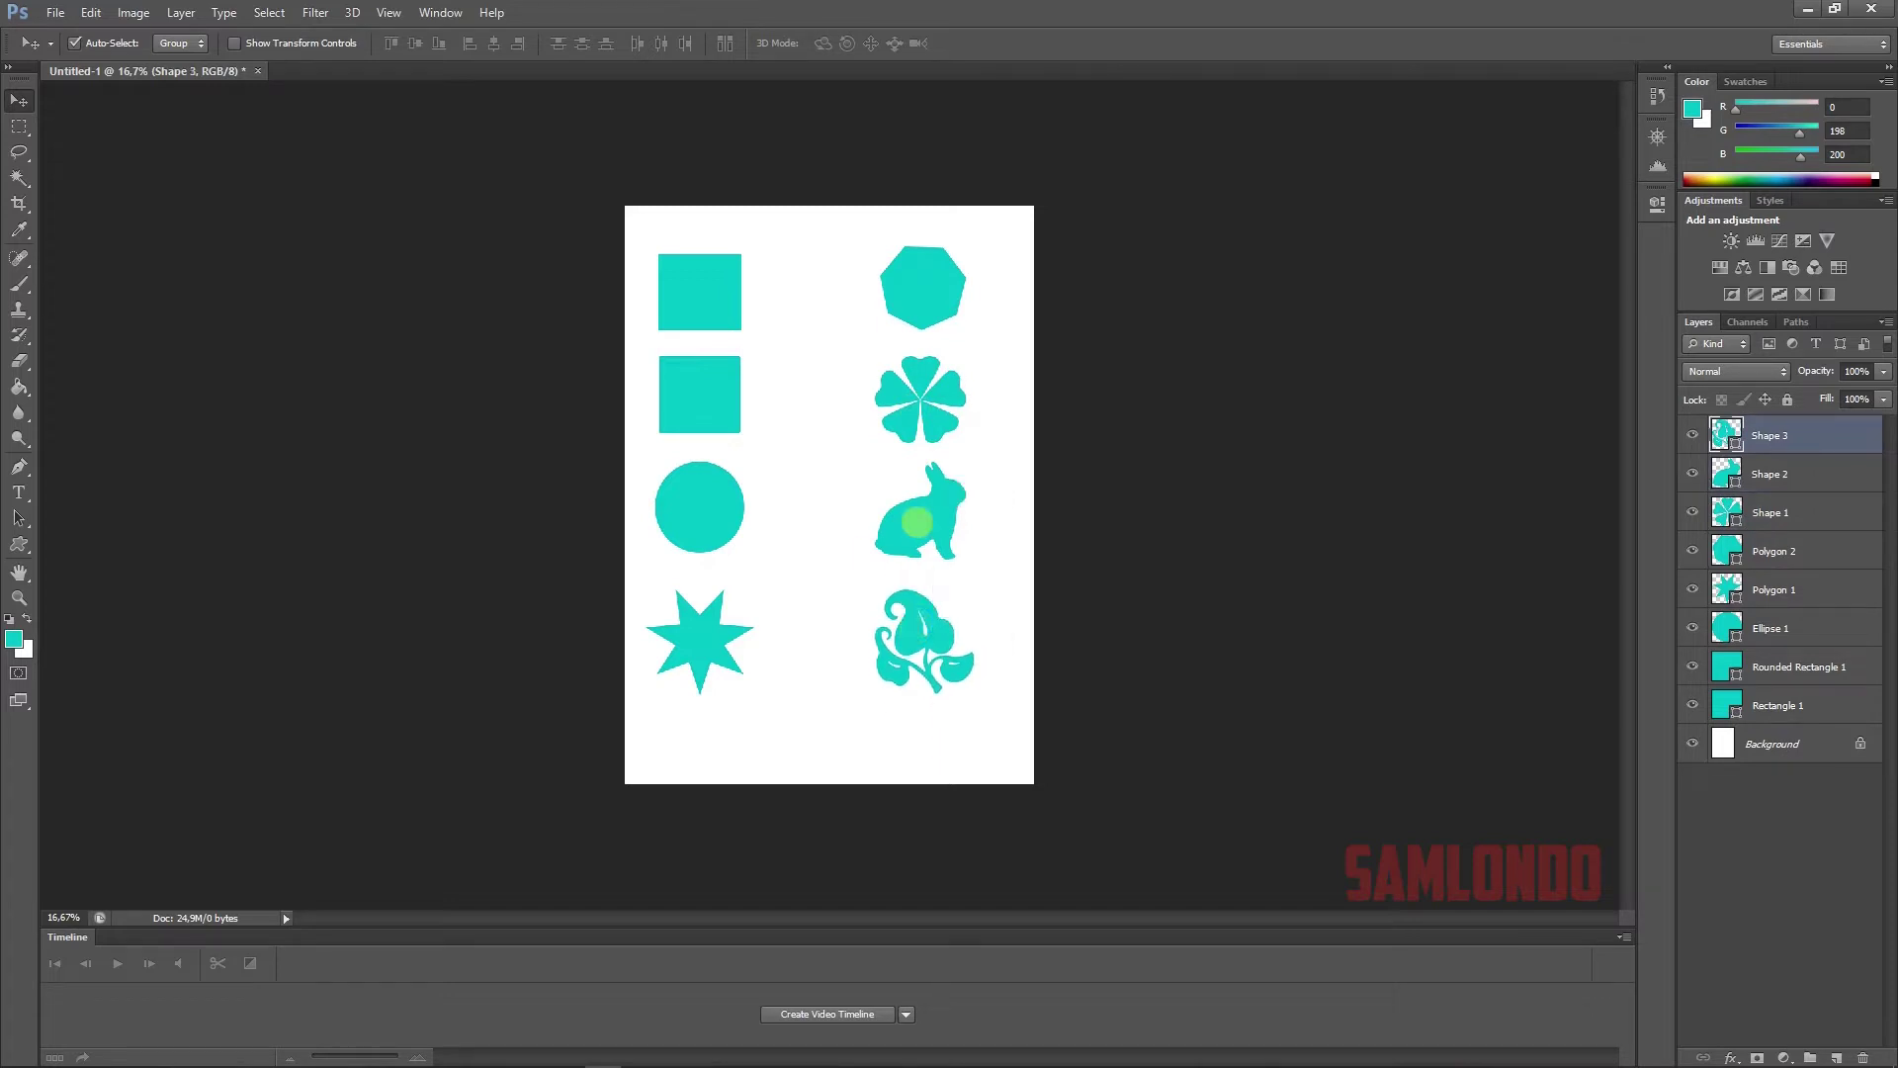
# - Shift the left column's star, circle and two squares right to match, then show the Navigator
pyautogui.moveTo(699, 634); pyautogui.dragTo(725, 634)
pyautogui.moveTo(701, 507); pyautogui.dragTo(725, 513)
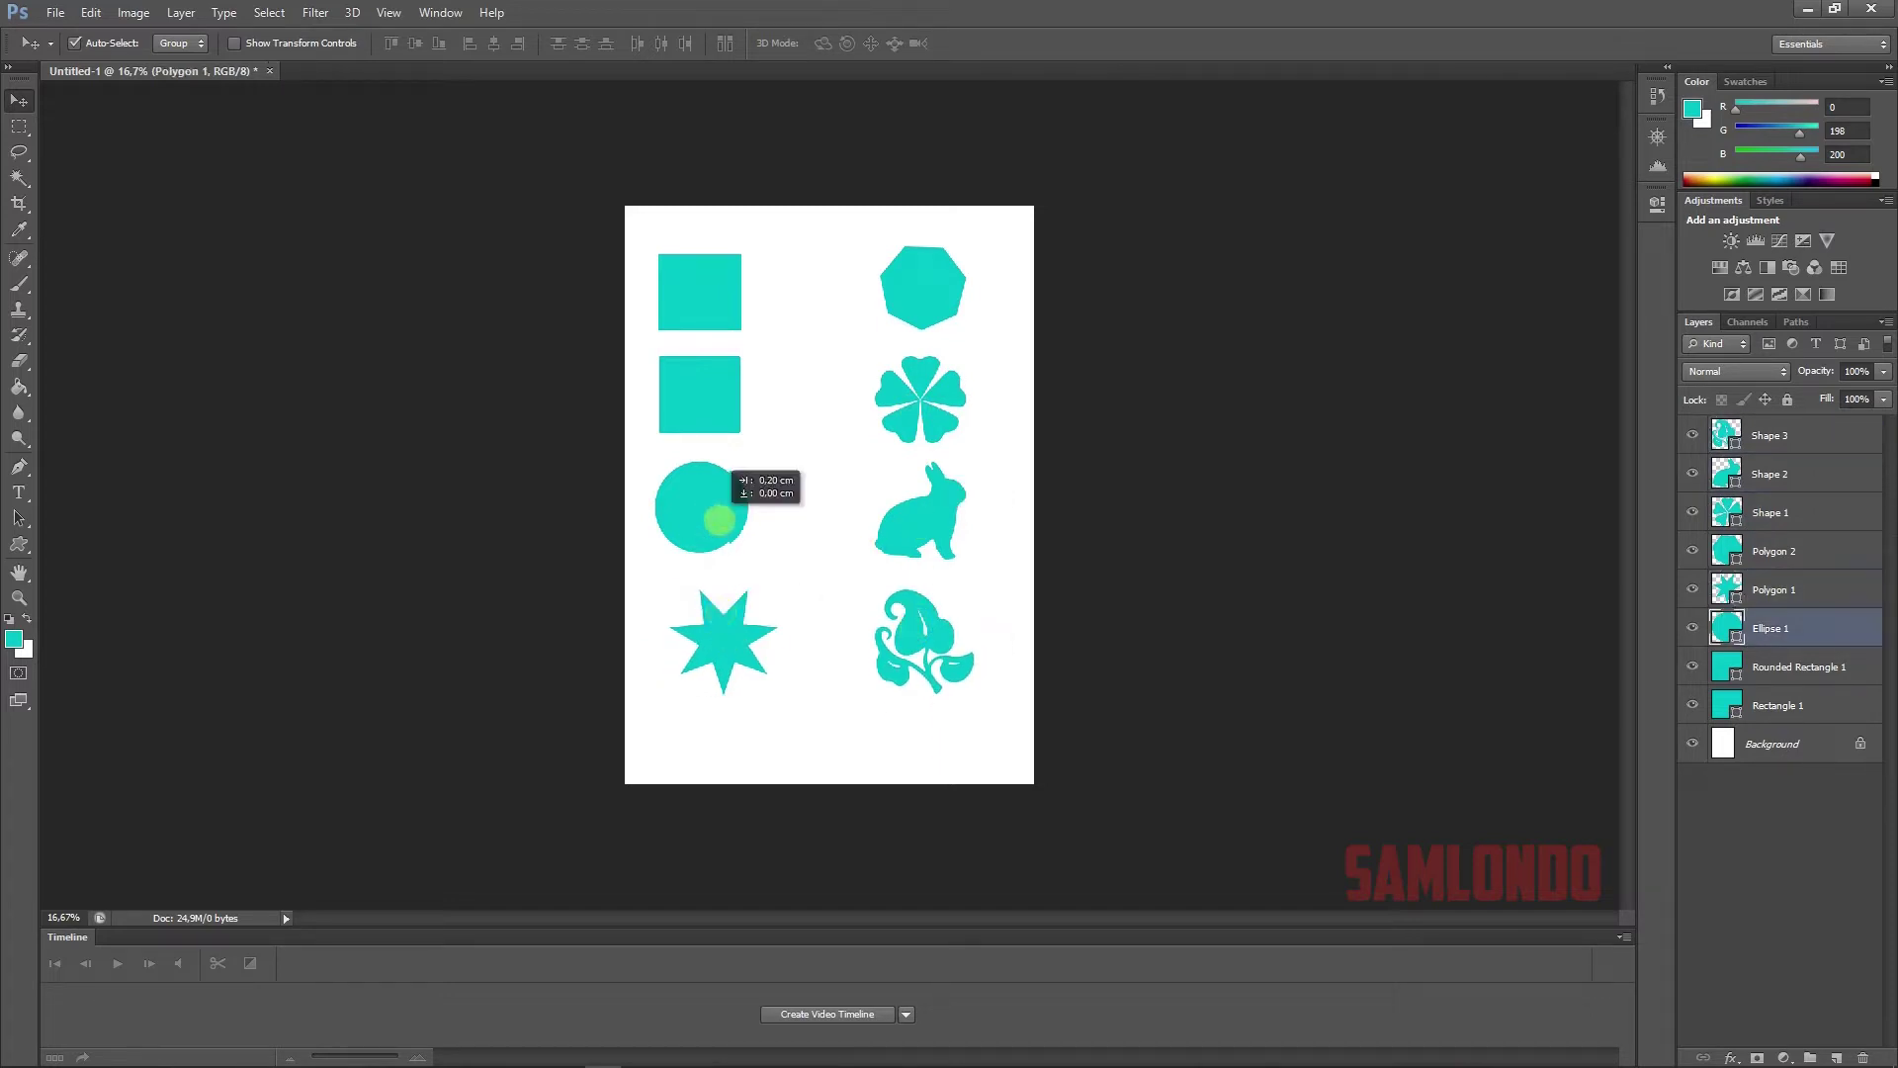
pyautogui.moveTo(709, 408); pyautogui.dragTo(730, 408)
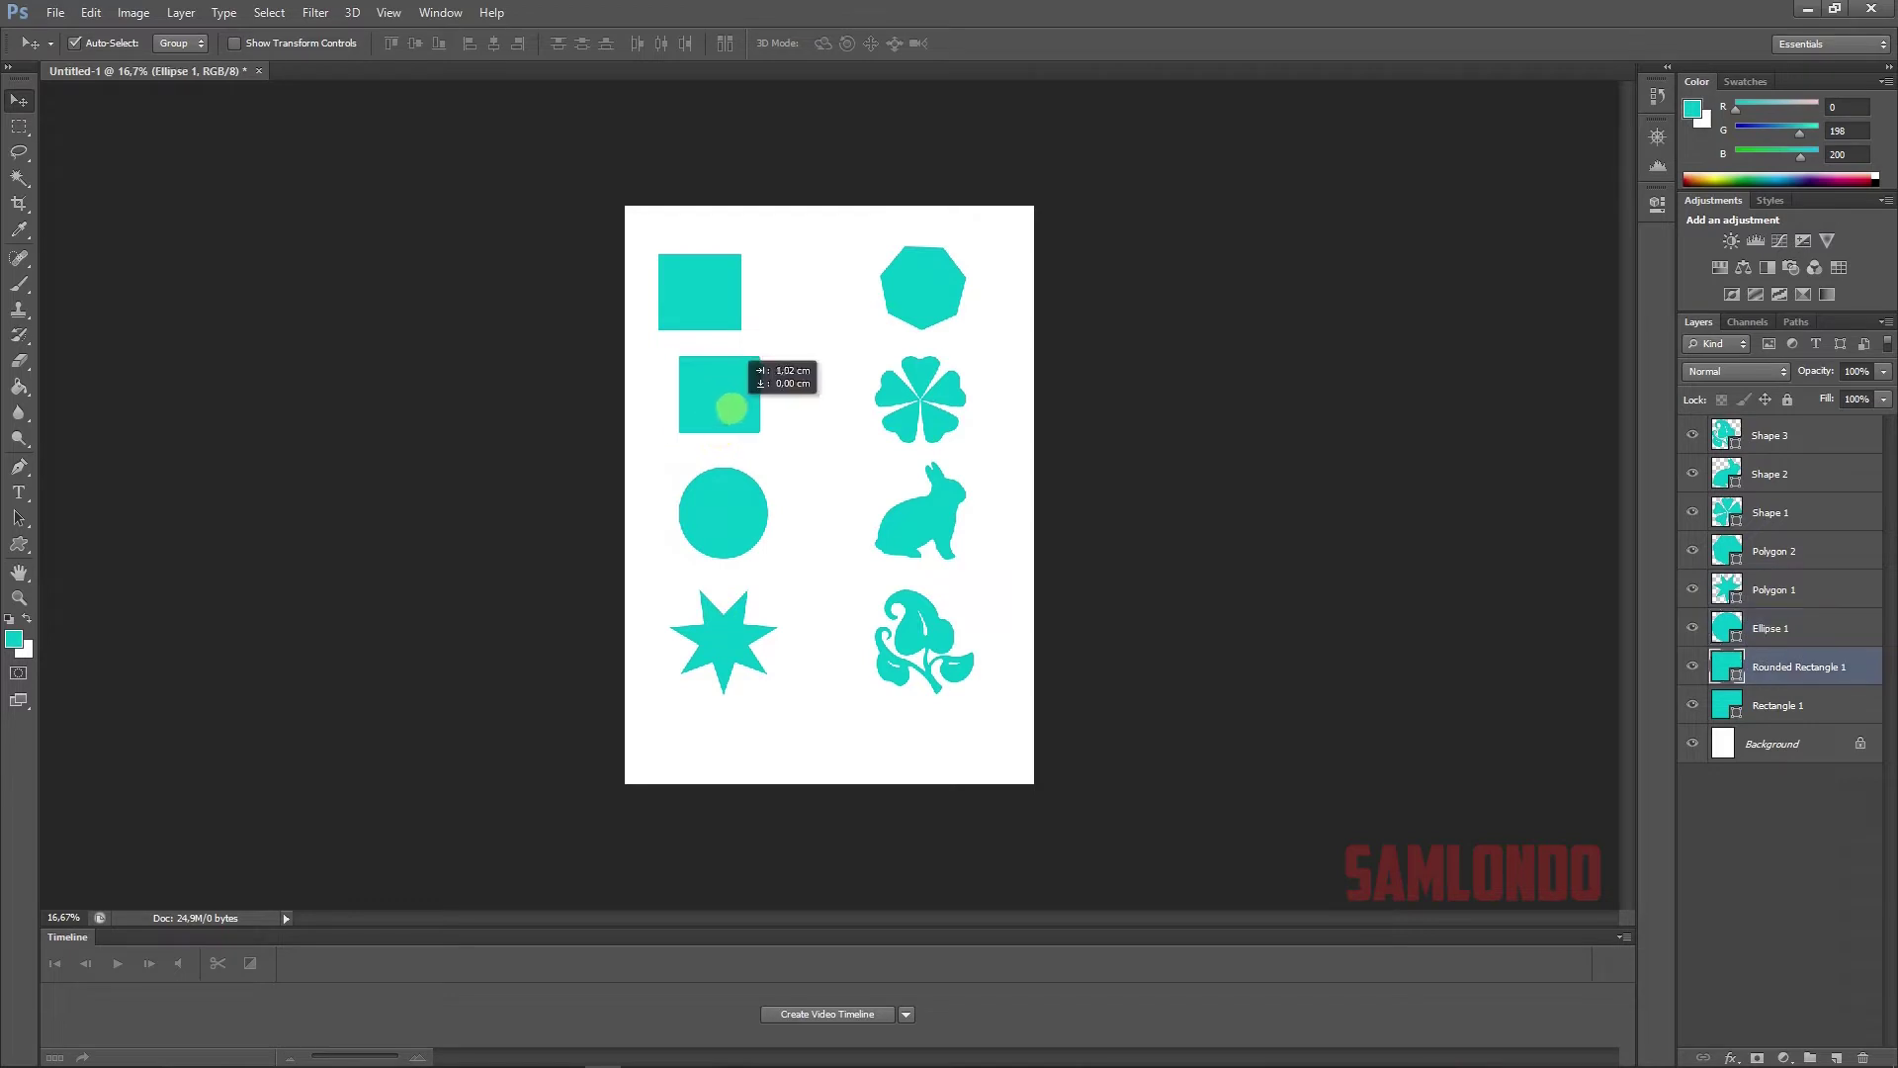
pyautogui.moveTo(711, 294); pyautogui.dragTo(731, 294)
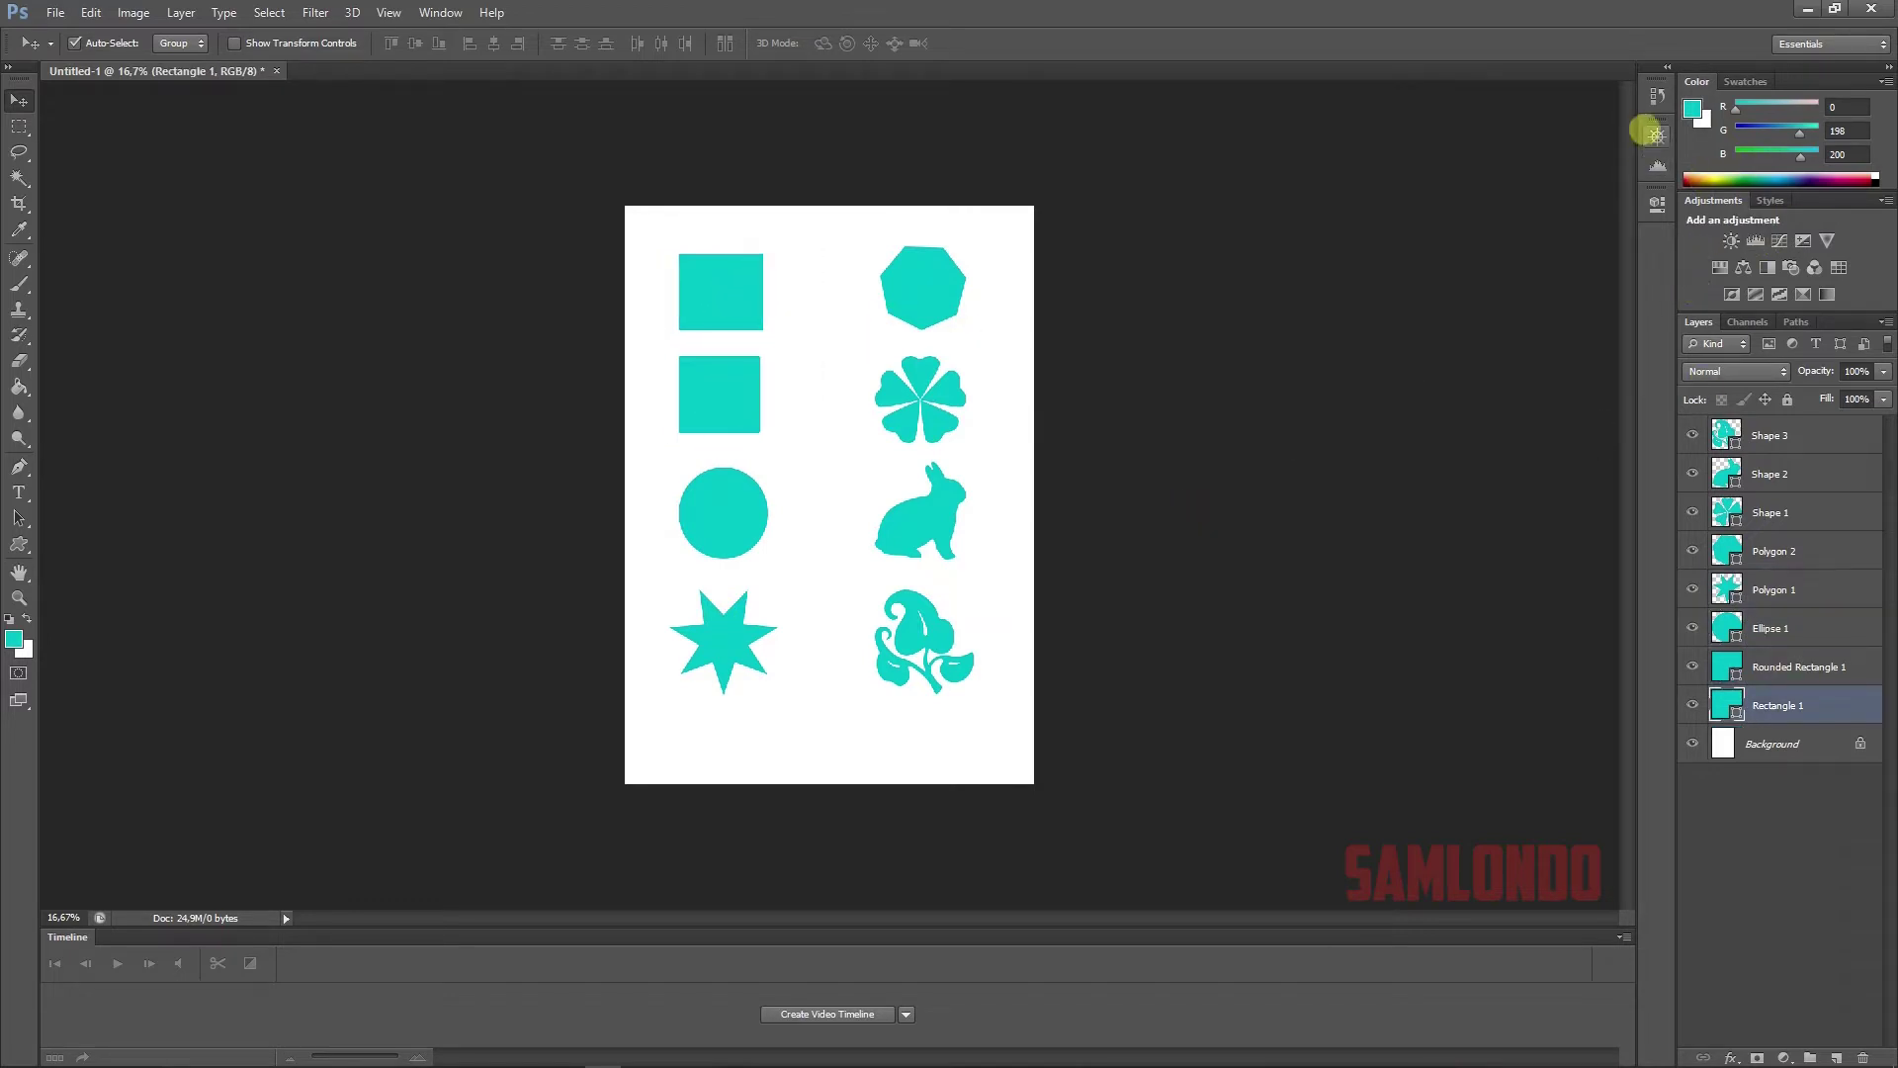
pyautogui.click(1657, 136)
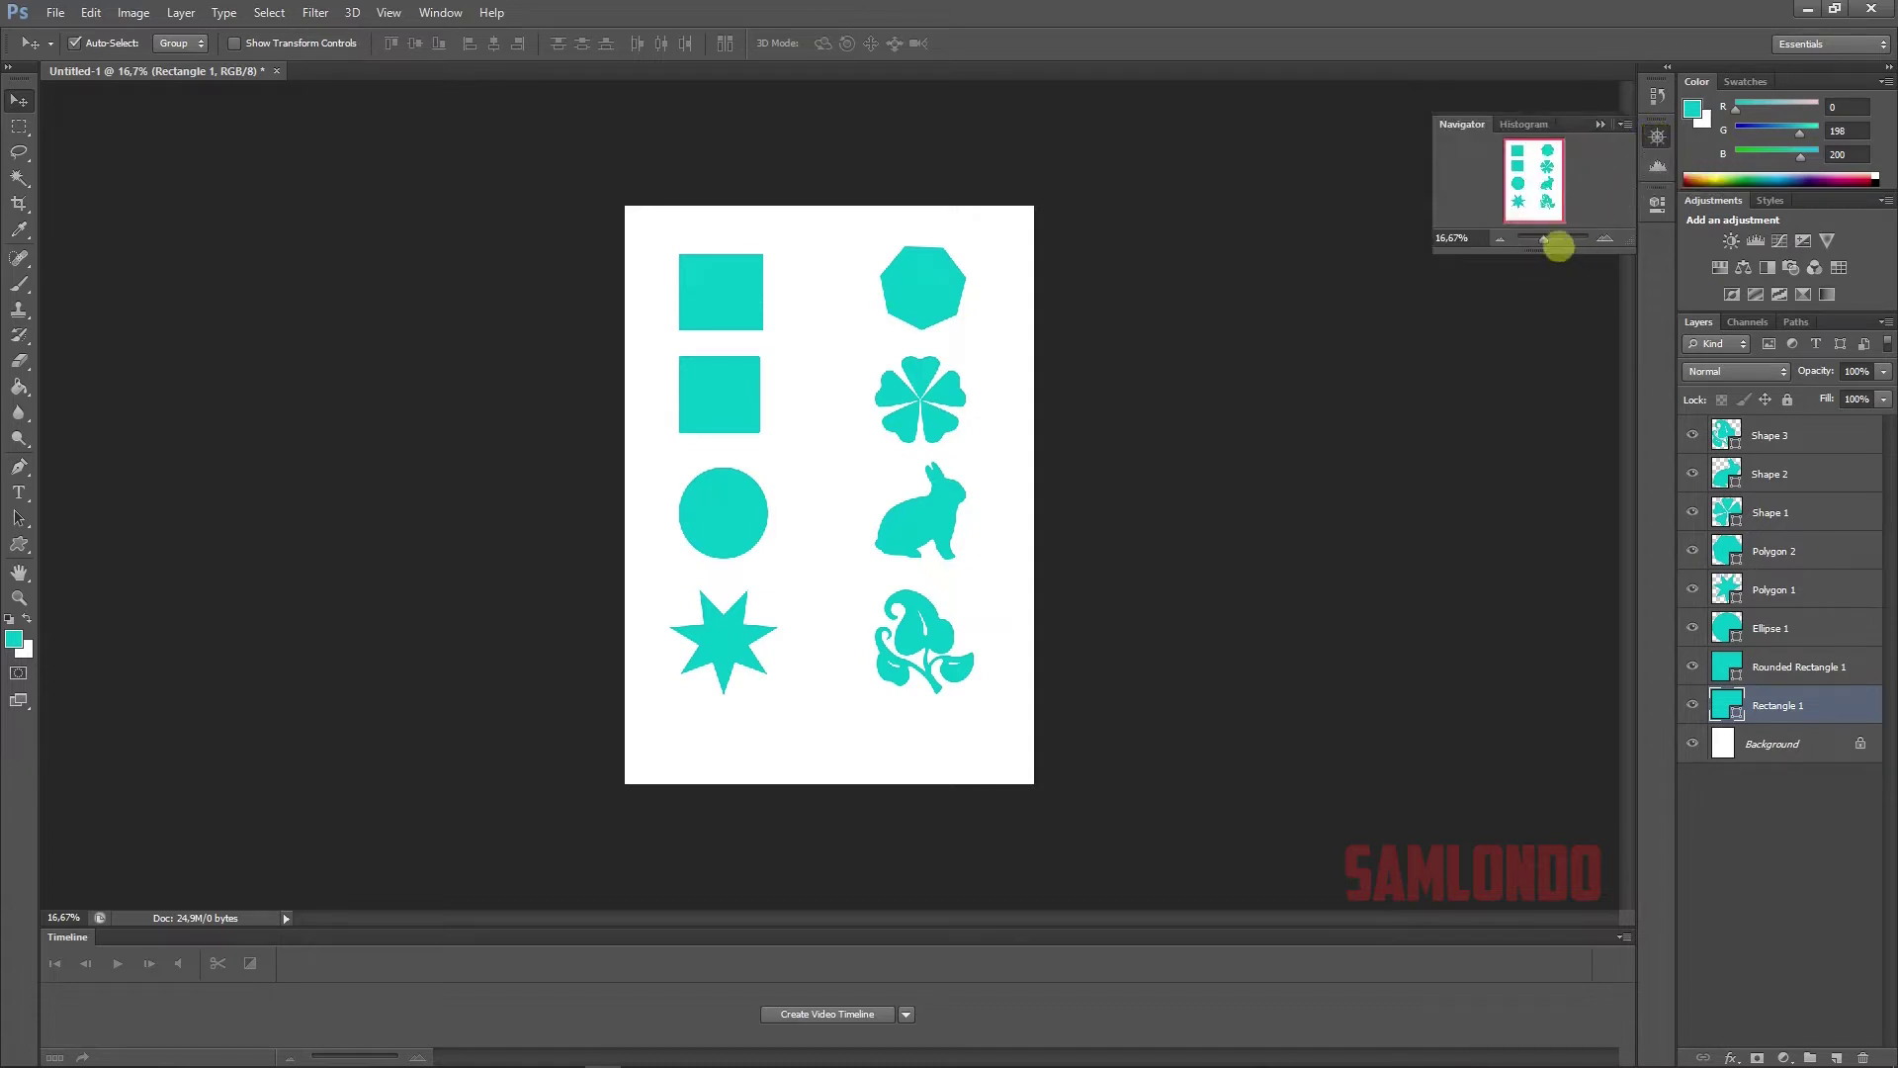
# - Zoom in and rasterize the Rounded Rectangle 1 layer
pyautogui.moveTo(1545, 238); pyautogui.dragTo(1547, 236)
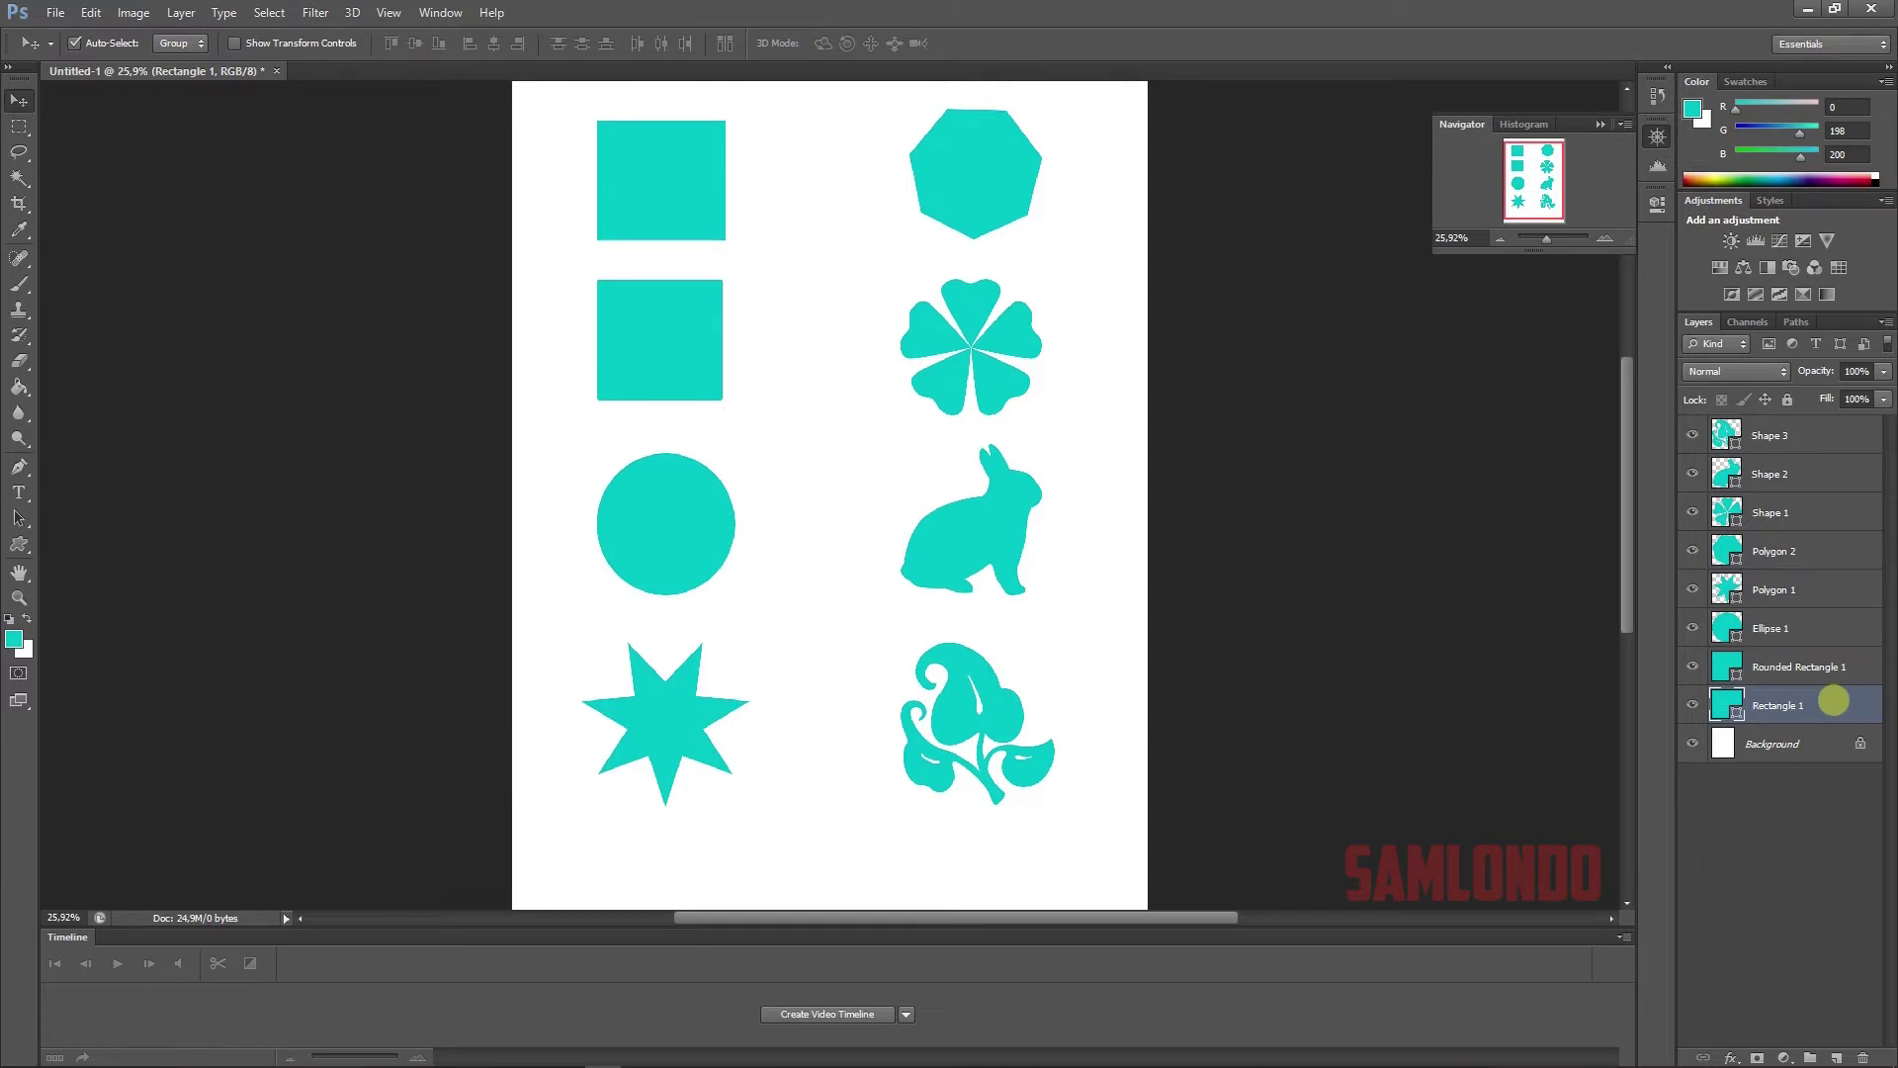
pyautogui.click(1847, 665)
pyautogui.click(1830, 704)
pyautogui.click(1816, 671)
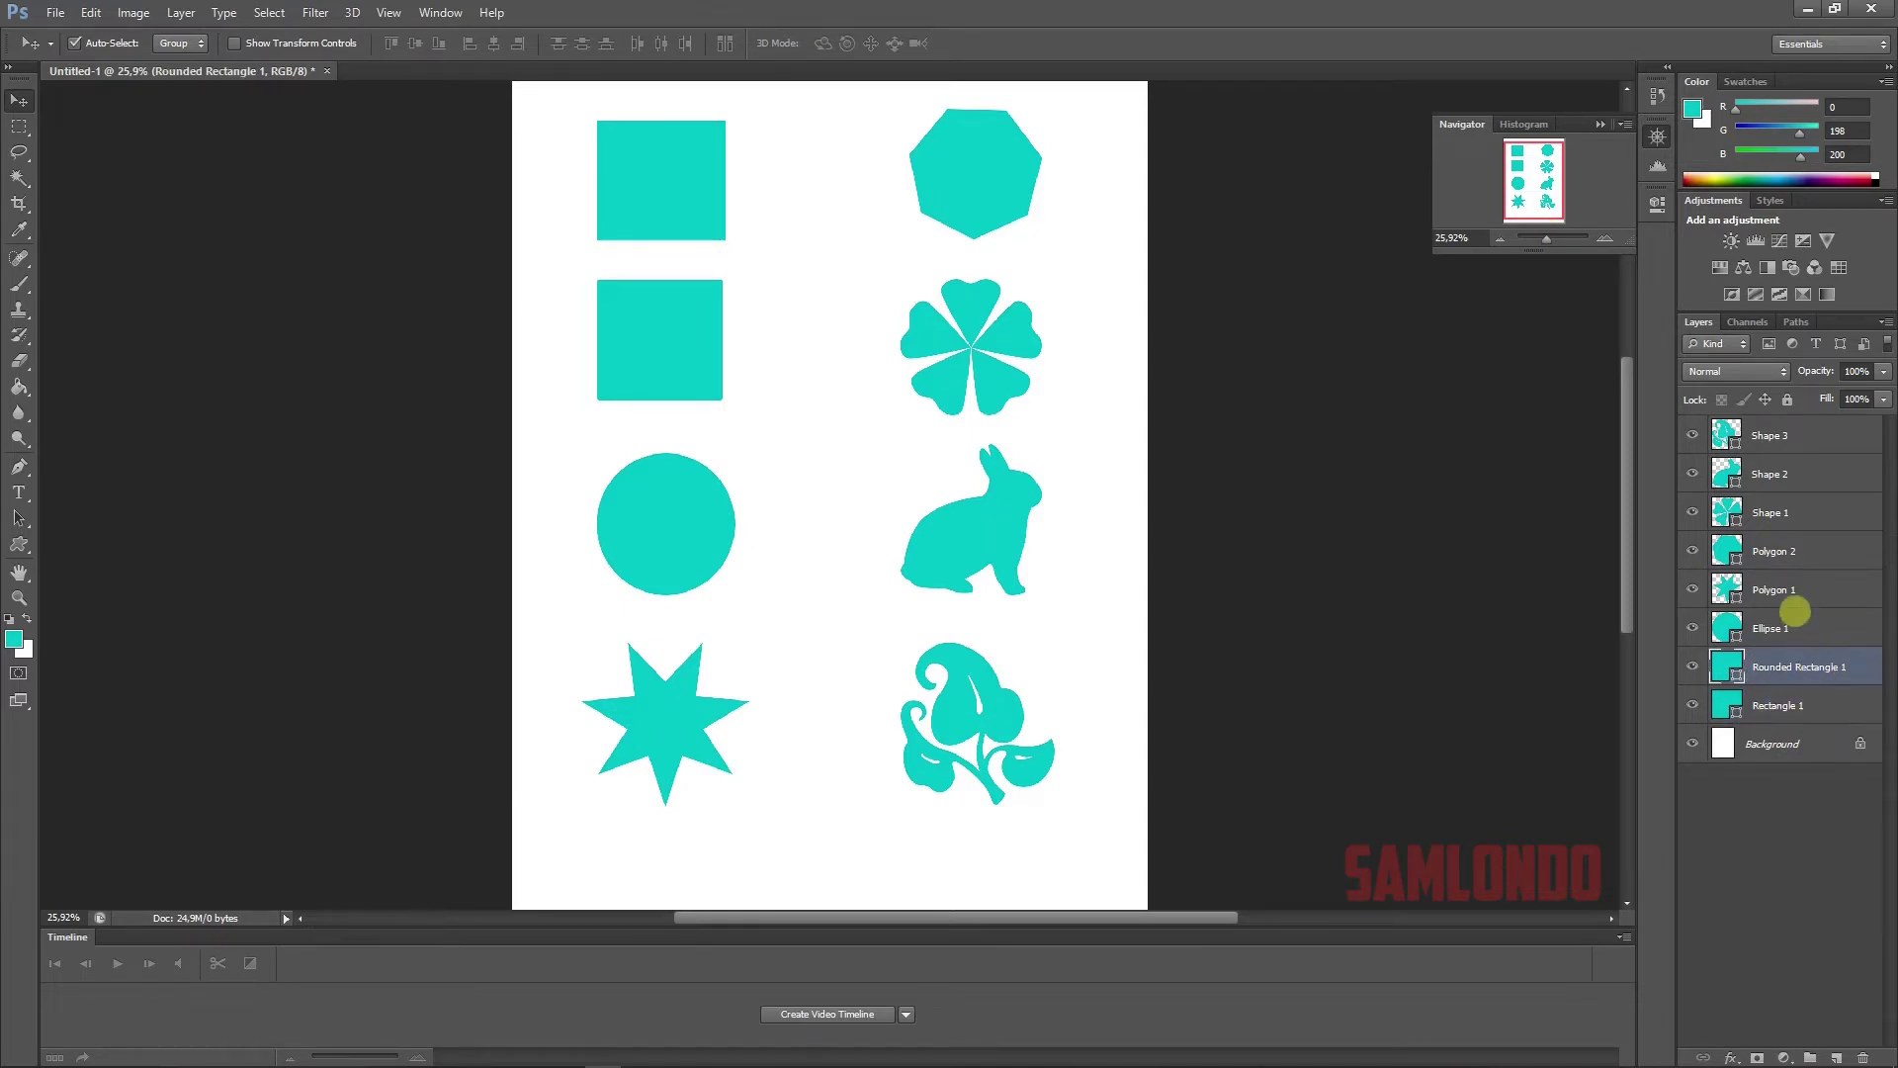
pyautogui.click(1796, 623)
pyautogui.click(1813, 702)
pyautogui.rightClick(1825, 701)
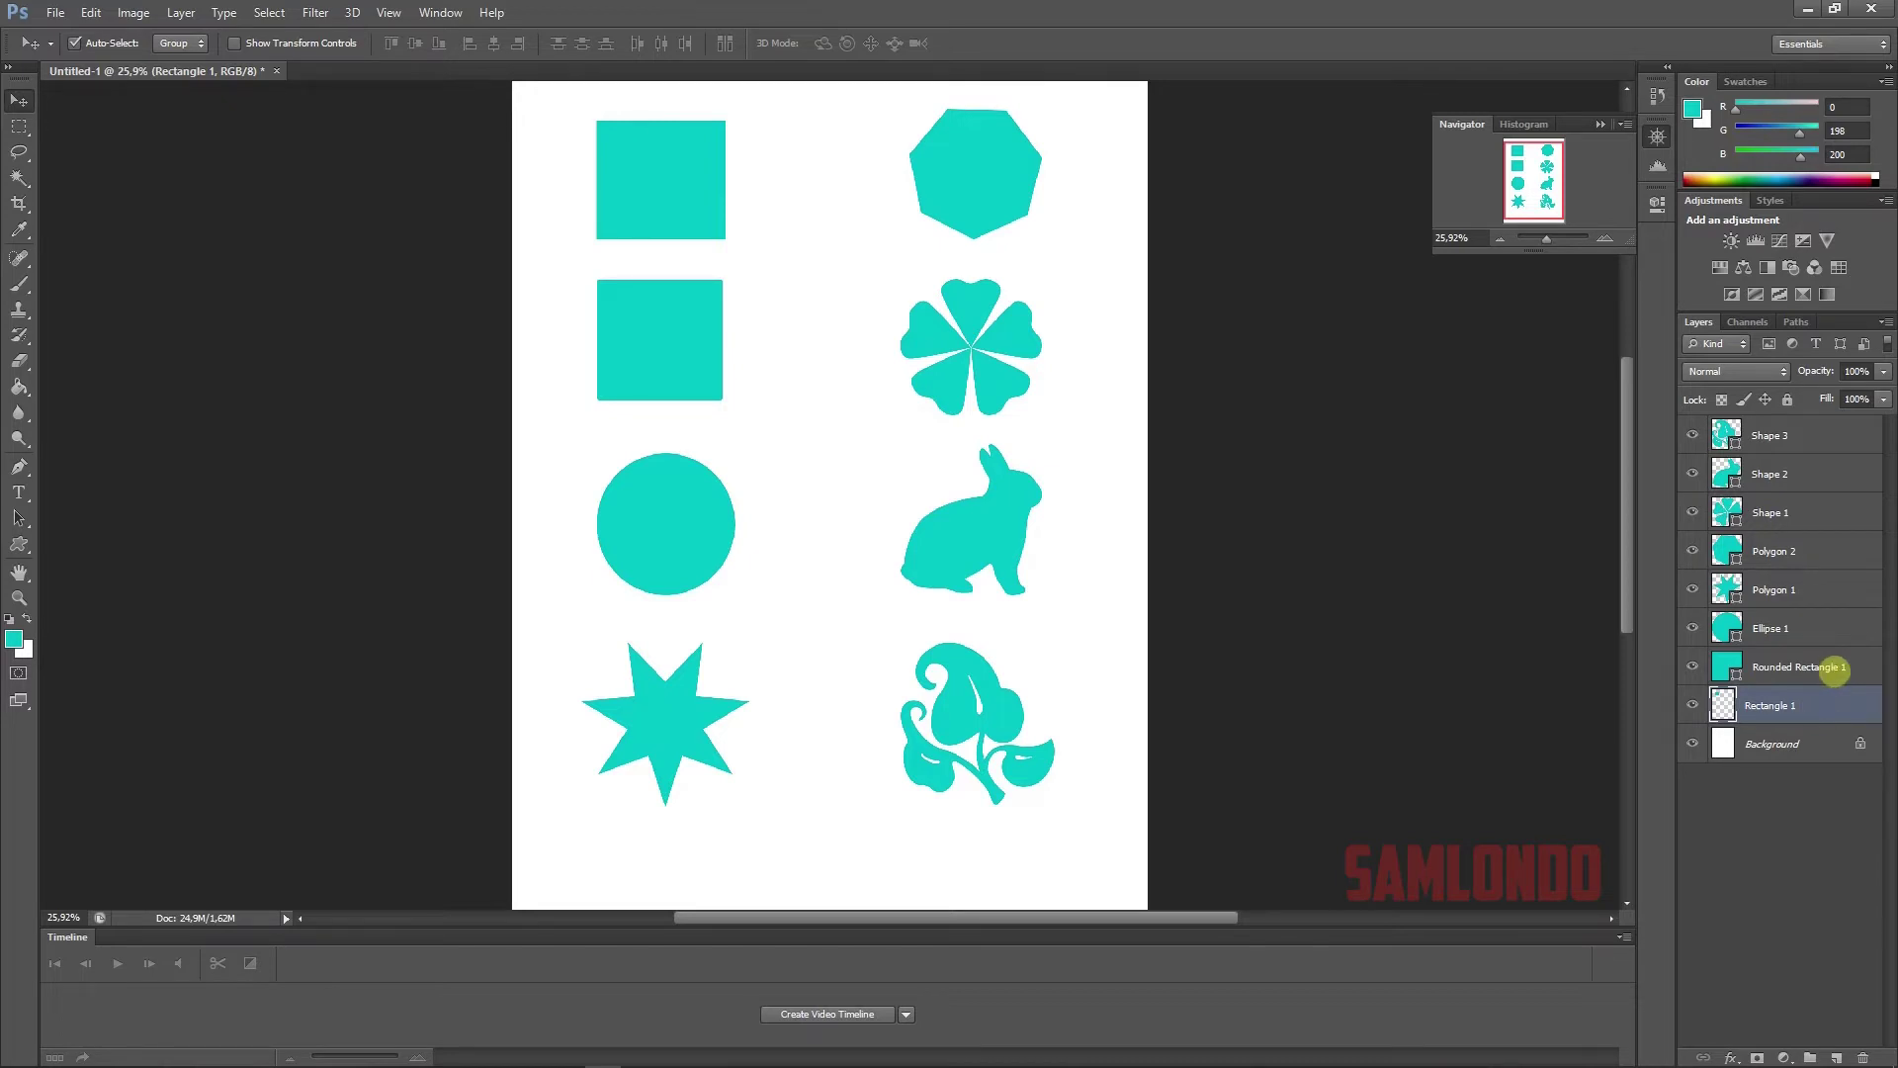
pyautogui.click(1835, 668)
pyautogui.rightClick(1834, 668)
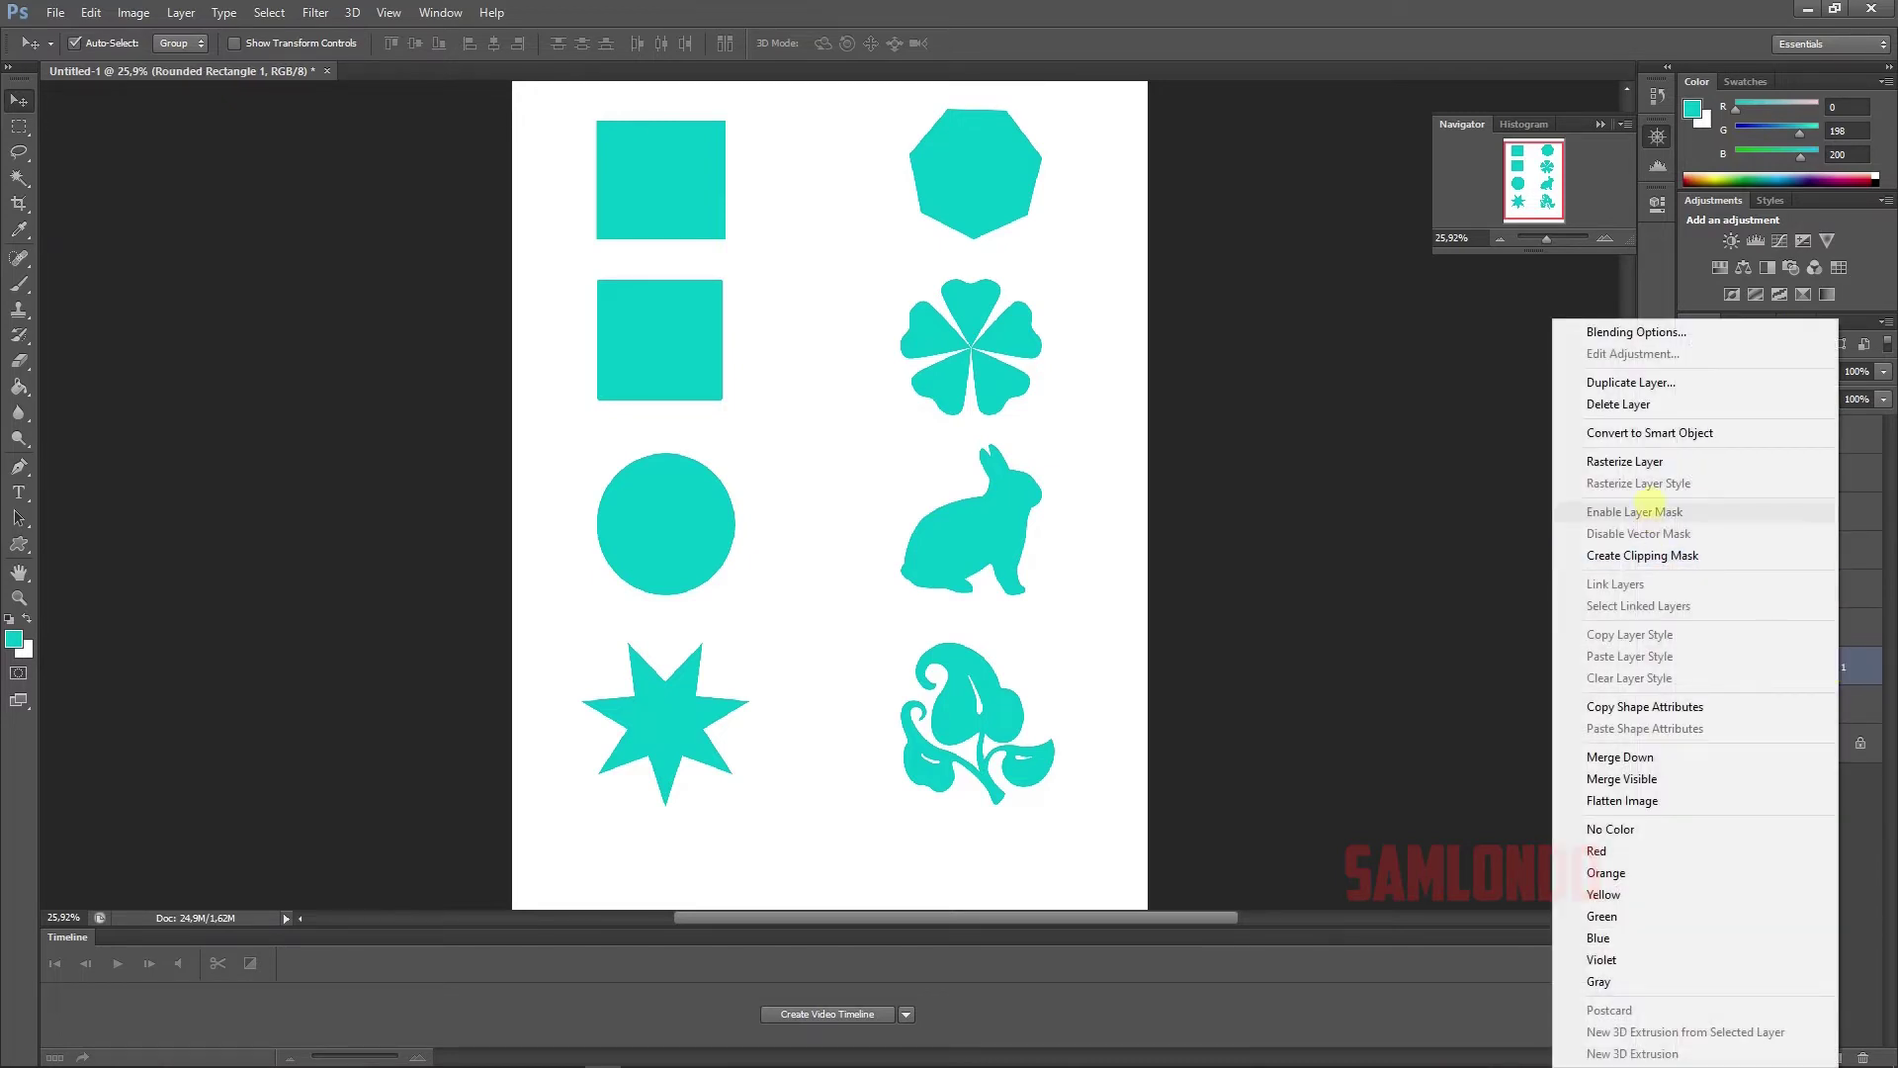
pyautogui.click(1632, 462)
# - Rasterize all shape layers from Ellipse 1 up to Shape 3 at once
pyautogui.click(1836, 623)
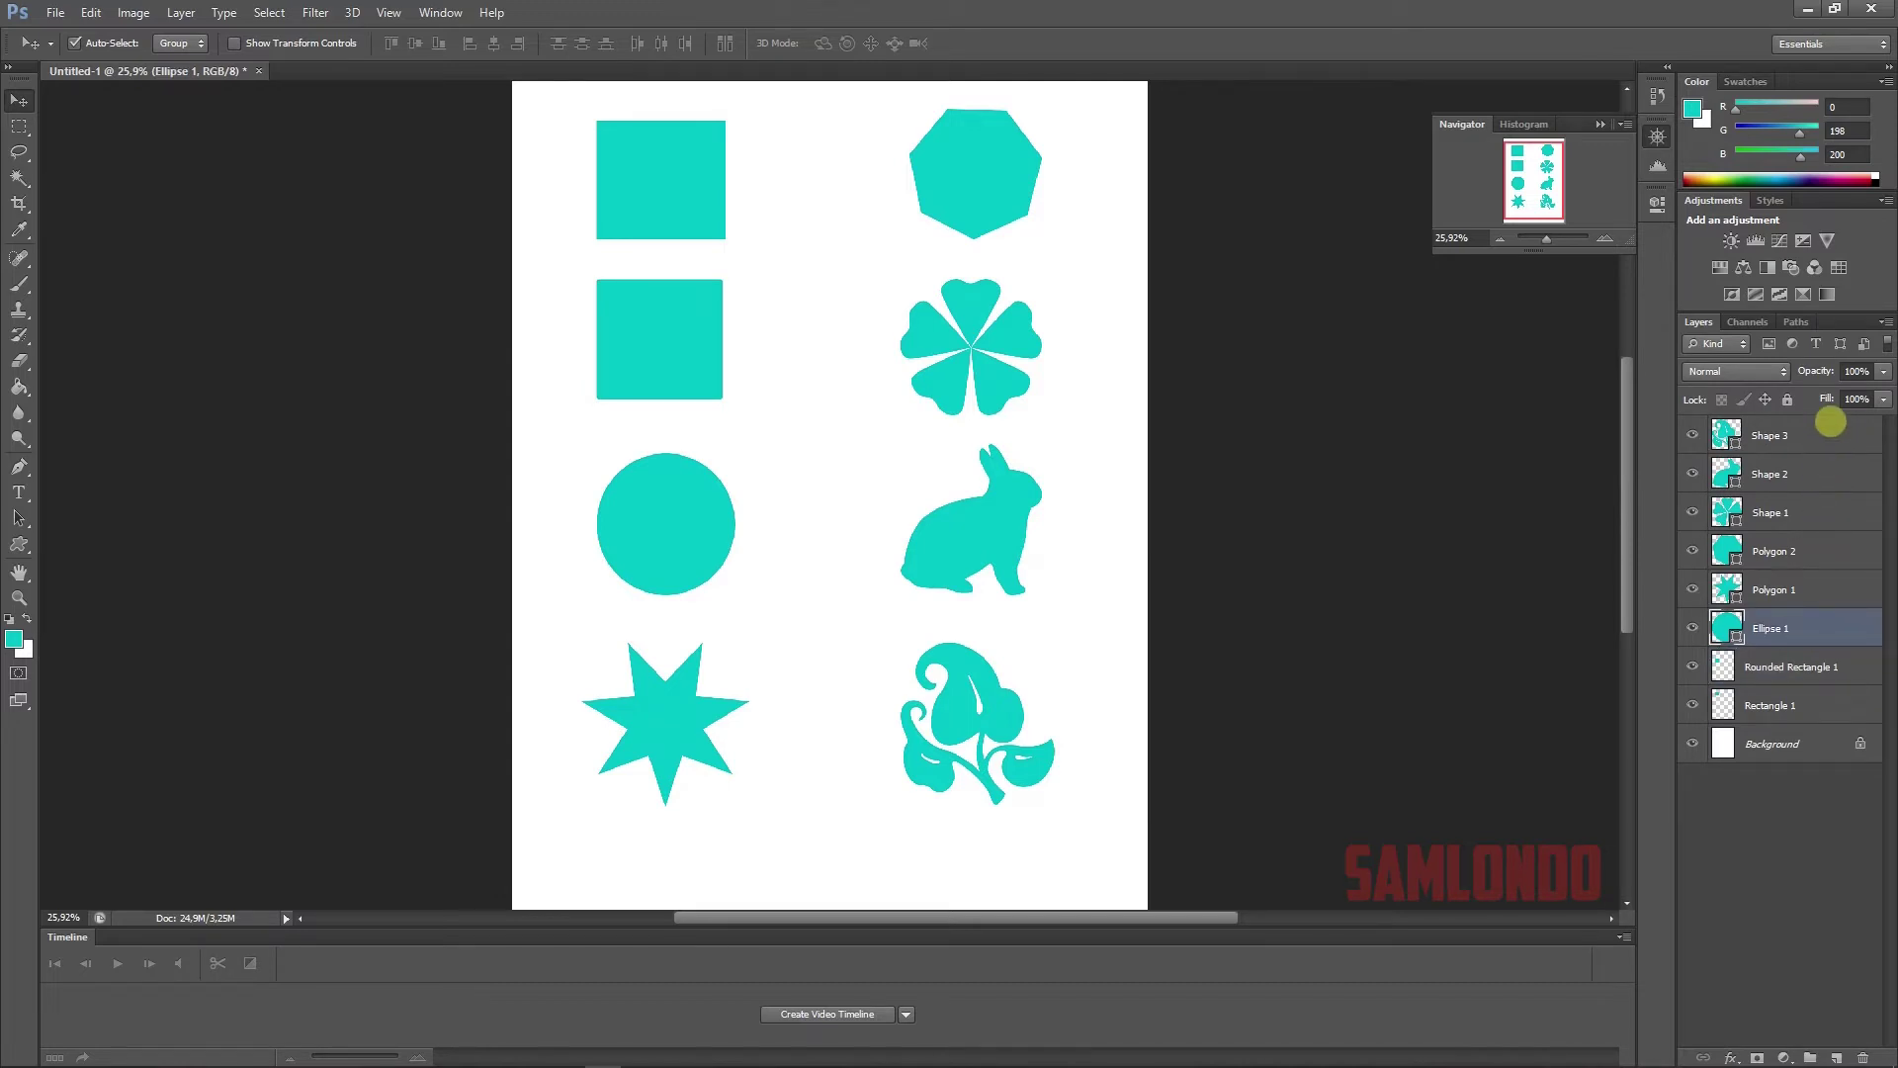
pyautogui.keyDown('shift'); pyautogui.click(1830, 422); pyautogui.keyUp('shift')
pyautogui.rightClick(1828, 428)
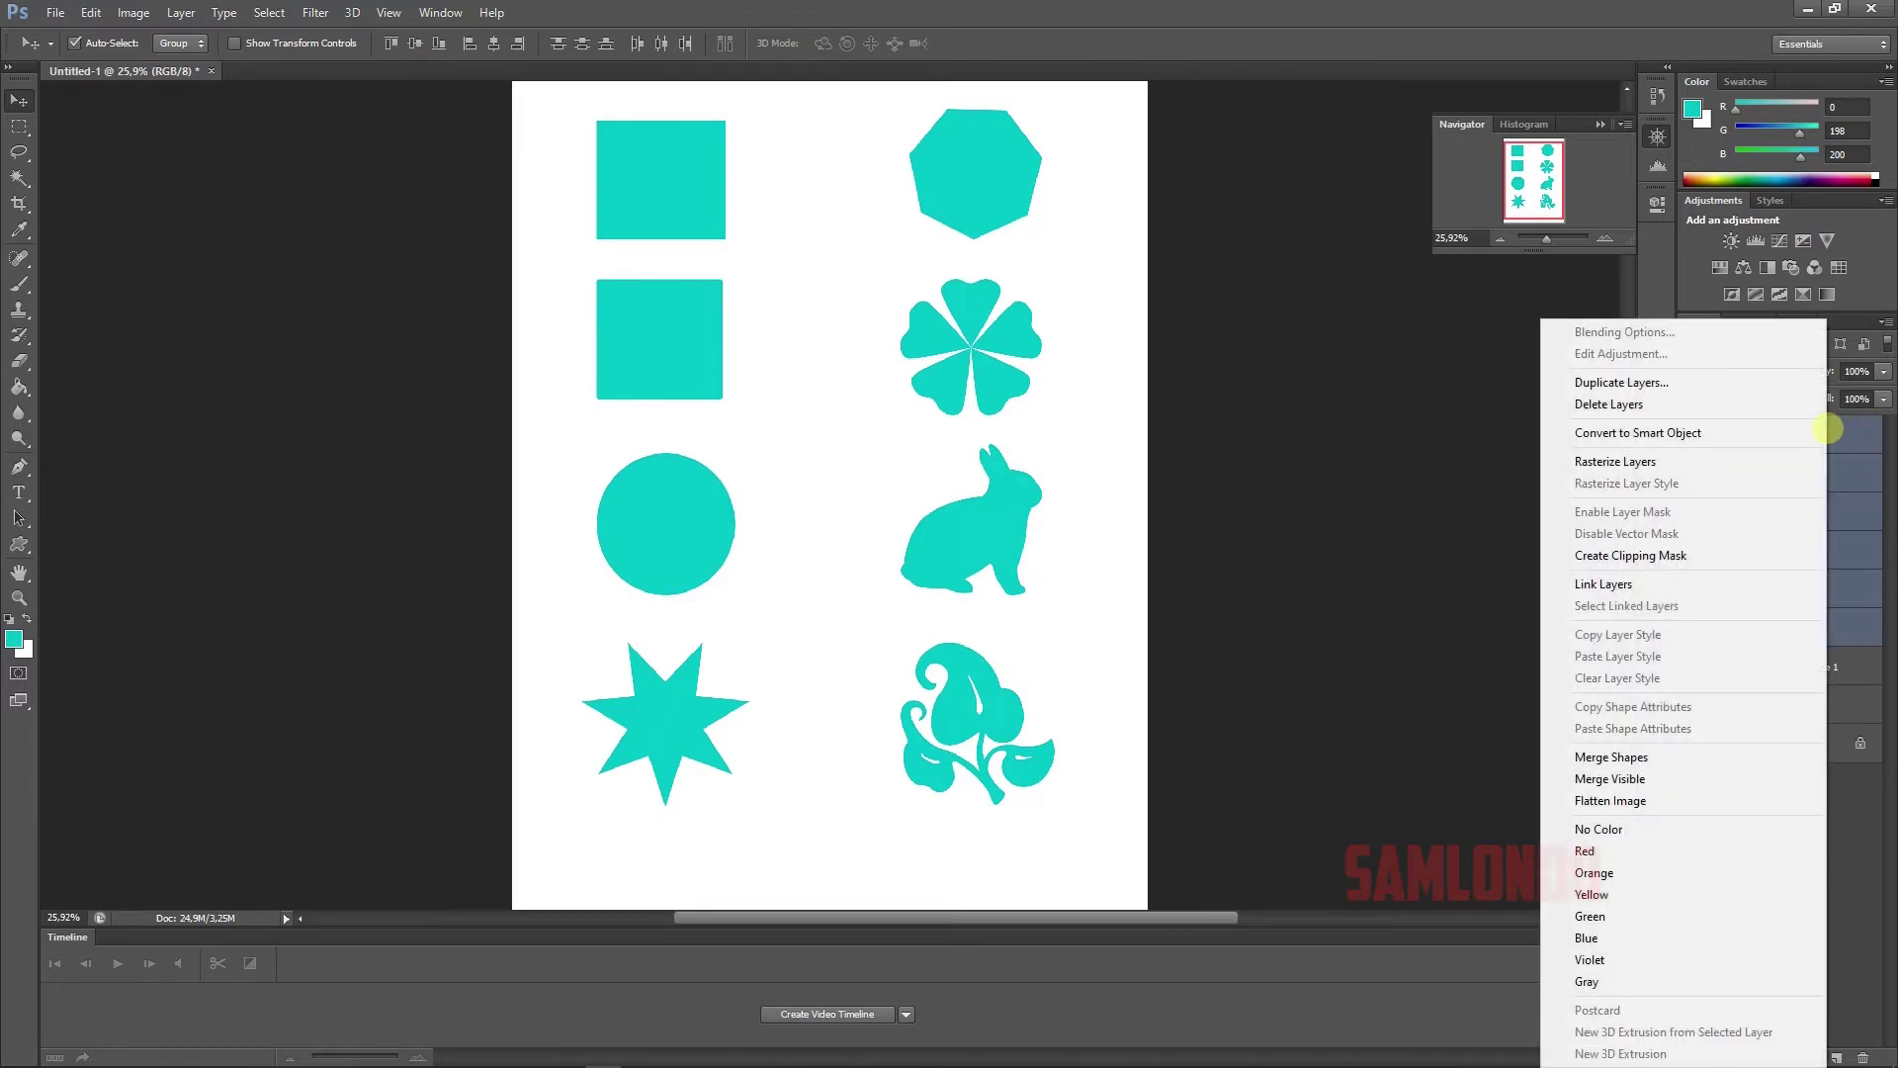
pyautogui.click(1684, 462)
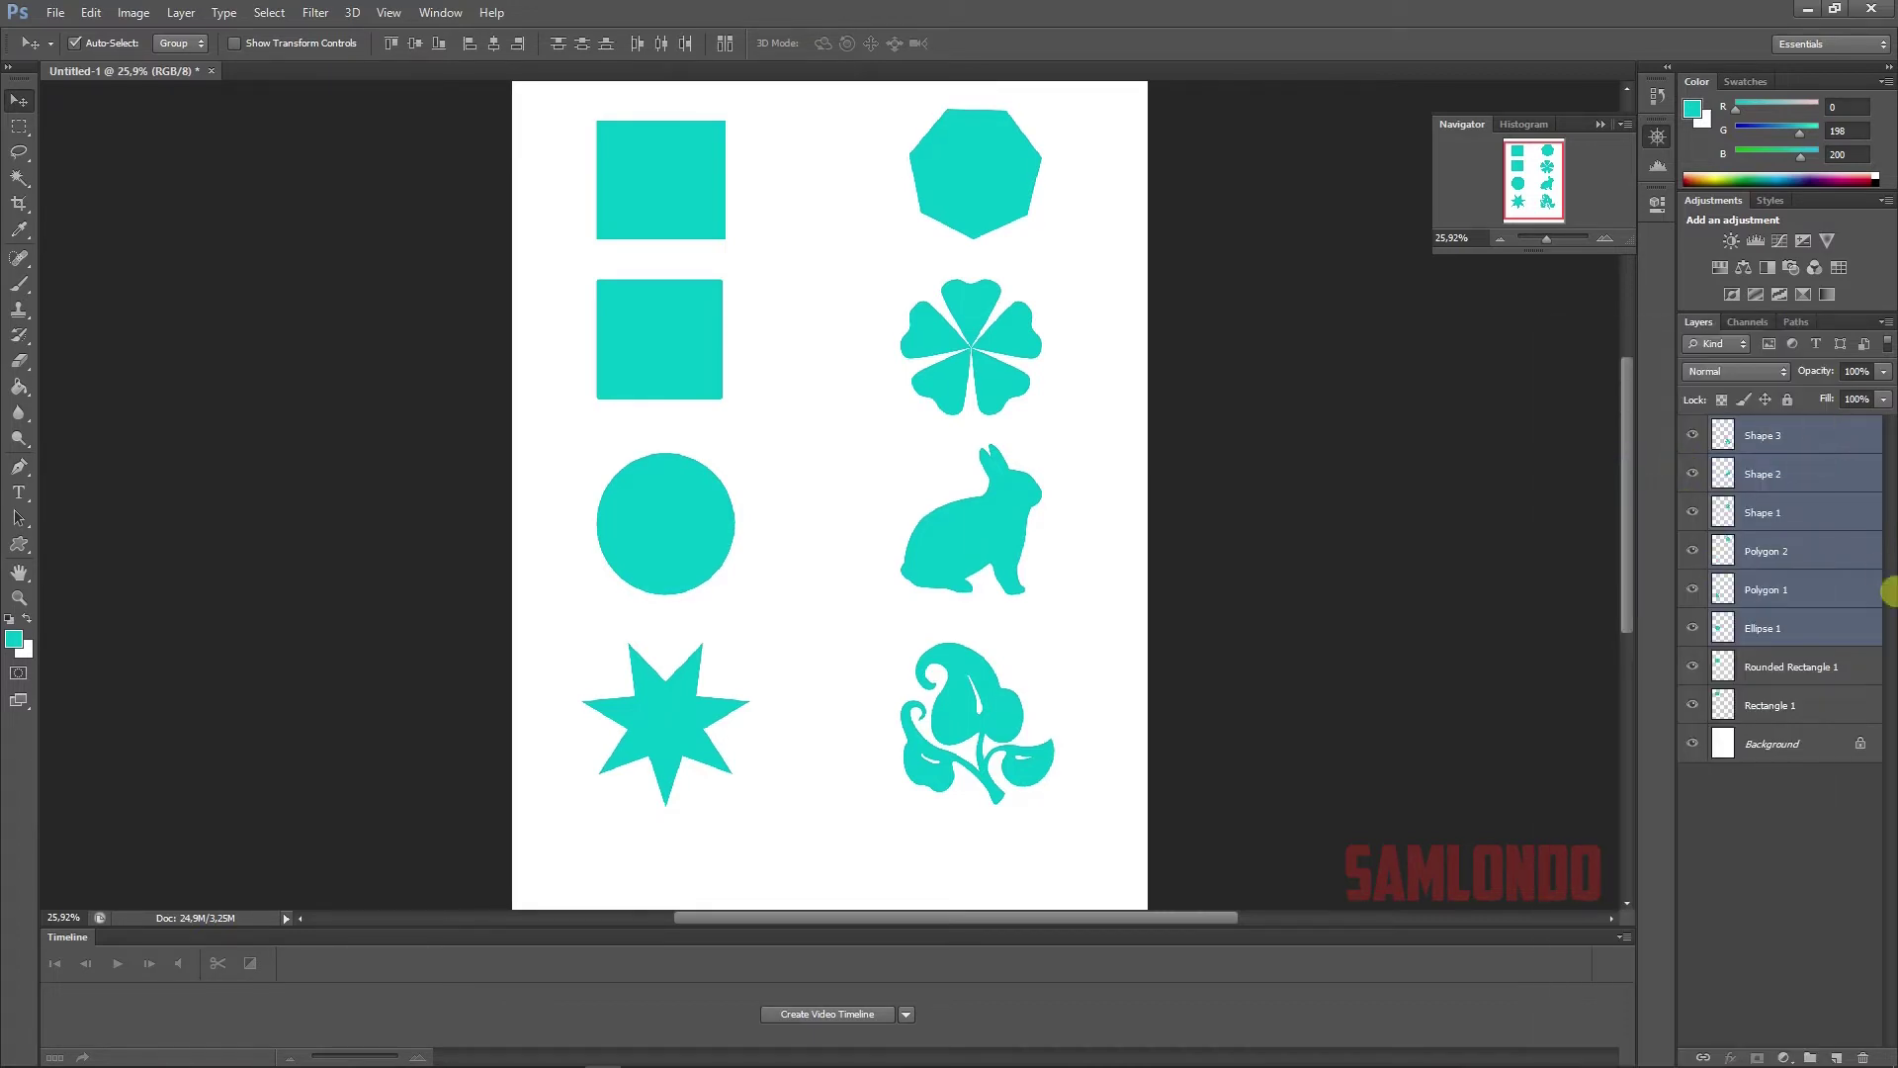
# - Zoom in further and reselect the Rectangle 1 layer
pyautogui.click(1801, 701)
pyautogui.hotkey('ctrl', '+')
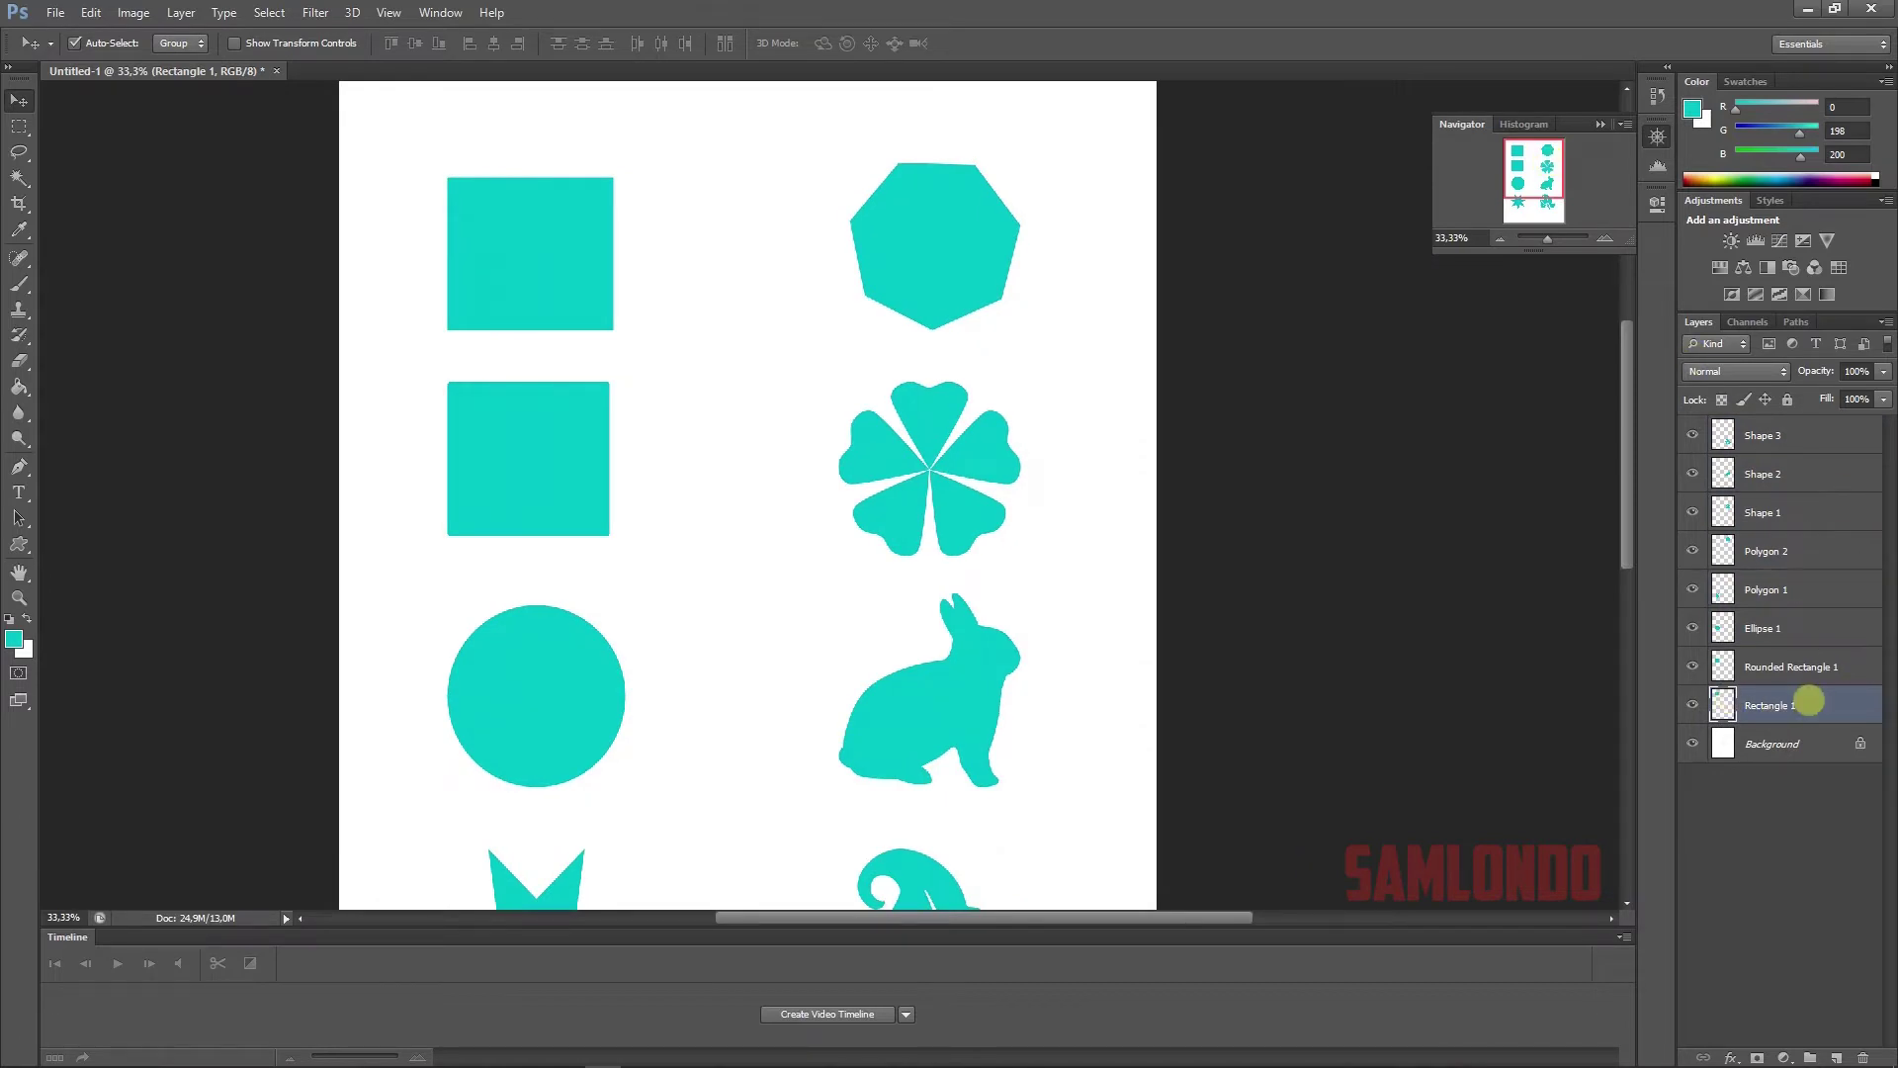
pyautogui.click(1814, 747)
pyautogui.click(1826, 708)
pyautogui.rightClick(1826, 703)
pyautogui.click(1828, 706)
# - Give Rectangle 1 an Outer Bevel and increase its depth
pyautogui.doubleClick(1828, 705)
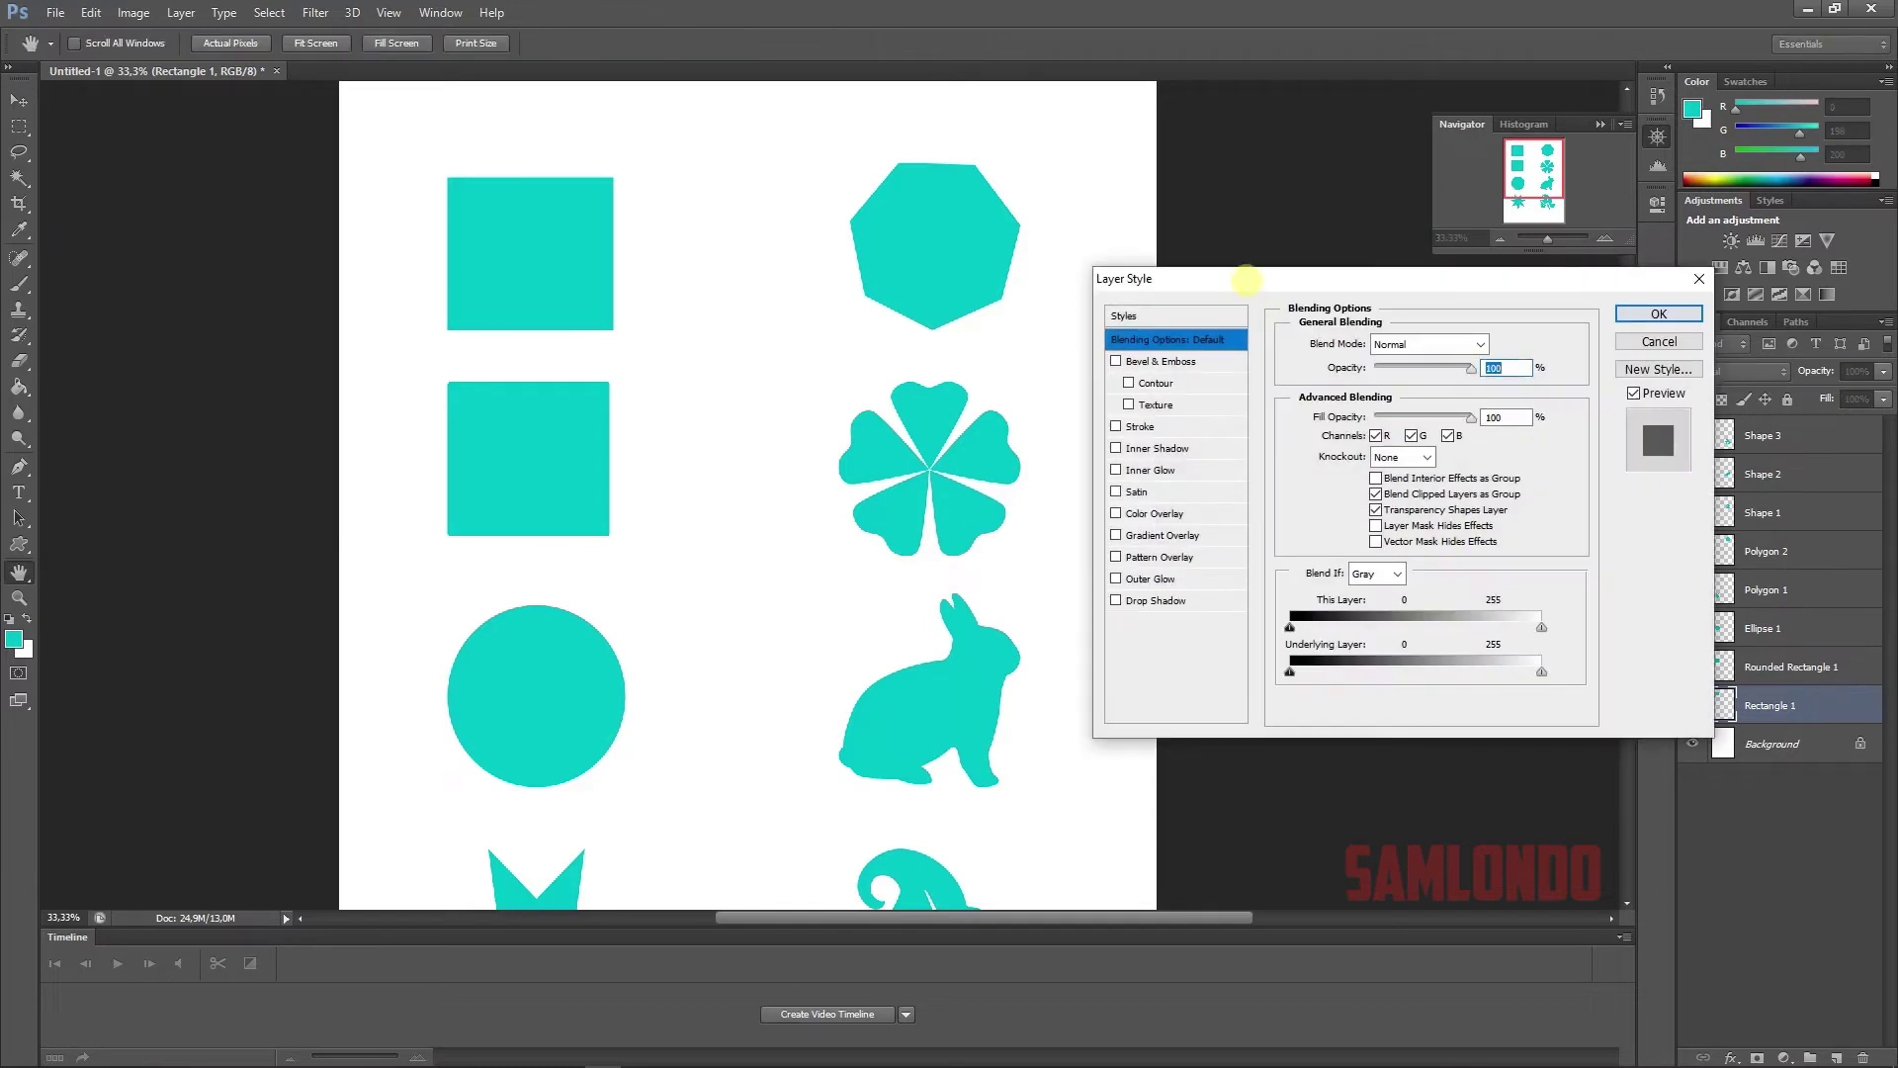
pyautogui.moveTo(1245, 267); pyautogui.dragTo(1226, 210)
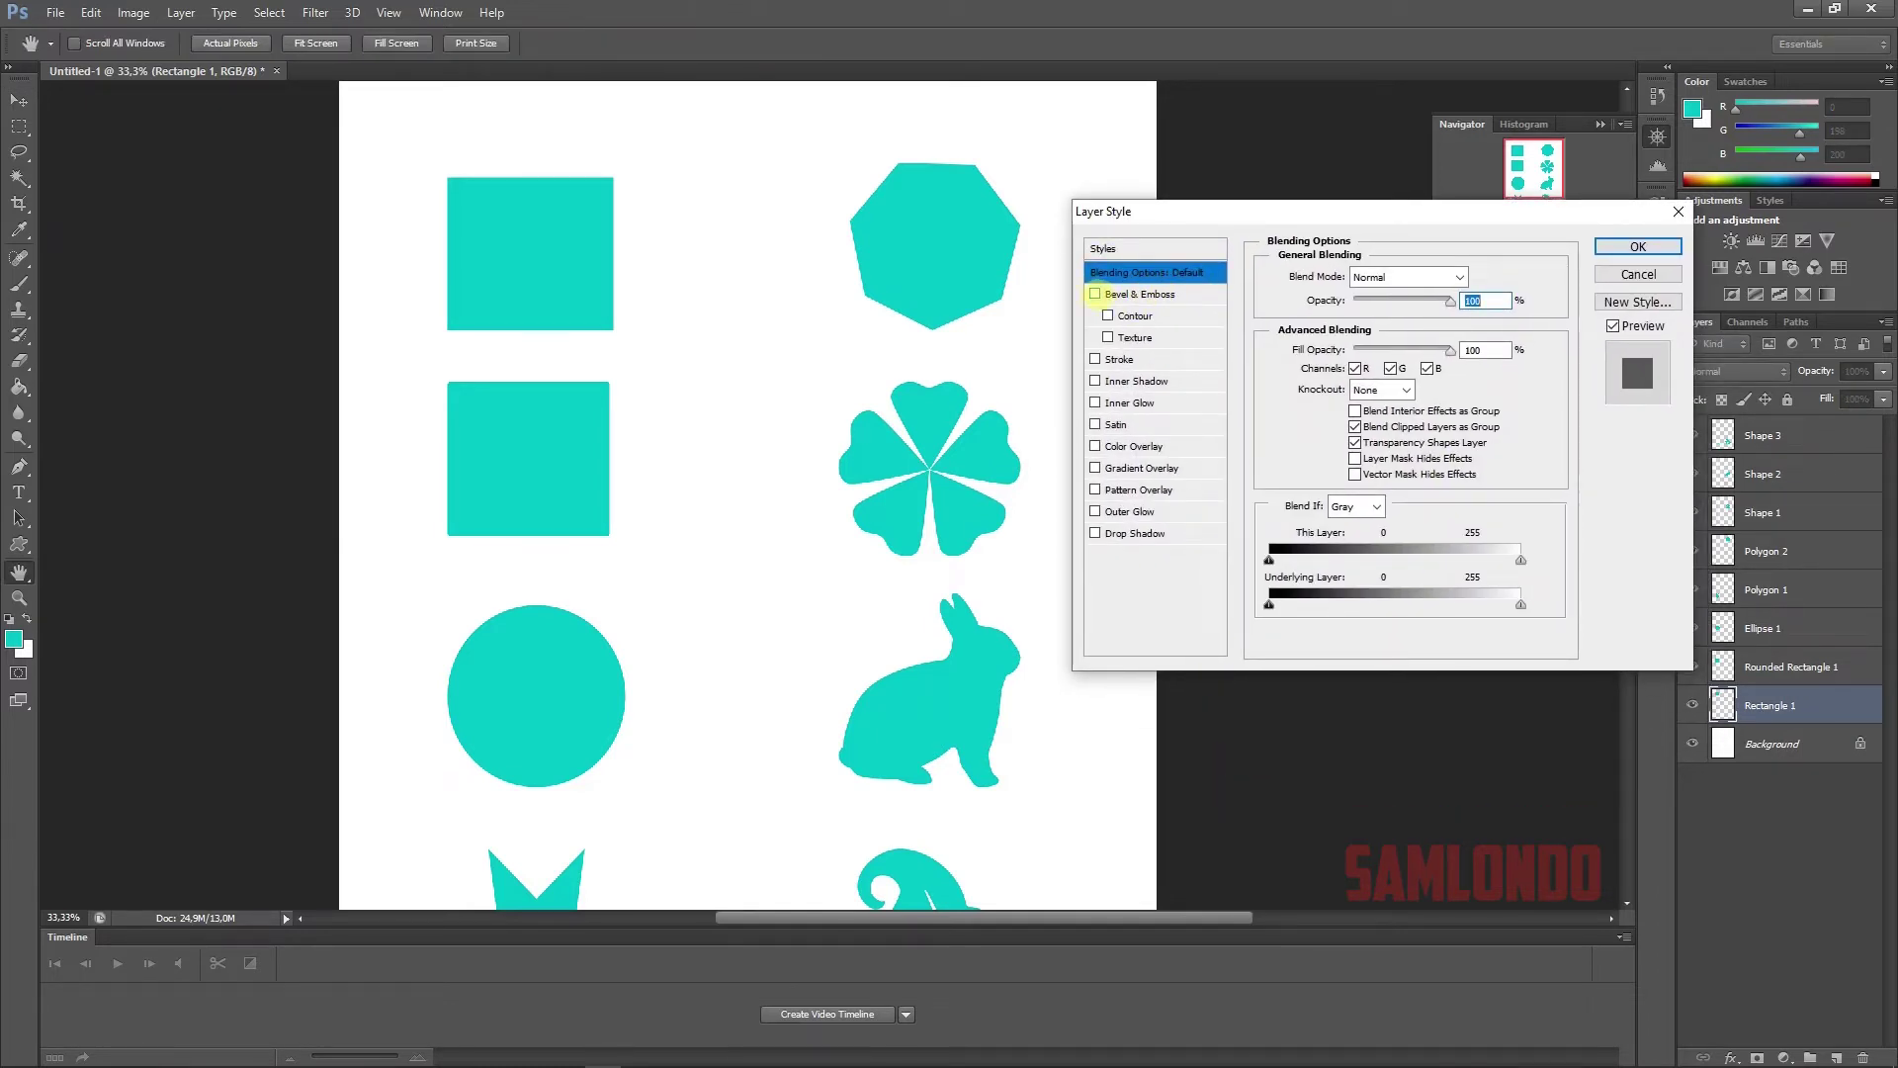
pyautogui.click(1096, 293)
pyautogui.click(1094, 294)
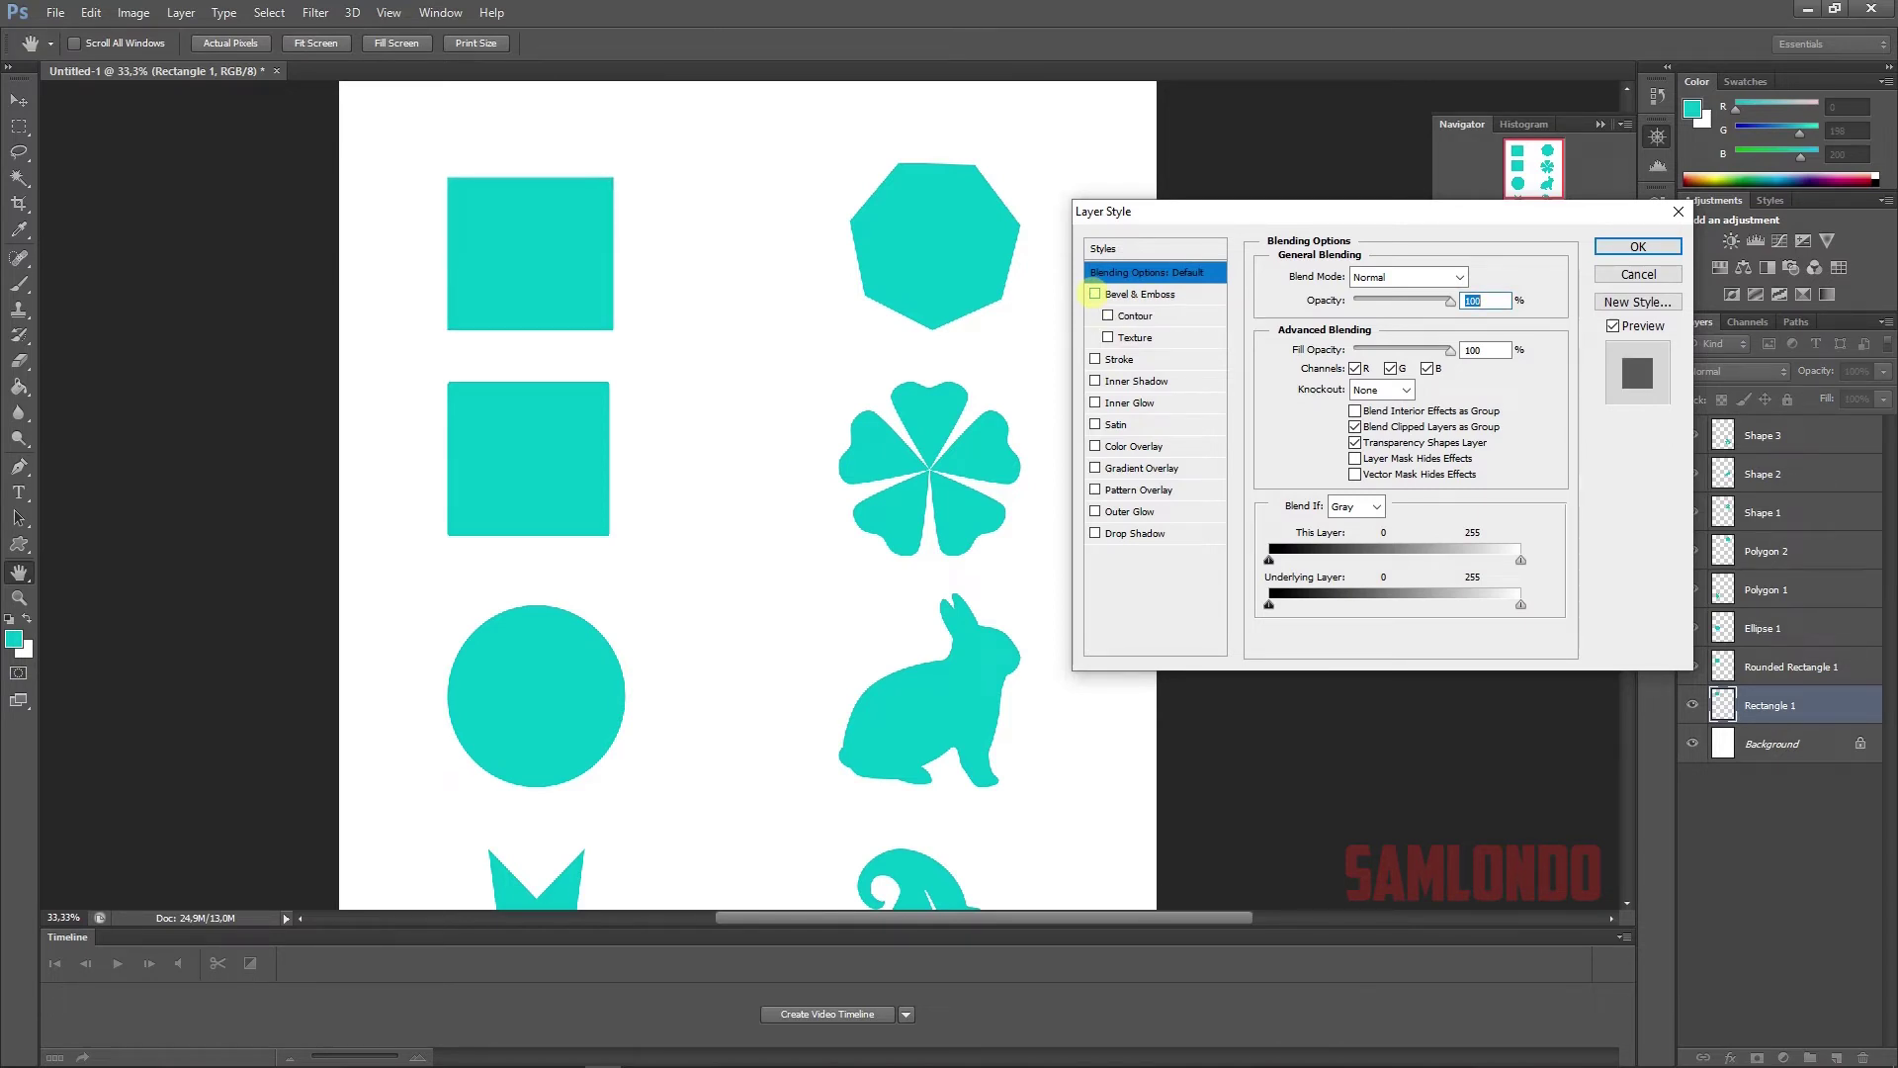
pyautogui.click(1164, 293)
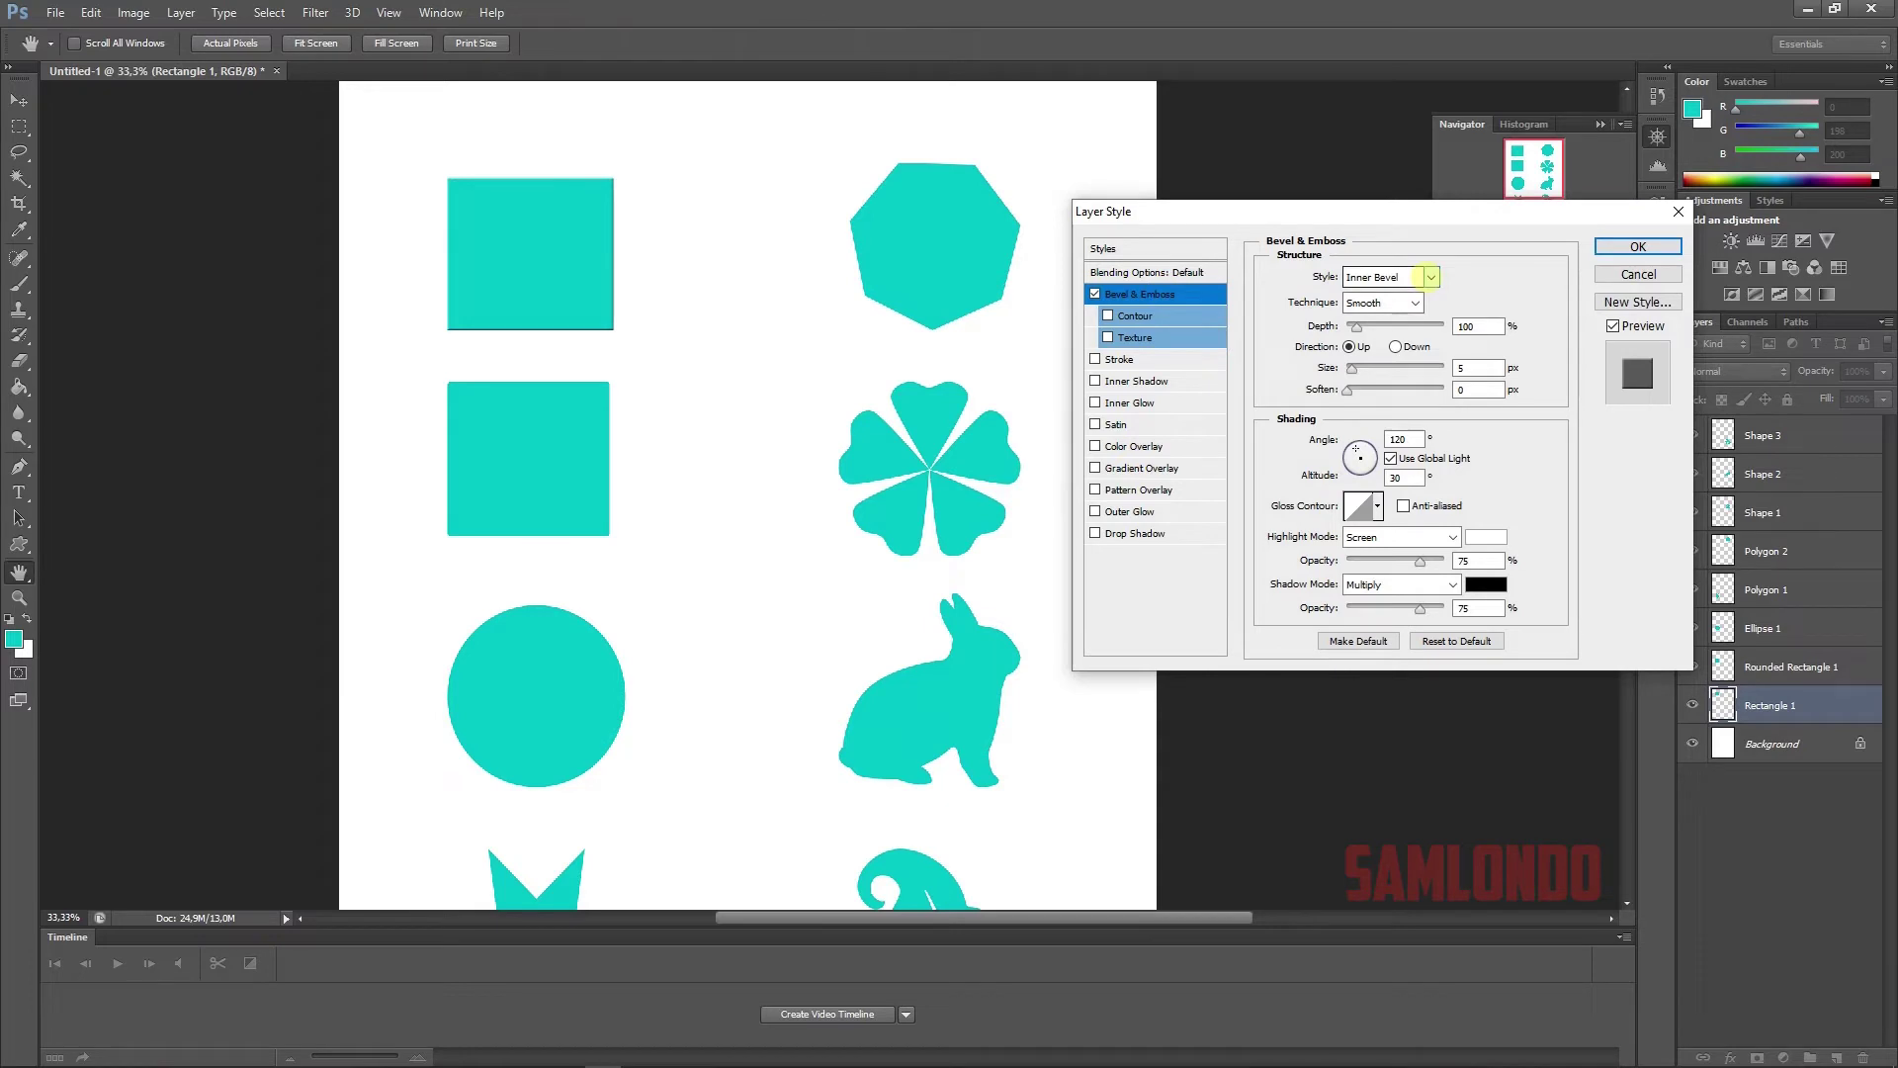
pyautogui.click(1429, 276)
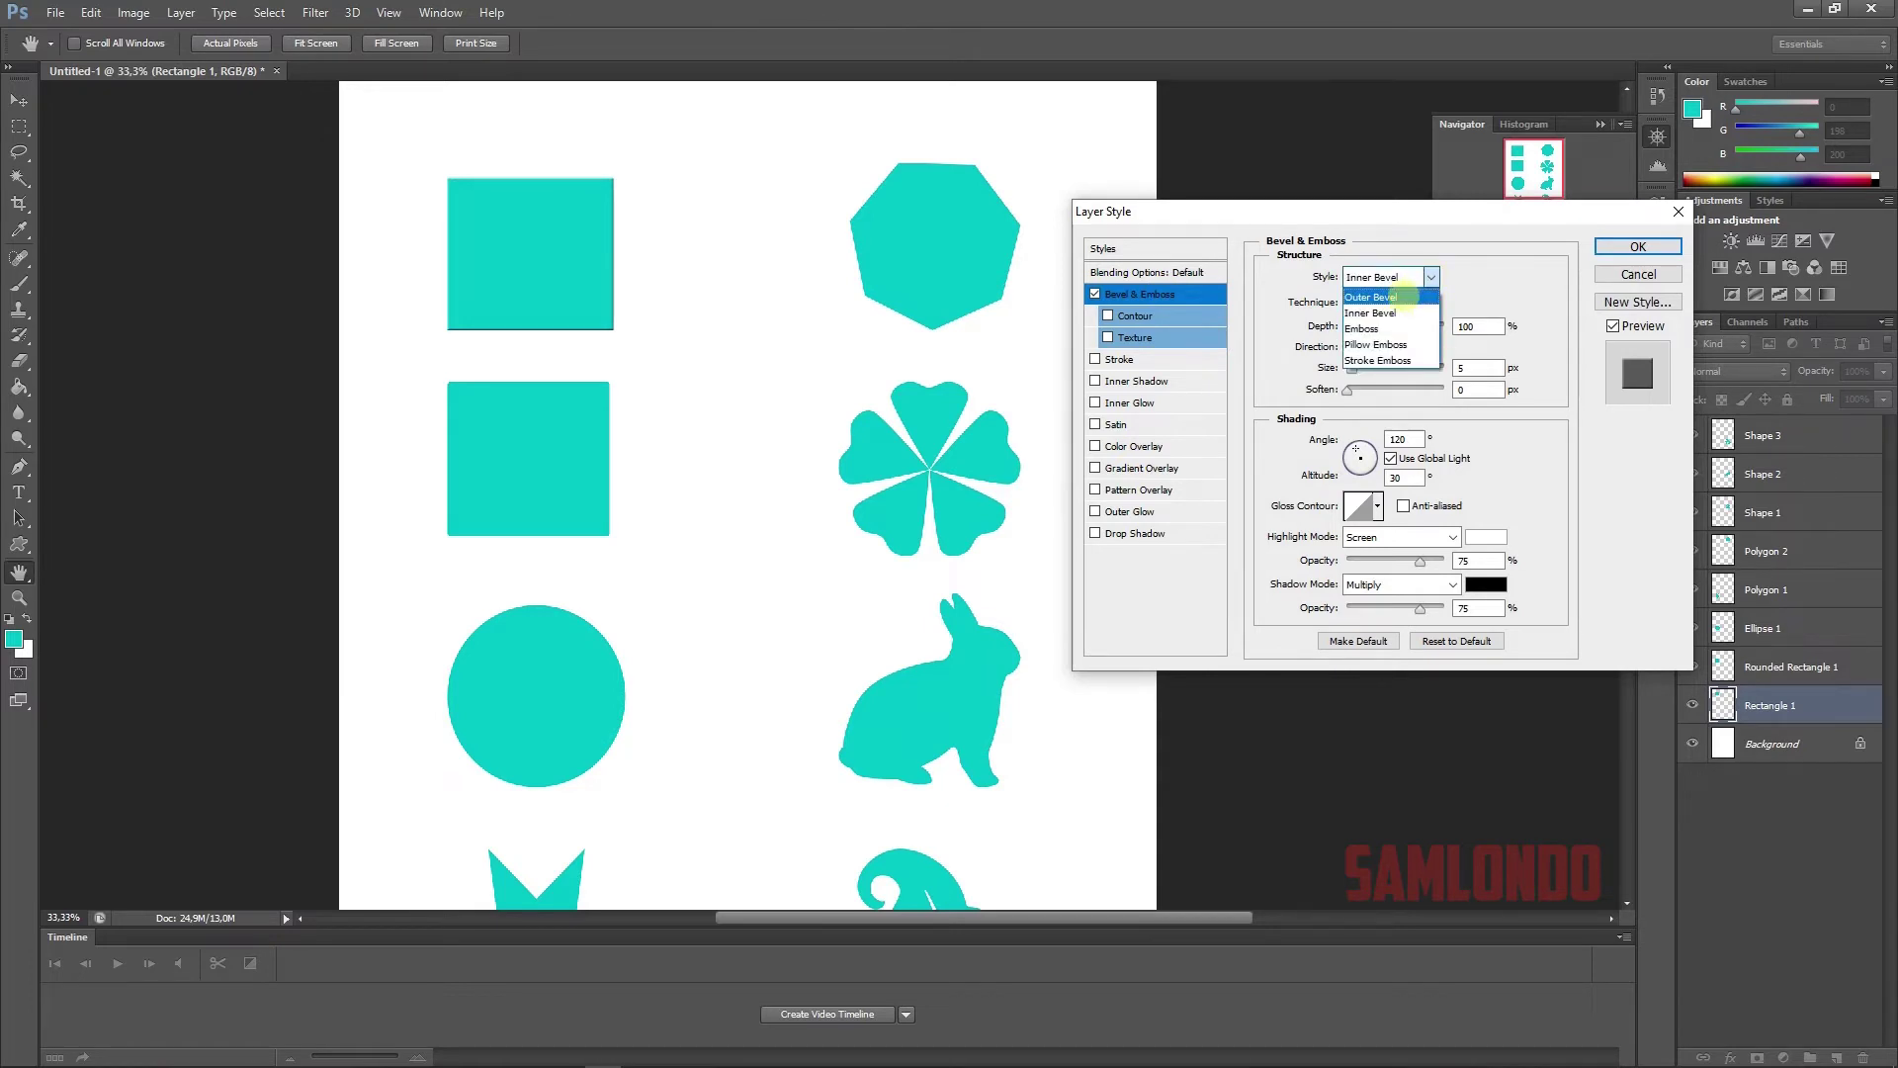
pyautogui.click(1404, 295)
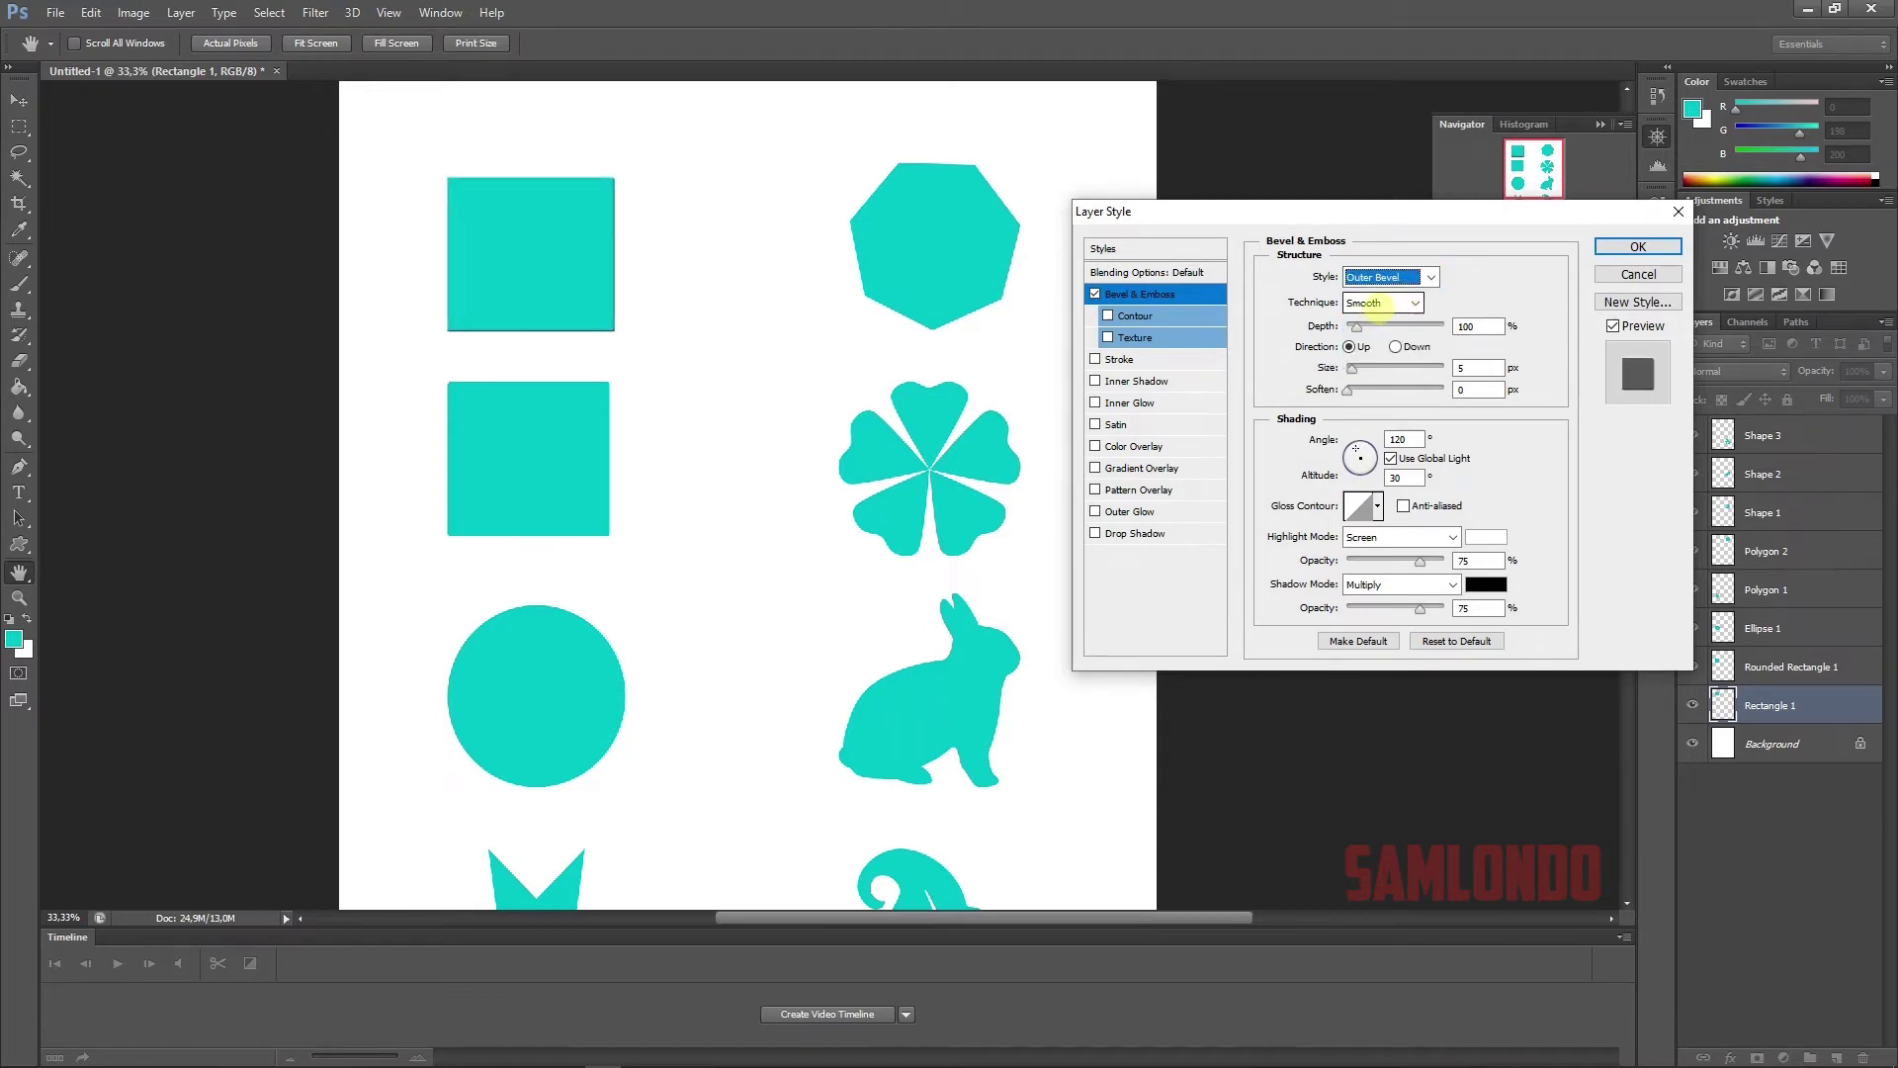
pyautogui.moveTo(1356, 326)
pyautogui.mouseDown()
pyautogui.moveTo(1408, 326)
pyautogui.moveTo(1375, 369)
pyautogui.moveTo(1463, 390)
pyautogui.moveTo(1347, 390)
pyautogui.mouseUp()
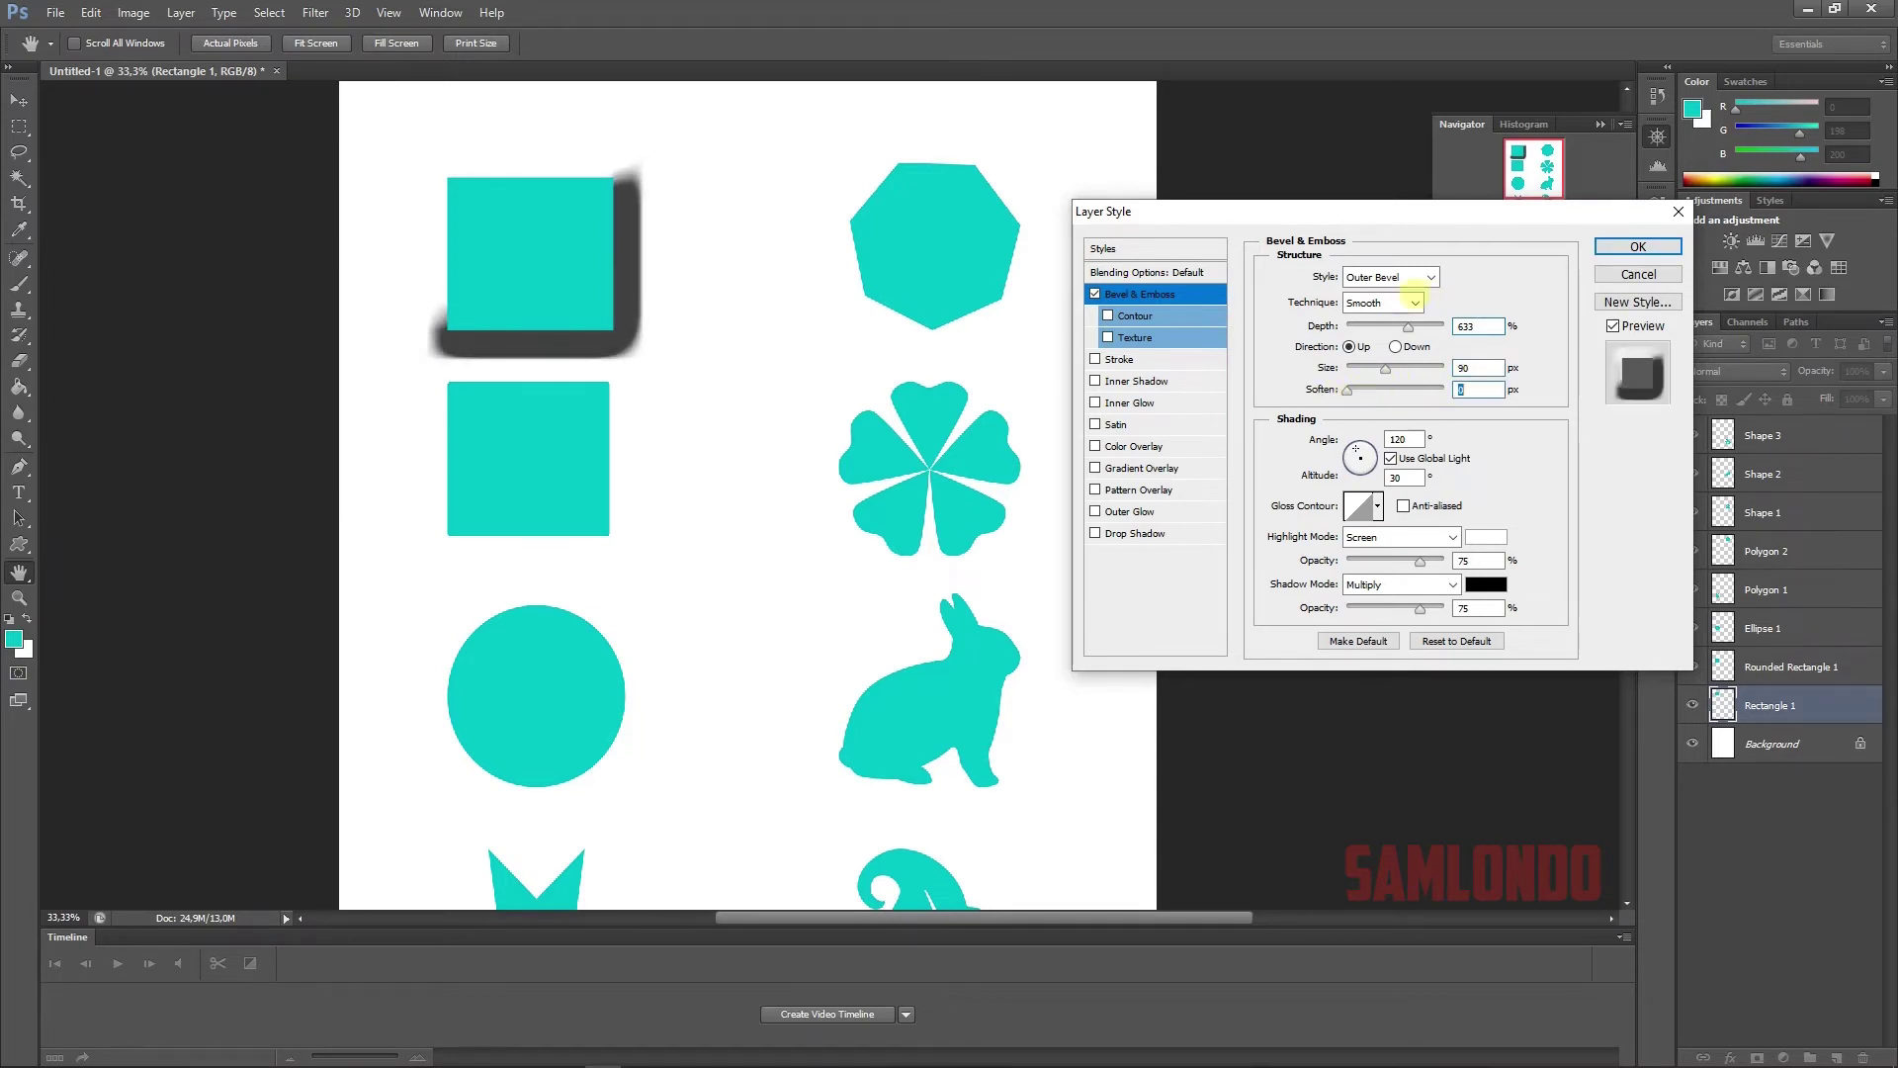
# - Set the bevel technique to Chisel Soft with a Normal-mode, 100% opacity shadow
pyautogui.click(1416, 302)
pyautogui.click(1389, 338)
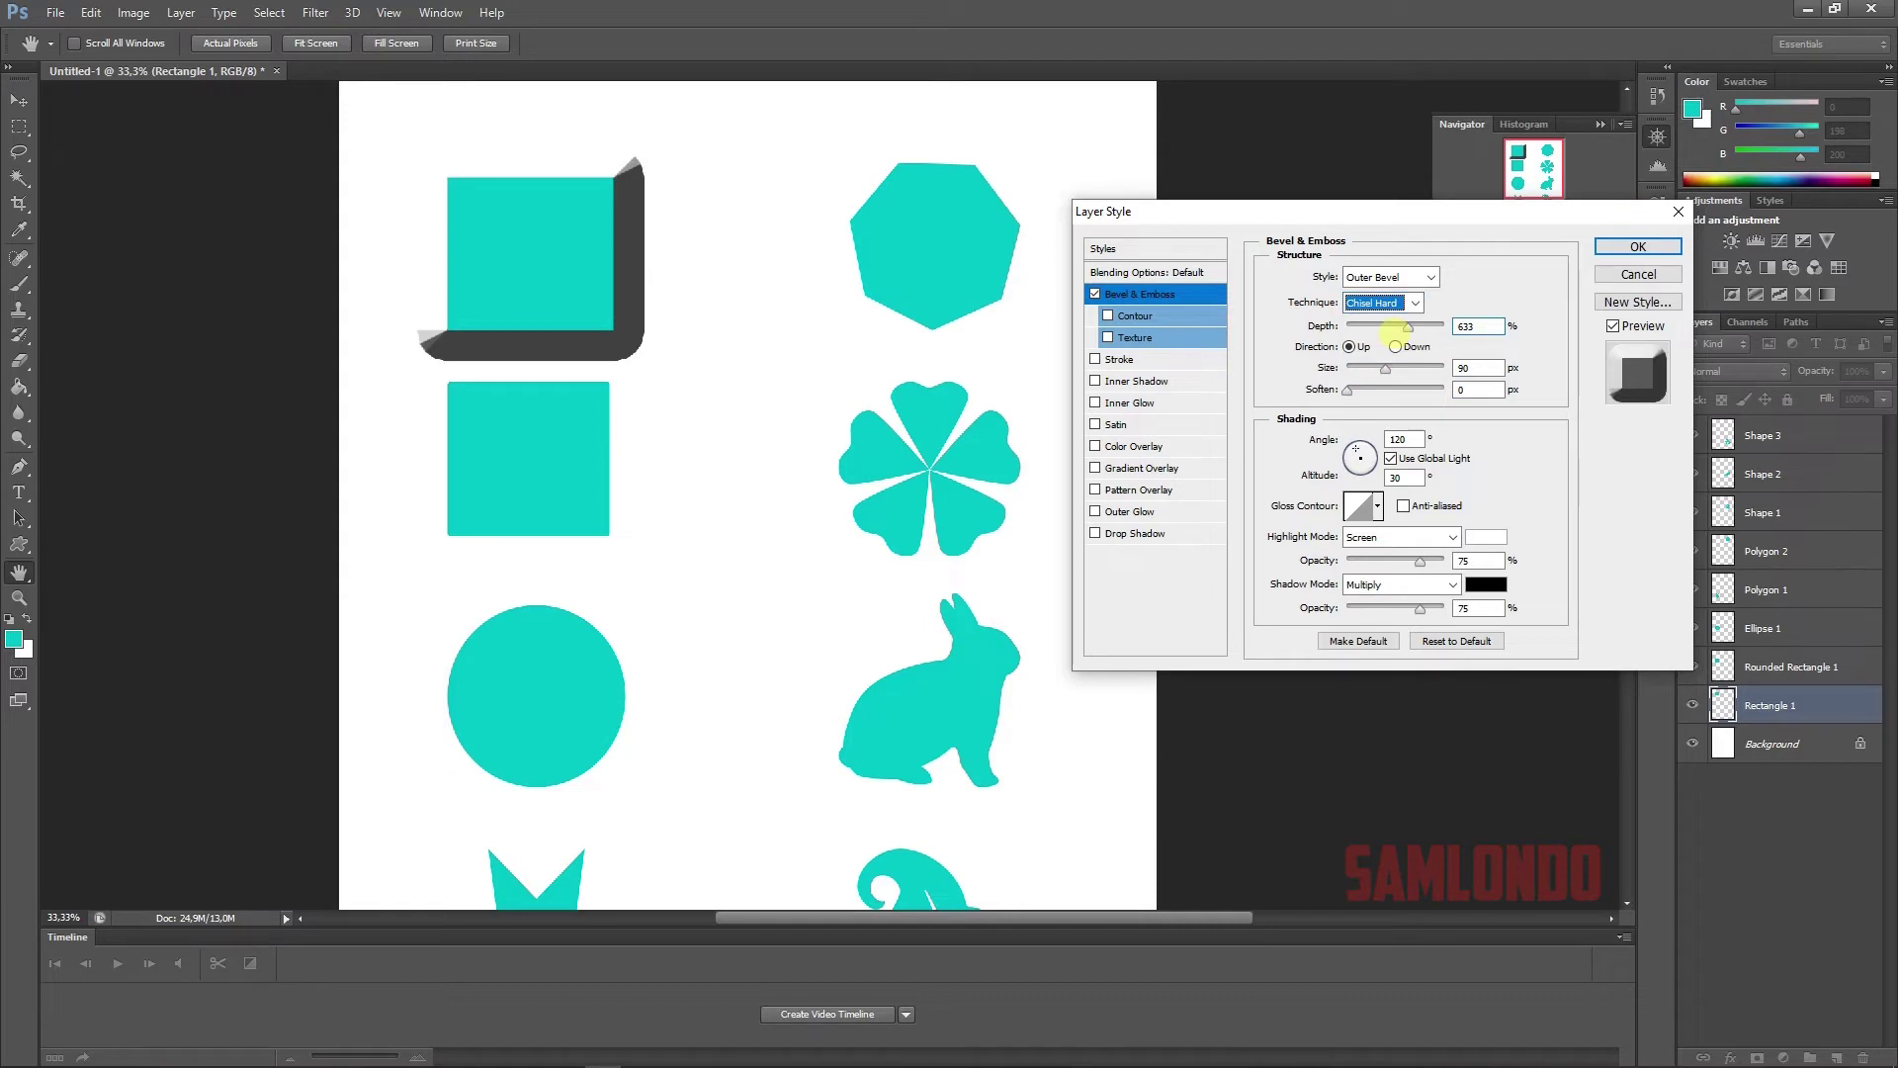
pyautogui.click(1416, 303)
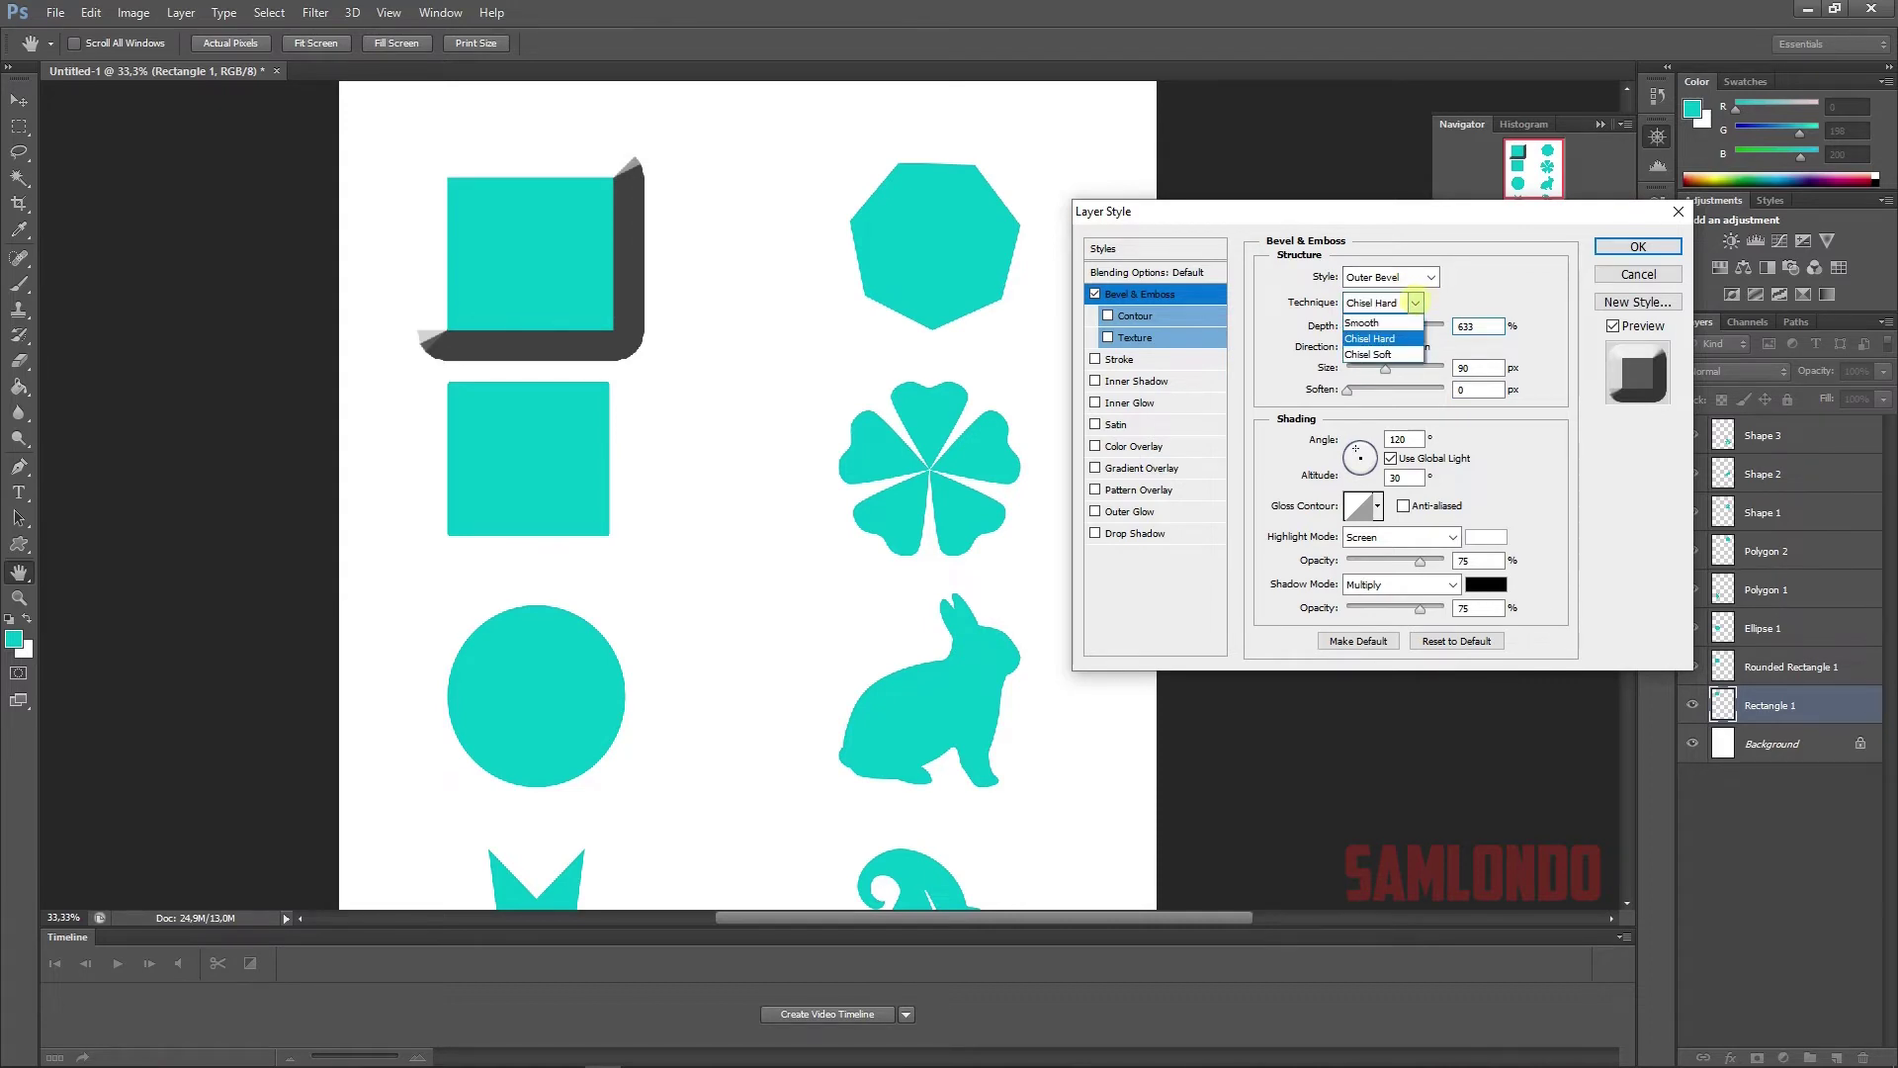
pyautogui.click(1398, 354)
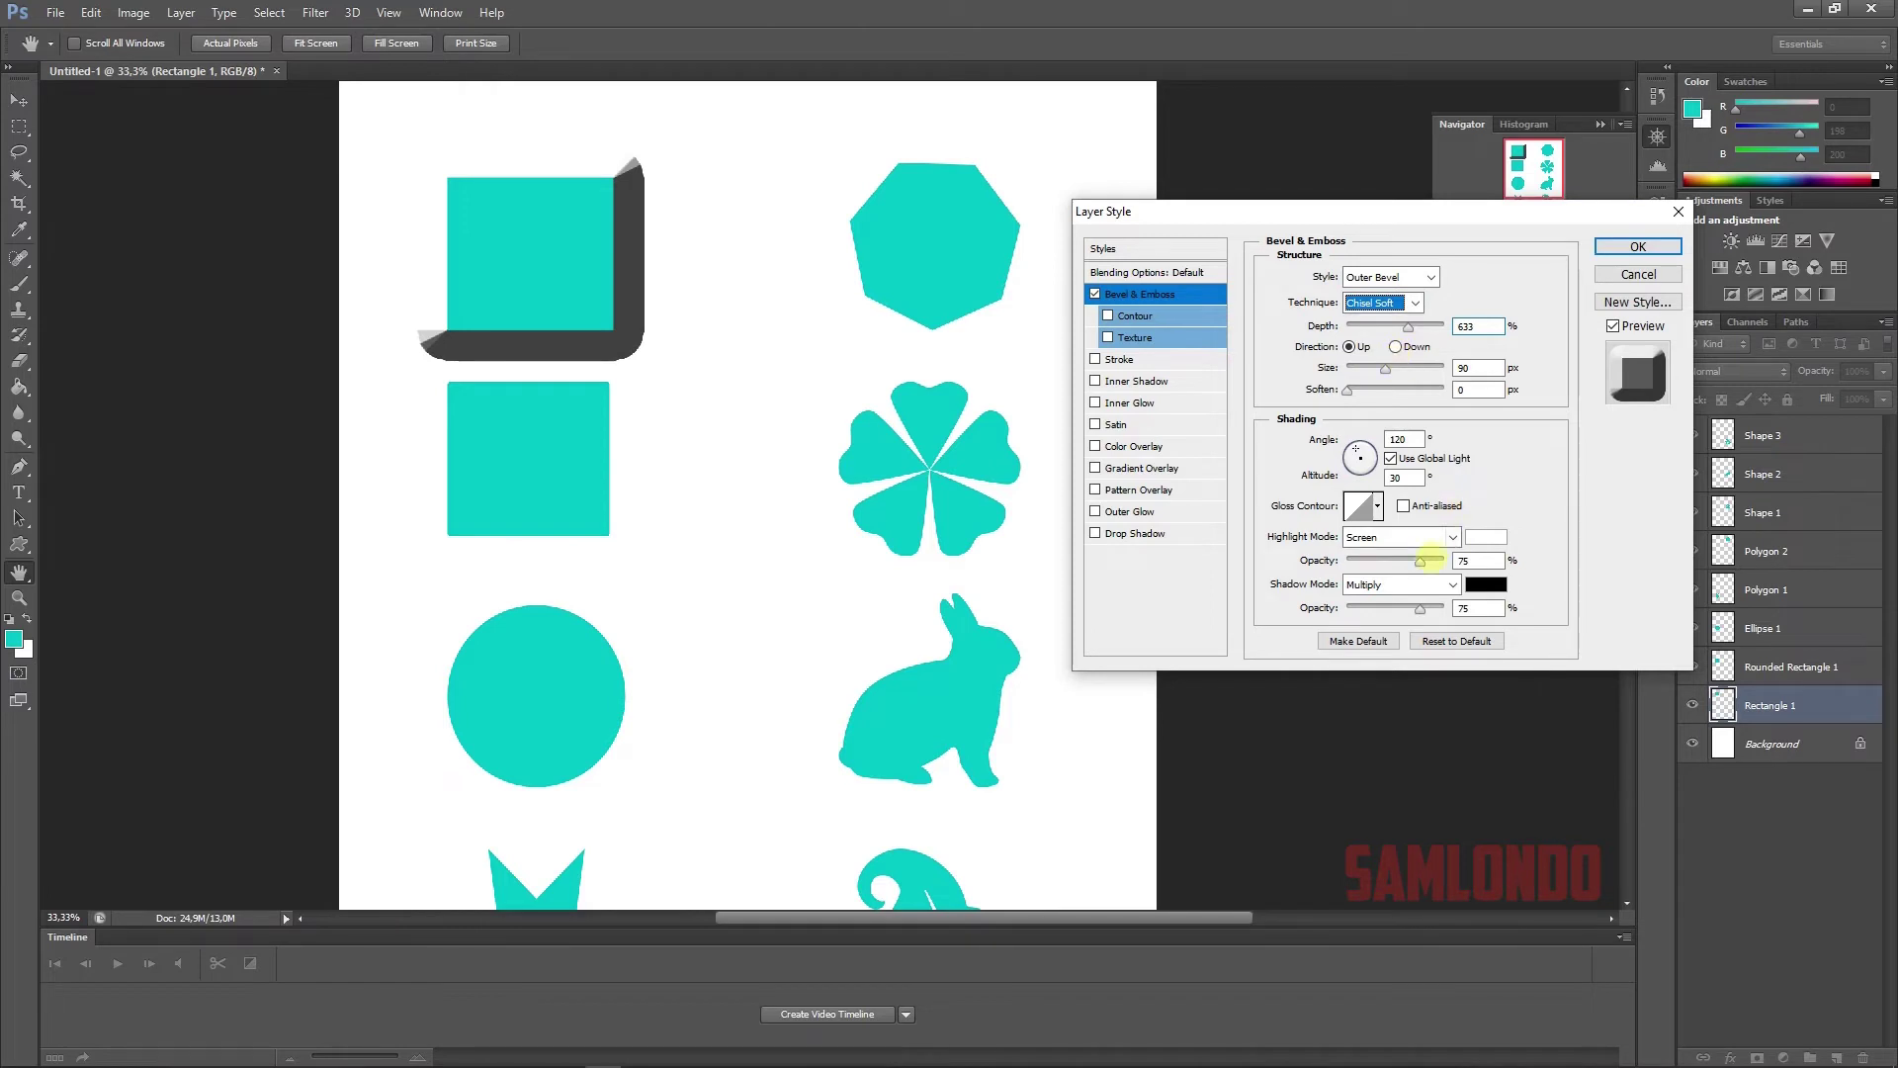
pyautogui.moveTo(1420, 561); pyautogui.dragTo(1398, 561)
pyautogui.moveTo(1420, 607); pyautogui.dragTo(1488, 598)
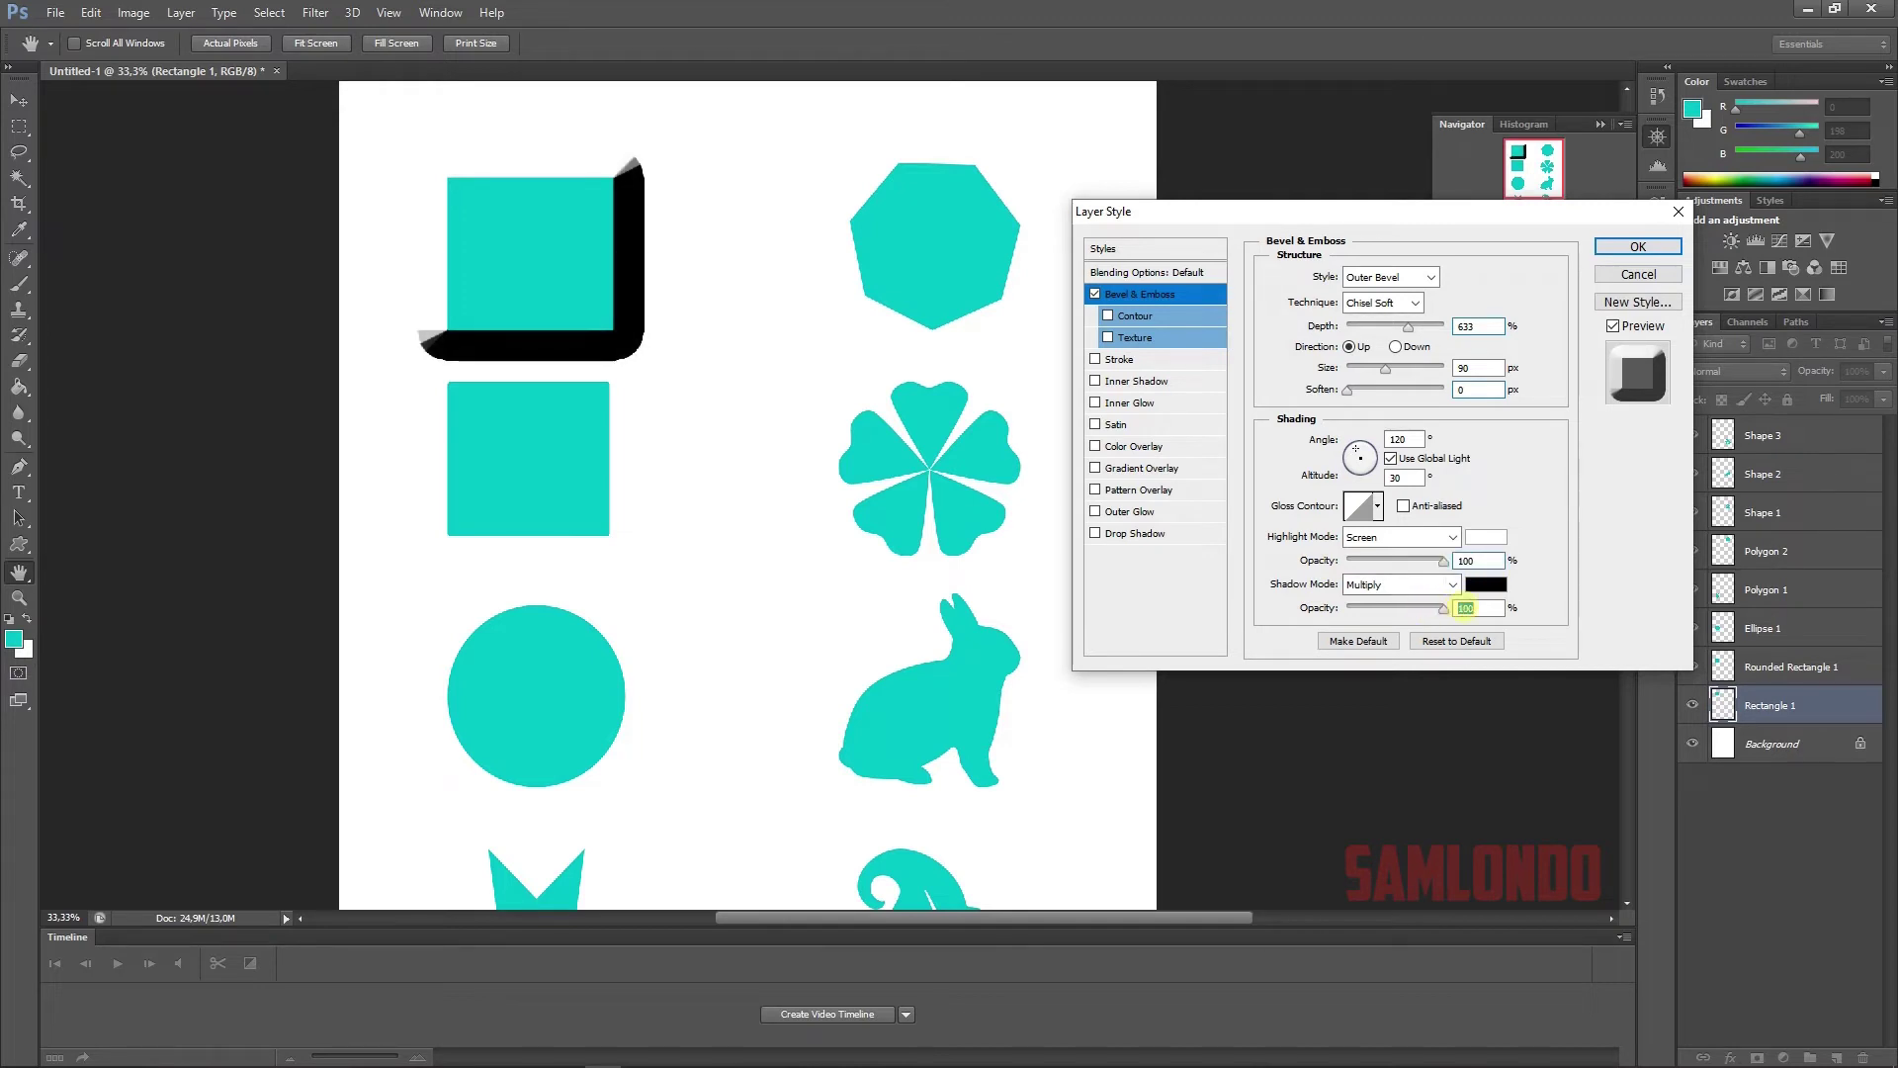
pyautogui.click(1399, 584)
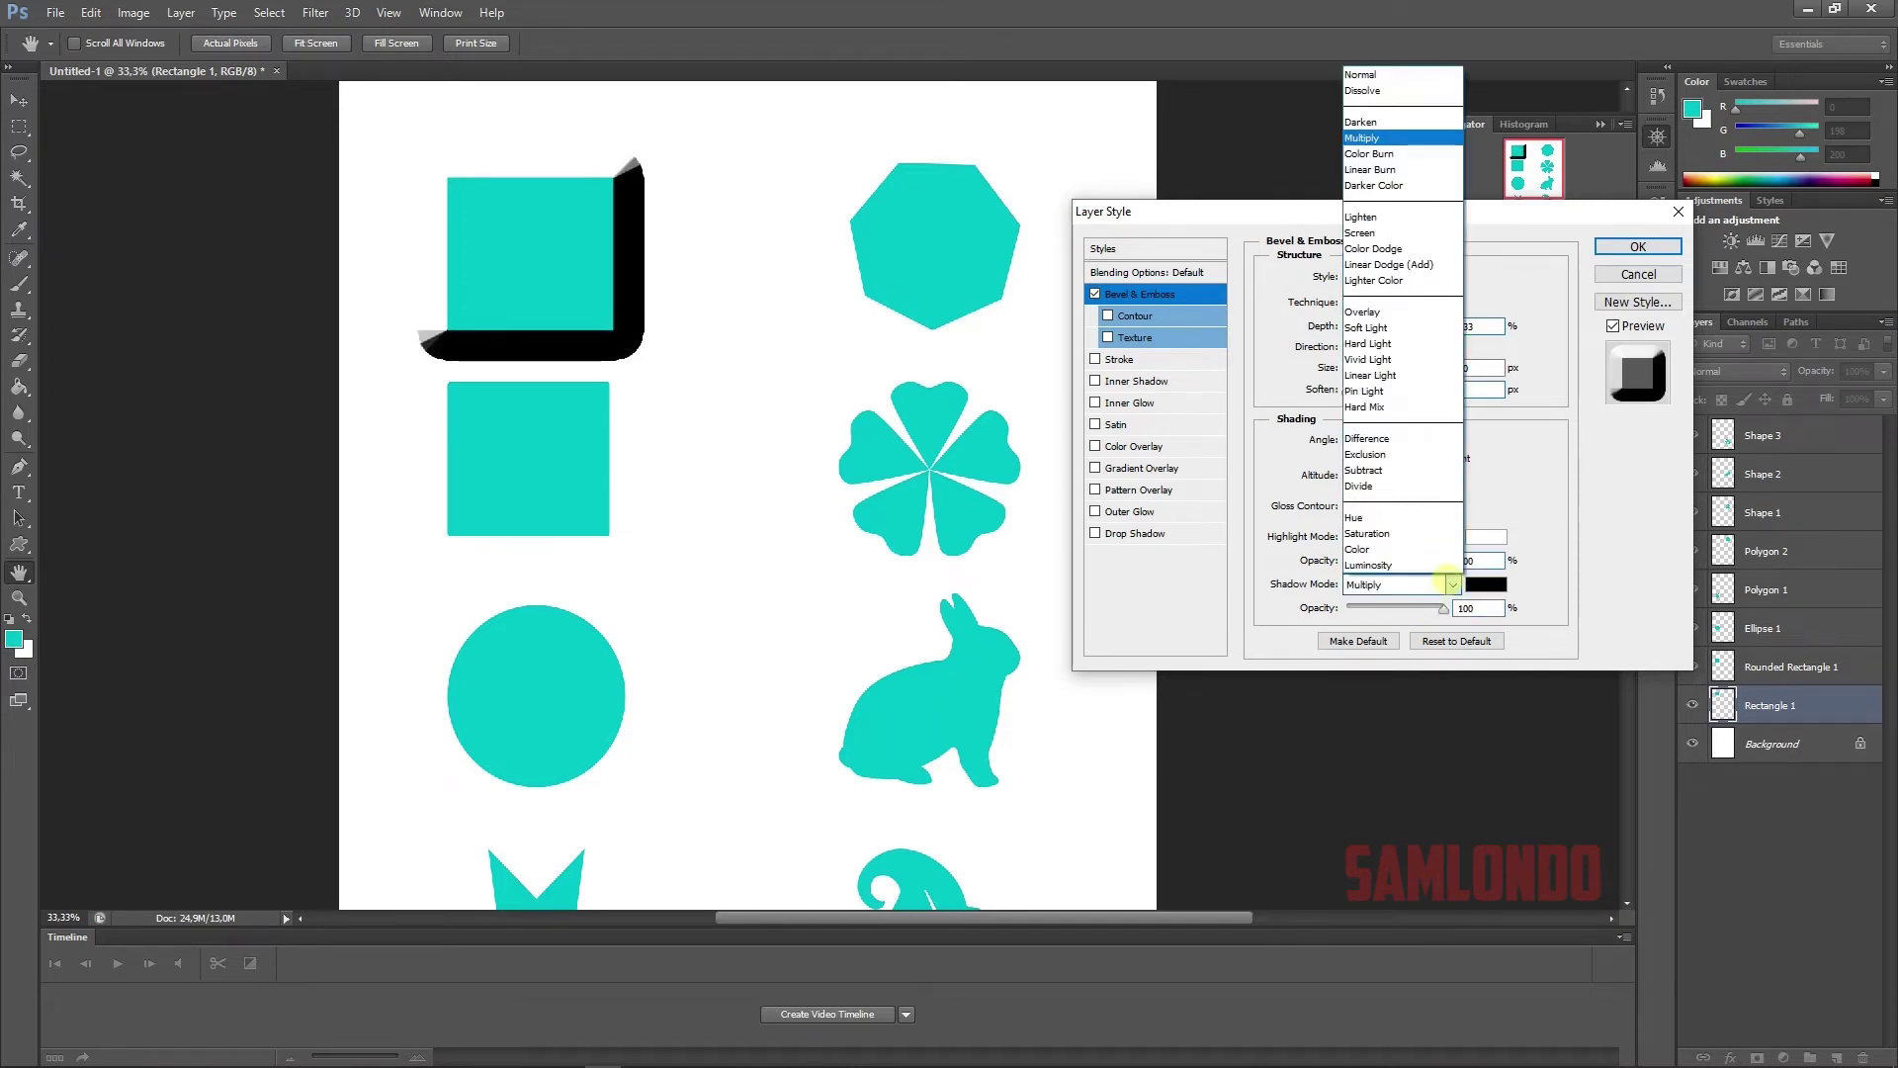
pyautogui.click(1362, 74)
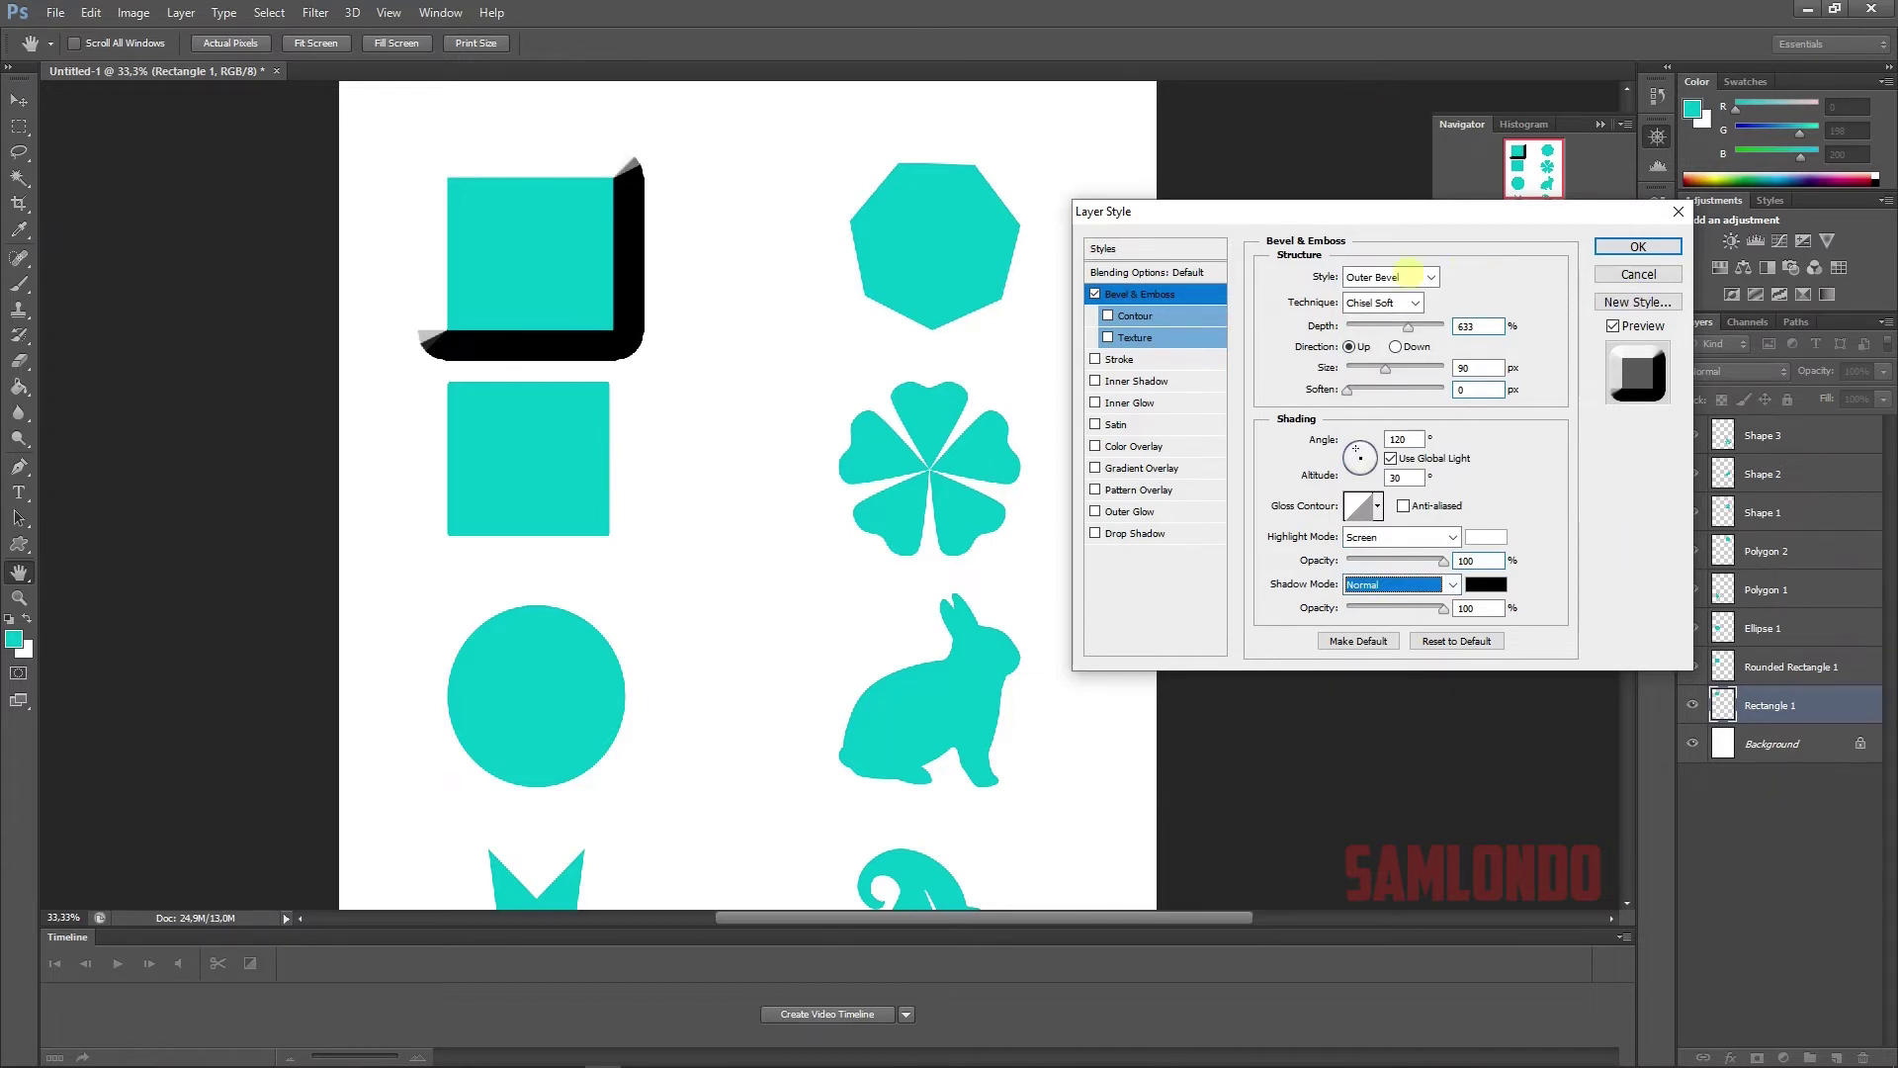
pyautogui.moveTo(1402, 222); pyautogui.dragTo(1322, 206)
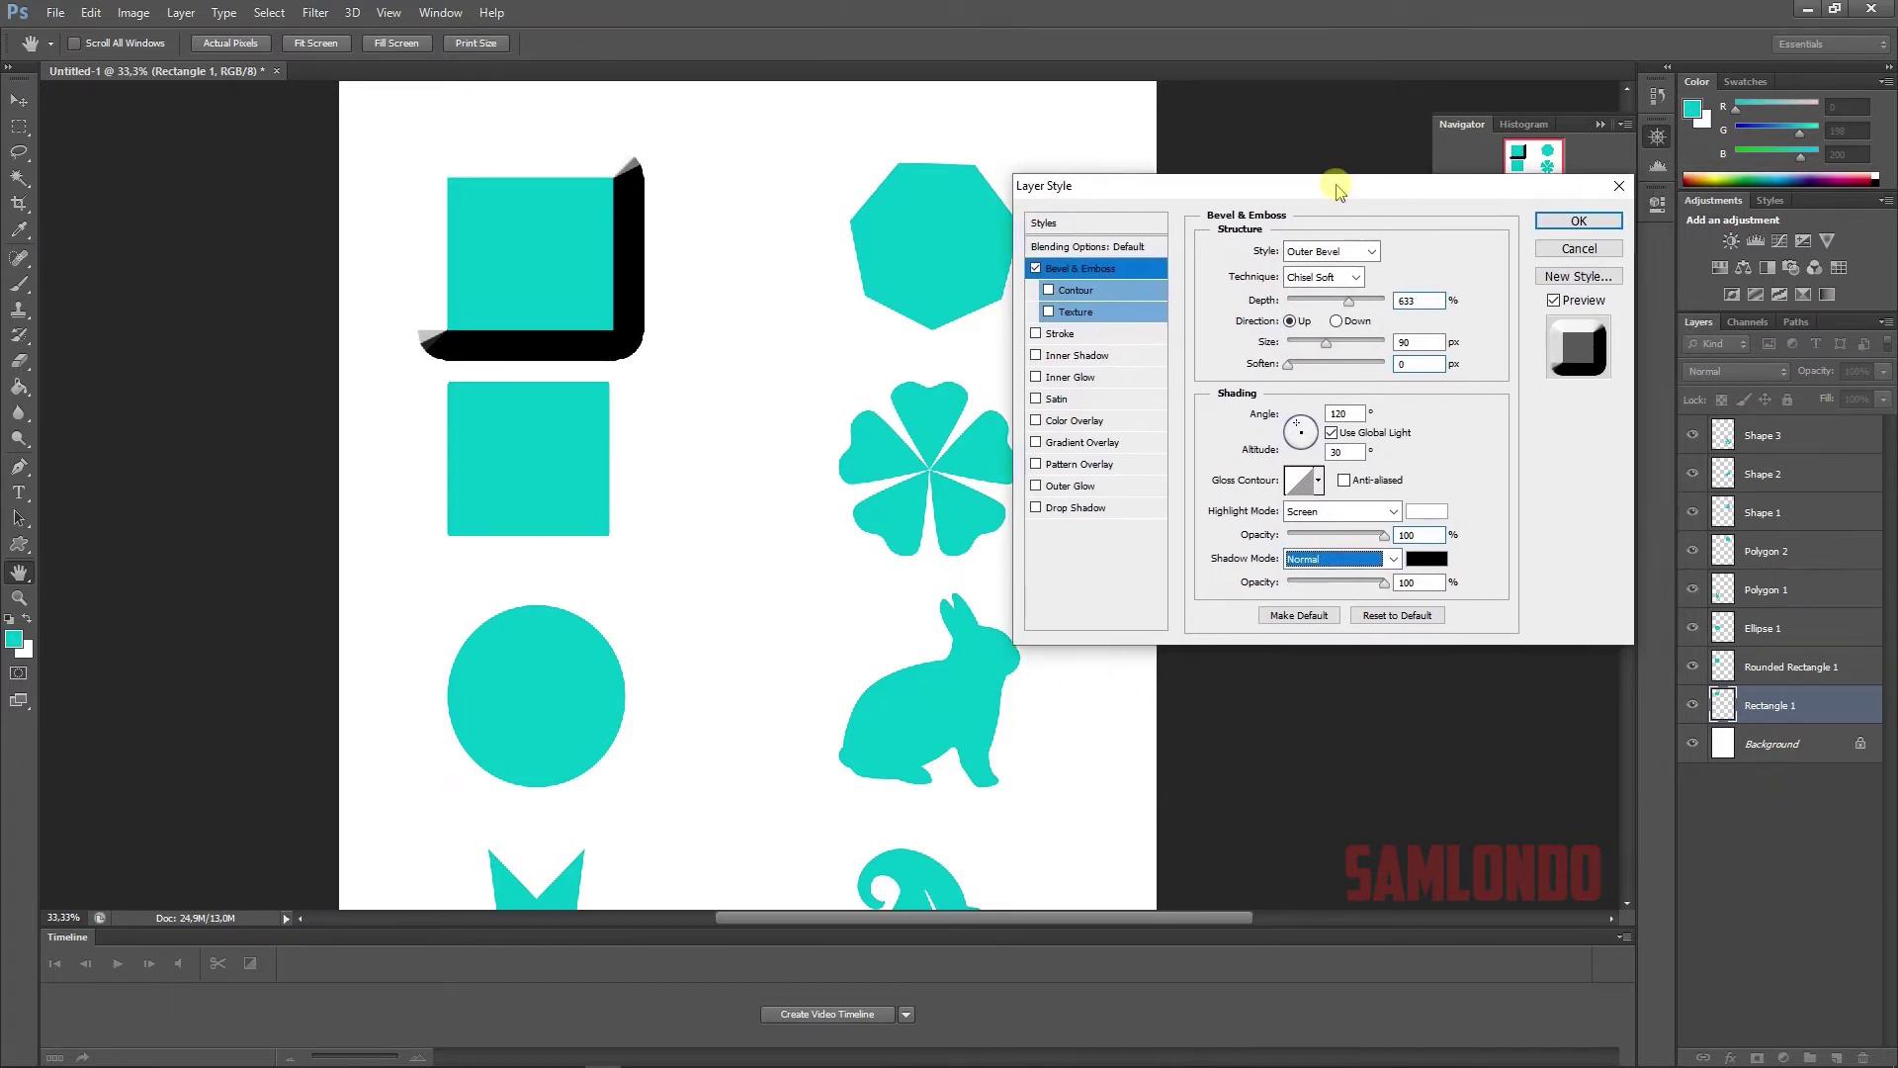
# - Make it an Inner Bevel at depth 1000, Chisel Soft, with a Normal-mode highlight
pyautogui.click(1322, 262)
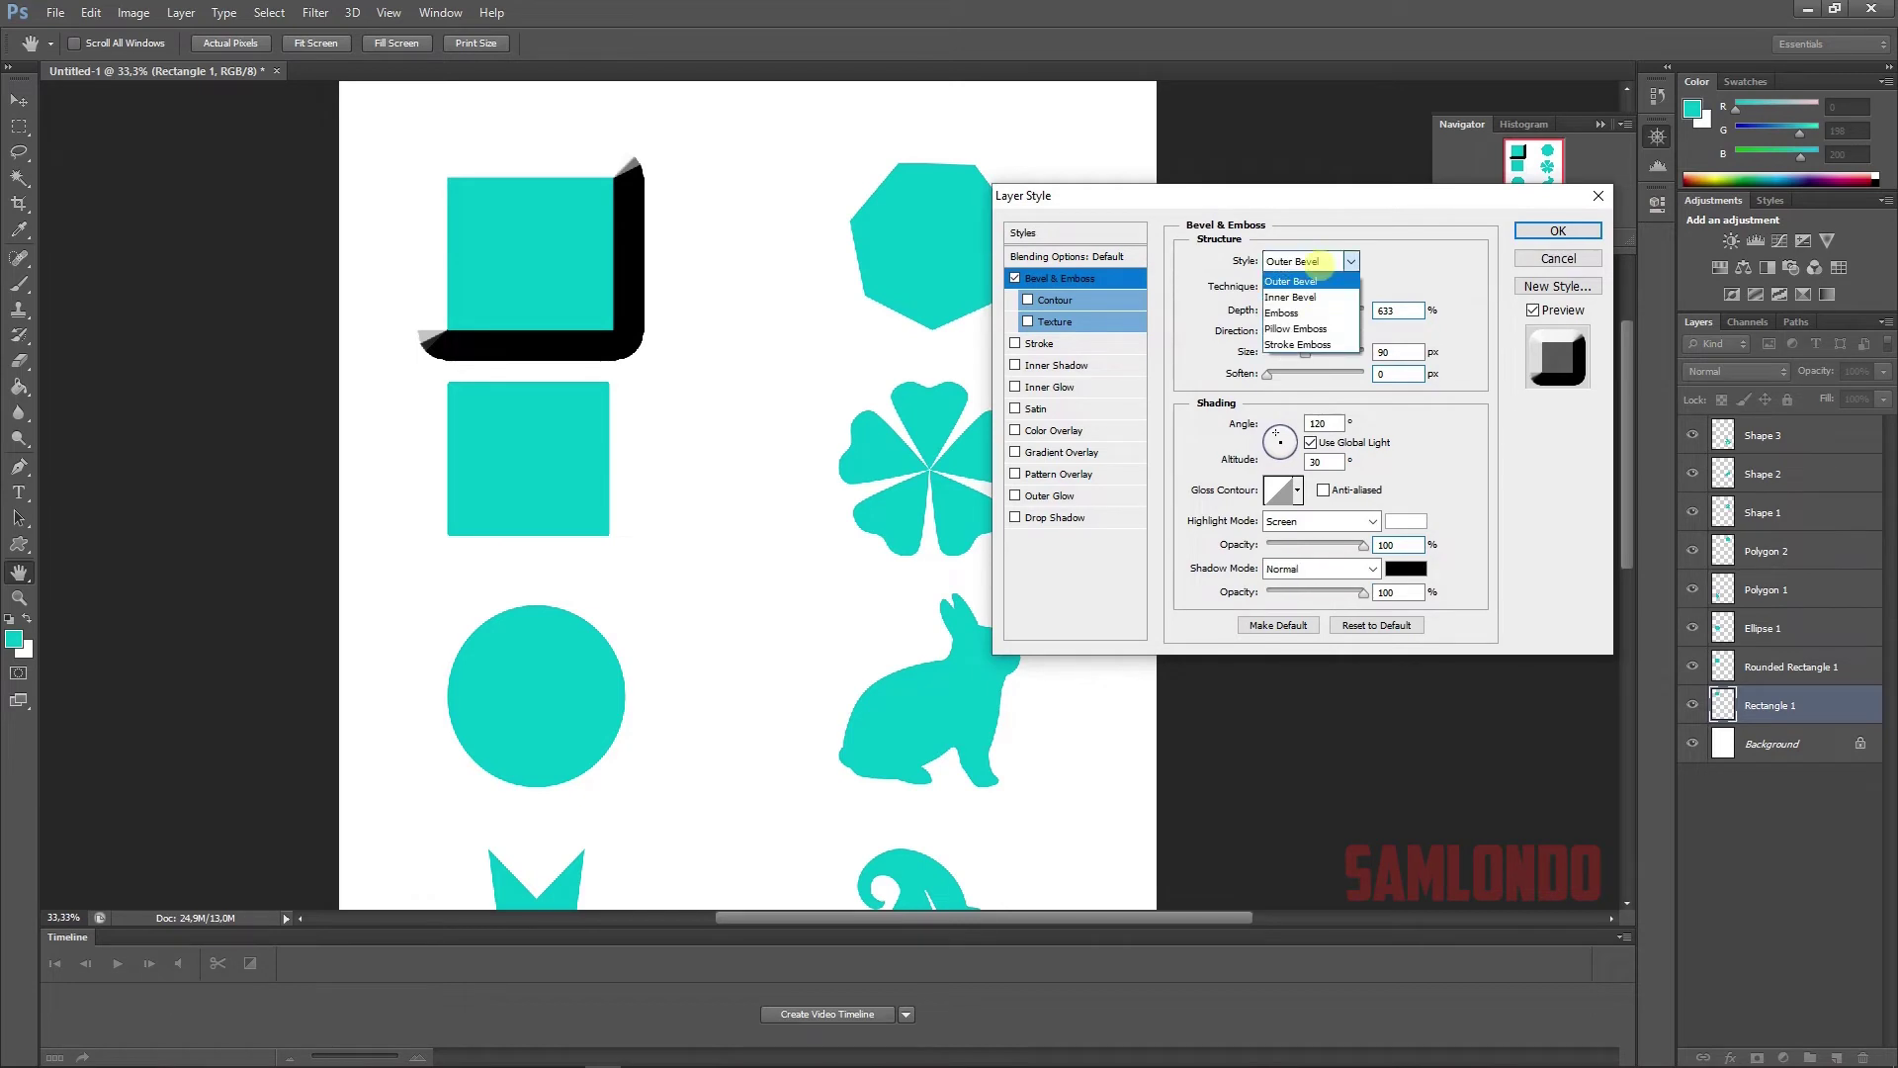
pyautogui.click(1320, 297)
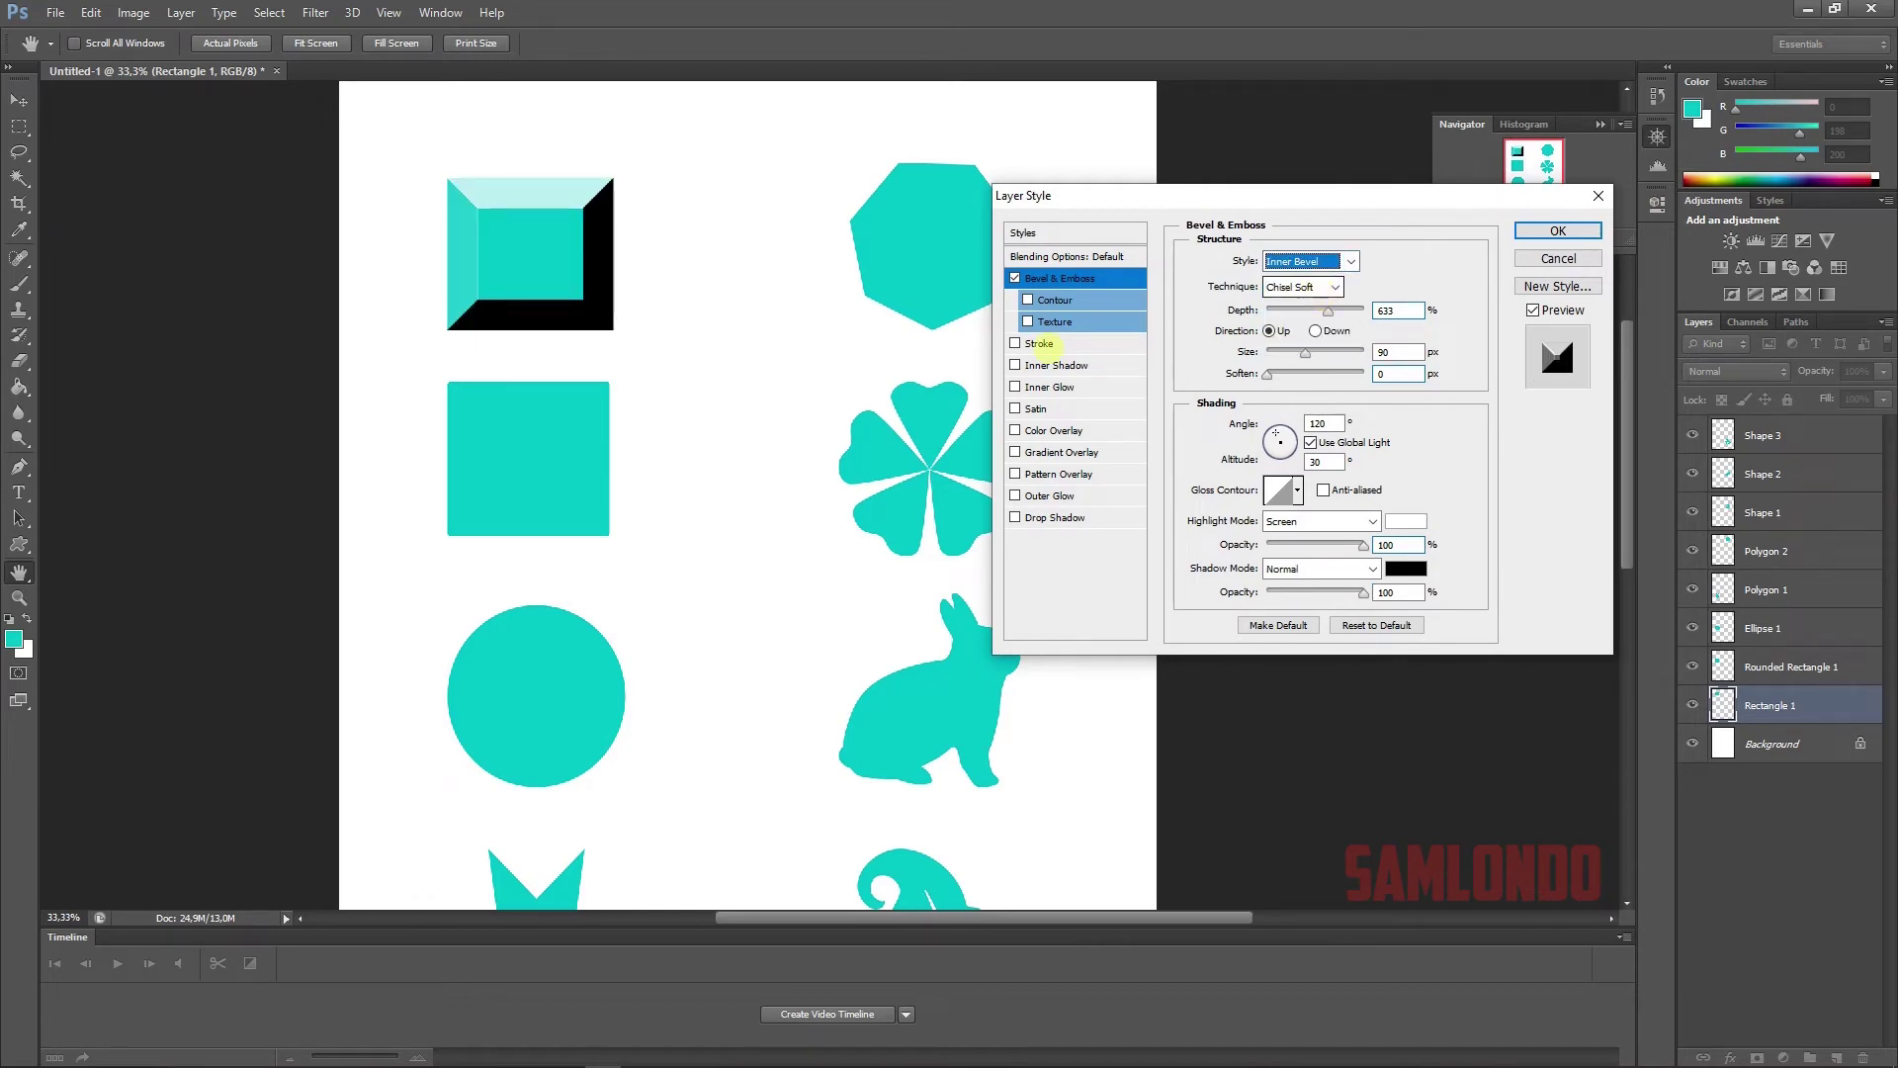
pyautogui.moveTo(1328, 312)
pyautogui.mouseDown()
pyautogui.moveTo(1365, 312)
pyautogui.moveTo(1269, 374)
pyautogui.mouseUp()
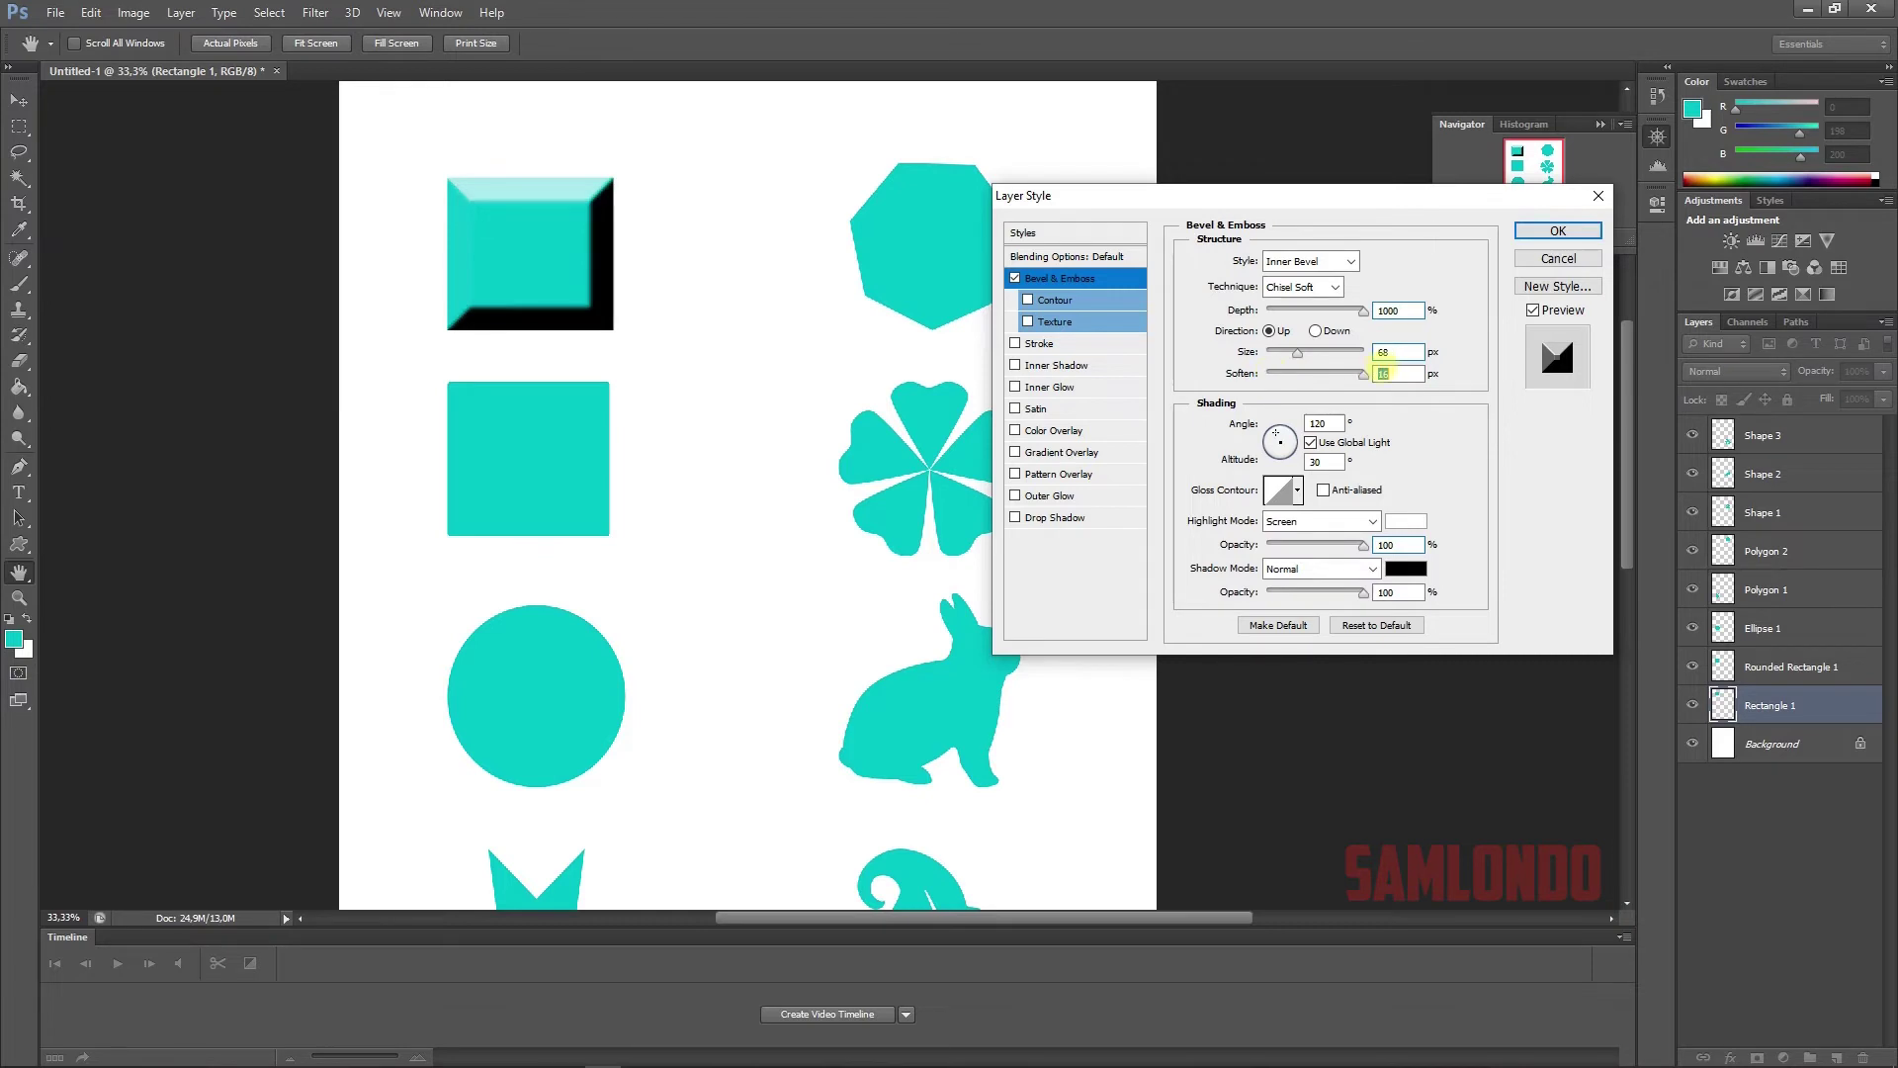
pyautogui.click(1315, 287)
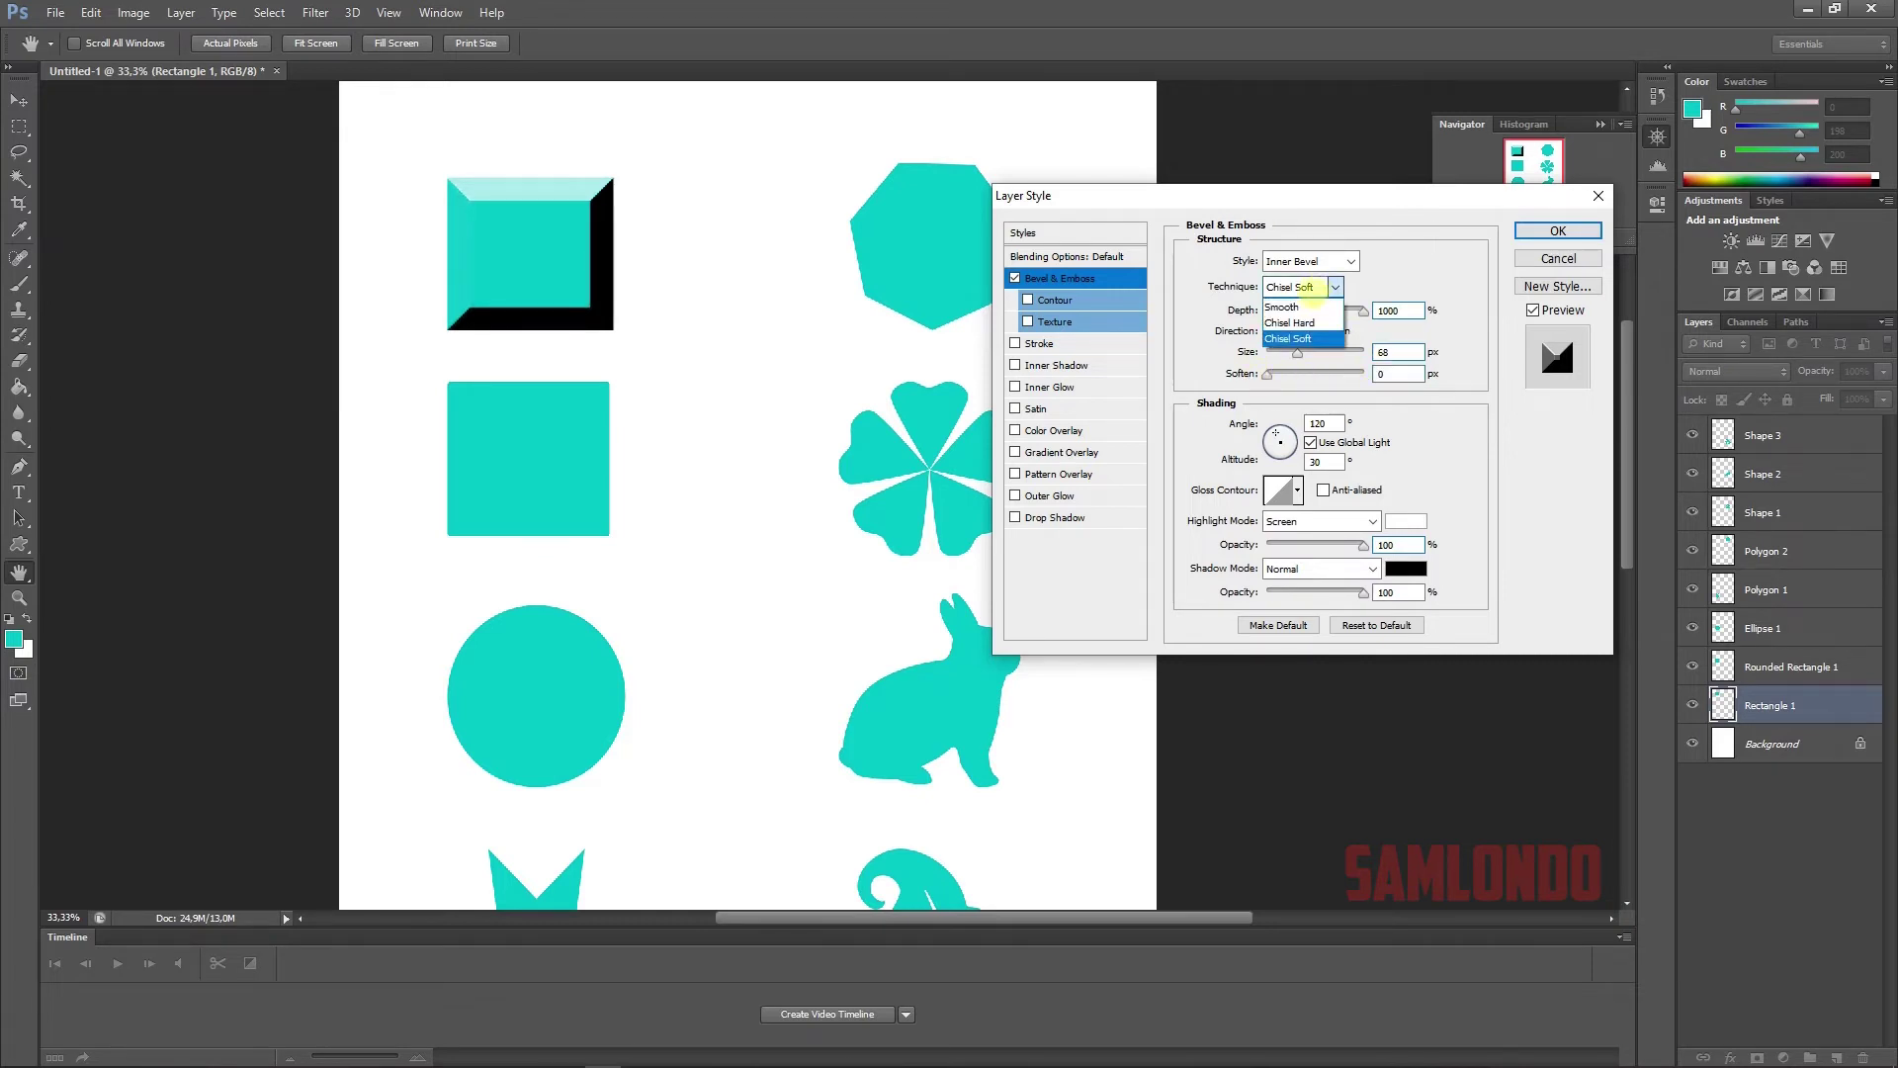
pyautogui.click(1306, 310)
pyautogui.click(1305, 288)
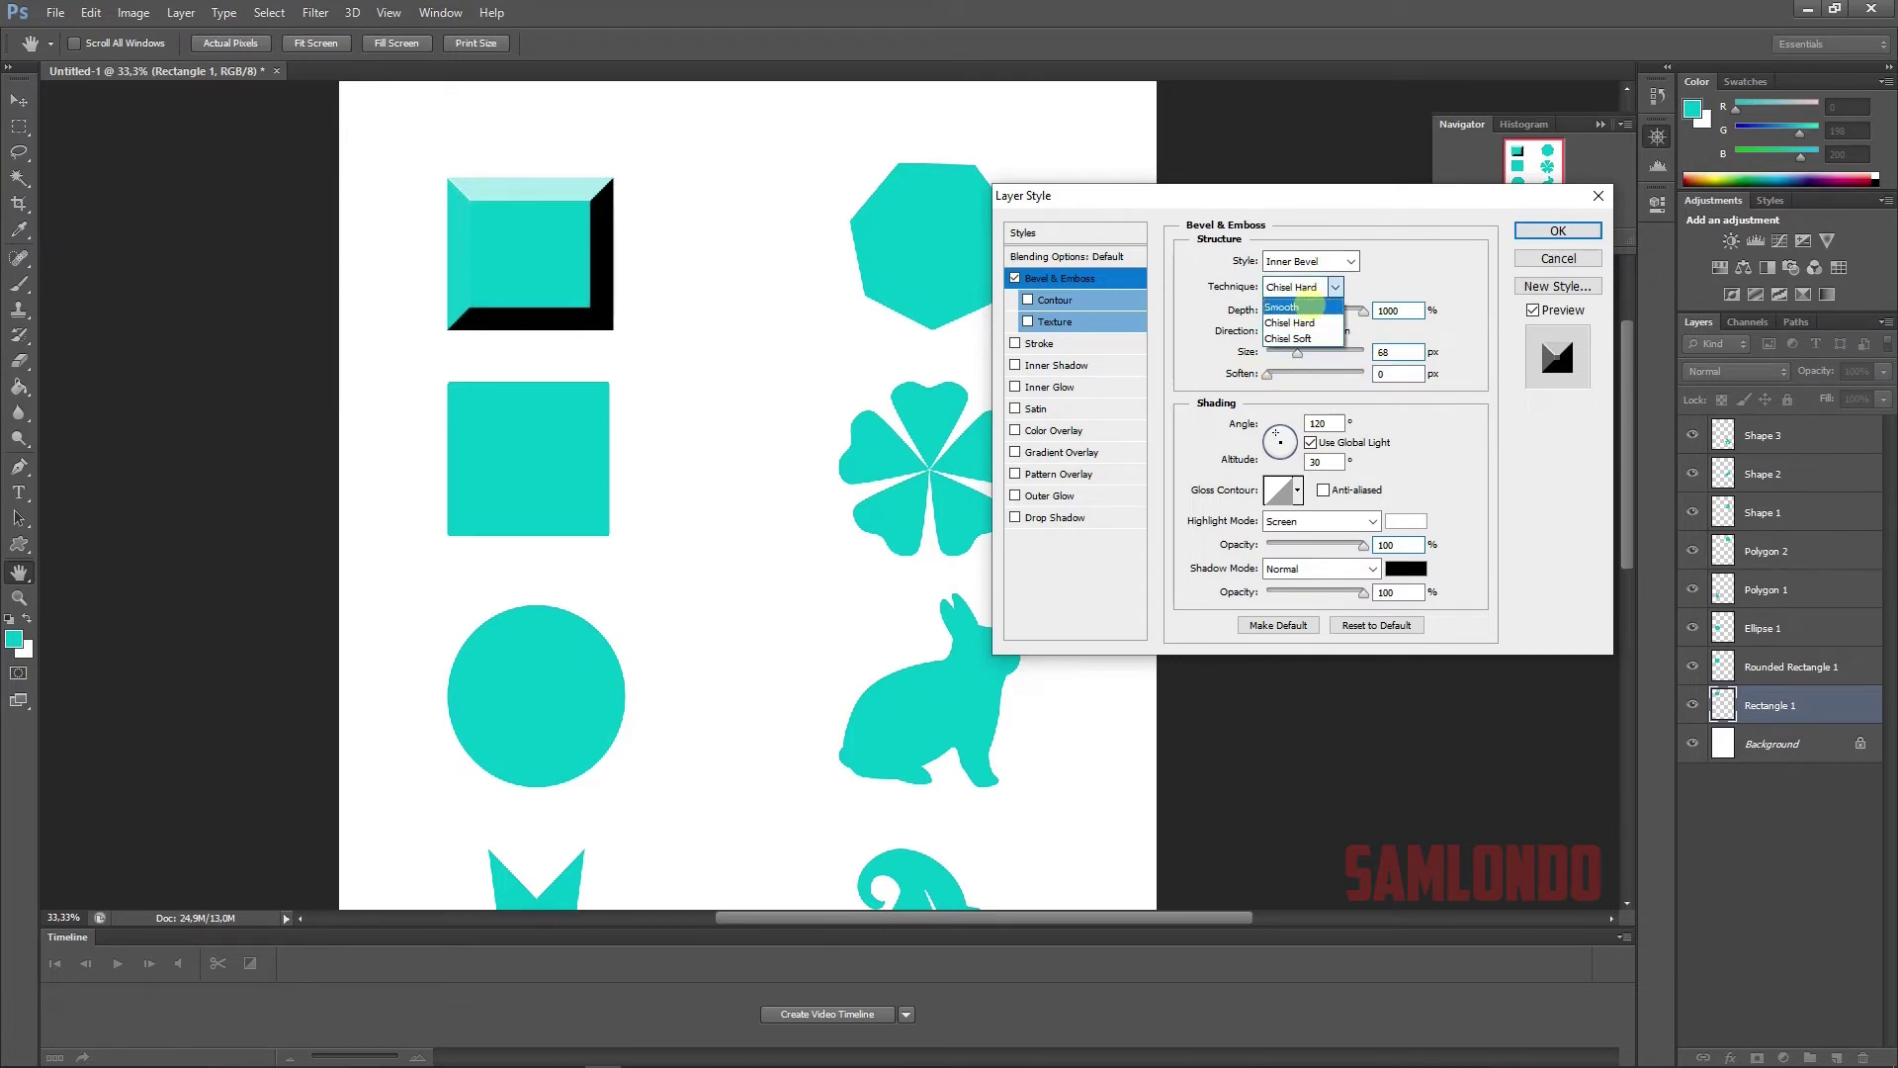
pyautogui.click(1305, 287)
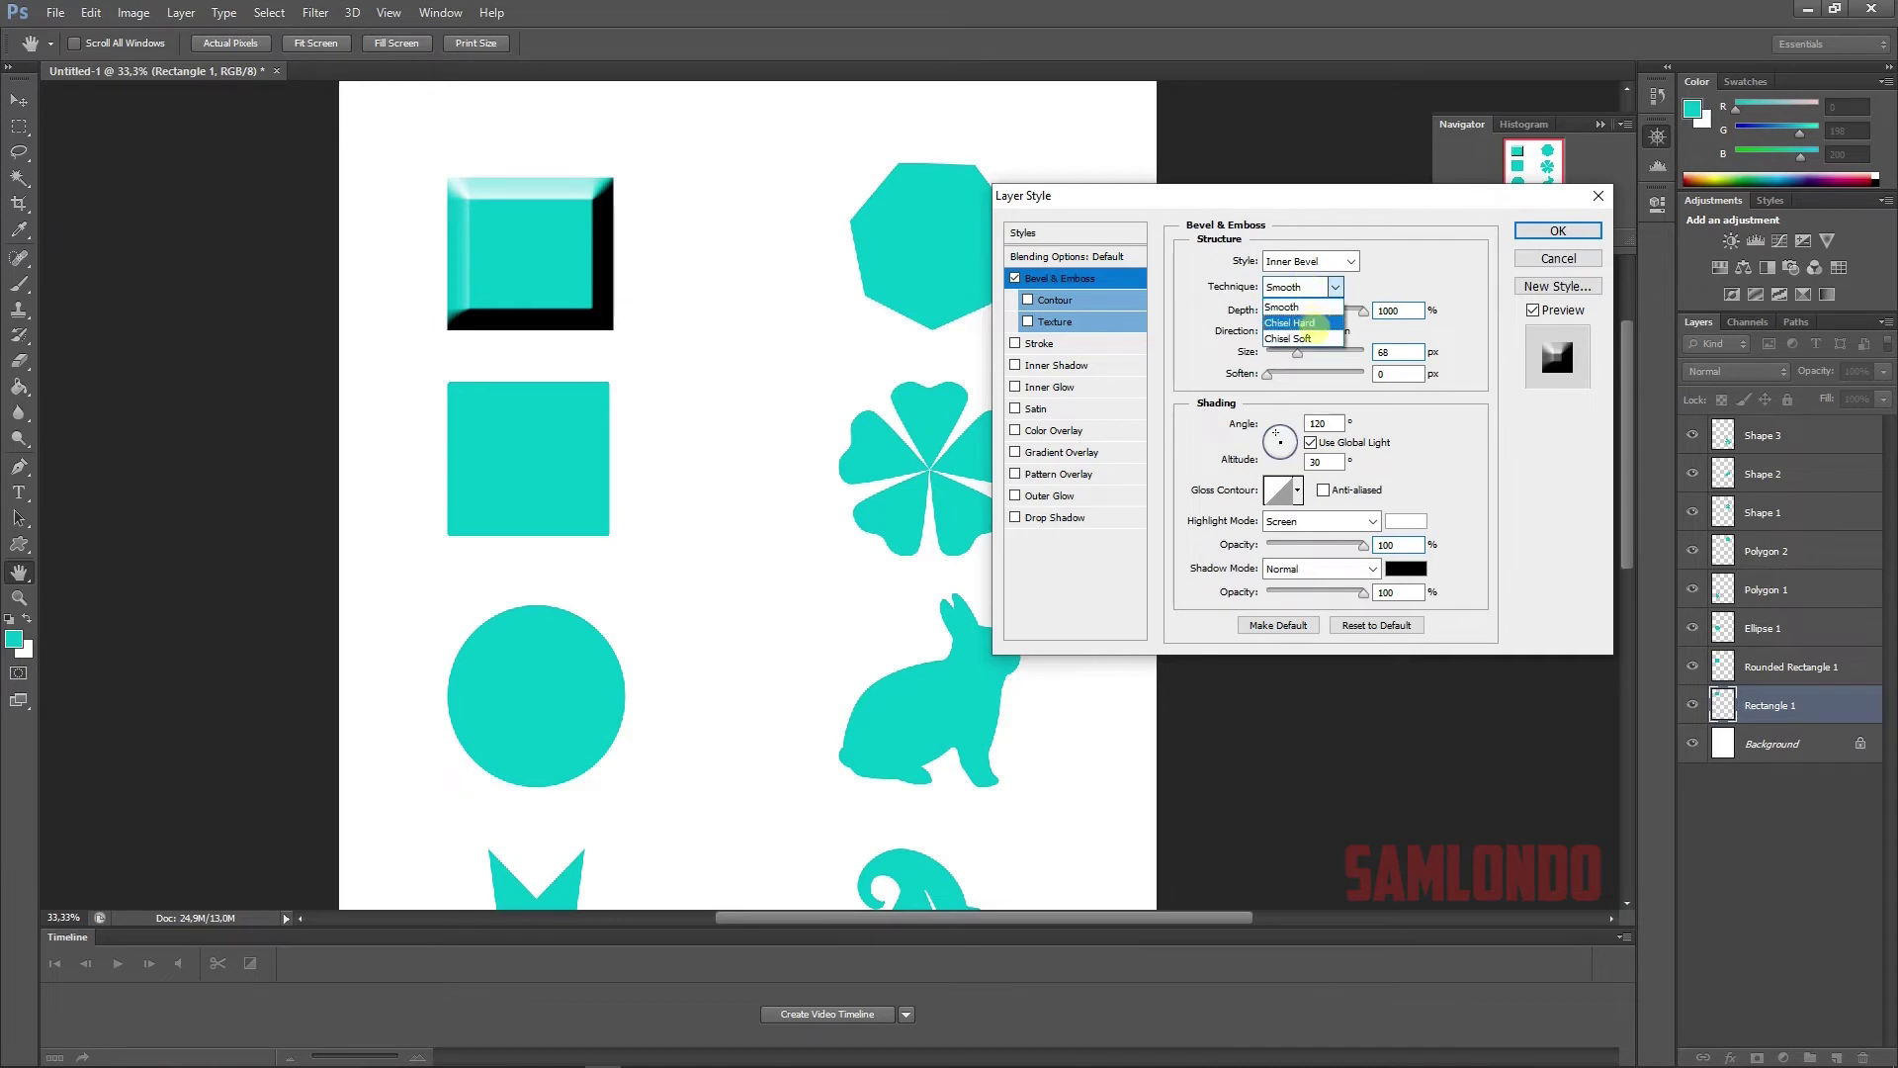
pyautogui.click(1296, 342)
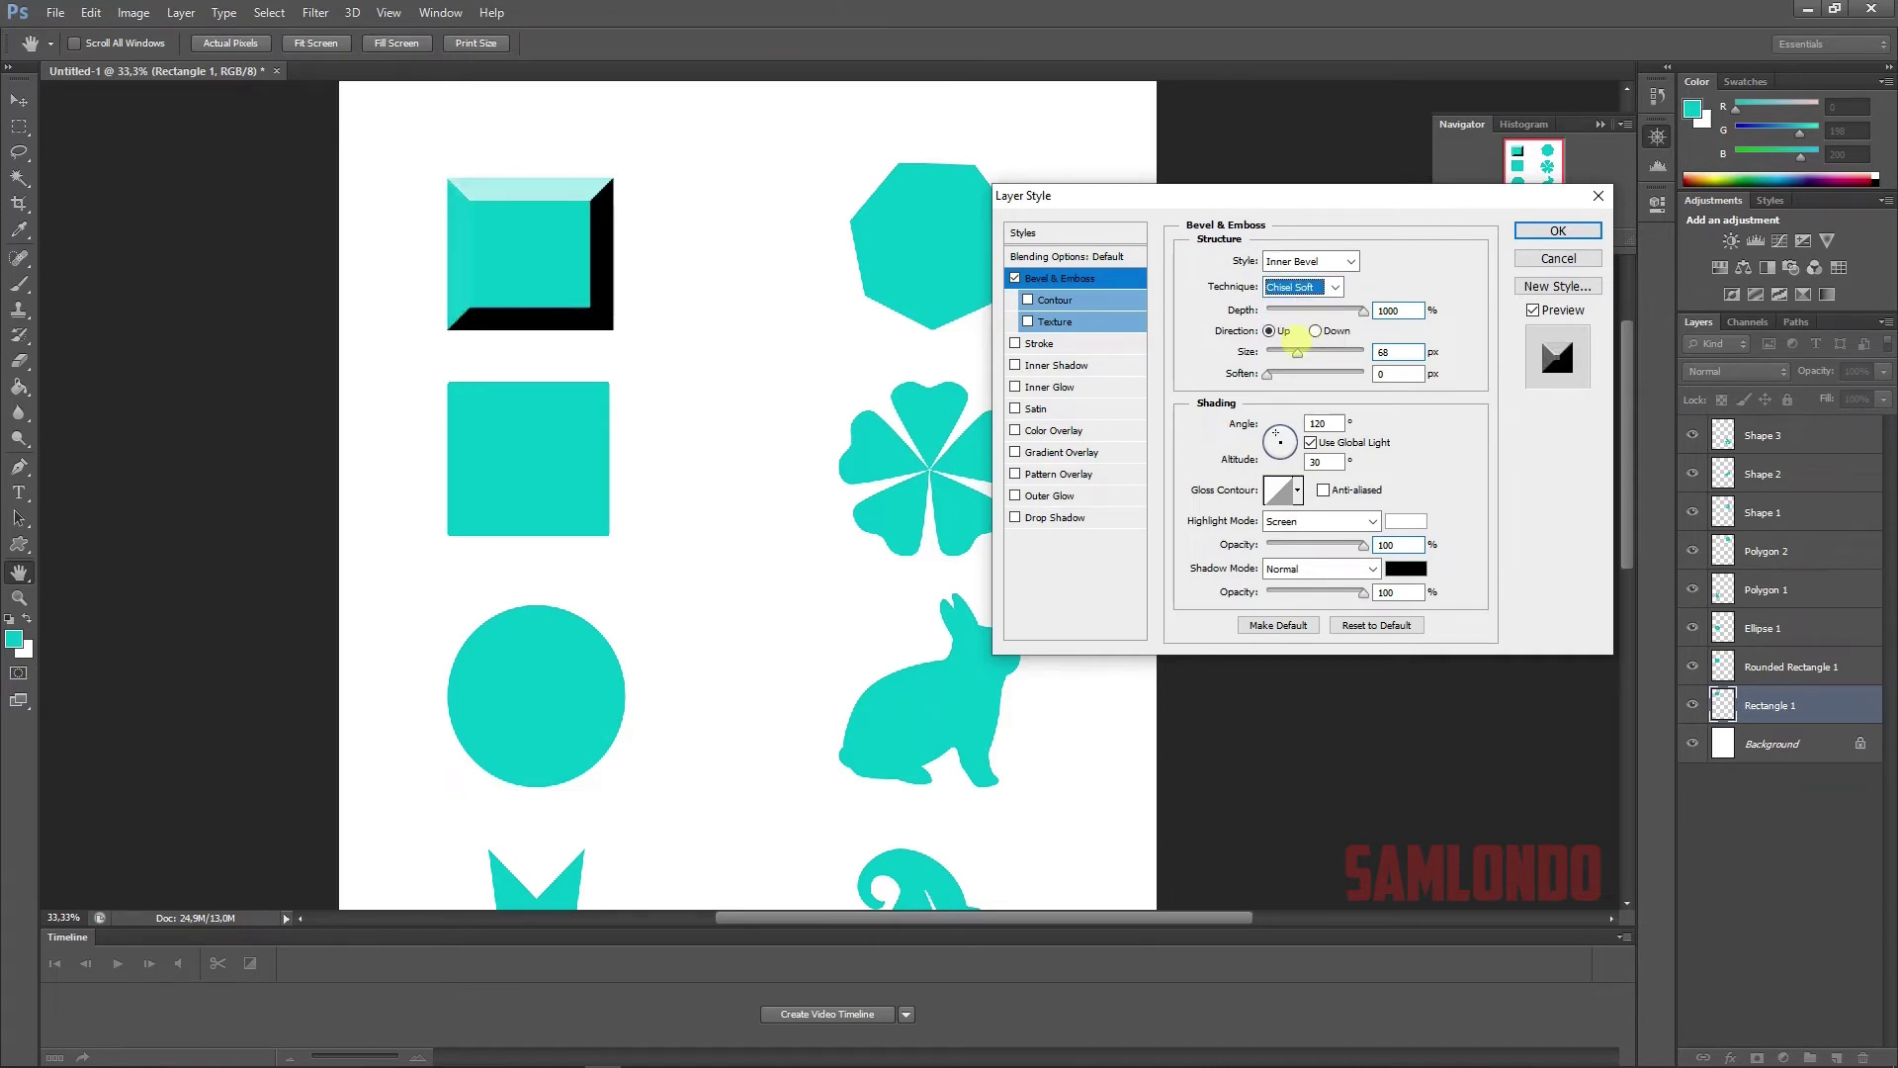
pyautogui.moveTo(1363, 545)
pyautogui.mouseDown()
pyautogui.moveTo(1342, 545)
pyautogui.moveTo(1379, 545)
pyautogui.mouseUp()
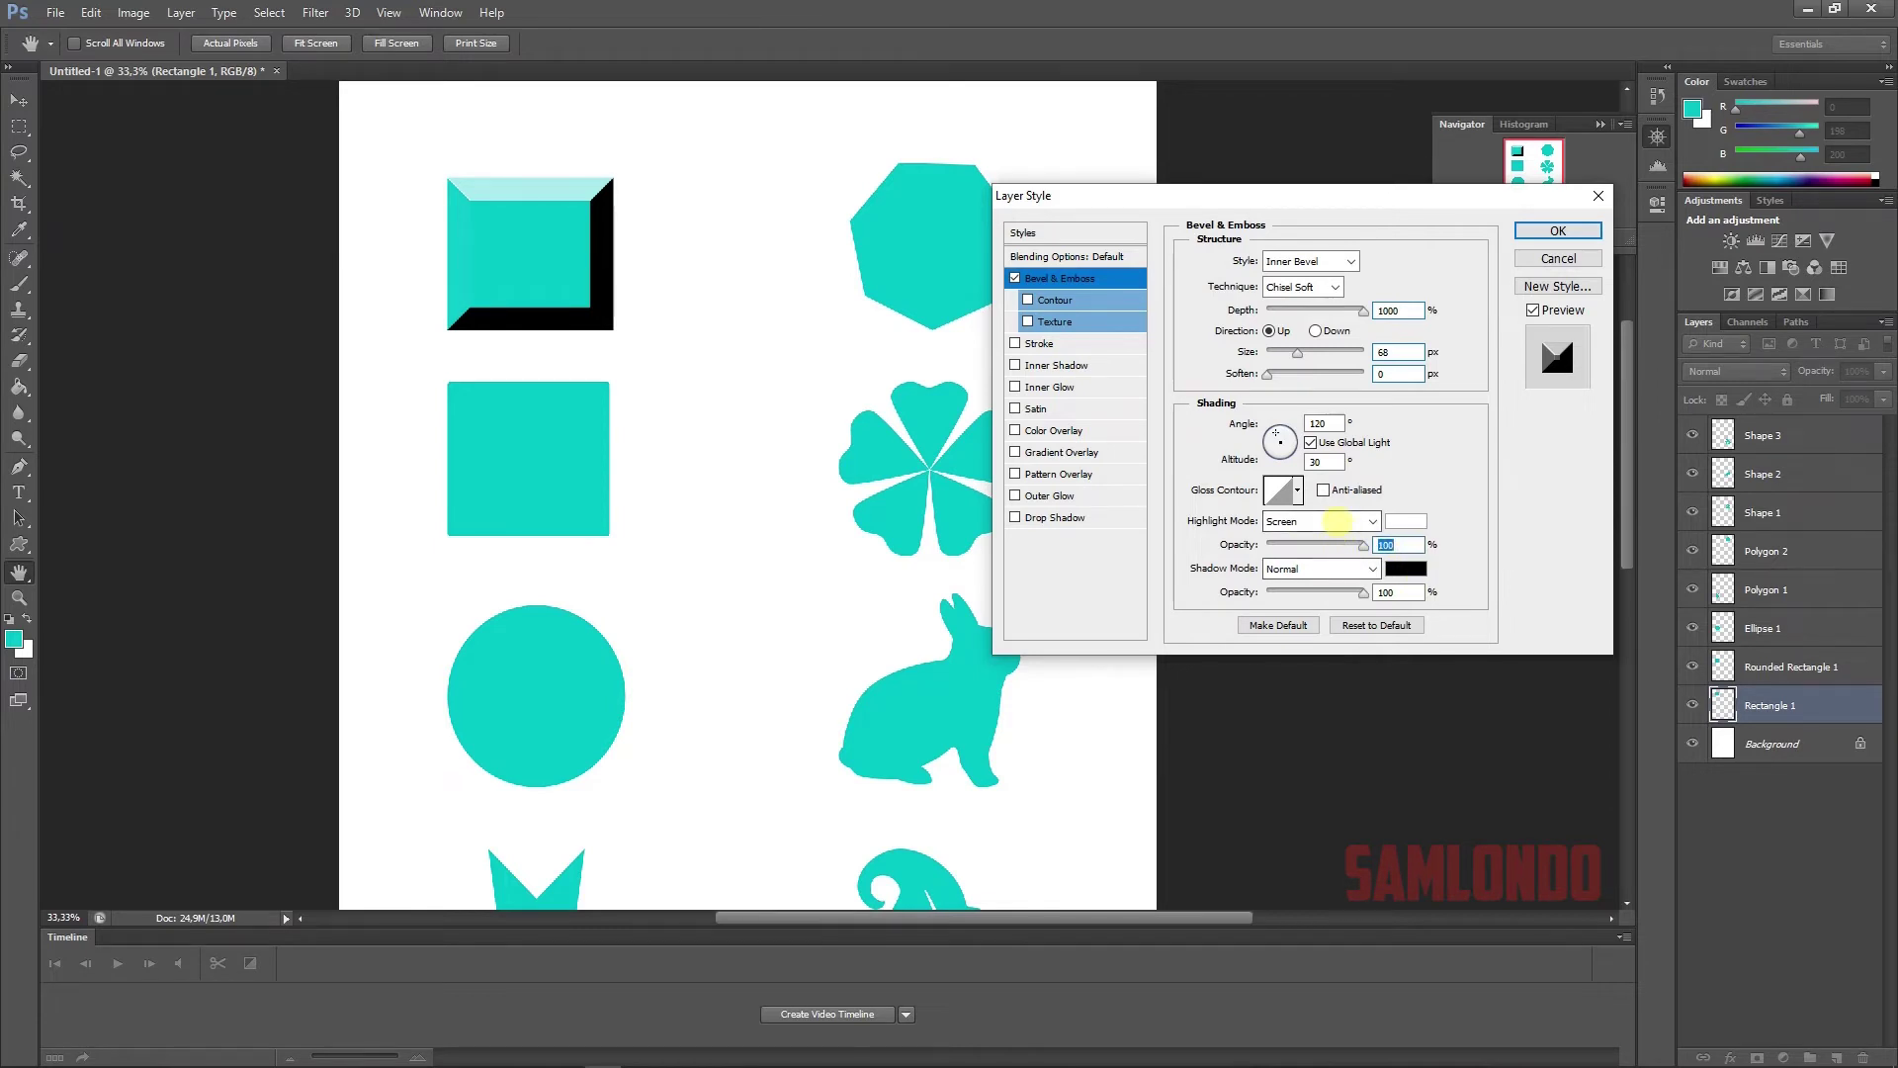
pyautogui.click(1337, 521)
pyautogui.click(1318, 541)
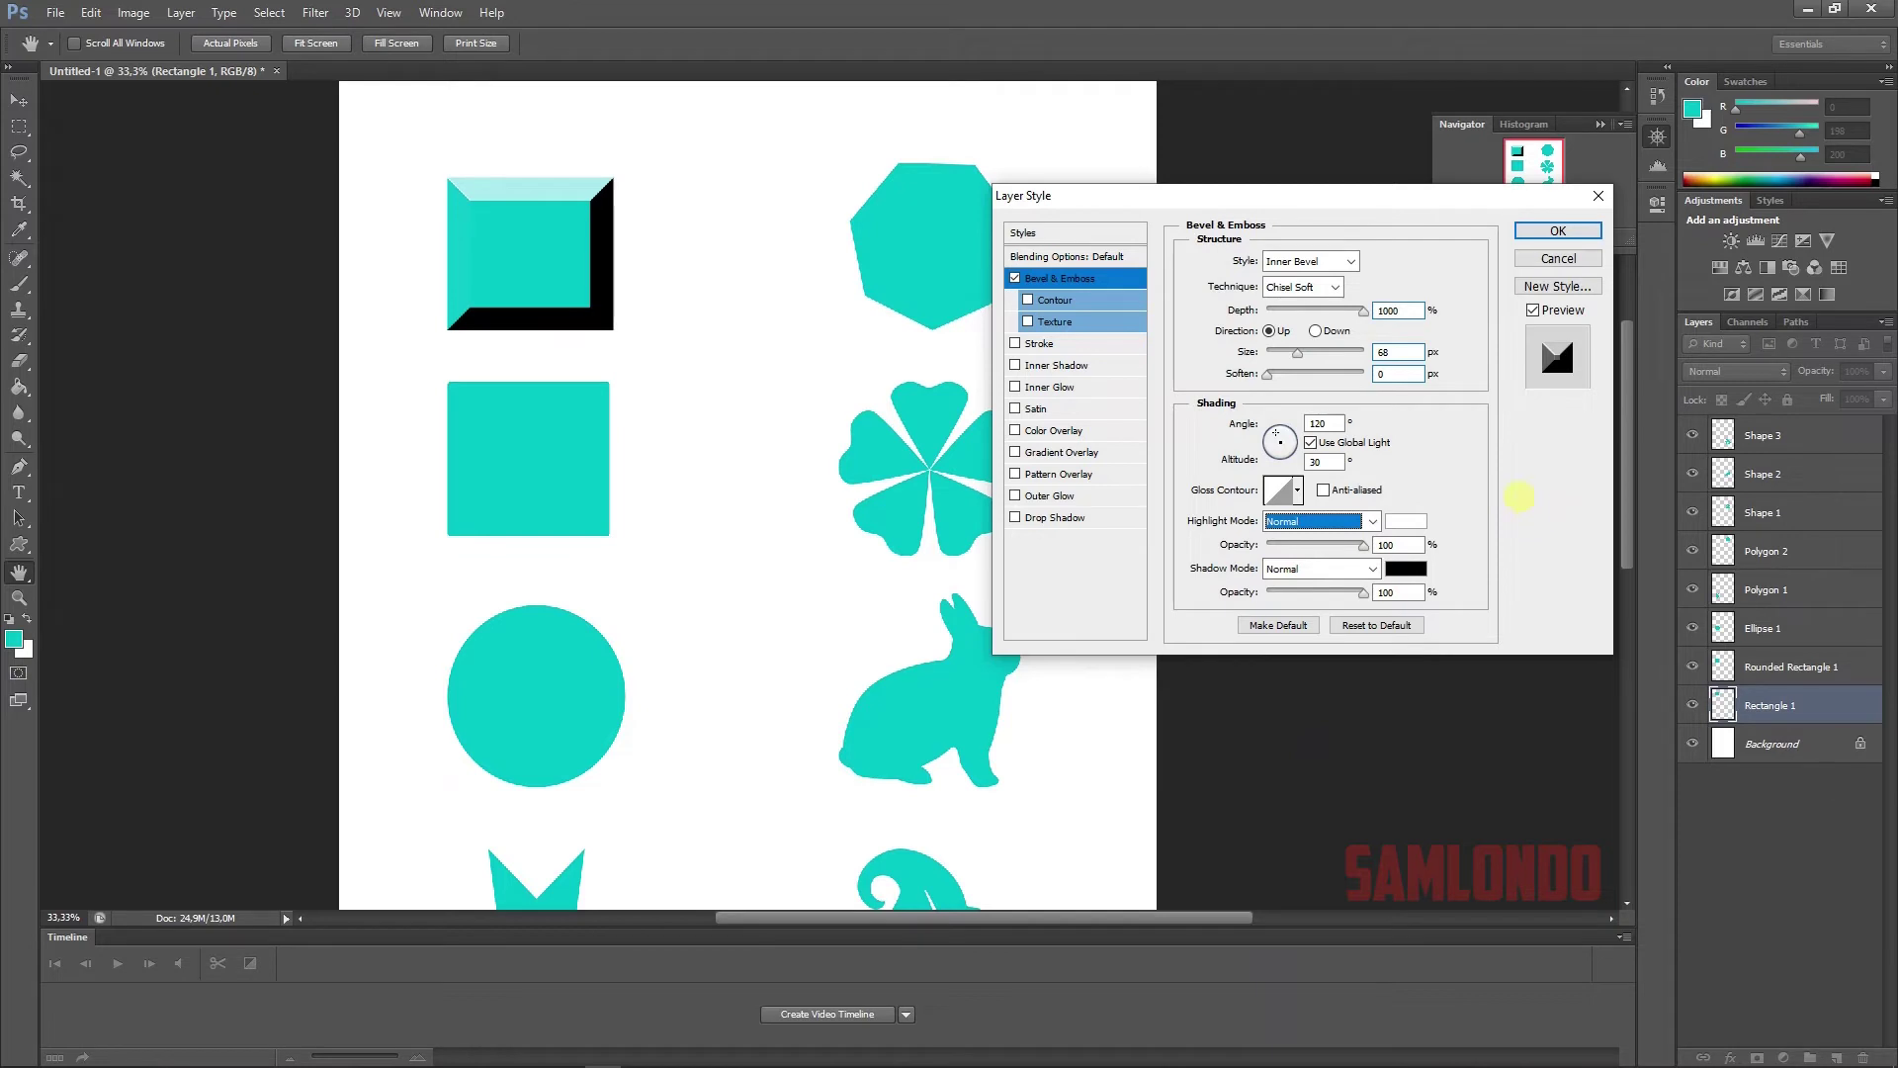
pyautogui.click(1293, 259)
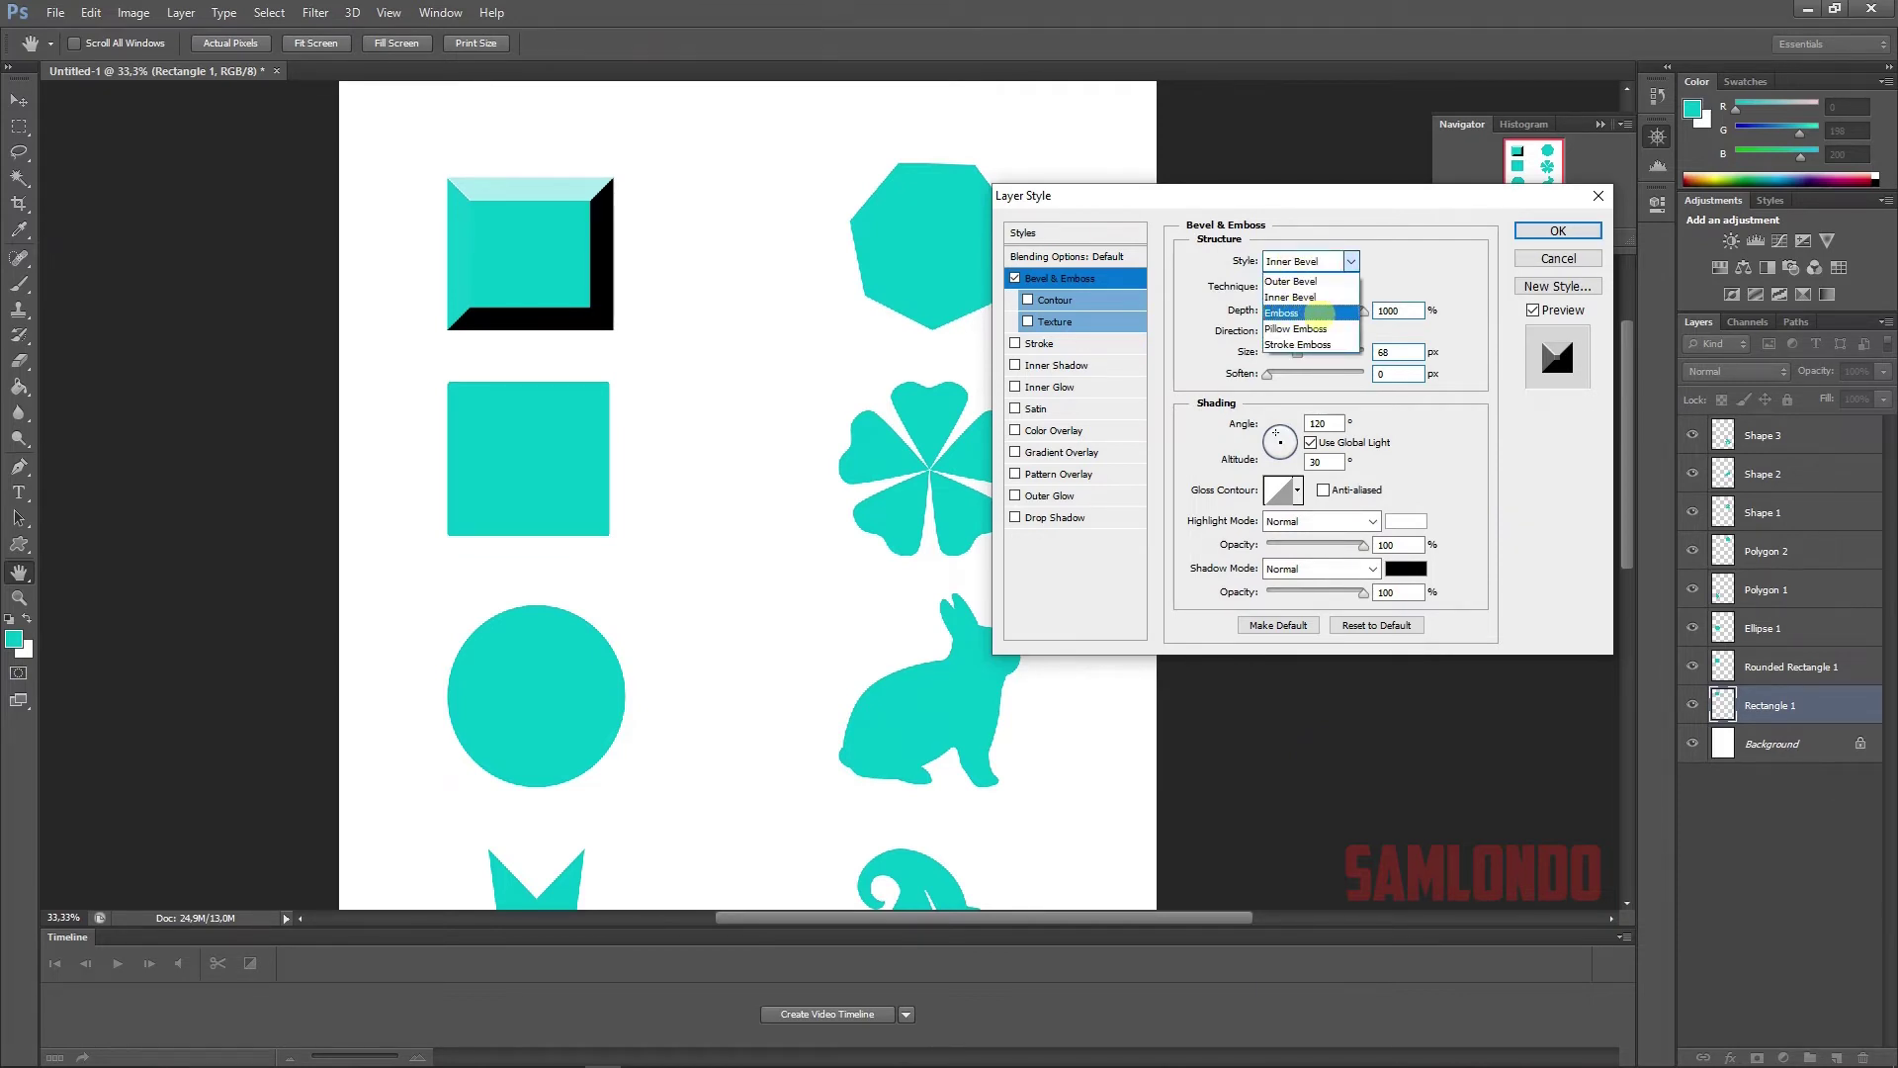
# - Switch the bevel style to Emboss, keeping the Chisel Soft technique
pyautogui.click(1296, 312)
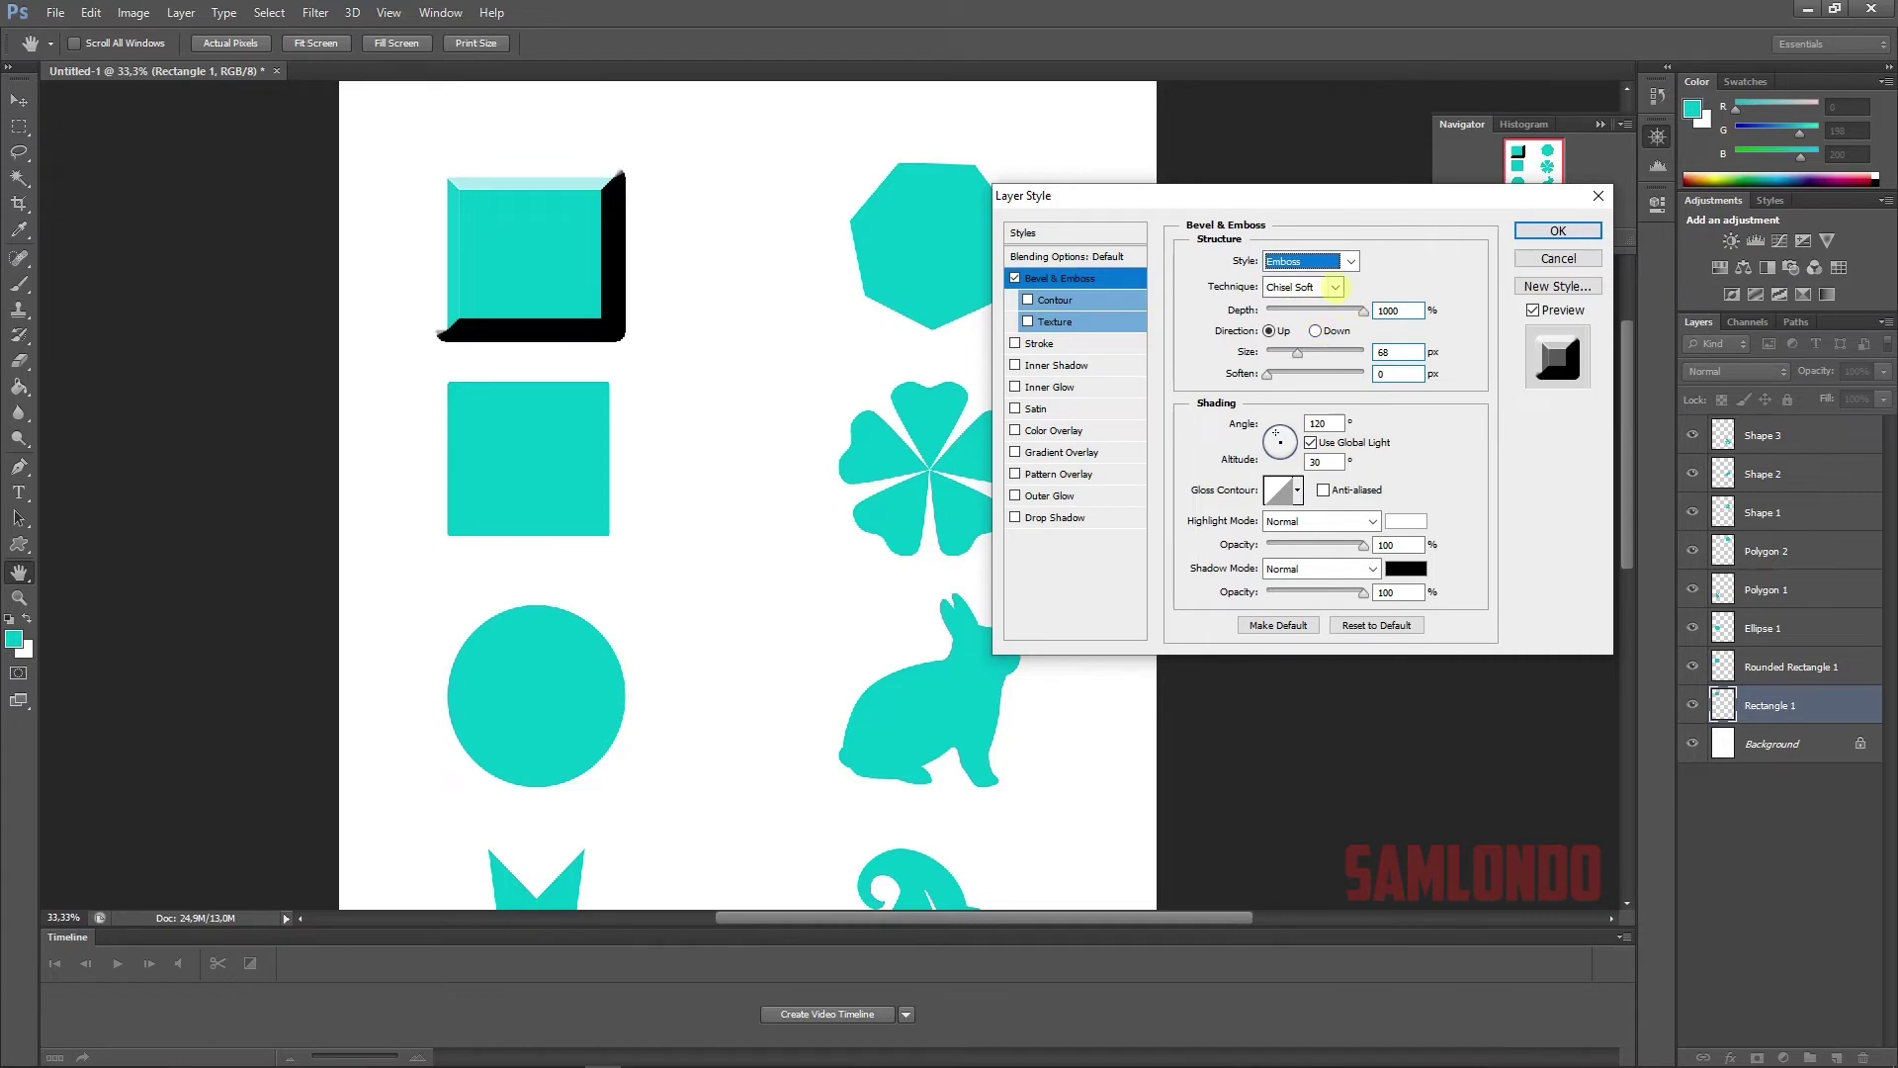
pyautogui.click(1325, 287)
pyautogui.click(1307, 291)
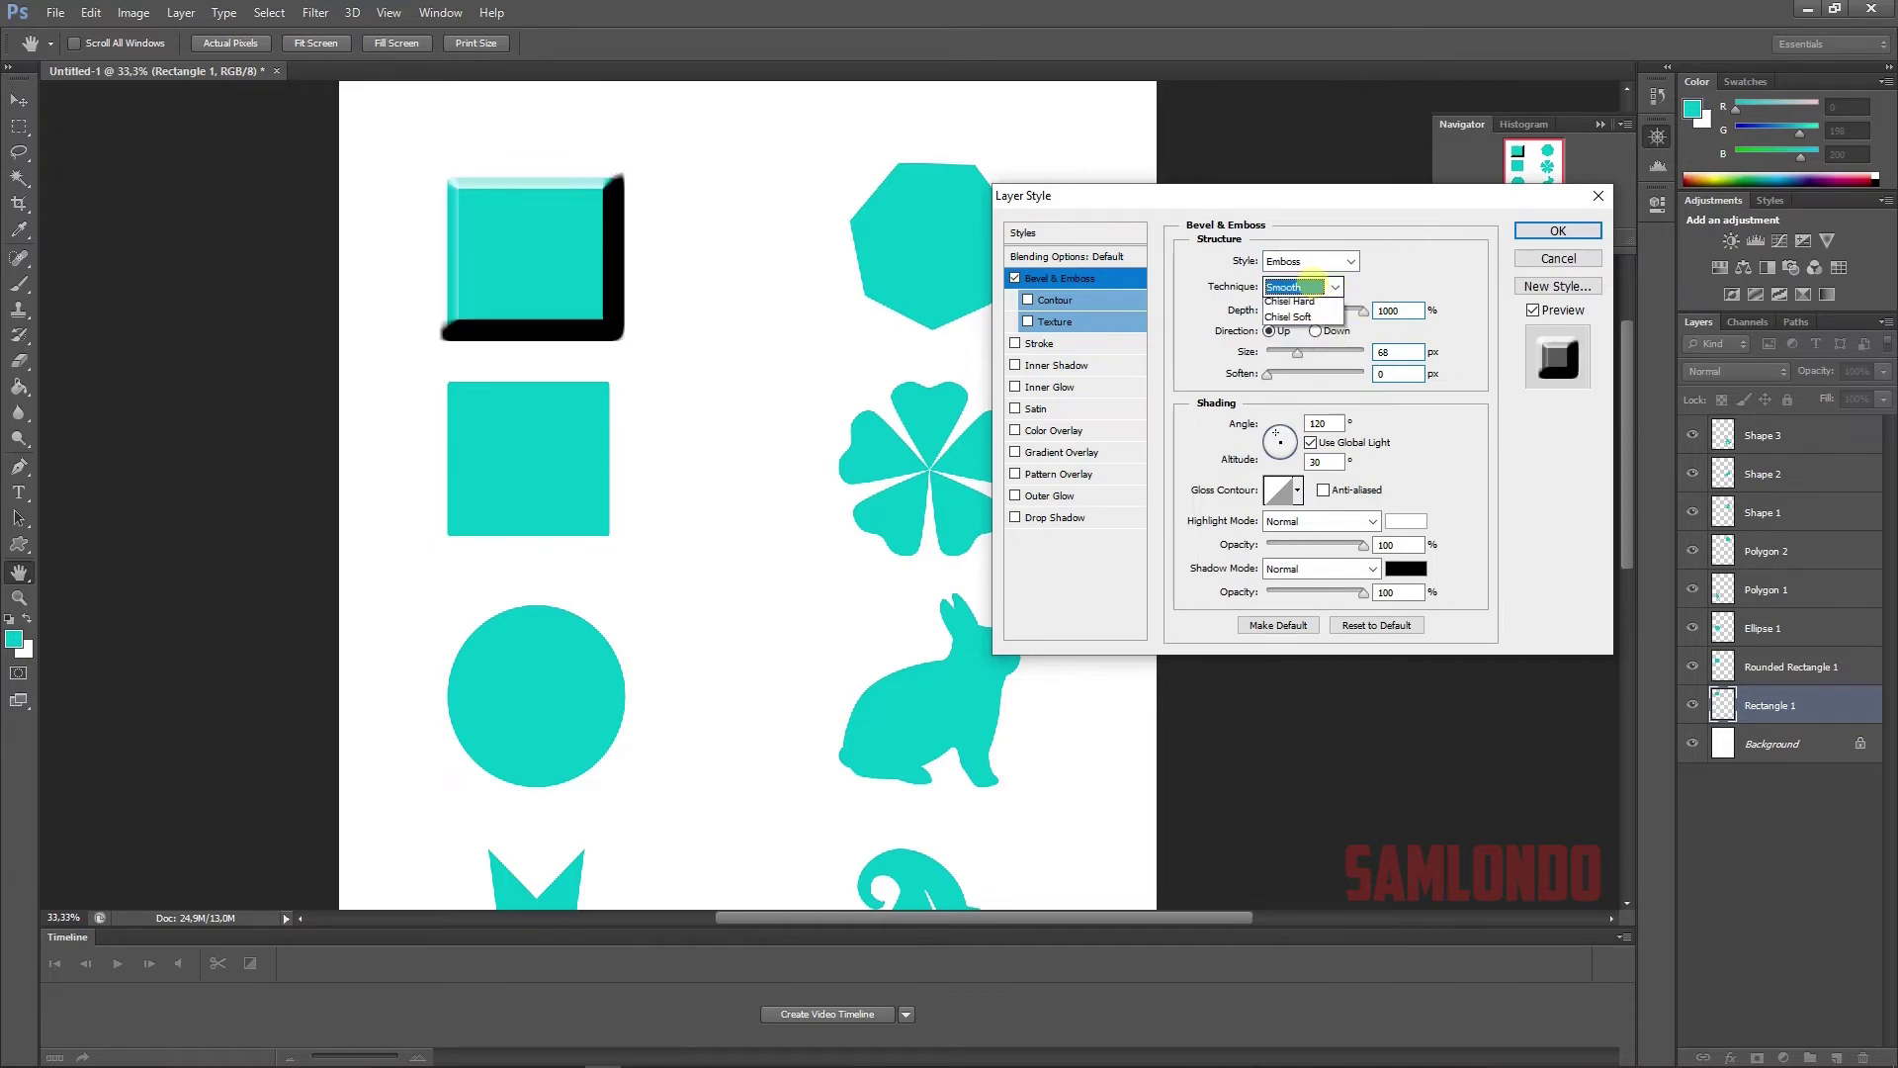
pyautogui.click(1303, 314)
pyautogui.click(1303, 285)
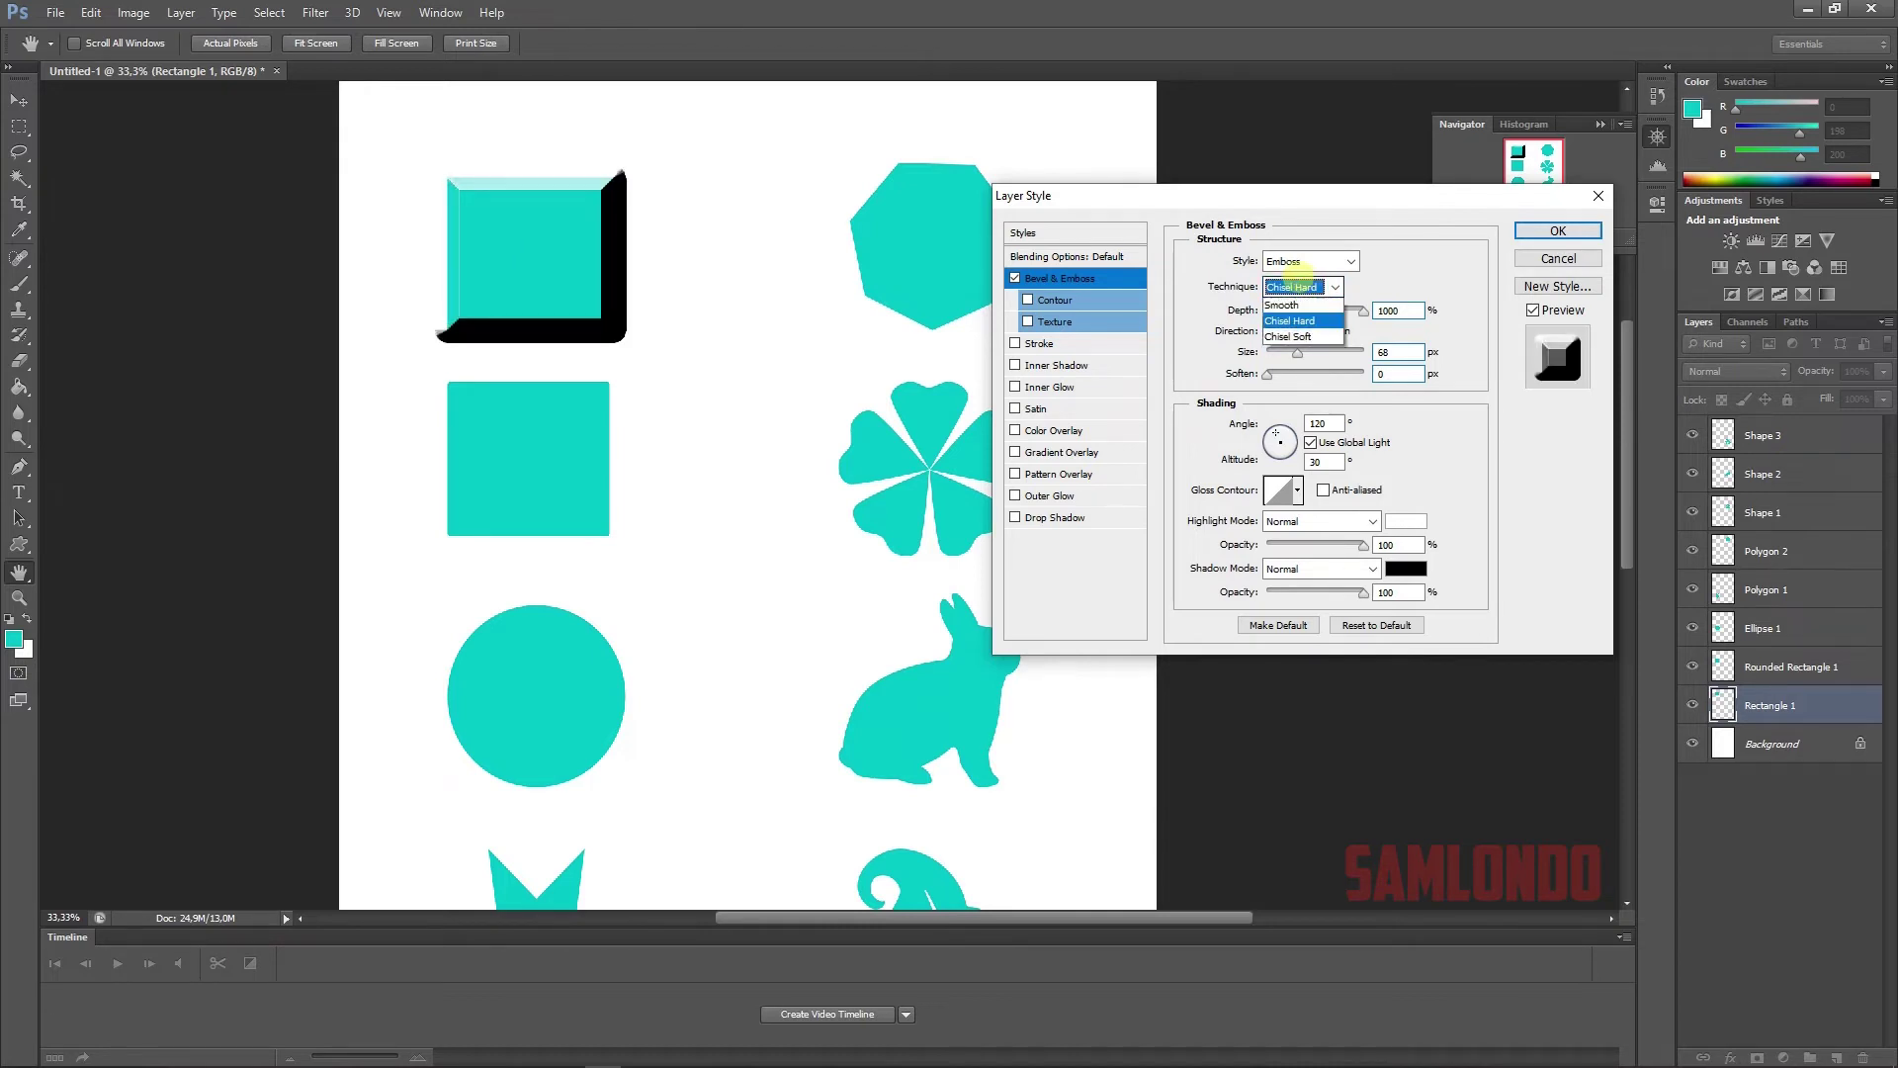
pyautogui.click(1296, 348)
# - Set bevel Size to 76 px and Soften to 6, testing shadow and highlight opacities
pyautogui.moveTo(1296, 352); pyautogui.dragTo(1300, 352)
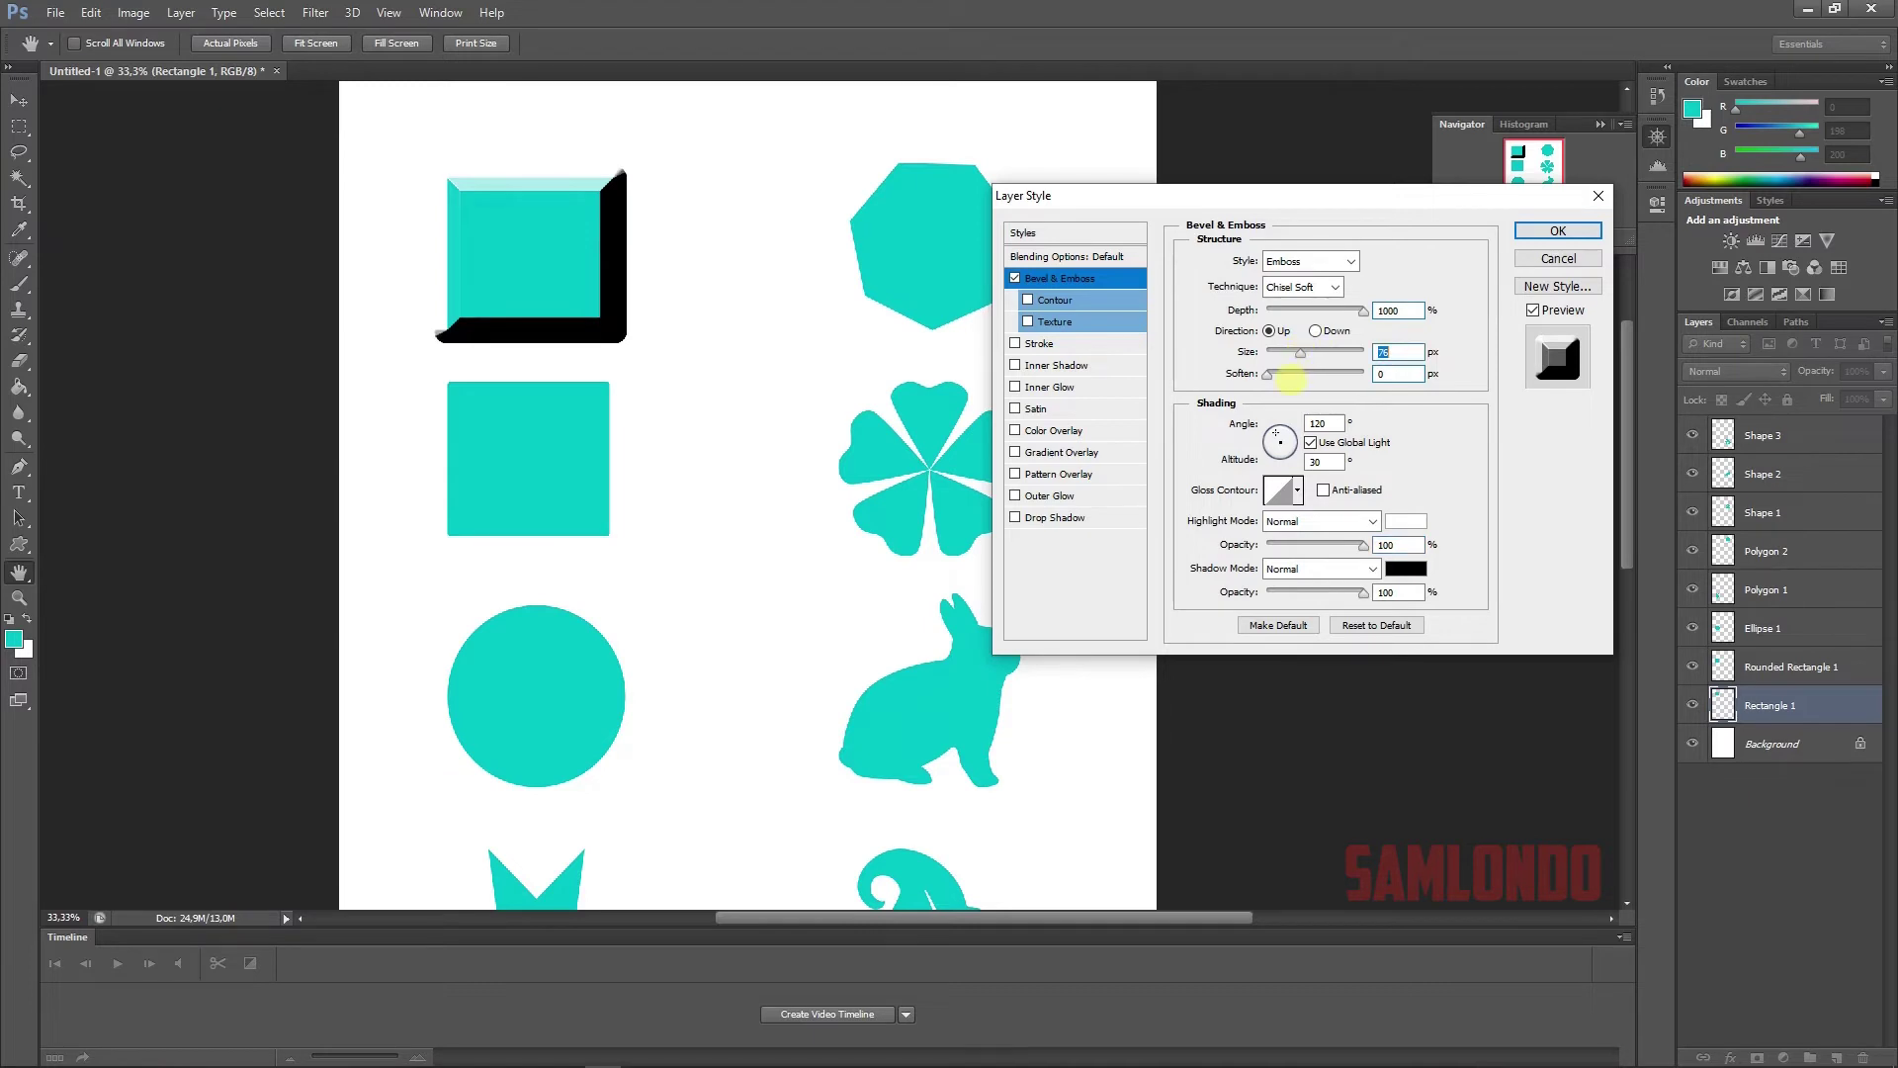
pyautogui.moveTo(1266, 374); pyautogui.dragTo(1284, 374)
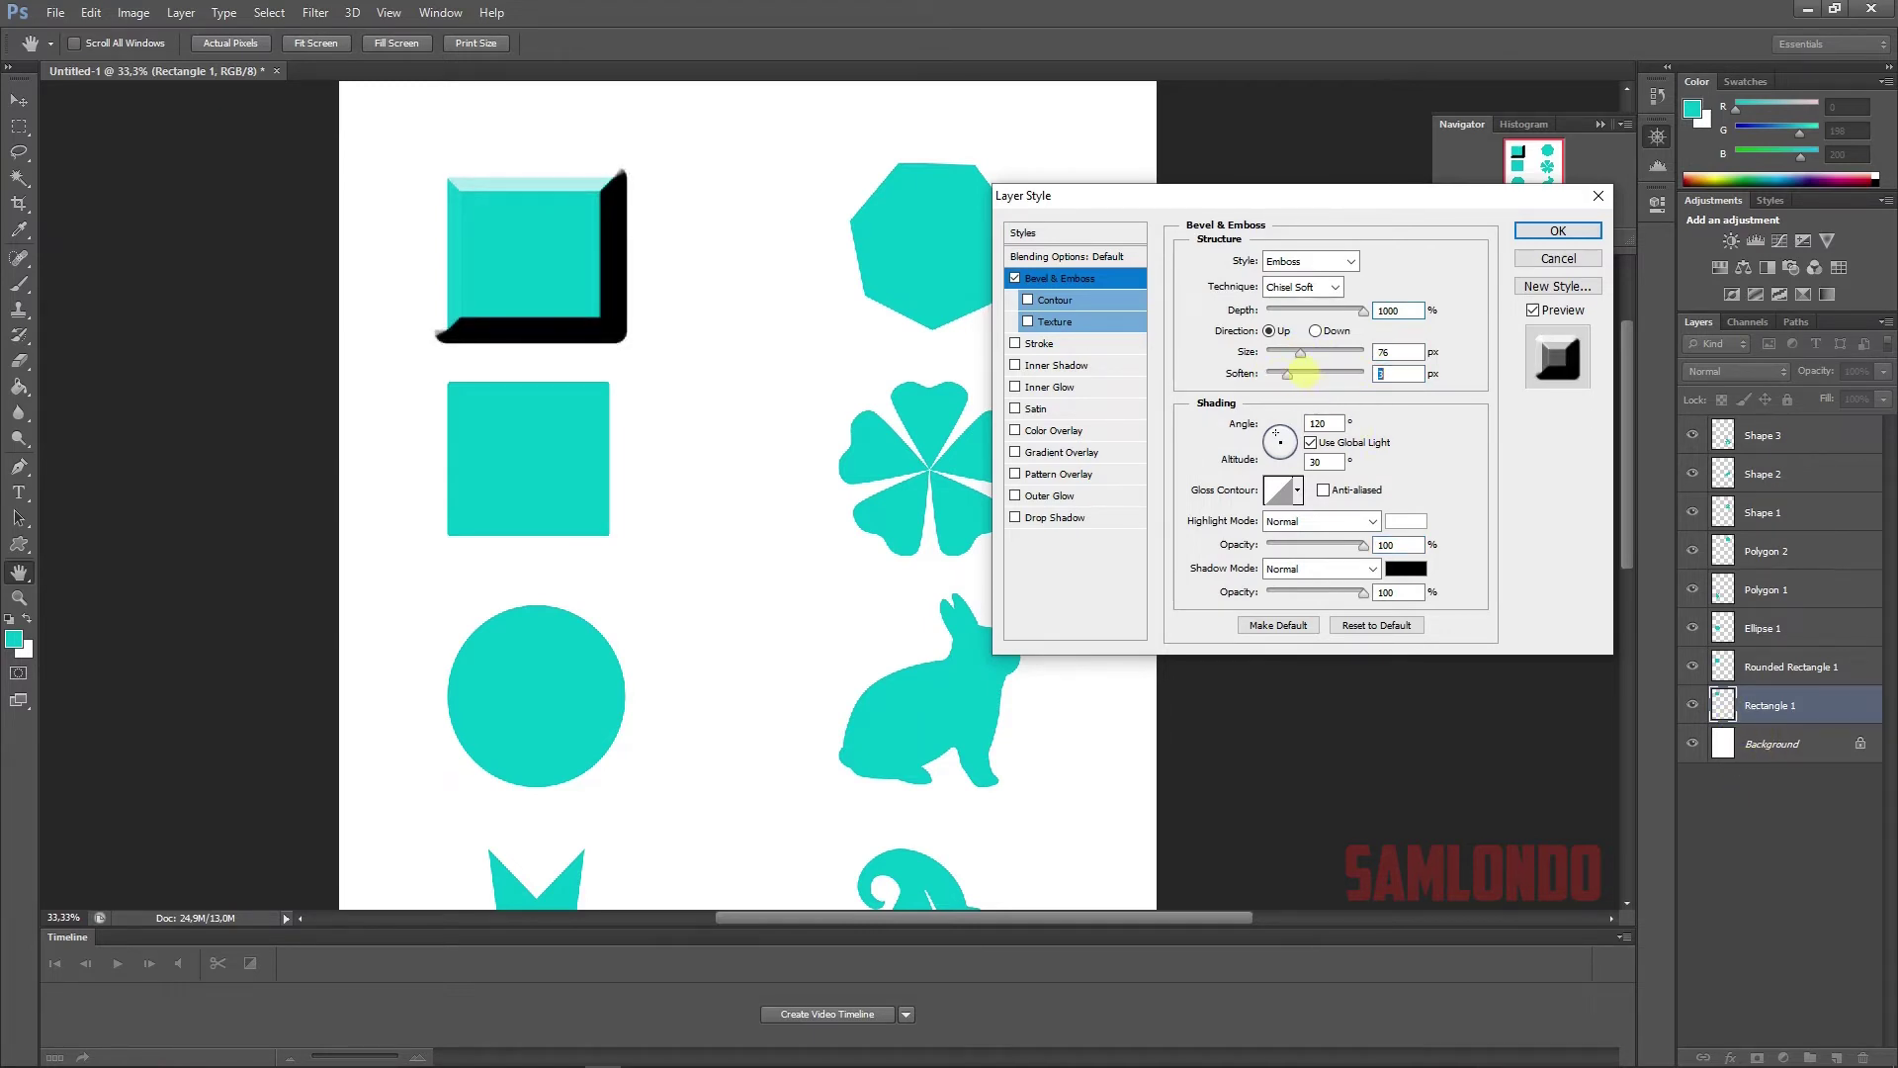
pyautogui.moveTo(1304, 372); pyautogui.dragTo(1281, 374)
pyautogui.moveTo(1307, 373); pyautogui.dragTo(1301, 374)
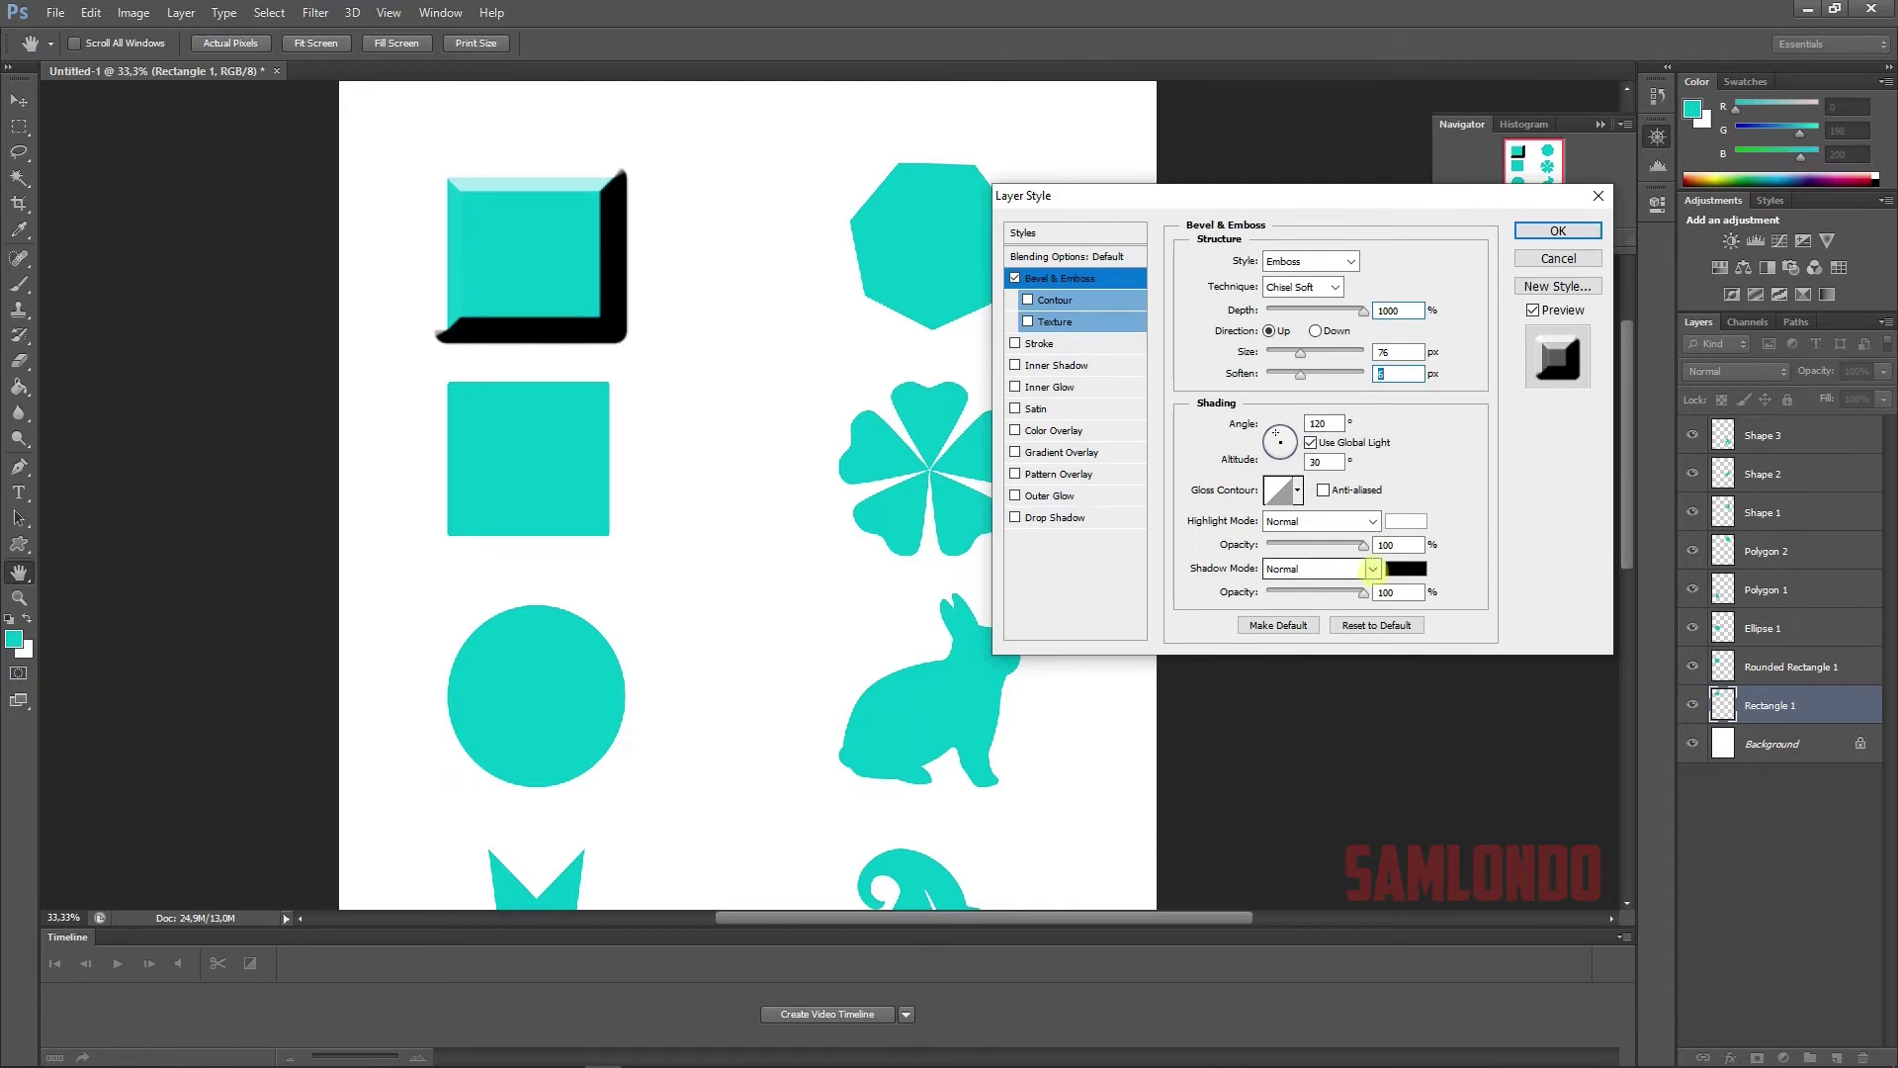
pyautogui.moveTo(1363, 593)
pyautogui.mouseDown()
pyautogui.moveTo(1272, 593)
pyautogui.moveTo(1451, 593)
pyautogui.mouseUp()
pyautogui.moveTo(1364, 544)
pyautogui.mouseDown()
pyautogui.moveTo(1325, 543)
pyautogui.moveTo(1408, 543)
pyautogui.mouseUp()
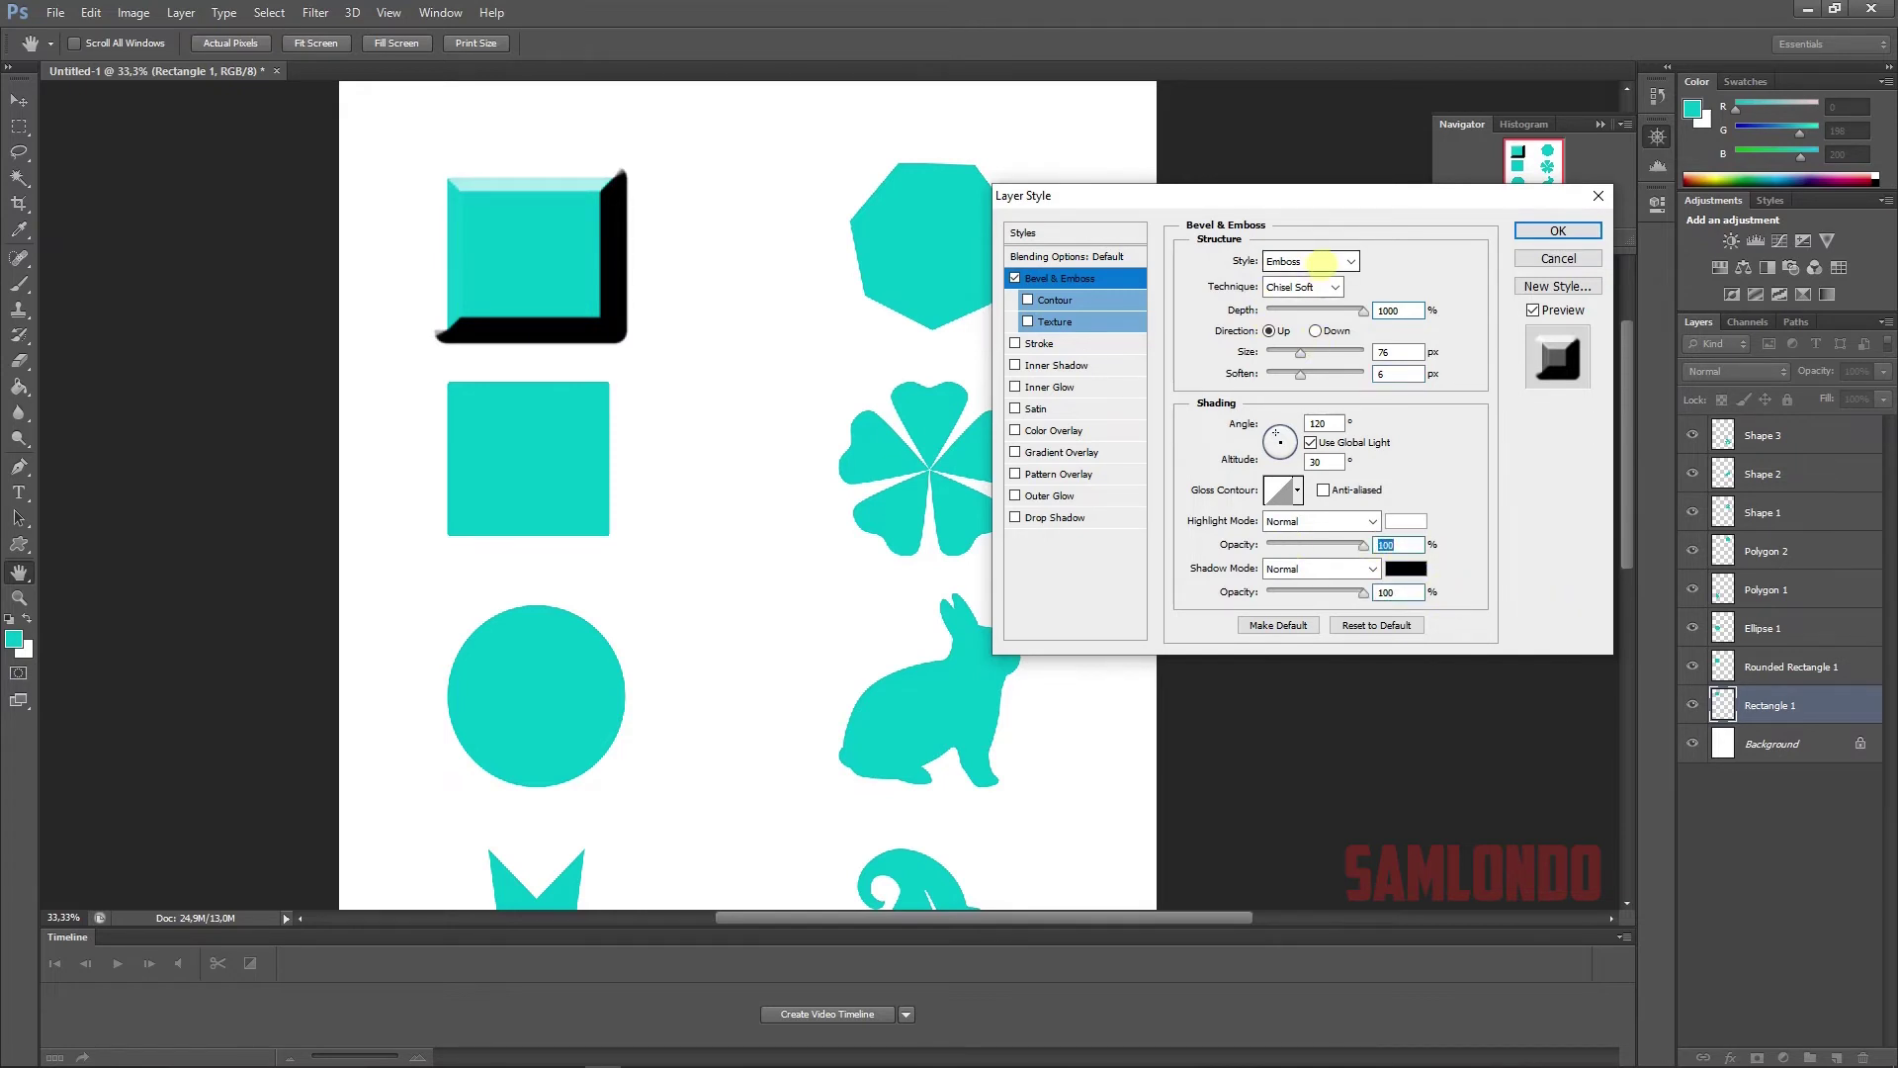
# - Switch the bevel to Pillow Emboss and compare Chisel Hard, Smooth and Chisel Soft techniques
pyautogui.click(1323, 260)
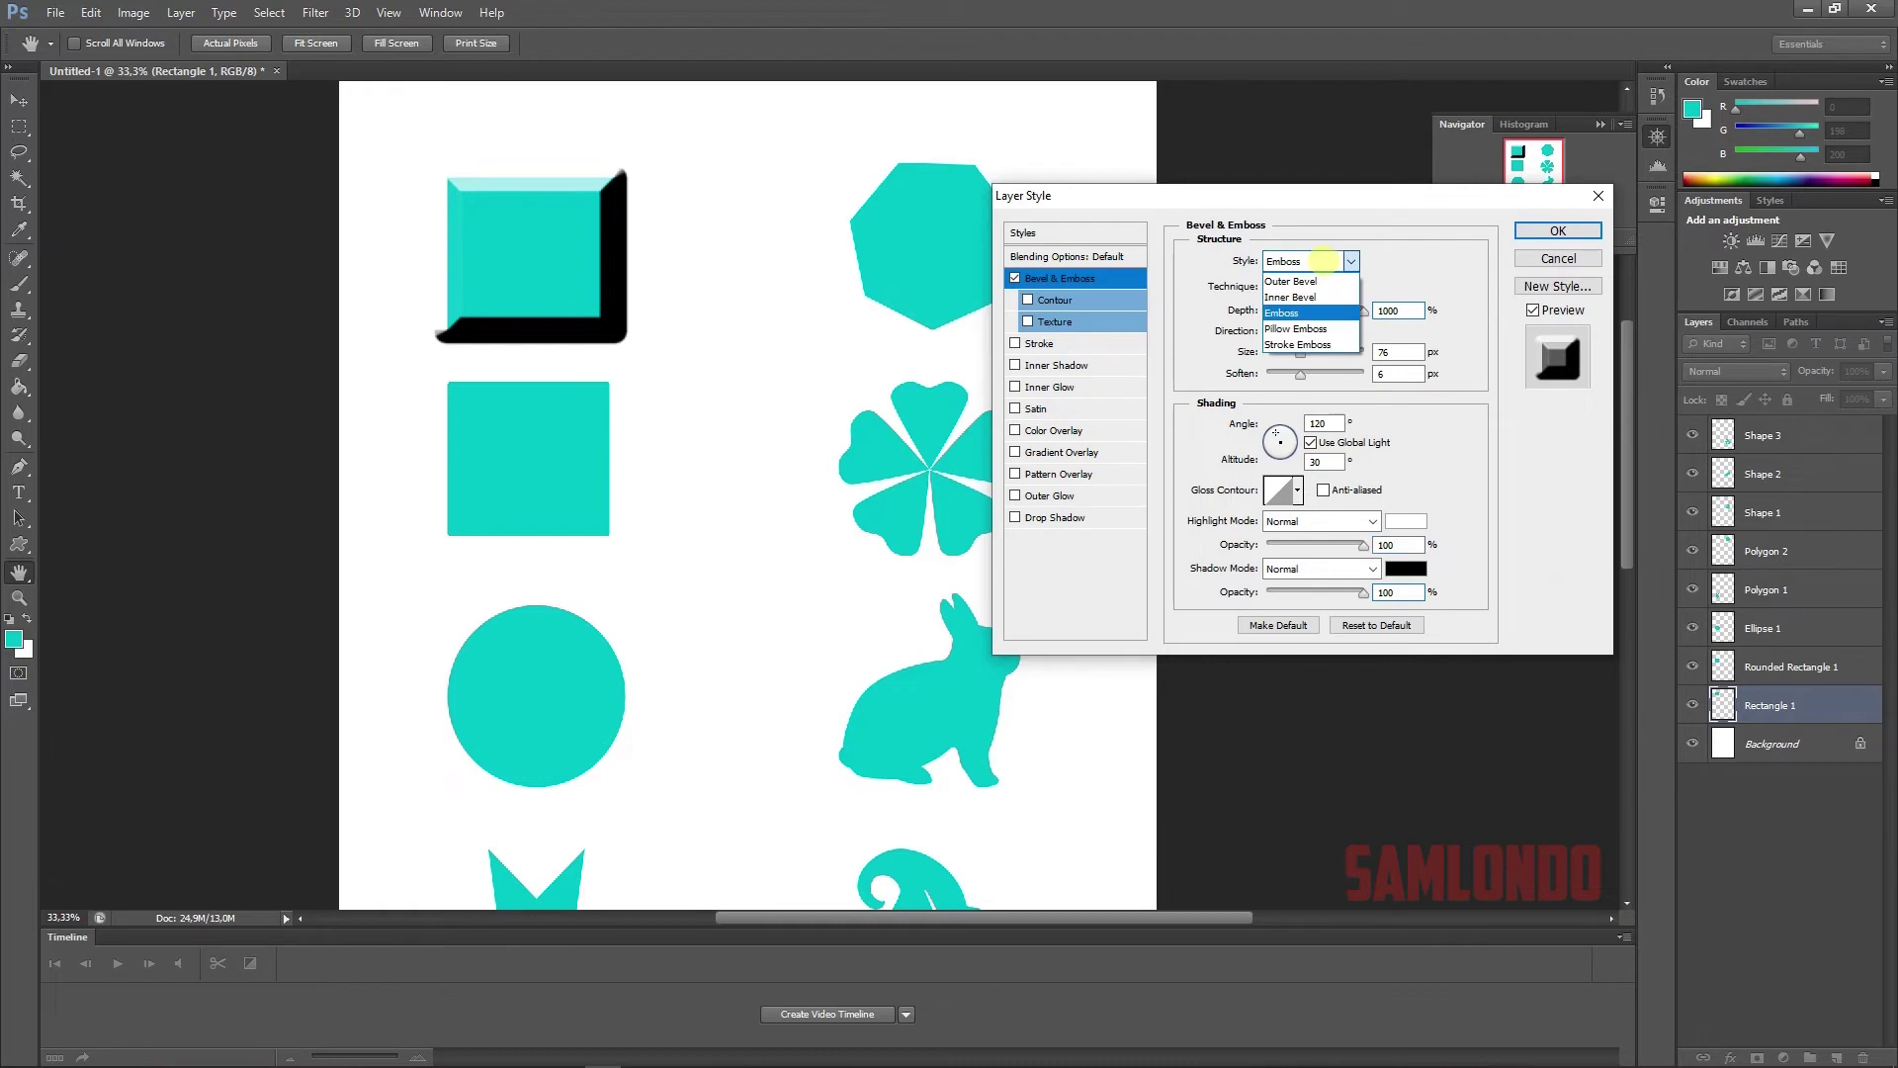
pyautogui.click(1330, 331)
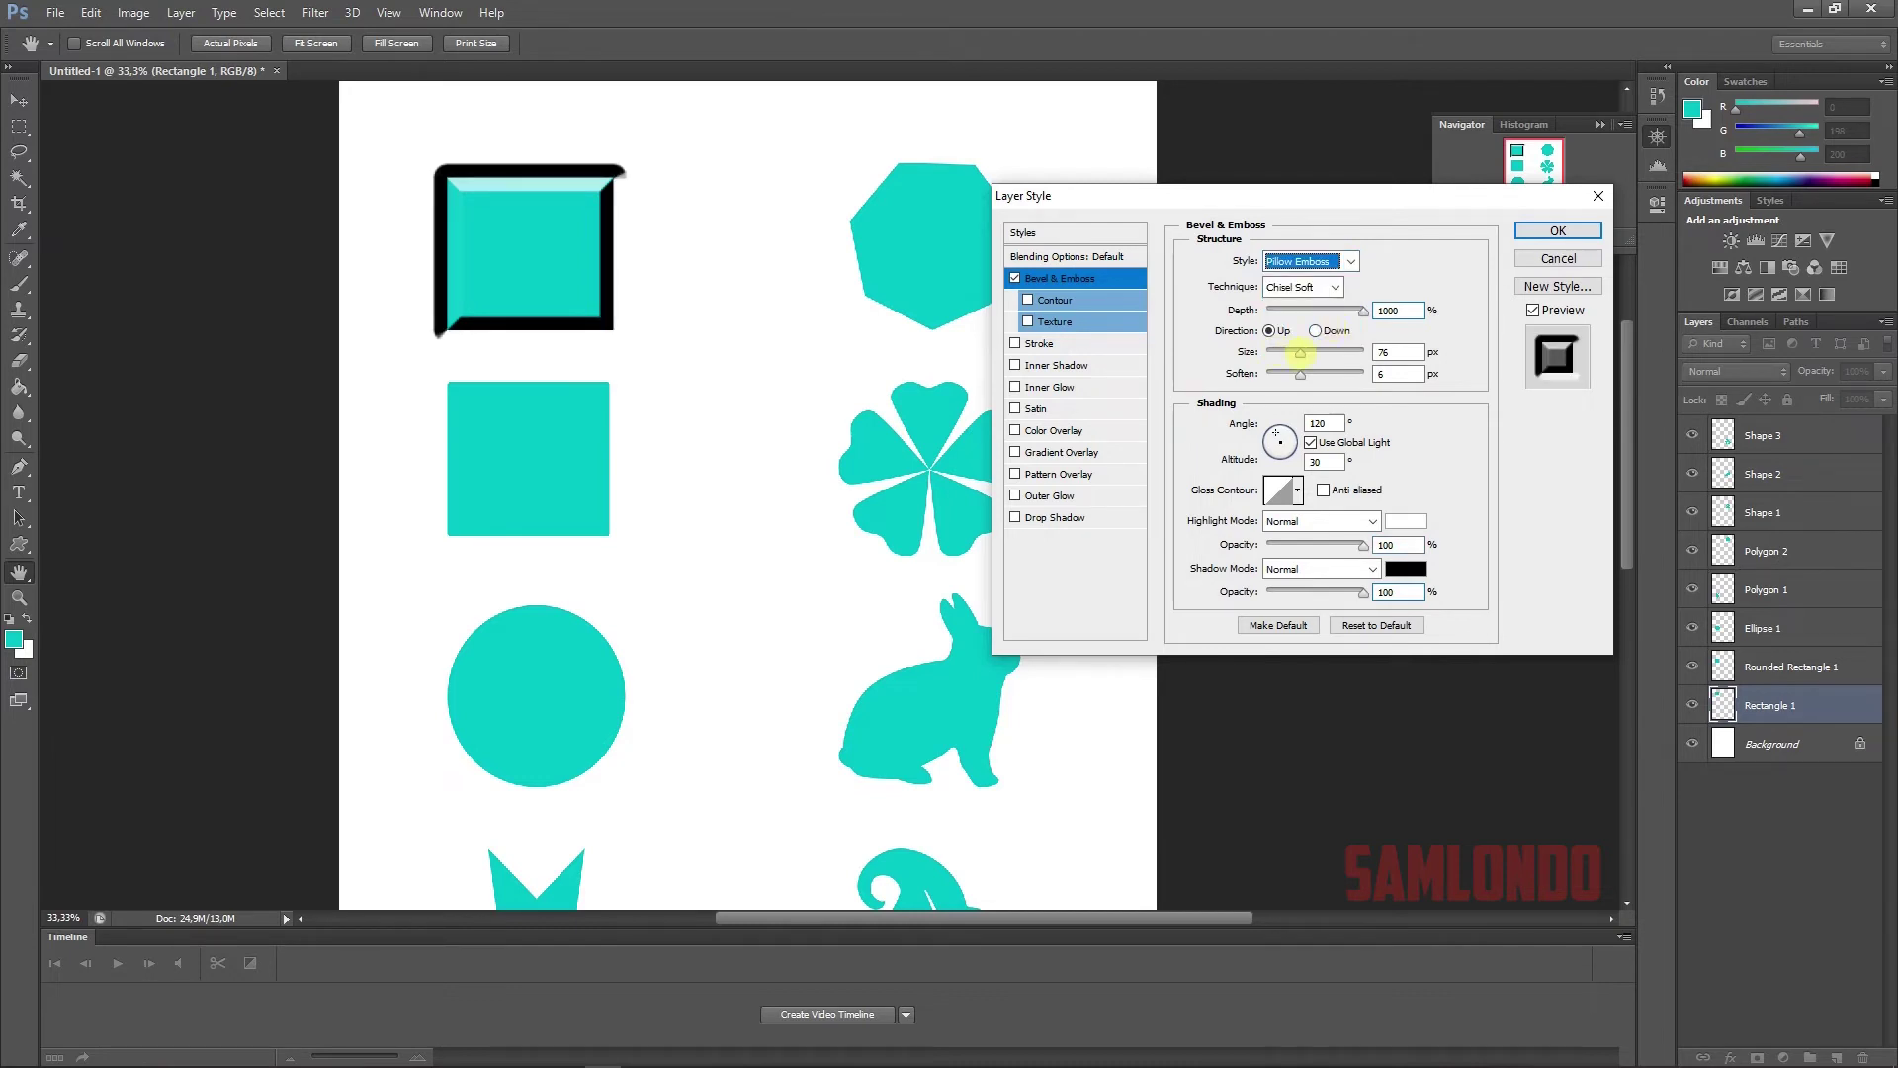
pyautogui.moveTo(1300, 352); pyautogui.dragTo(1318, 352)
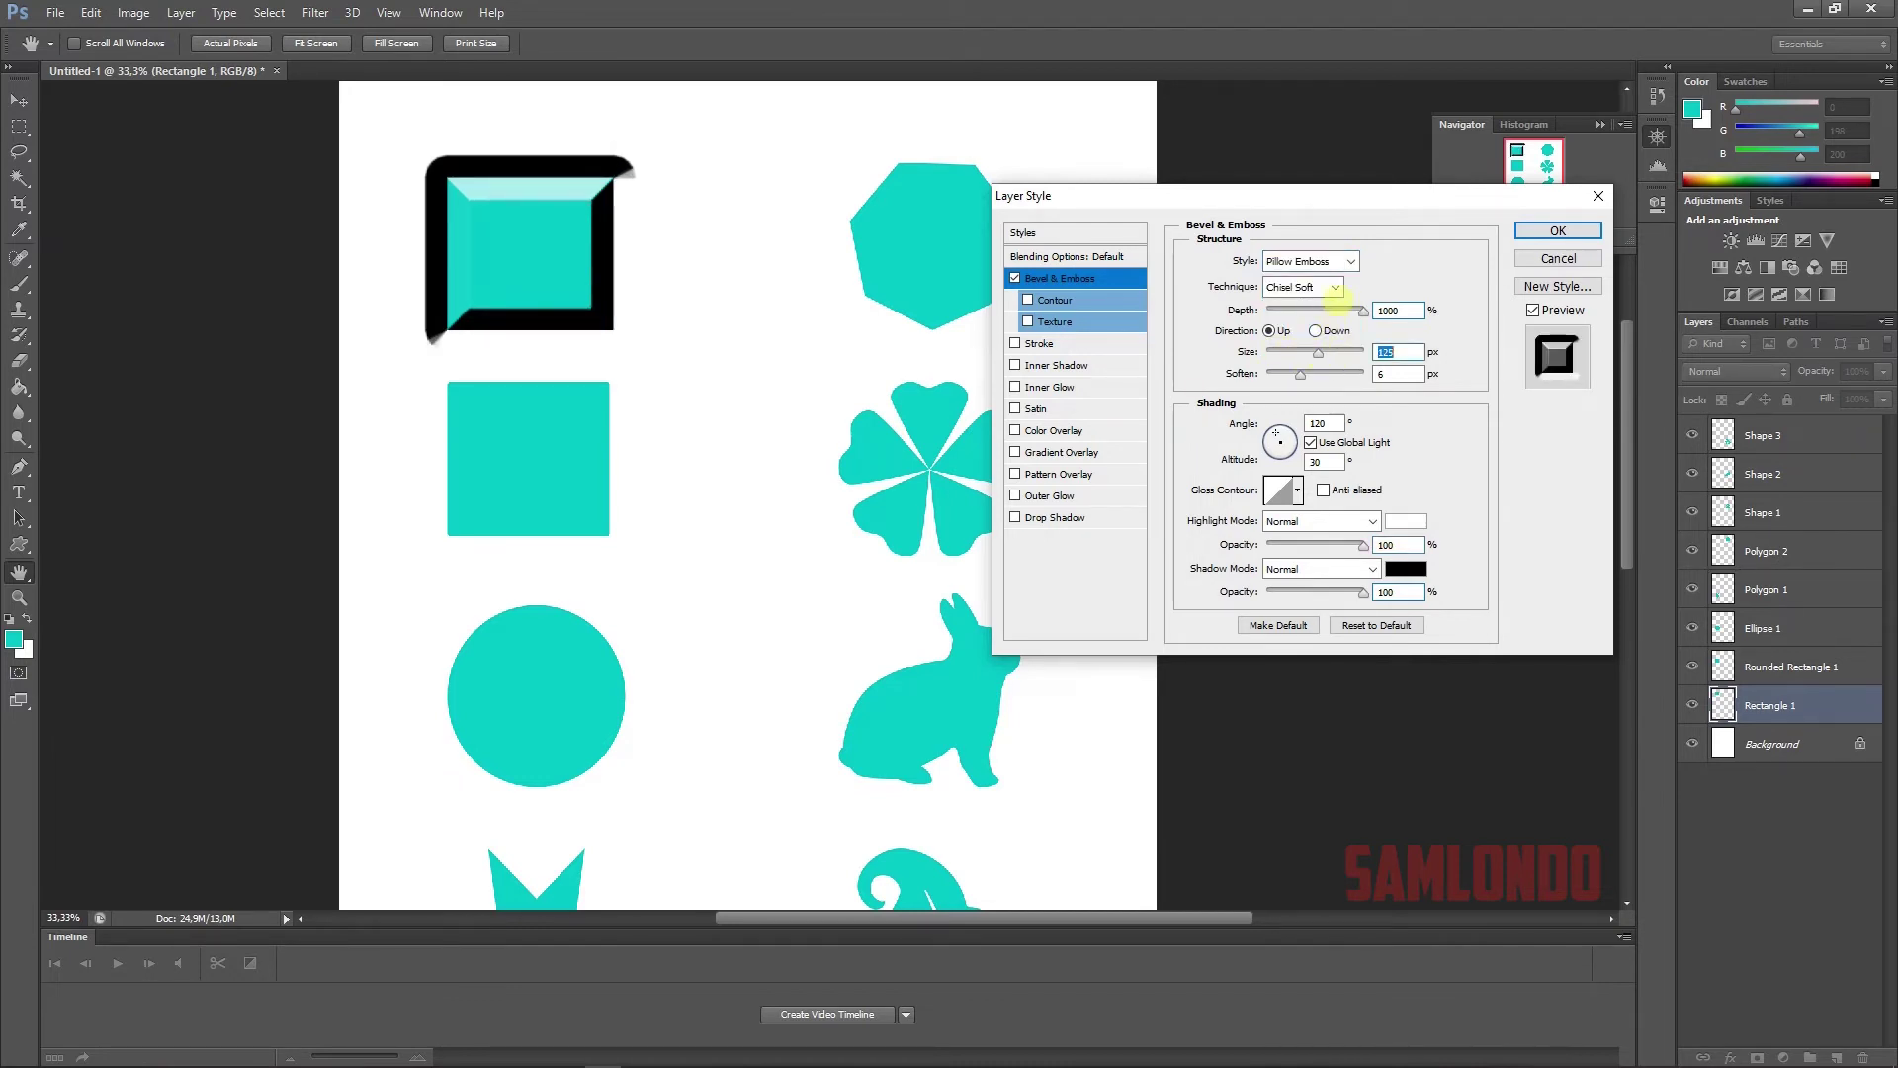
pyautogui.click(1335, 287)
pyautogui.click(1305, 319)
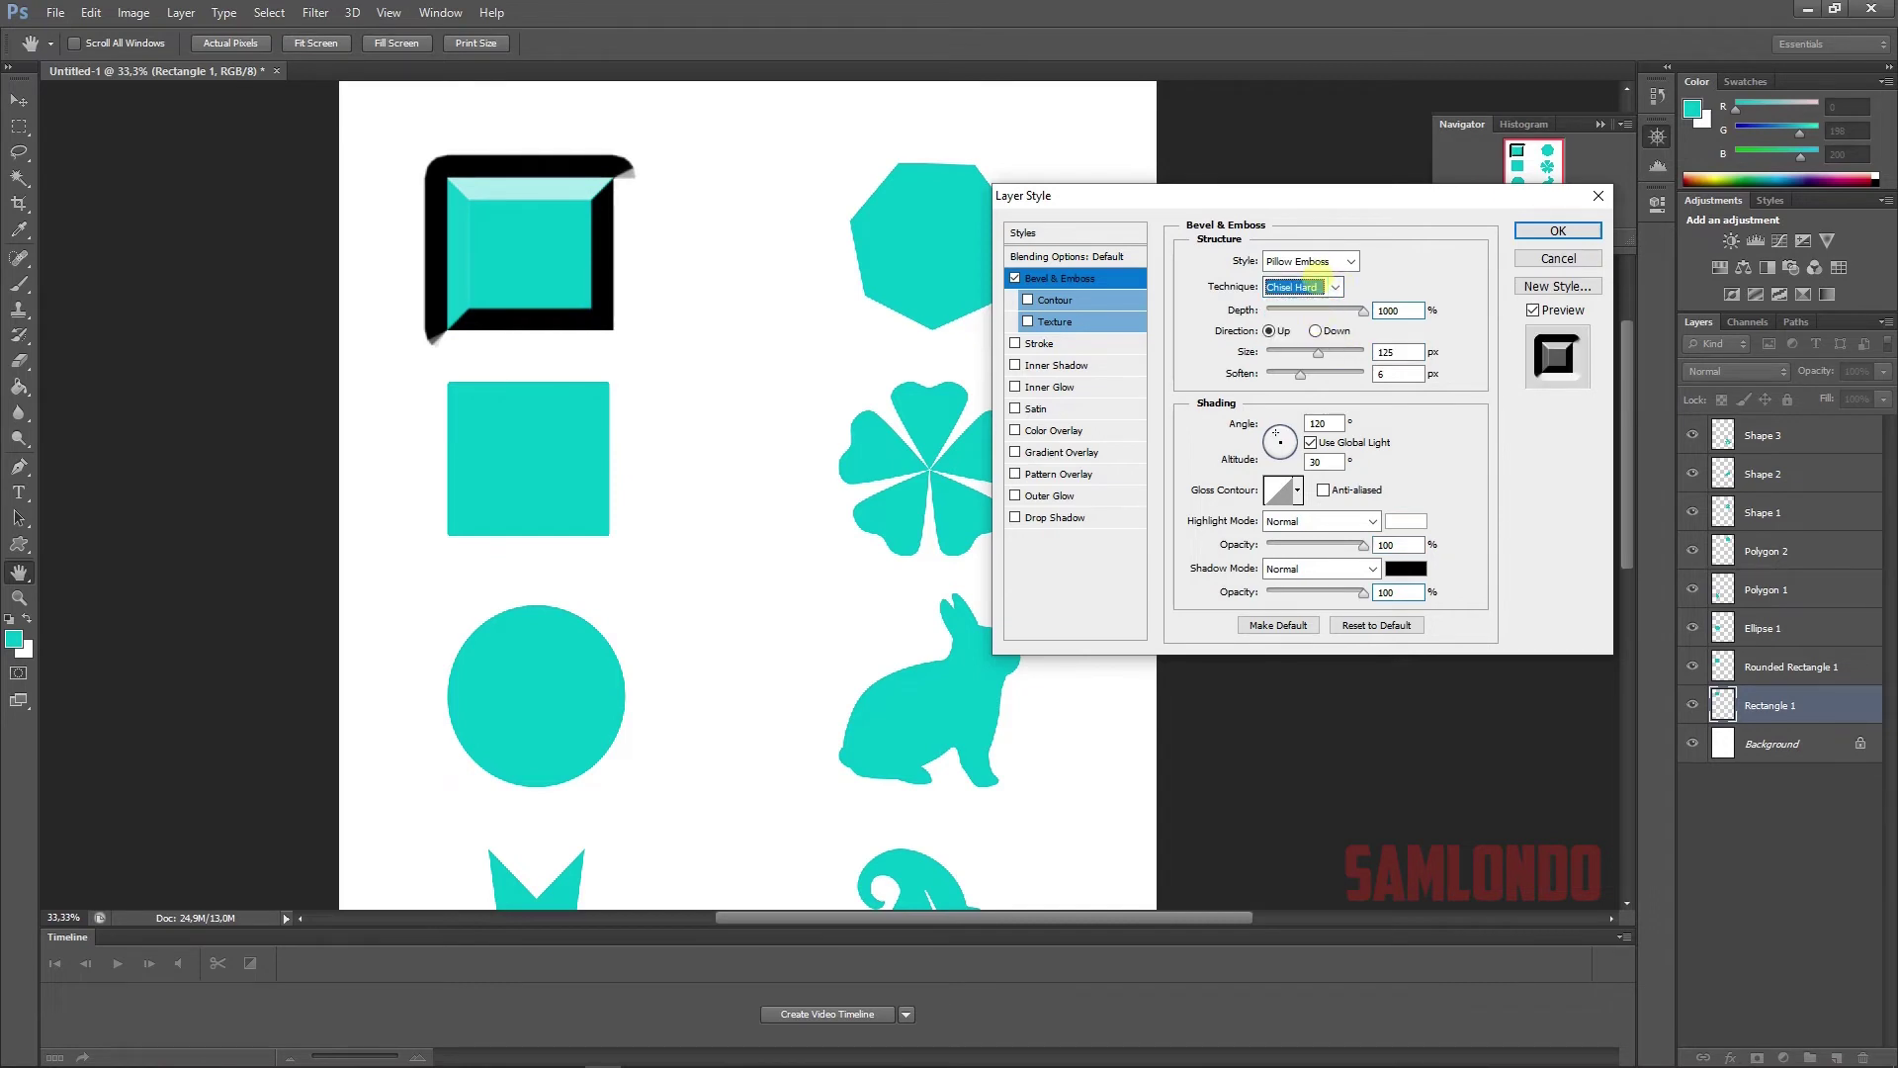
pyautogui.click(1307, 286)
pyautogui.click(1301, 306)
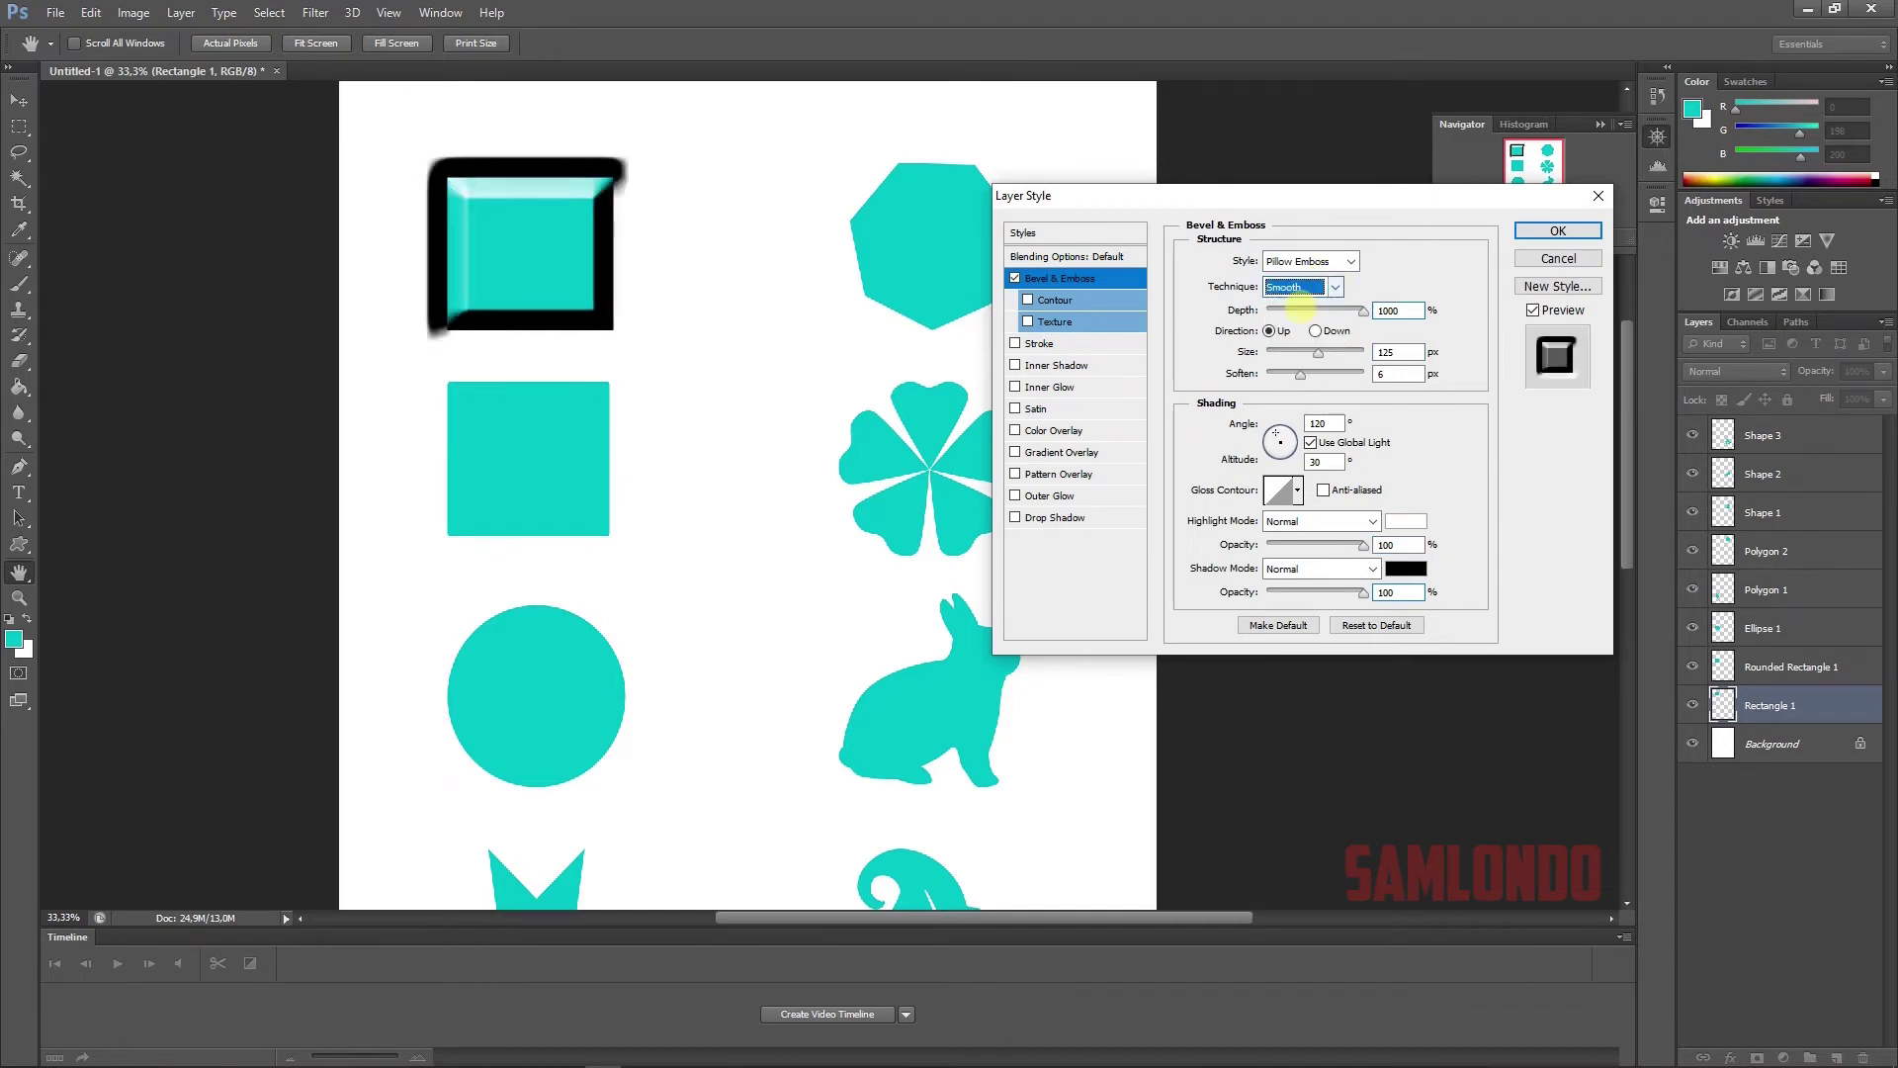
pyautogui.click(1305, 287)
pyautogui.click(1320, 331)
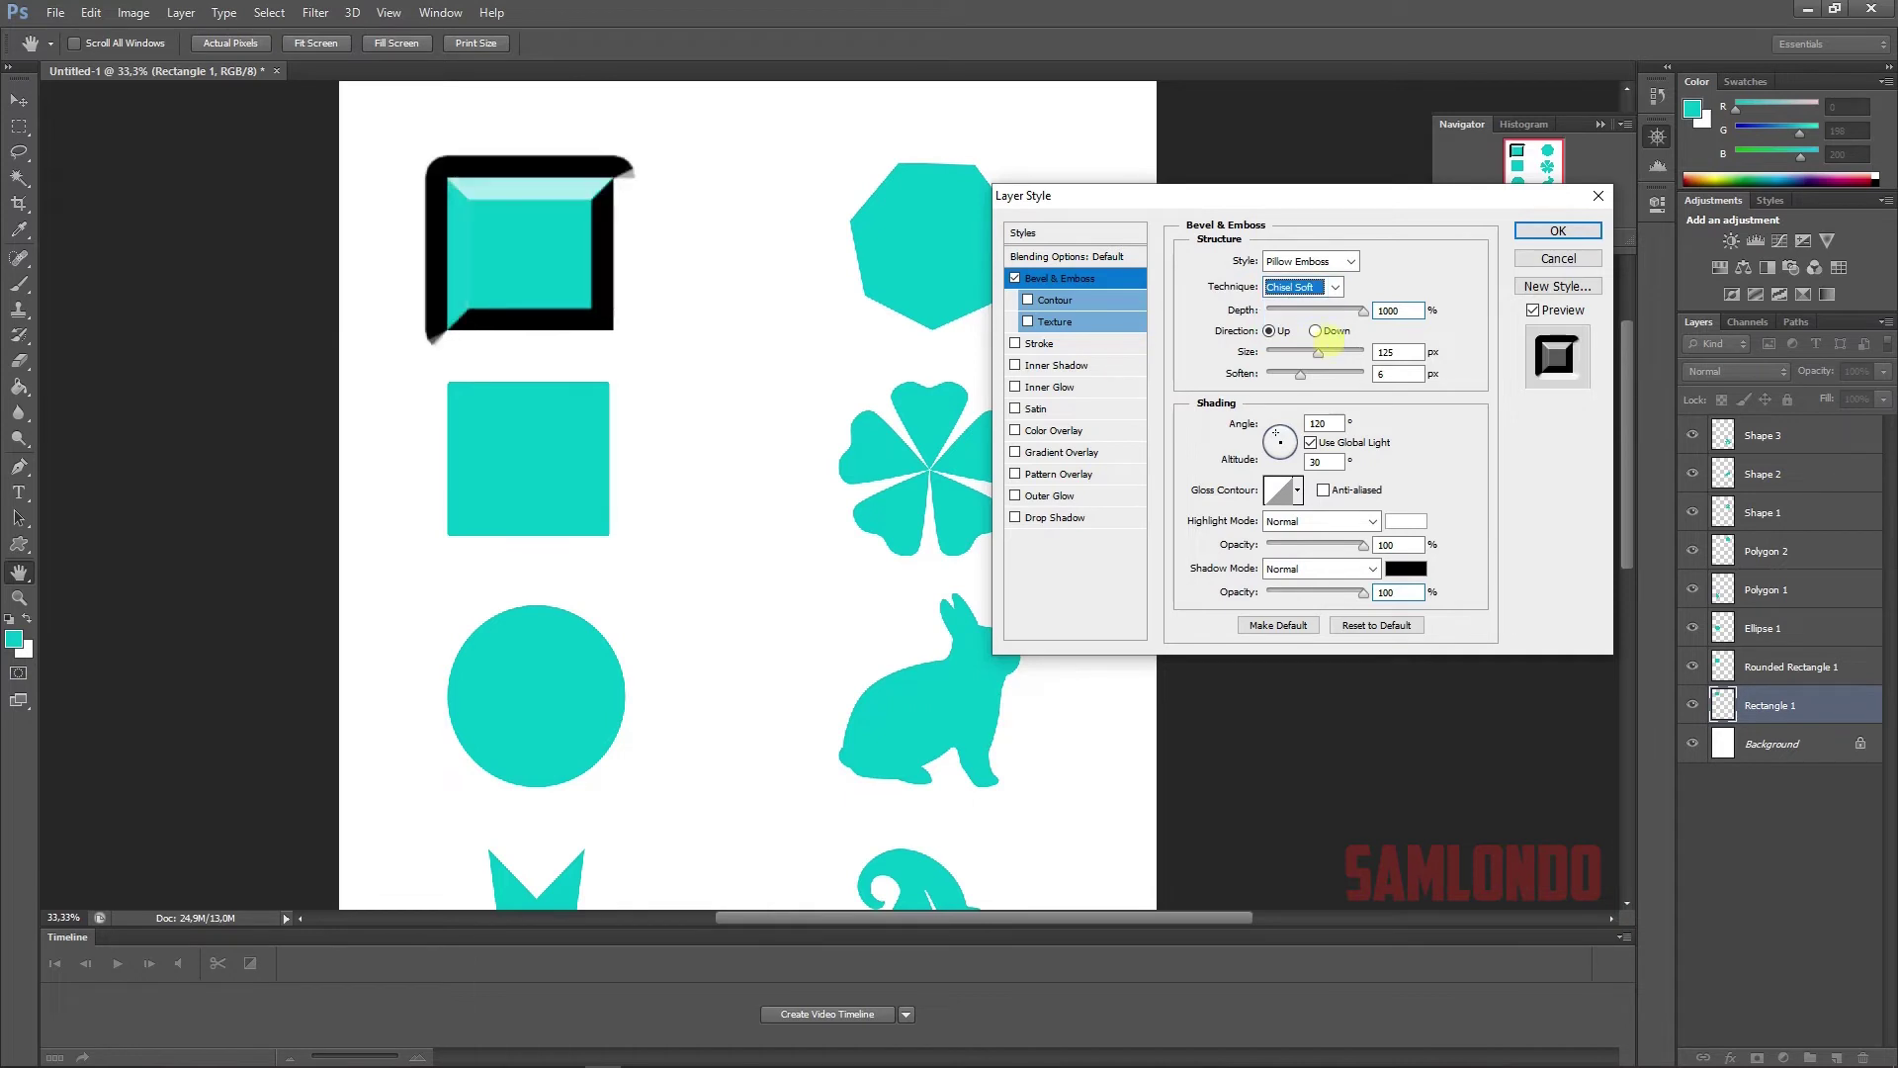
pyautogui.moveTo(1318, 352); pyautogui.dragTo(1209, 352)
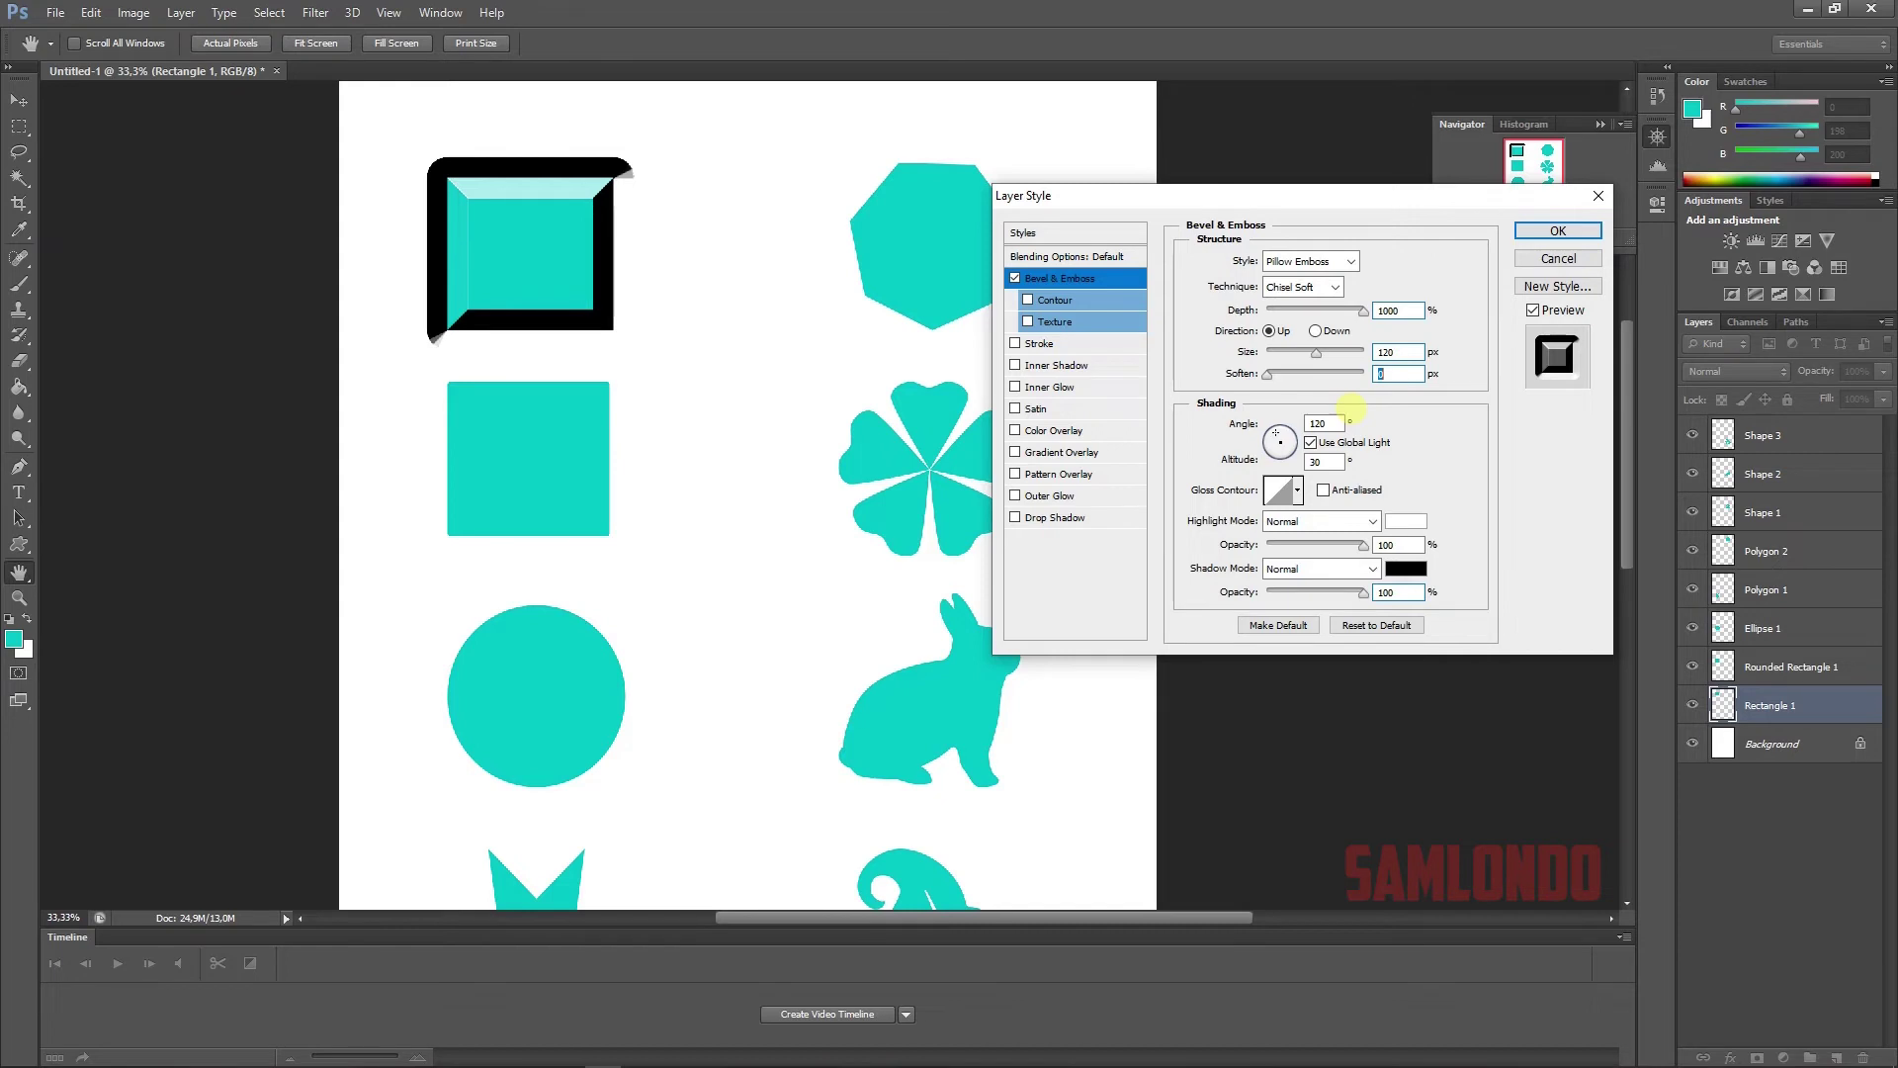
# - Soften the bevel to 4, set light angle 105° and altitude 32, and widen it to 191 px
pyautogui.moveTo(1316, 353); pyautogui.dragTo(1323, 360)
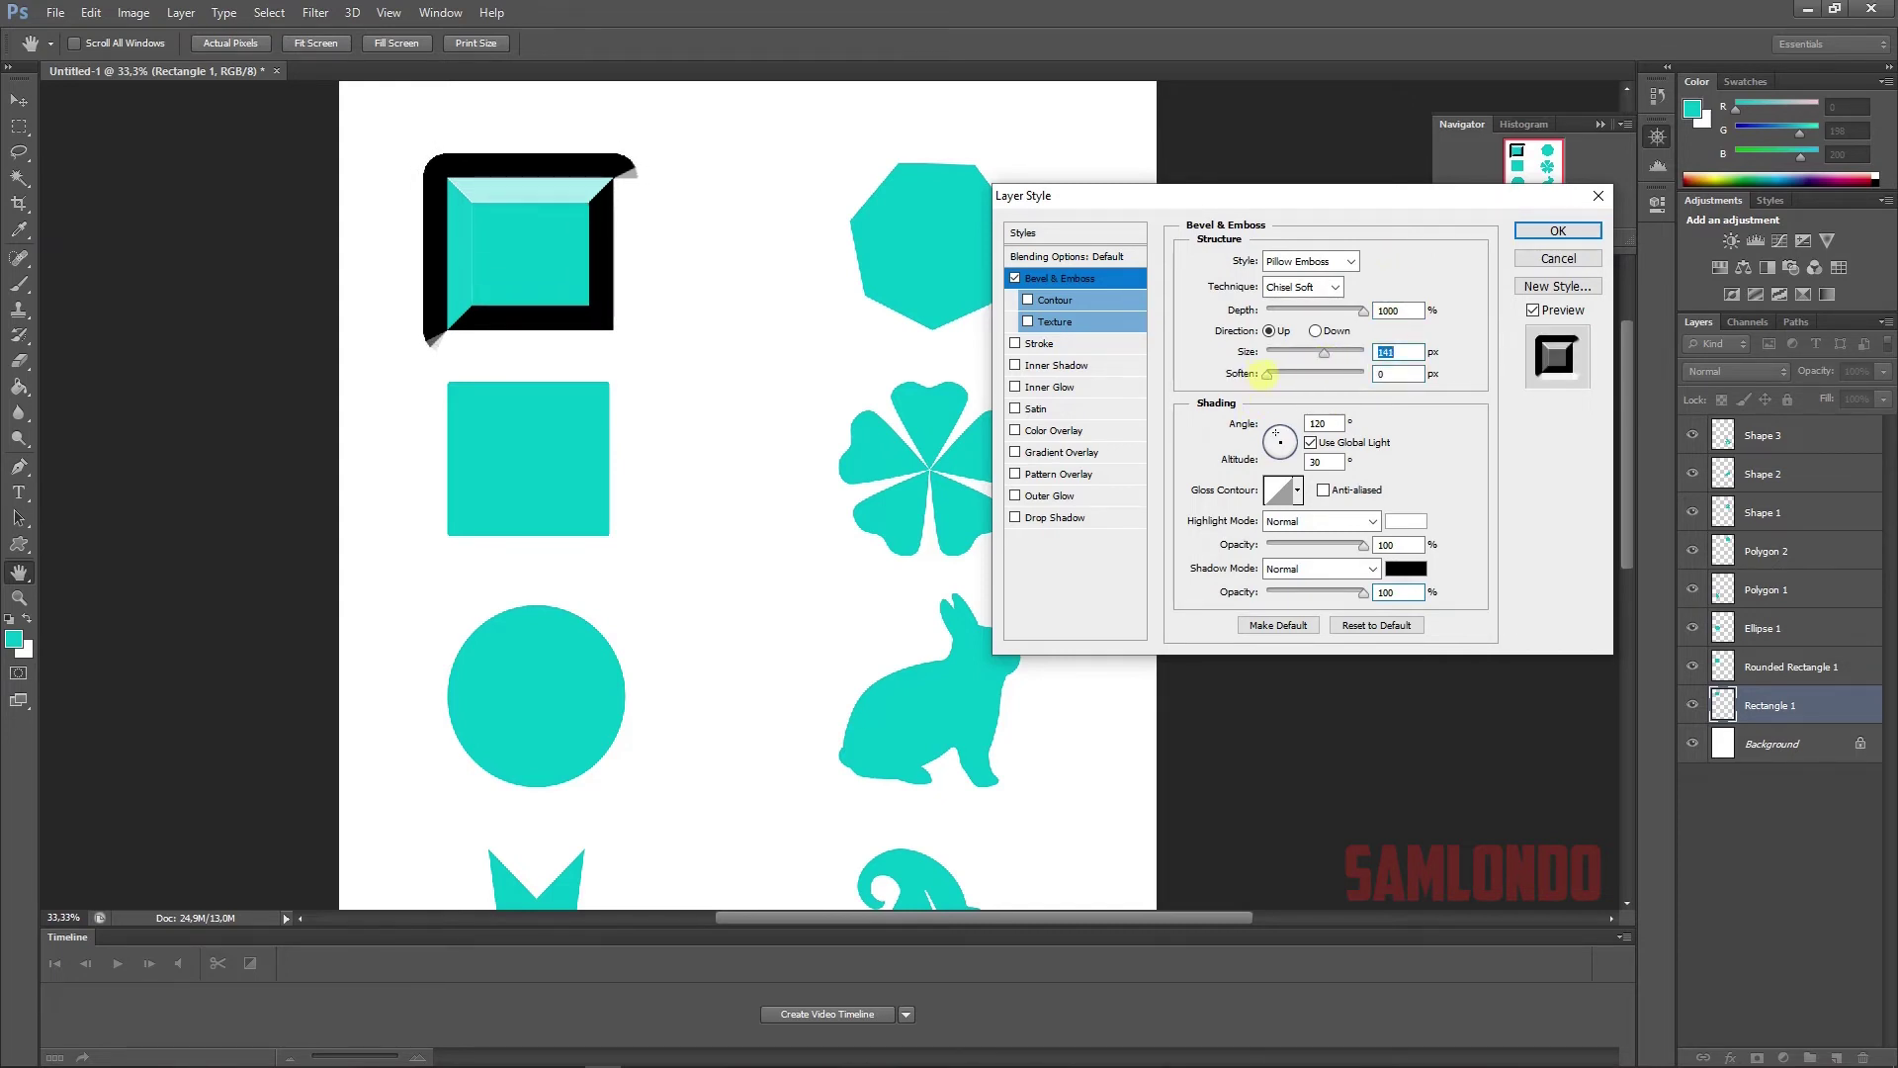
pyautogui.moveTo(1267, 374); pyautogui.dragTo(1302, 373)
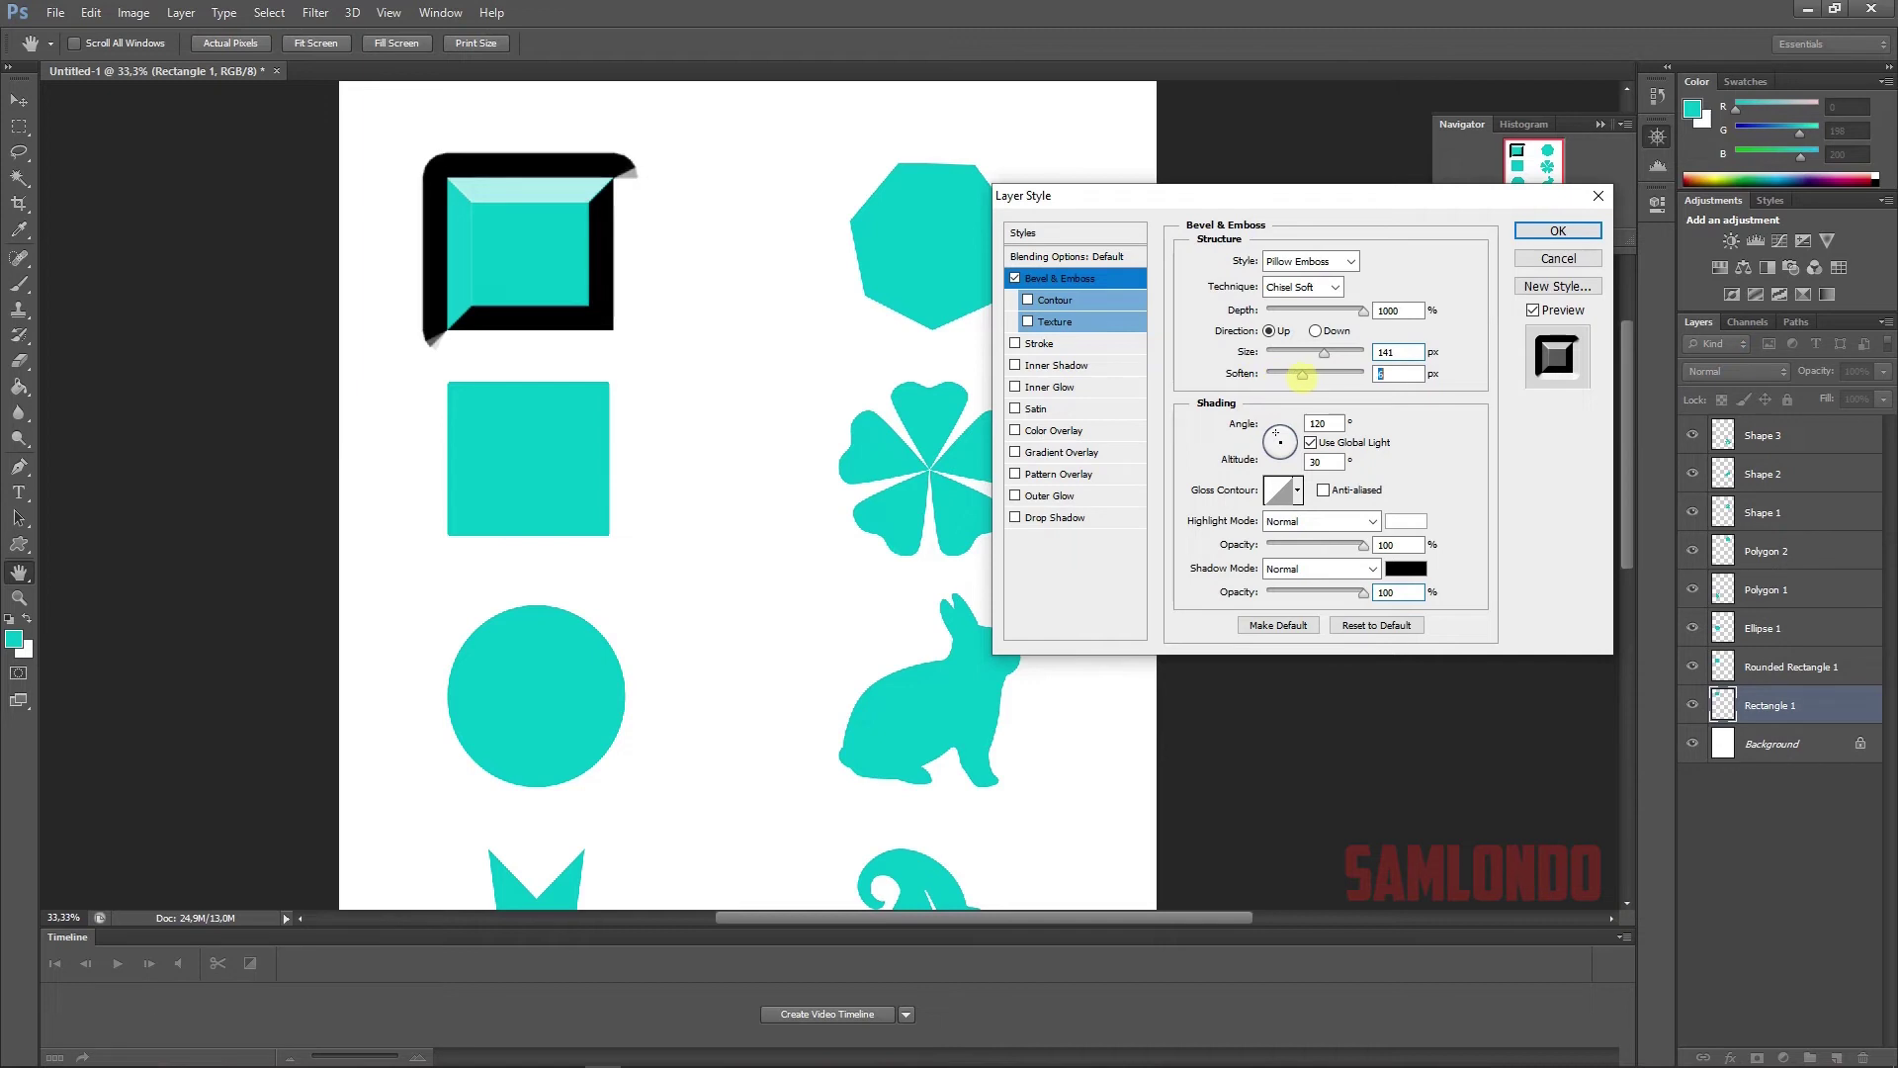
pyautogui.click(1267, 446)
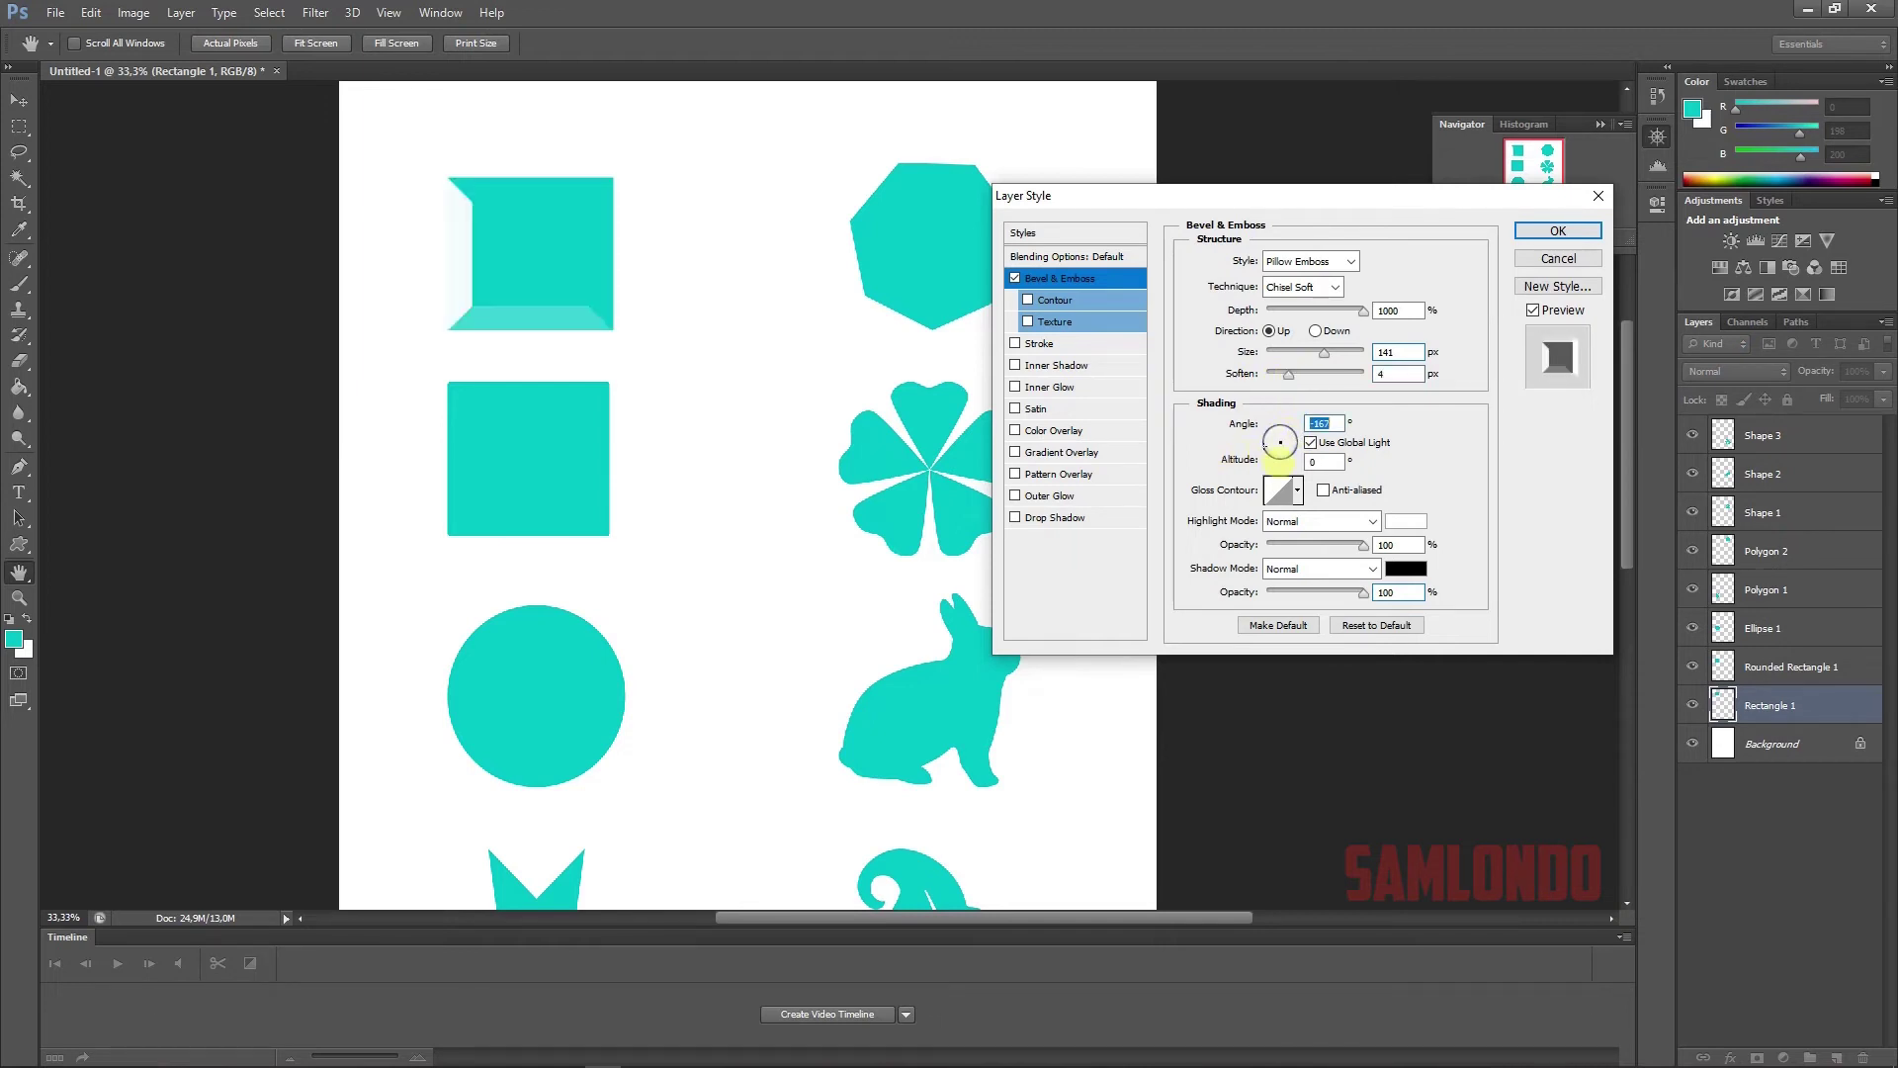
pyautogui.click(1271, 436)
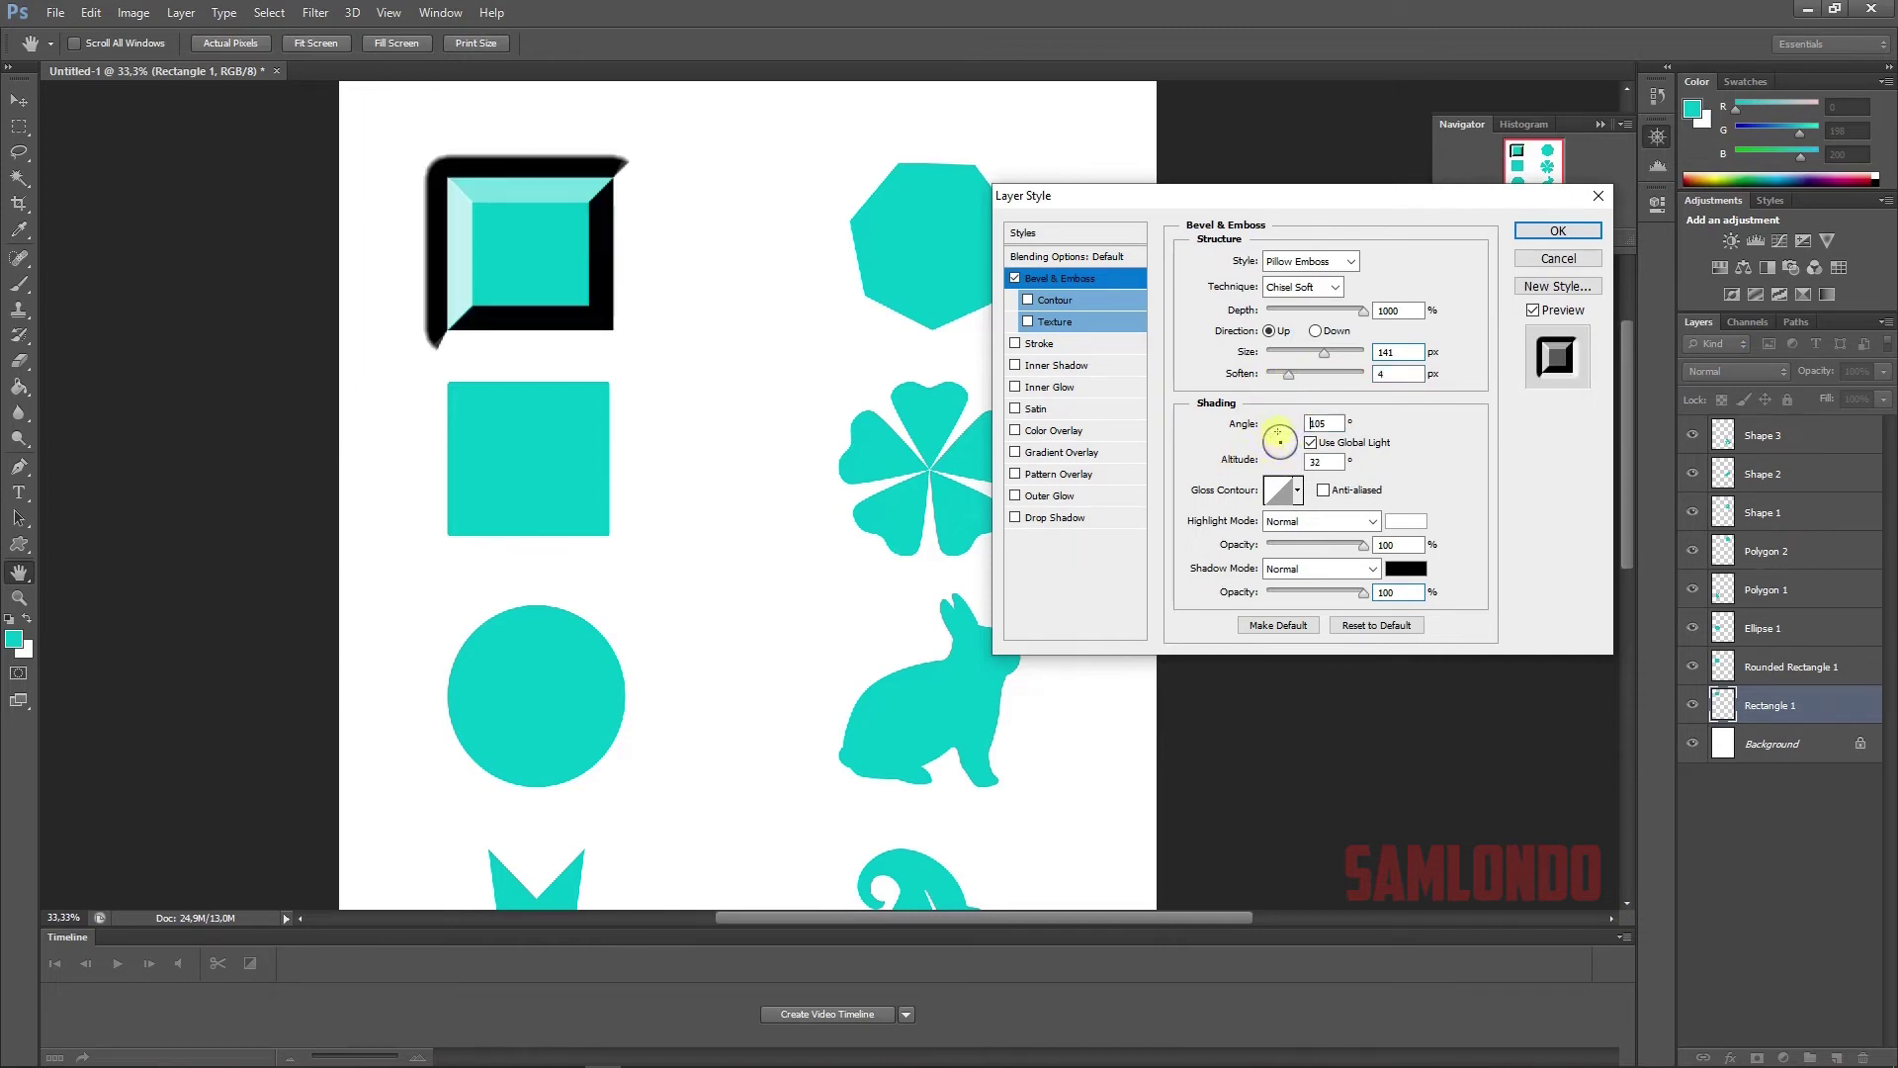
pyautogui.click(1277, 432)
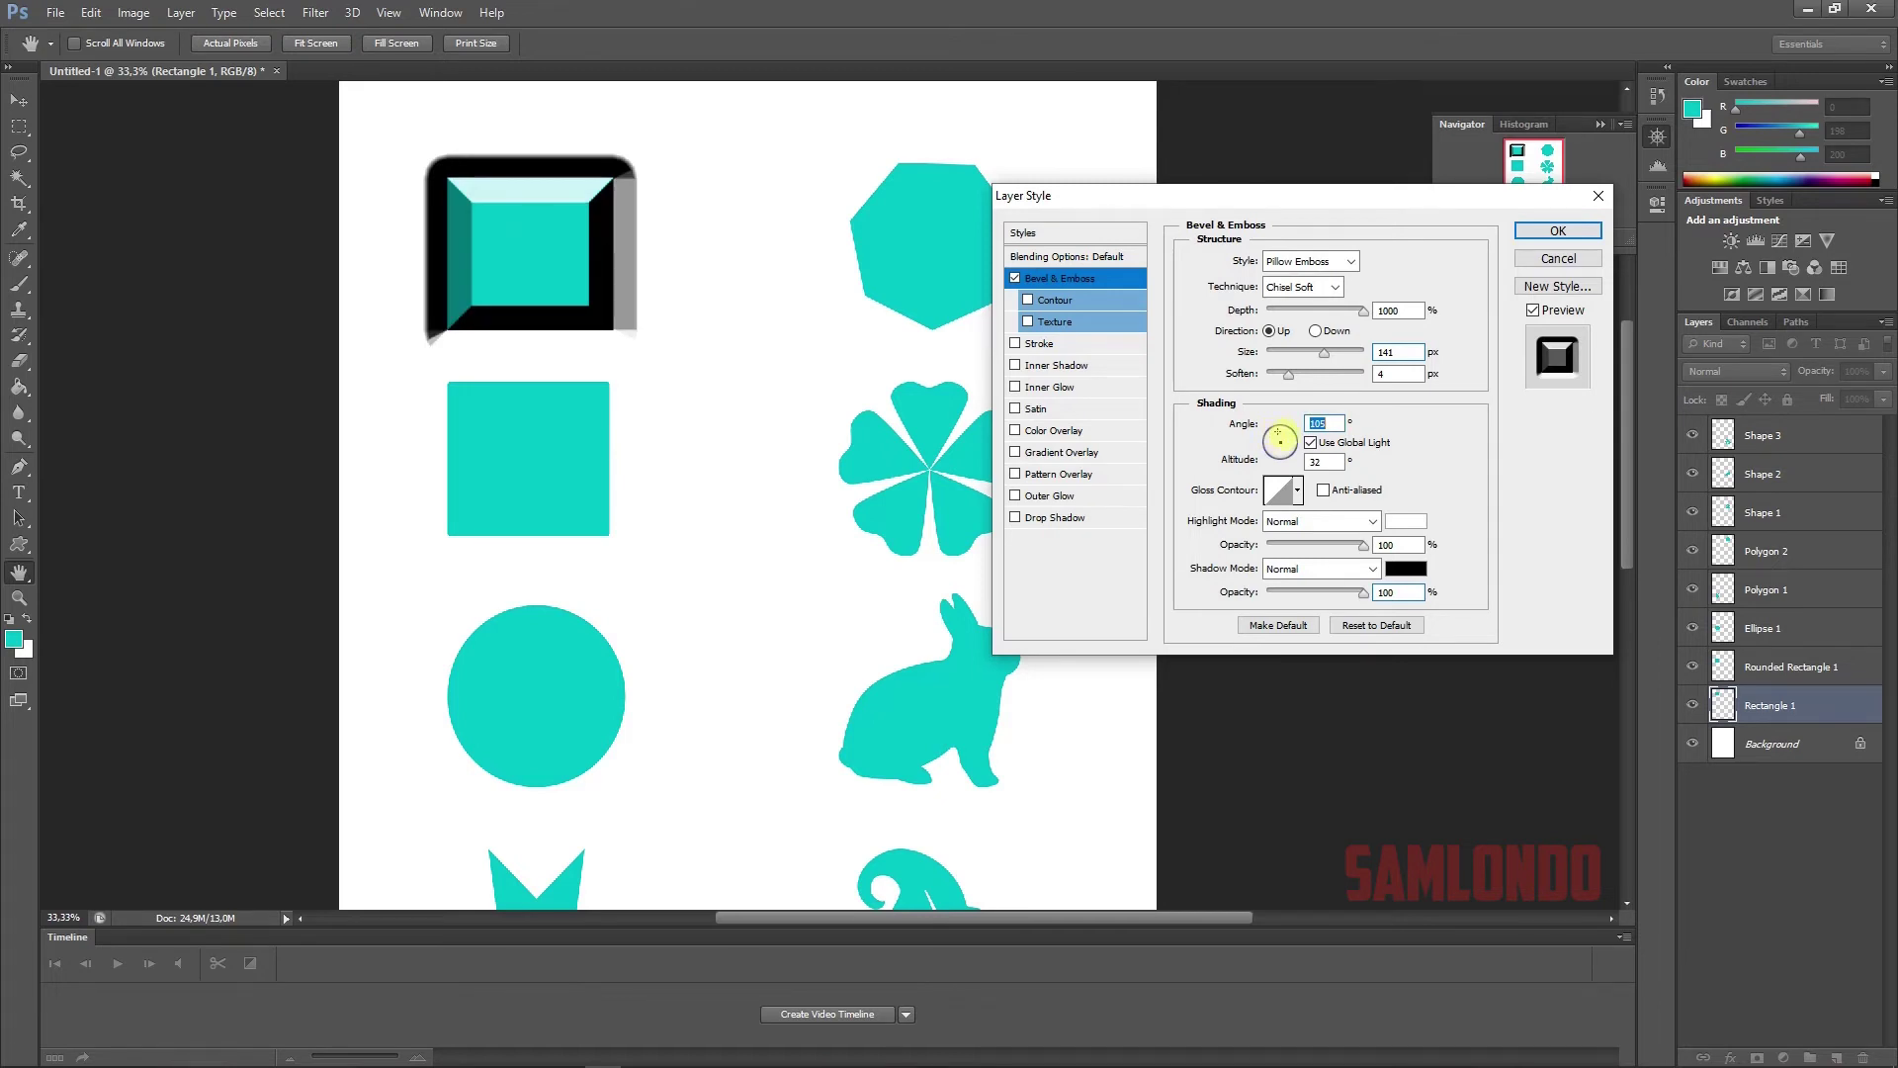
pyautogui.moveTo(1324, 353); pyautogui.dragTo(1342, 353)
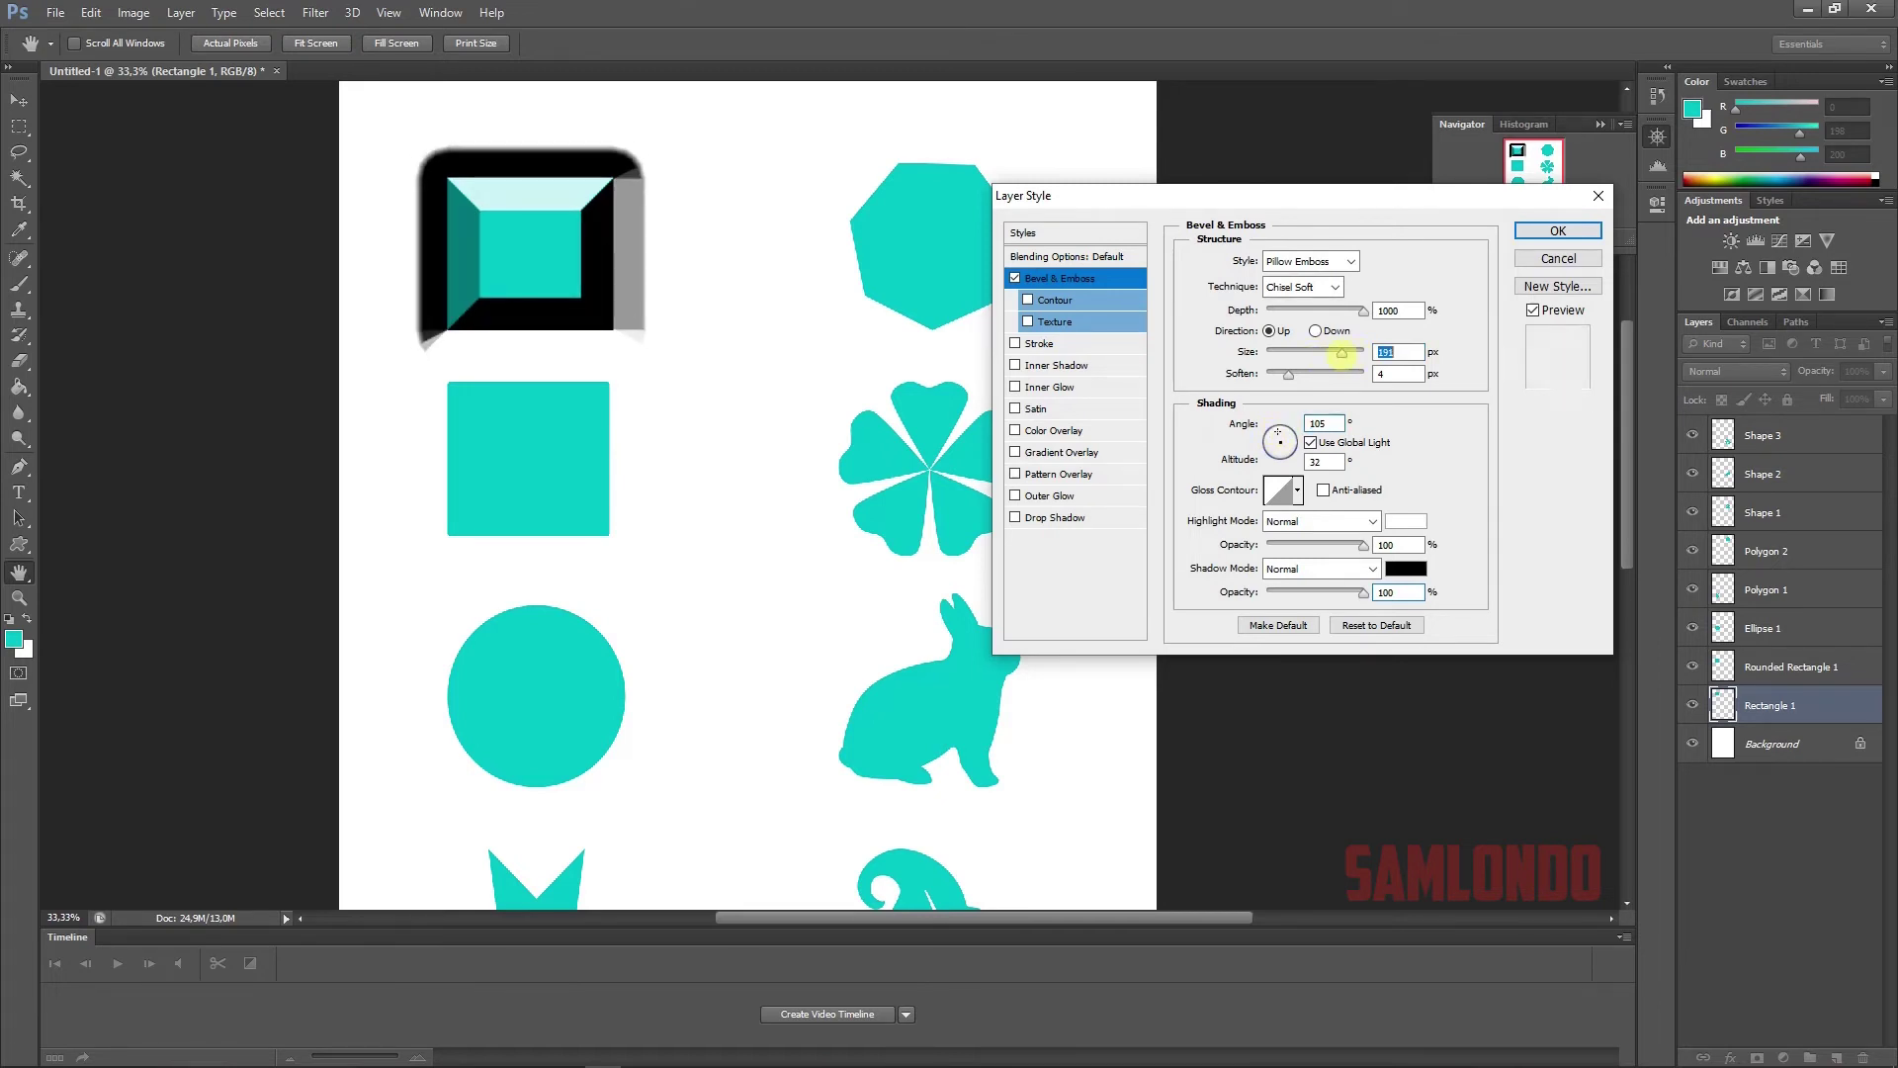
# - Try the Stroke Emboss bevel style with increased softening
pyautogui.click(1269, 262)
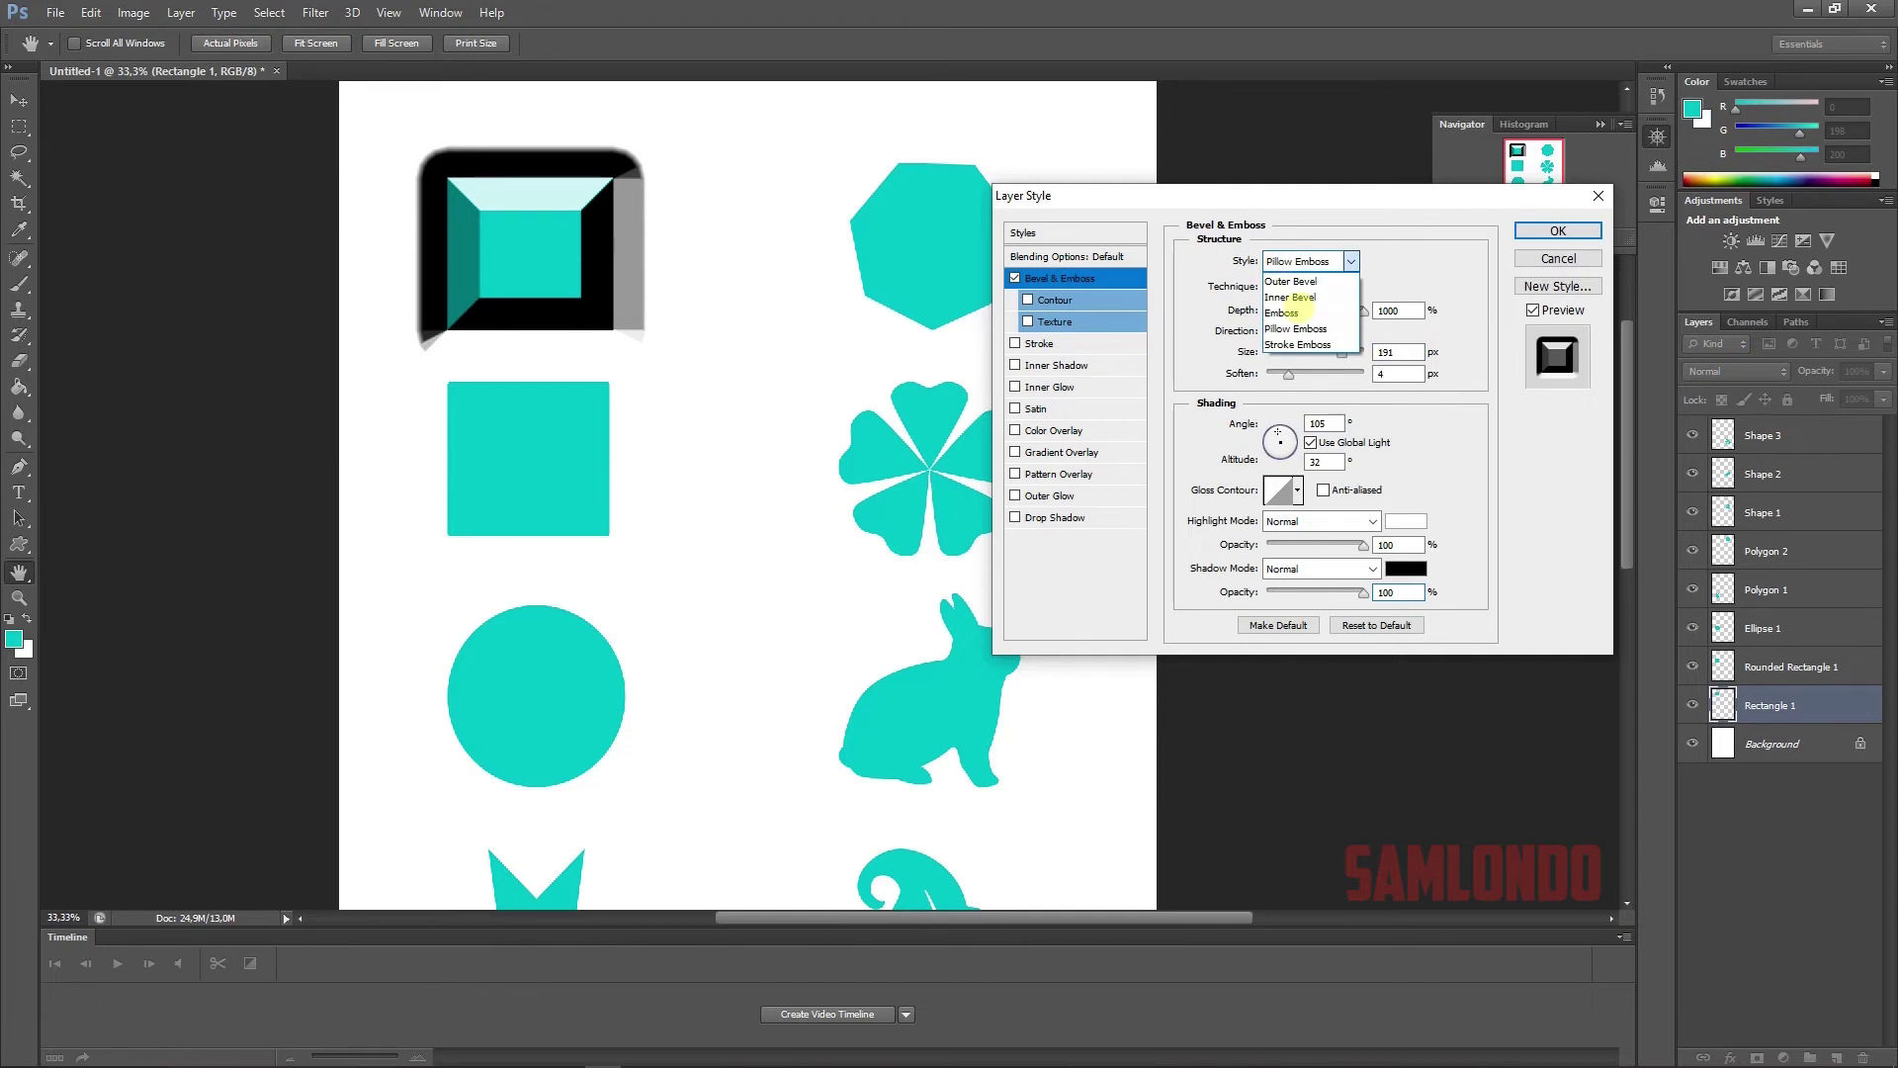
pyautogui.click(1306, 341)
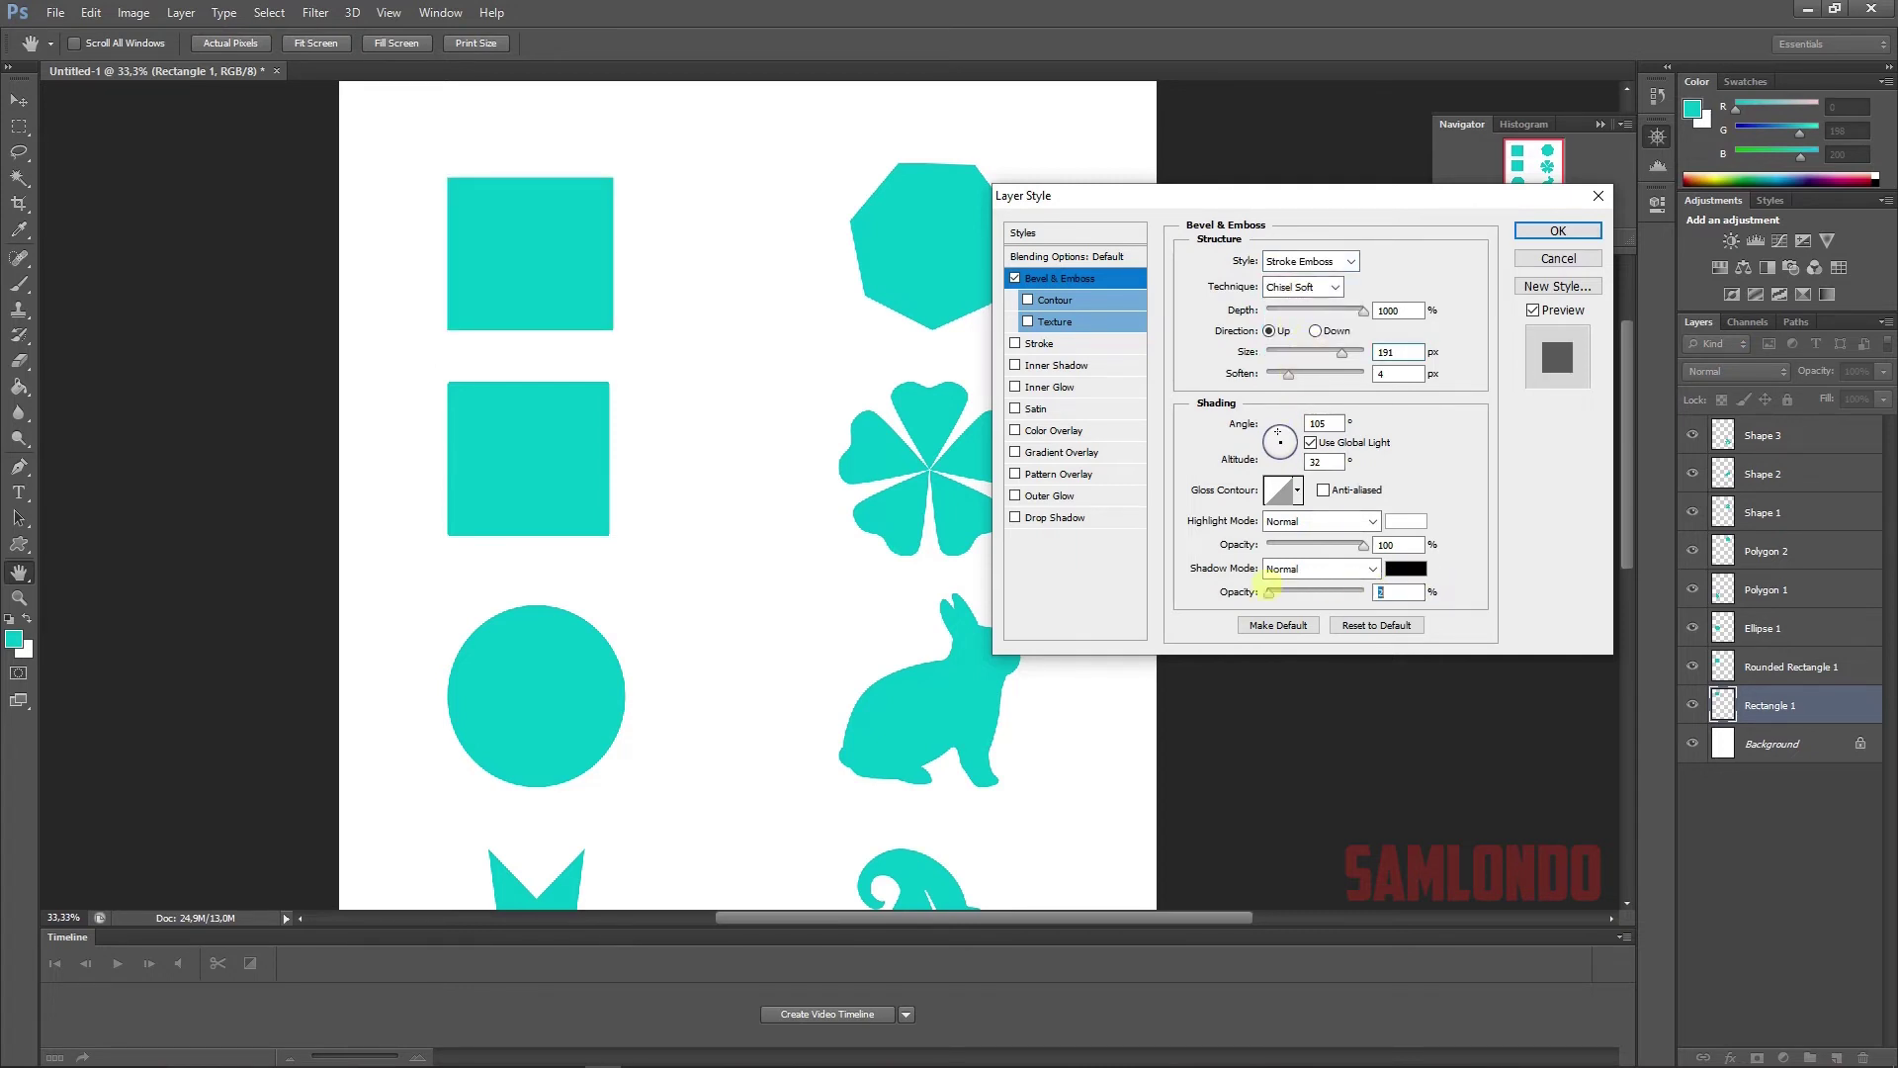
pyautogui.write('100')
pyautogui.moveTo(1289, 374); pyautogui.dragTo(1310, 373)
pyautogui.click(1301, 287)
# - Set the bevel style to Emboss with Chisel Hard technique and raise Soften
pyautogui.click(1296, 260)
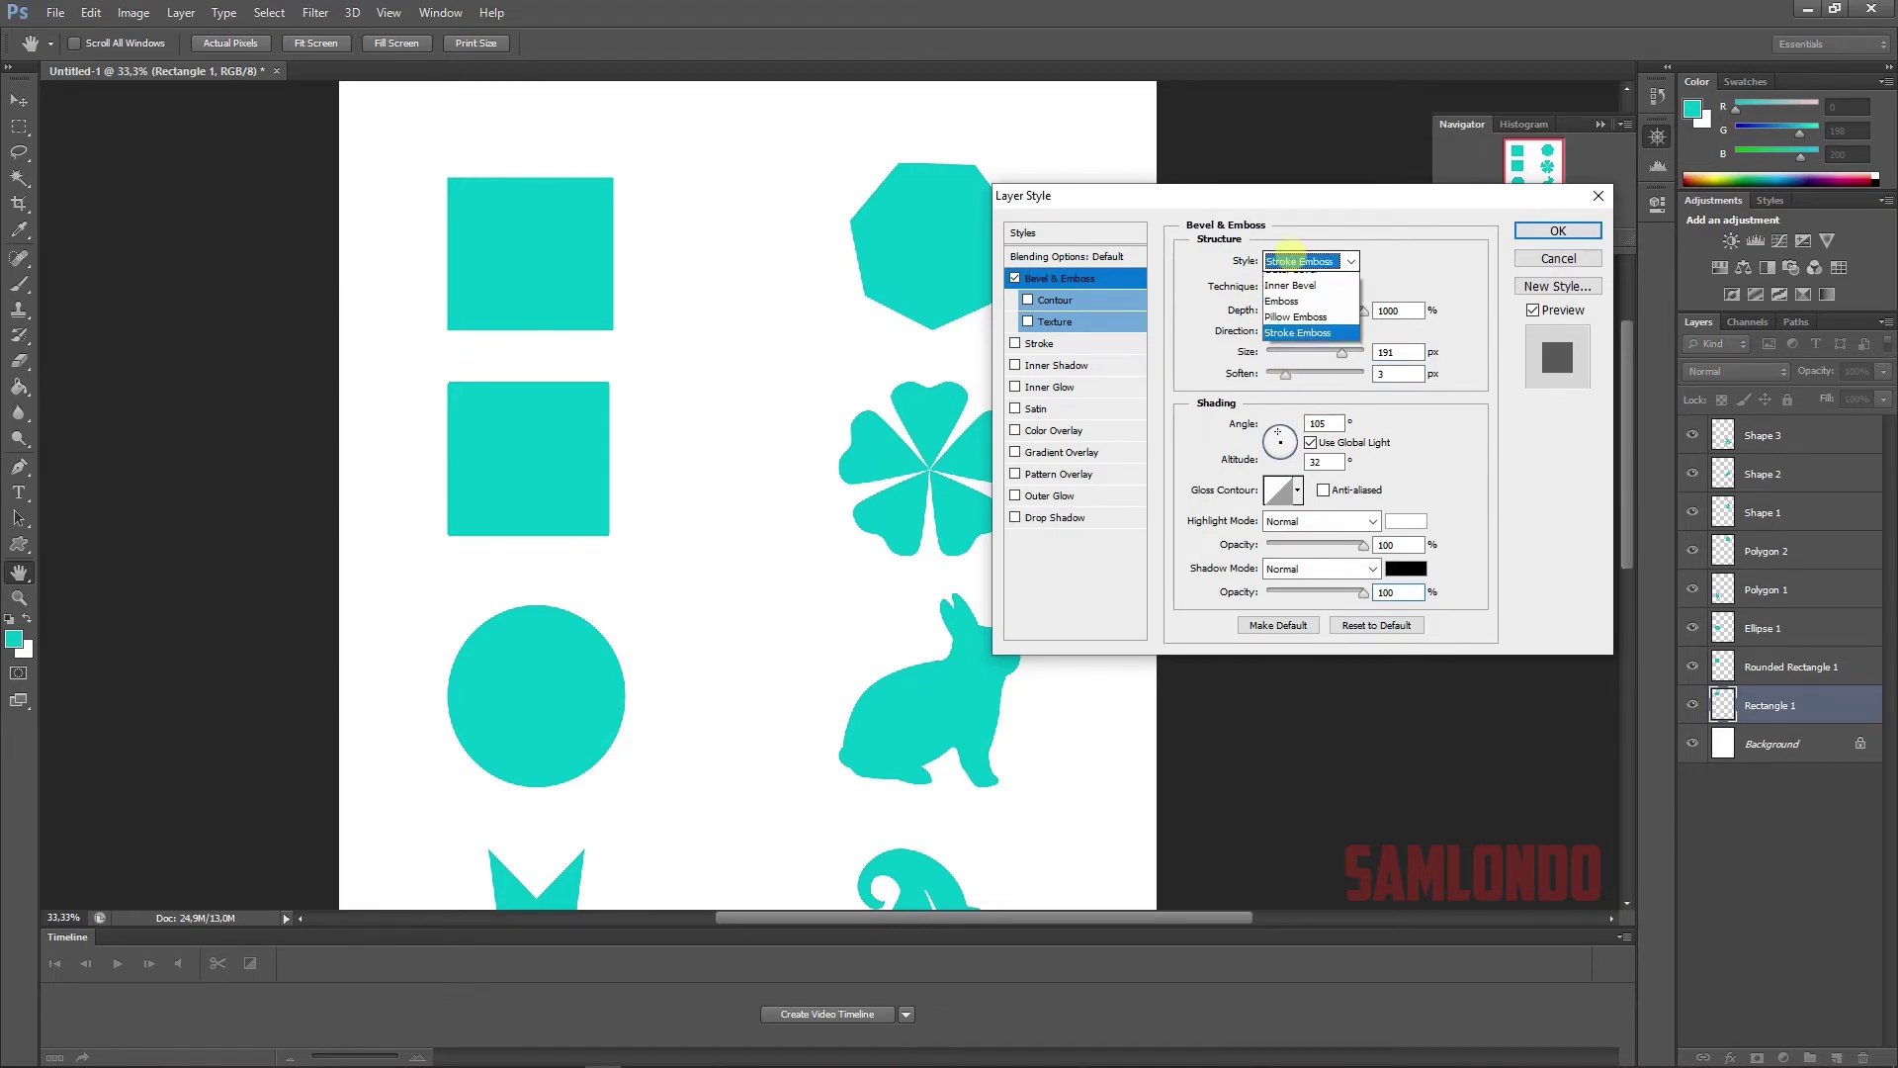
pyautogui.click(1290, 302)
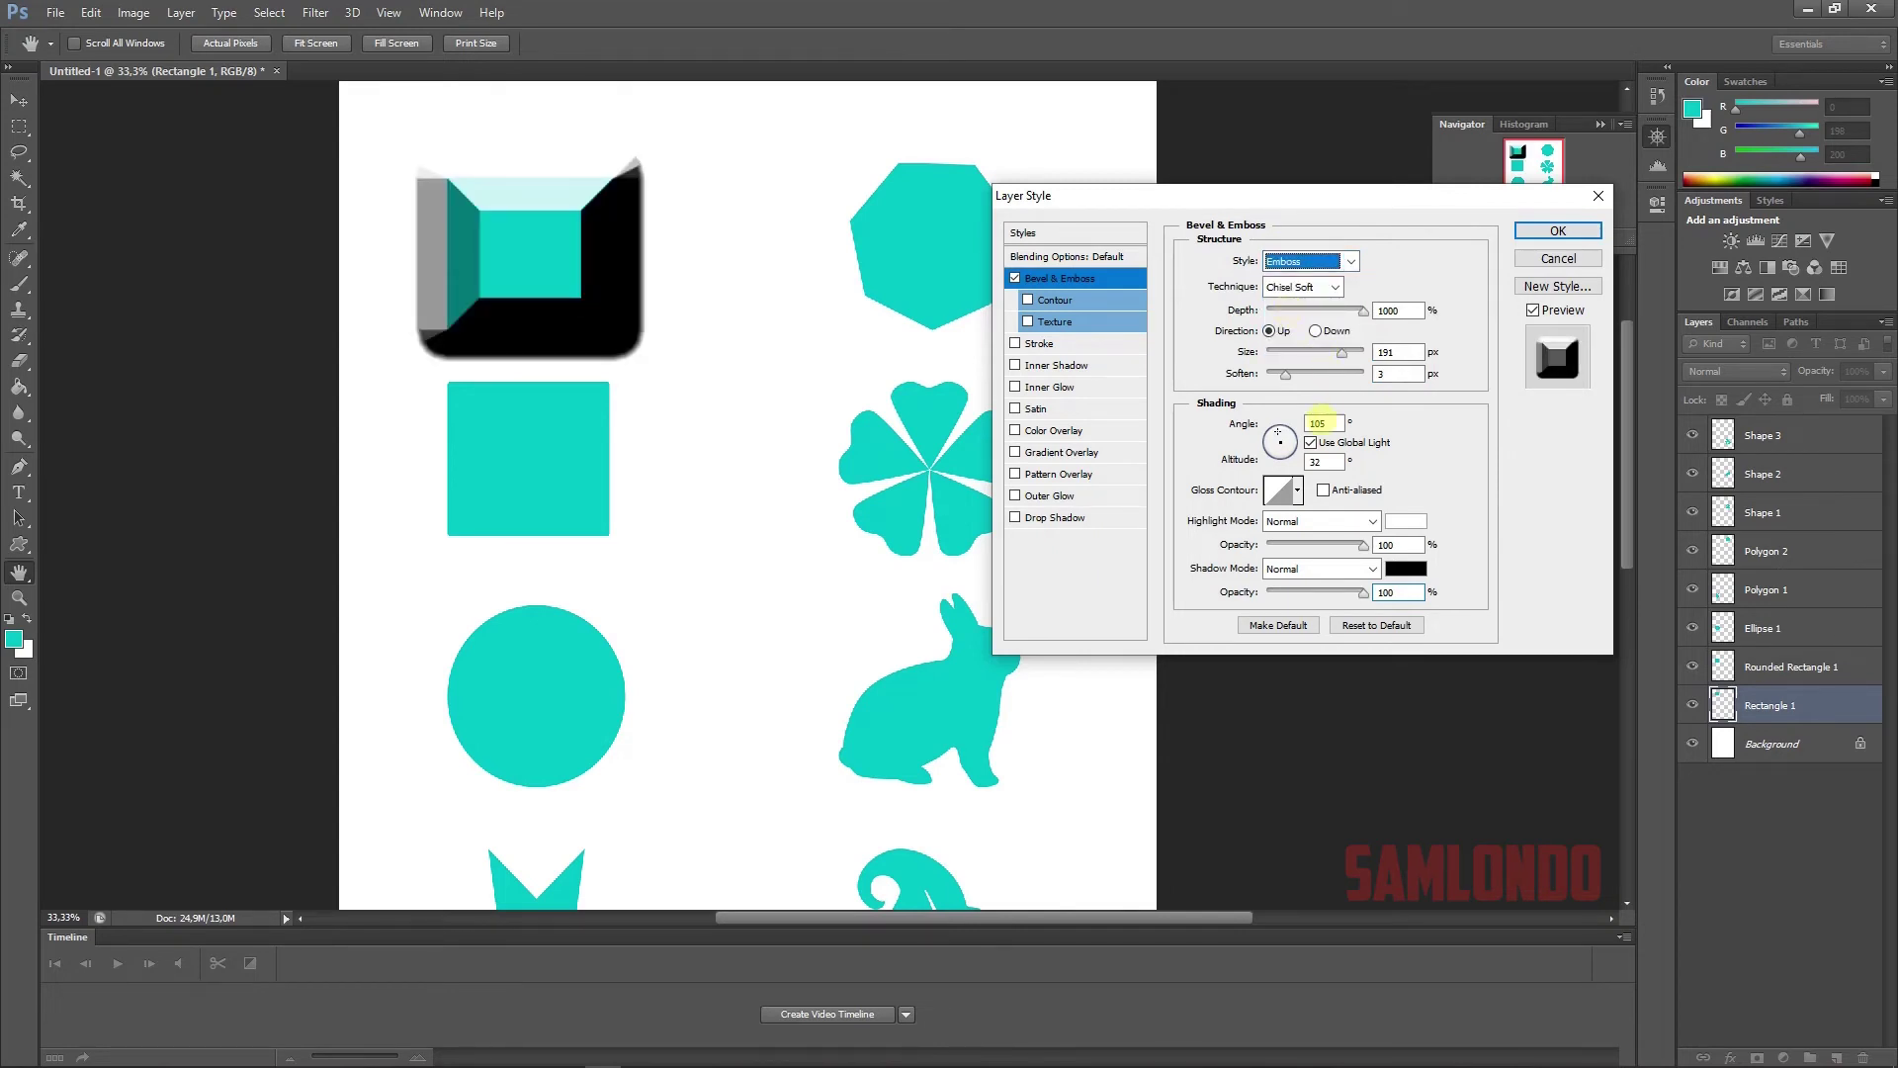
pyautogui.click(1301, 287)
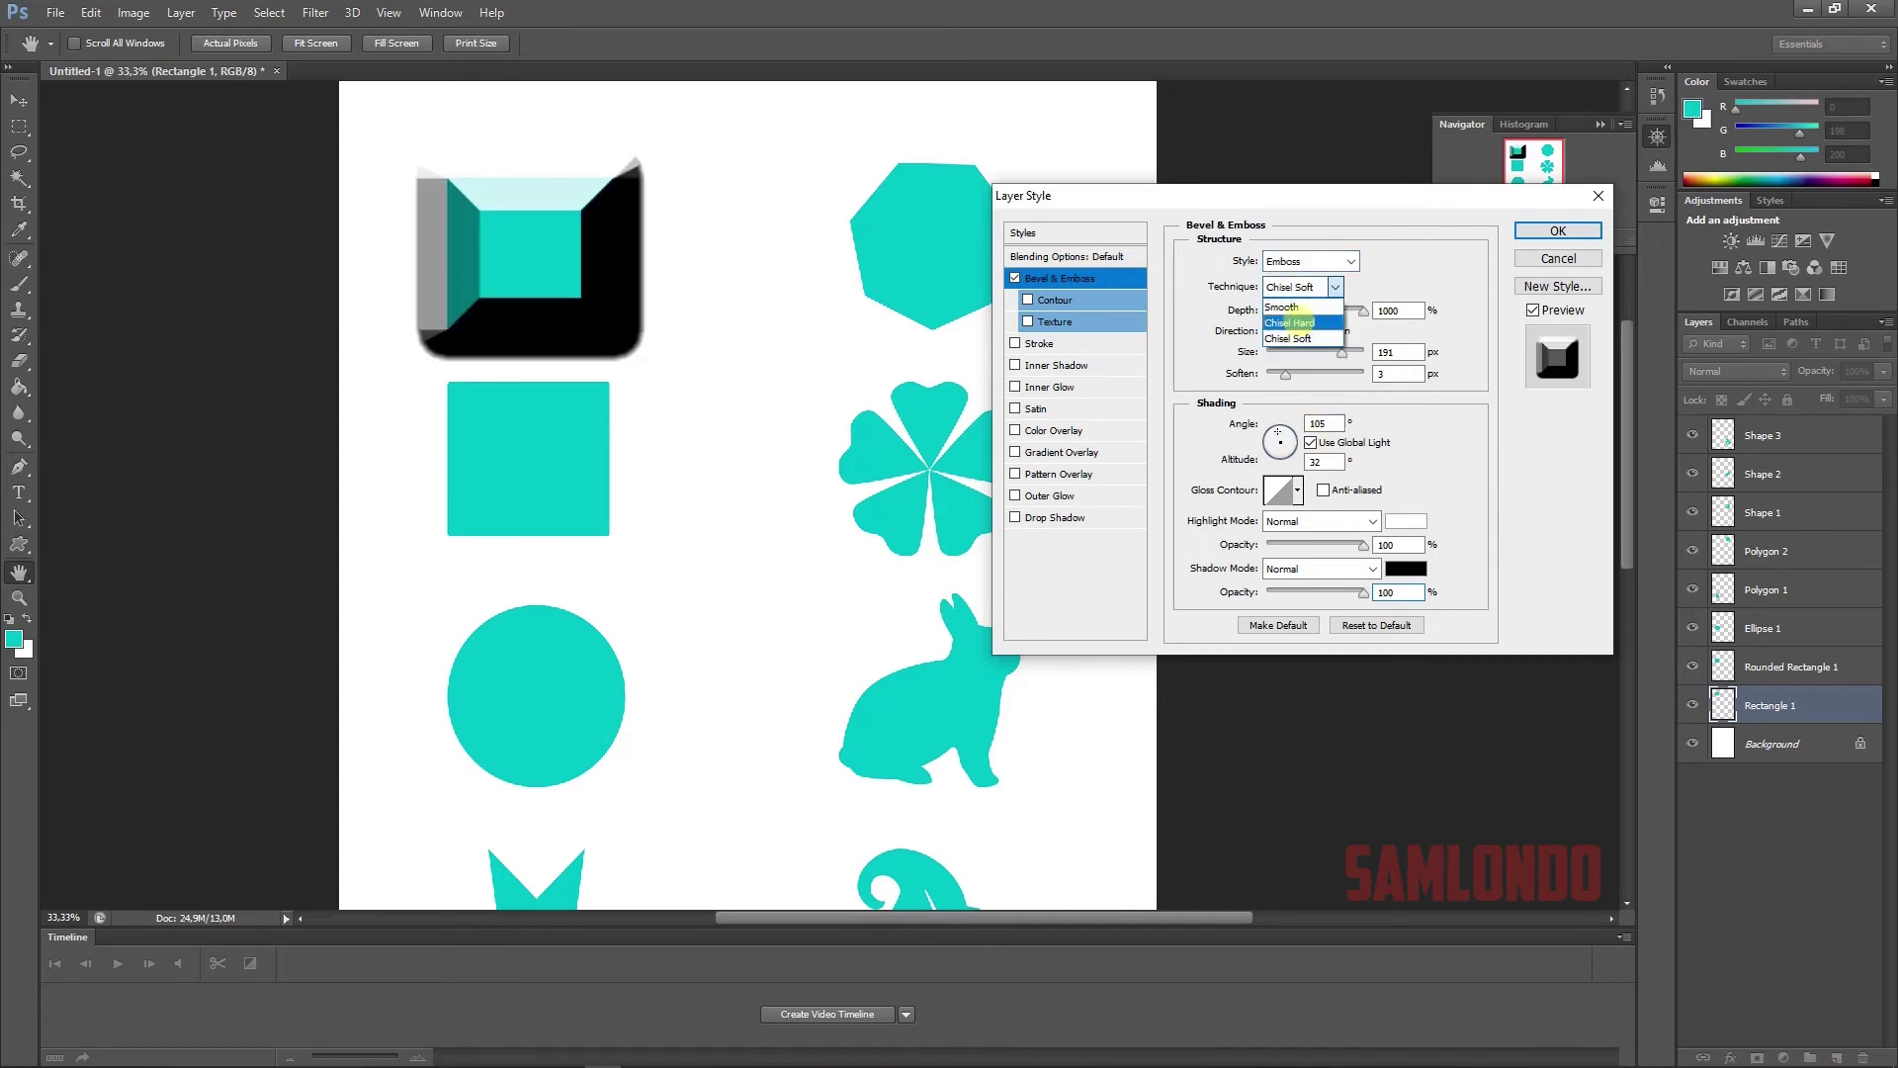
pyautogui.click(1300, 316)
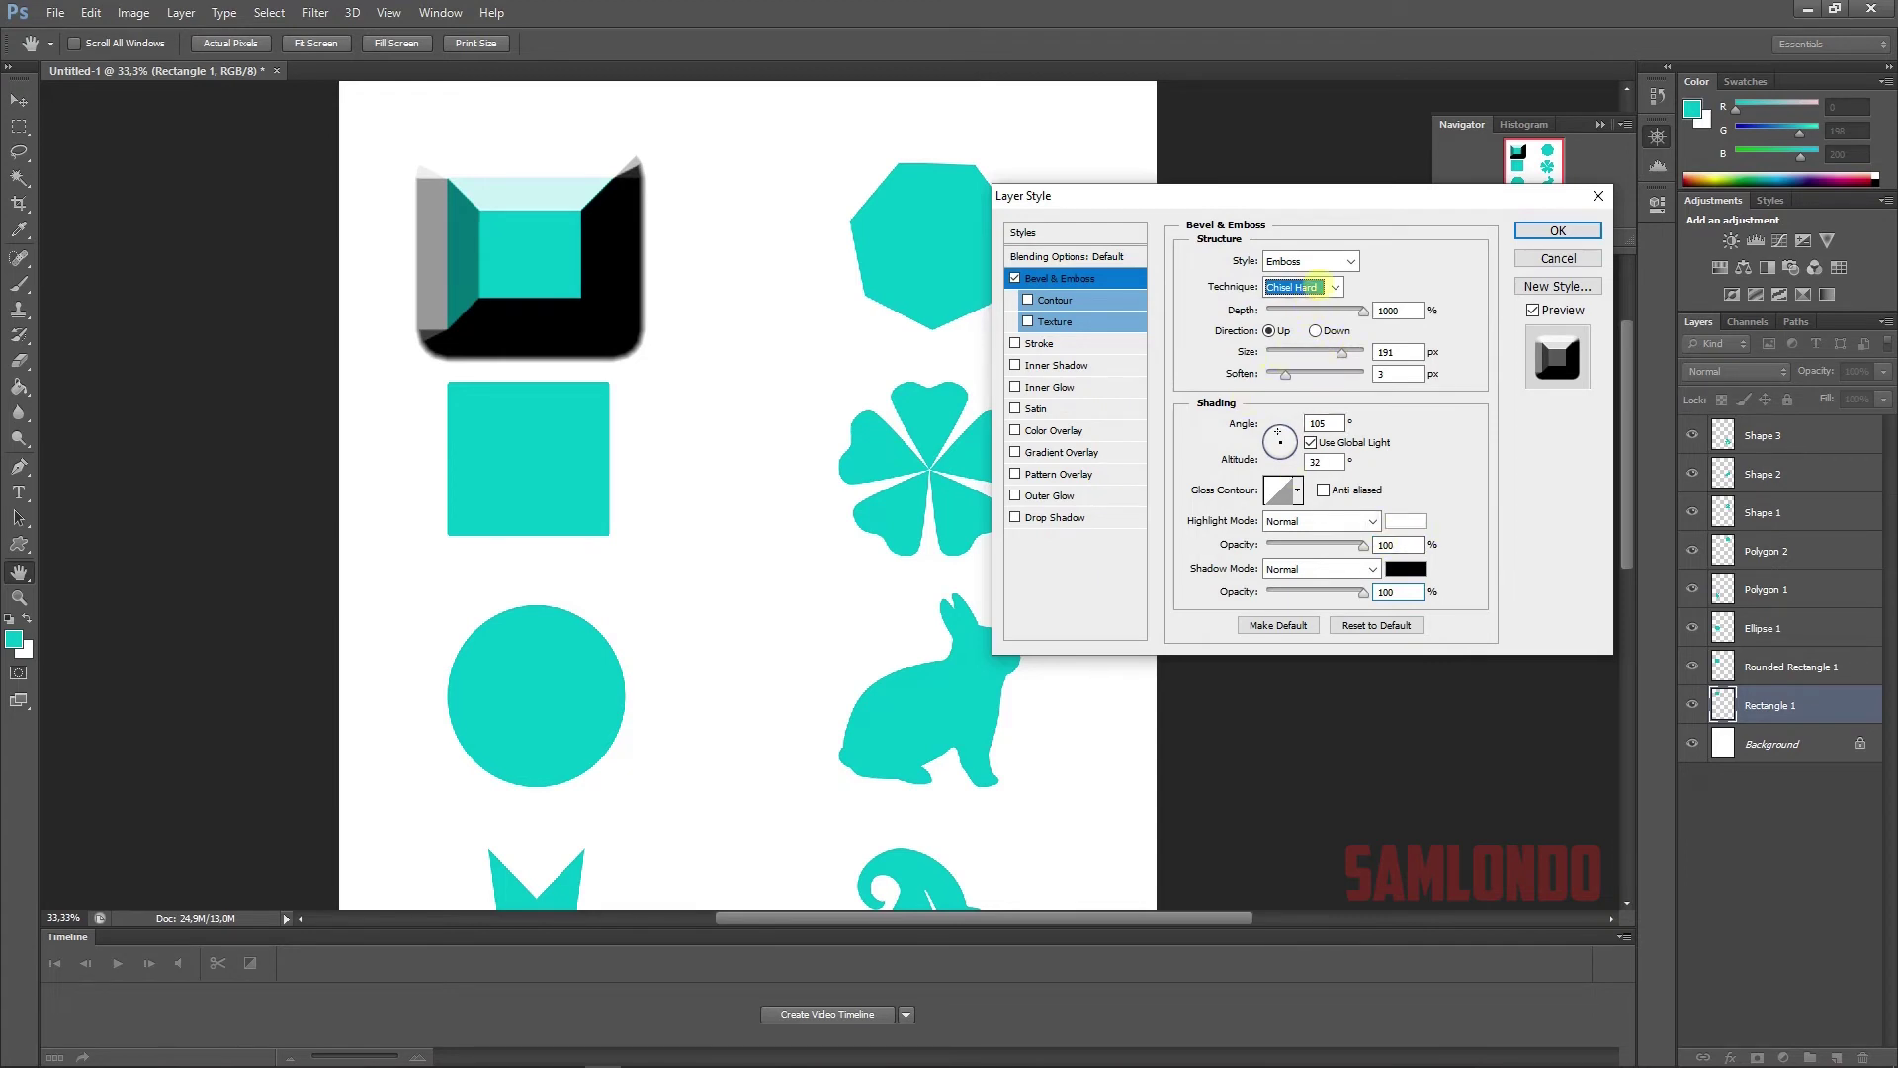
pyautogui.click(1285, 374)
pyautogui.moveTo(1271, 373)
pyautogui.mouseDown()
pyautogui.moveTo(1335, 373)
pyautogui.moveTo(1277, 375)
pyautogui.mouseUp()
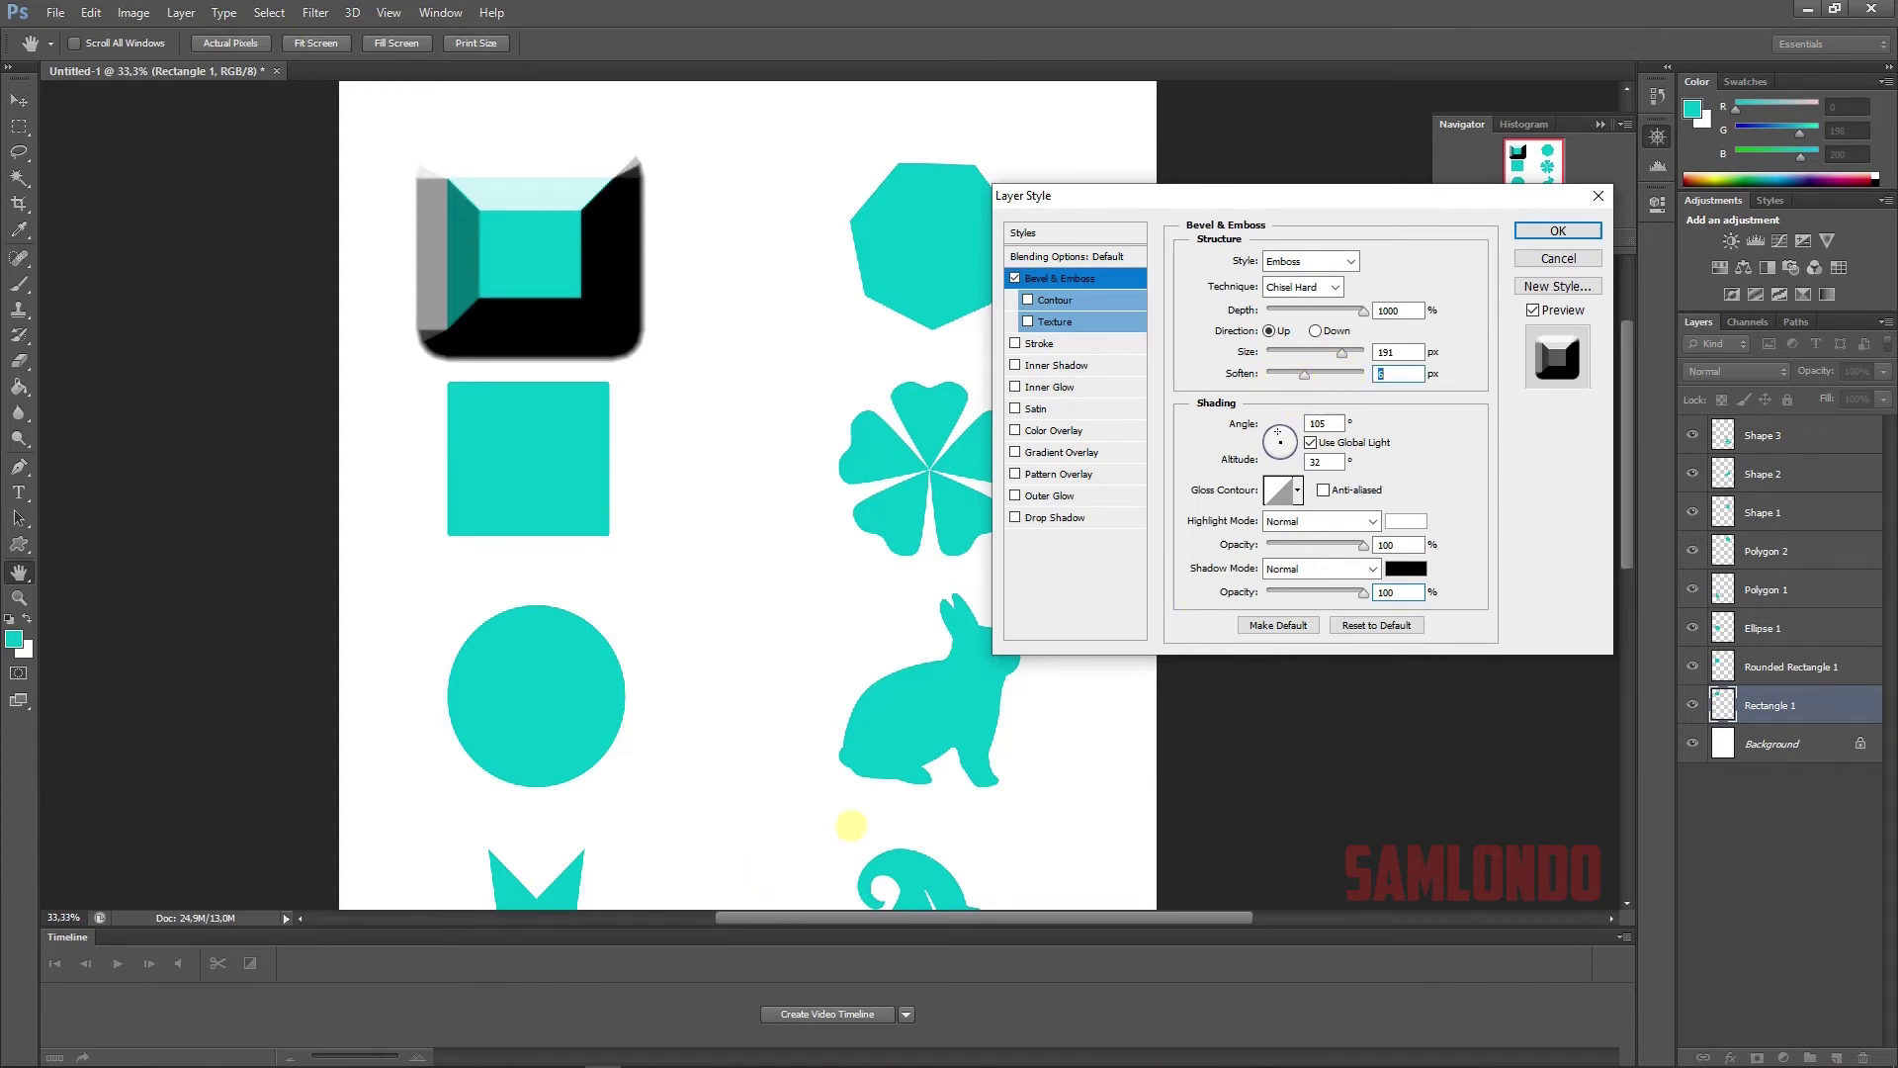
# - Apply the bevel, nudge the second square lower, and give it a red stroke of about 59 px
pyautogui.click(1558, 230)
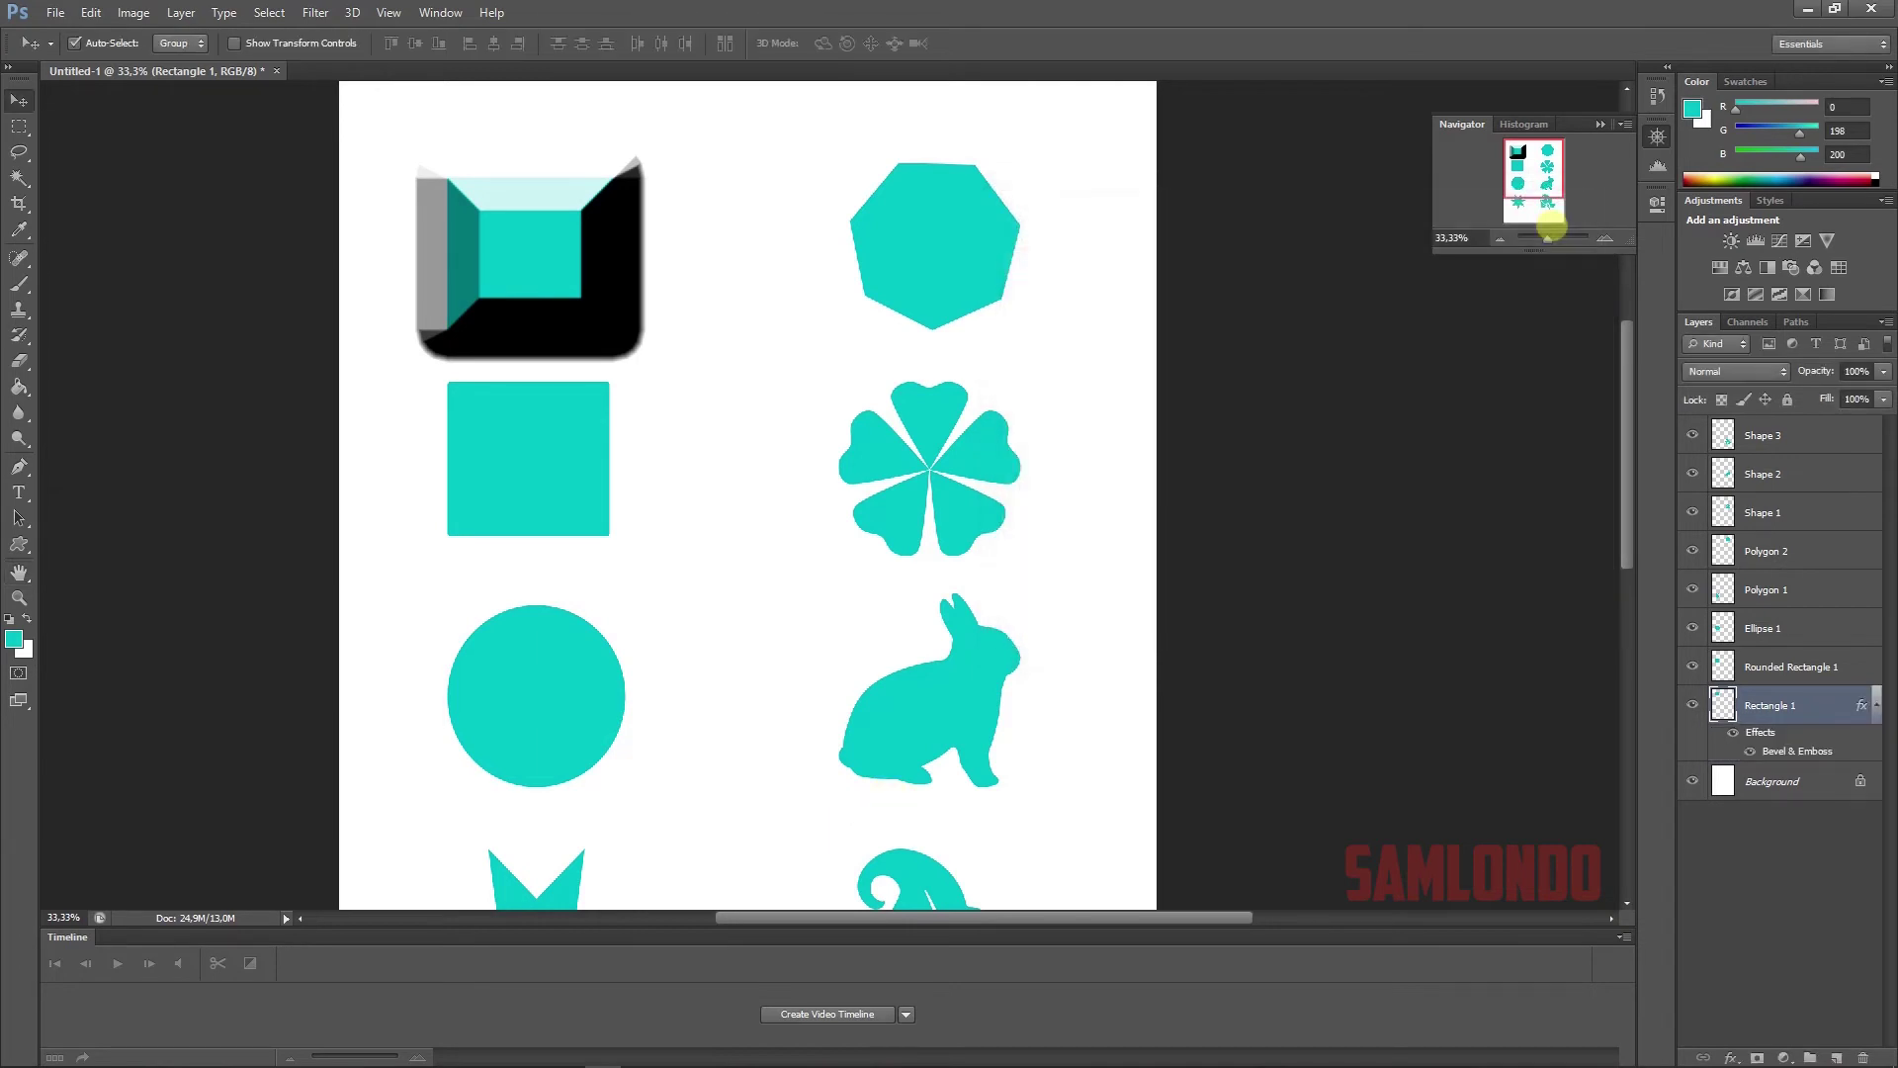
pyautogui.moveTo(519, 403); pyautogui.dragTo(521, 423)
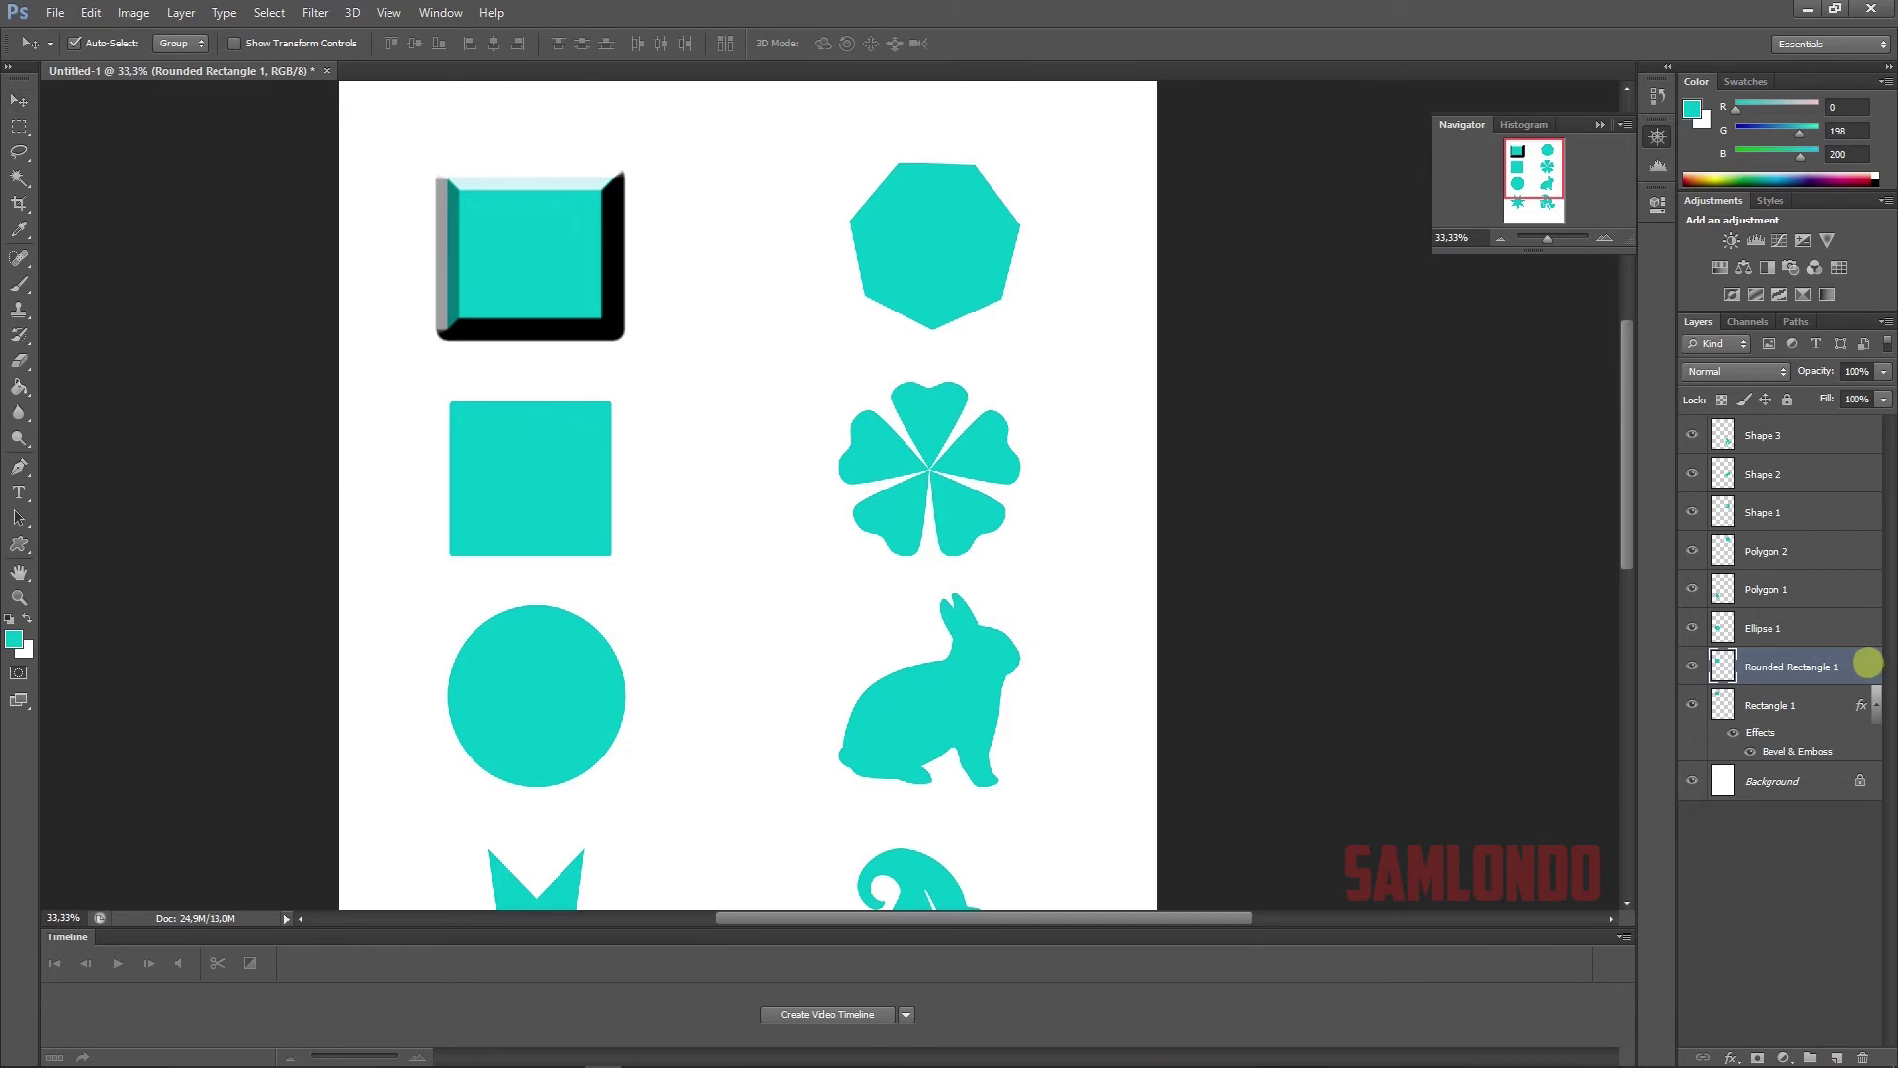
pyautogui.doubleClick(1868, 662)
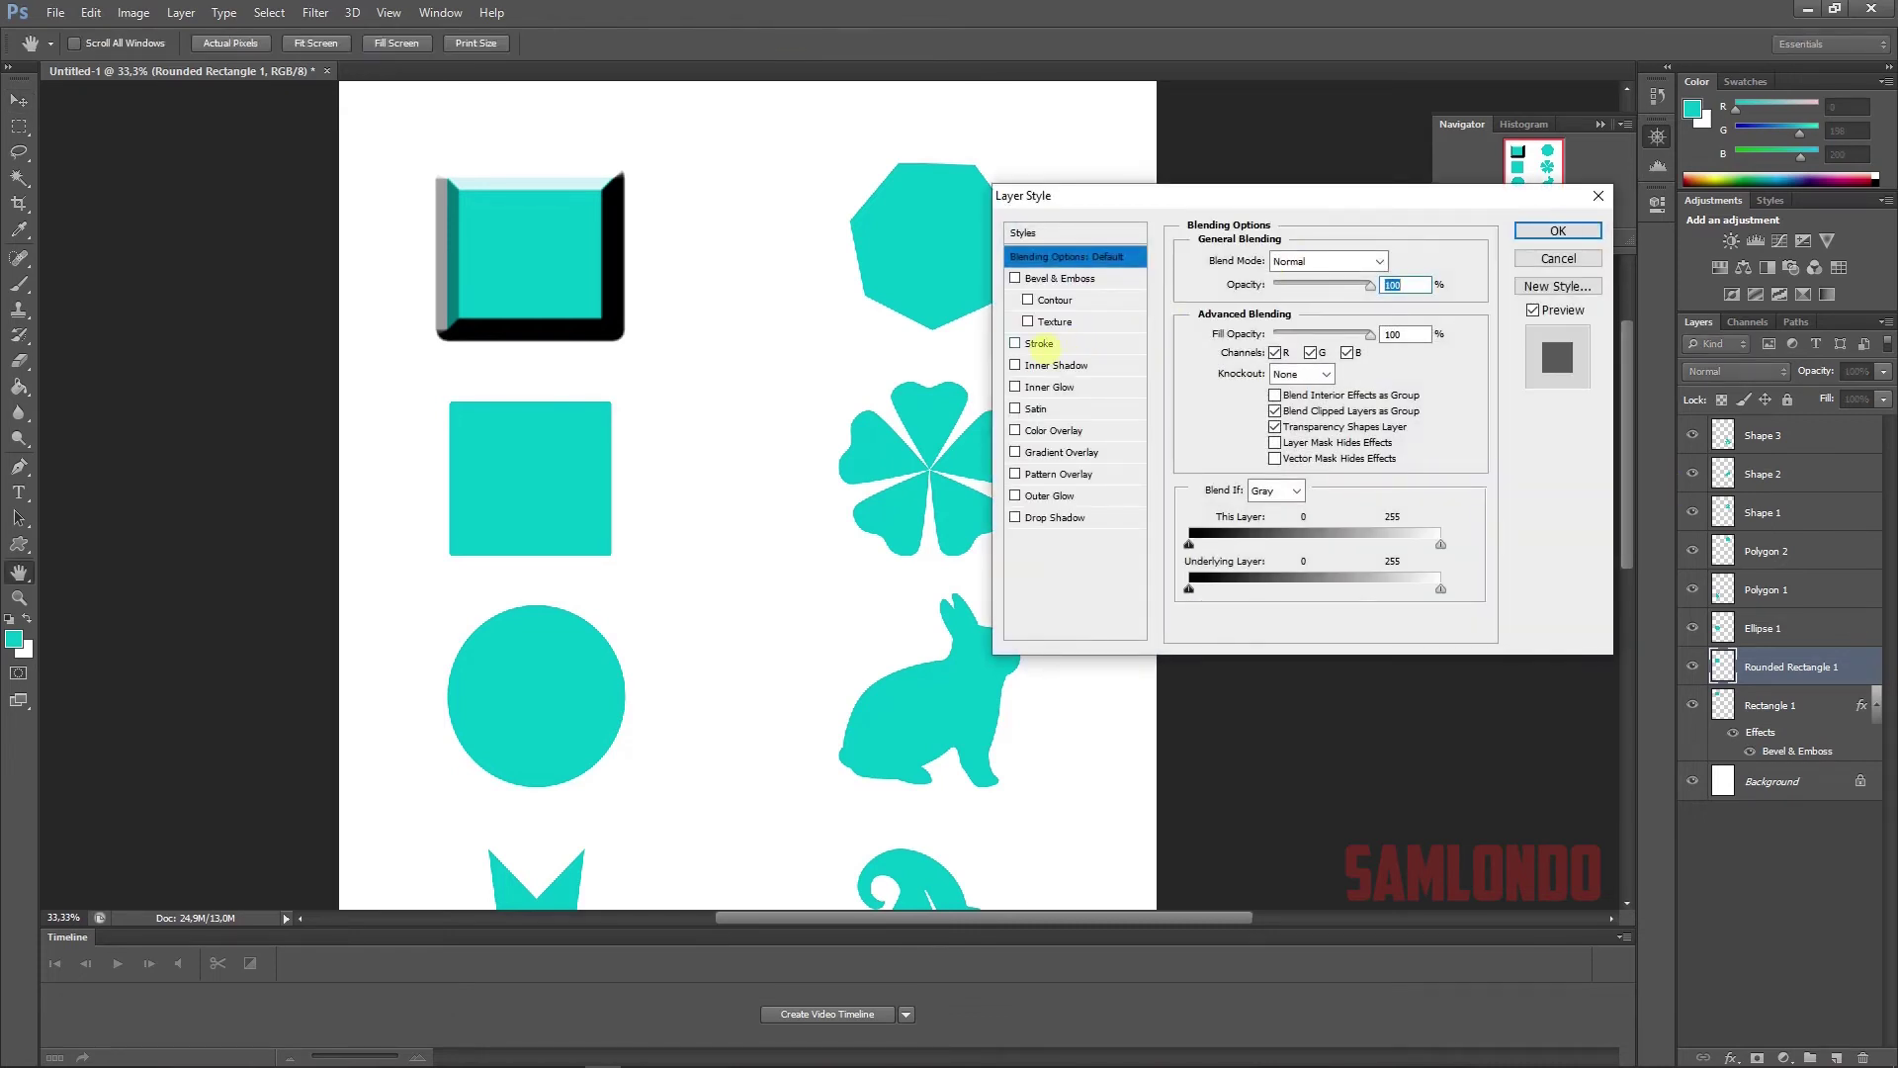
pyautogui.click(1042, 343)
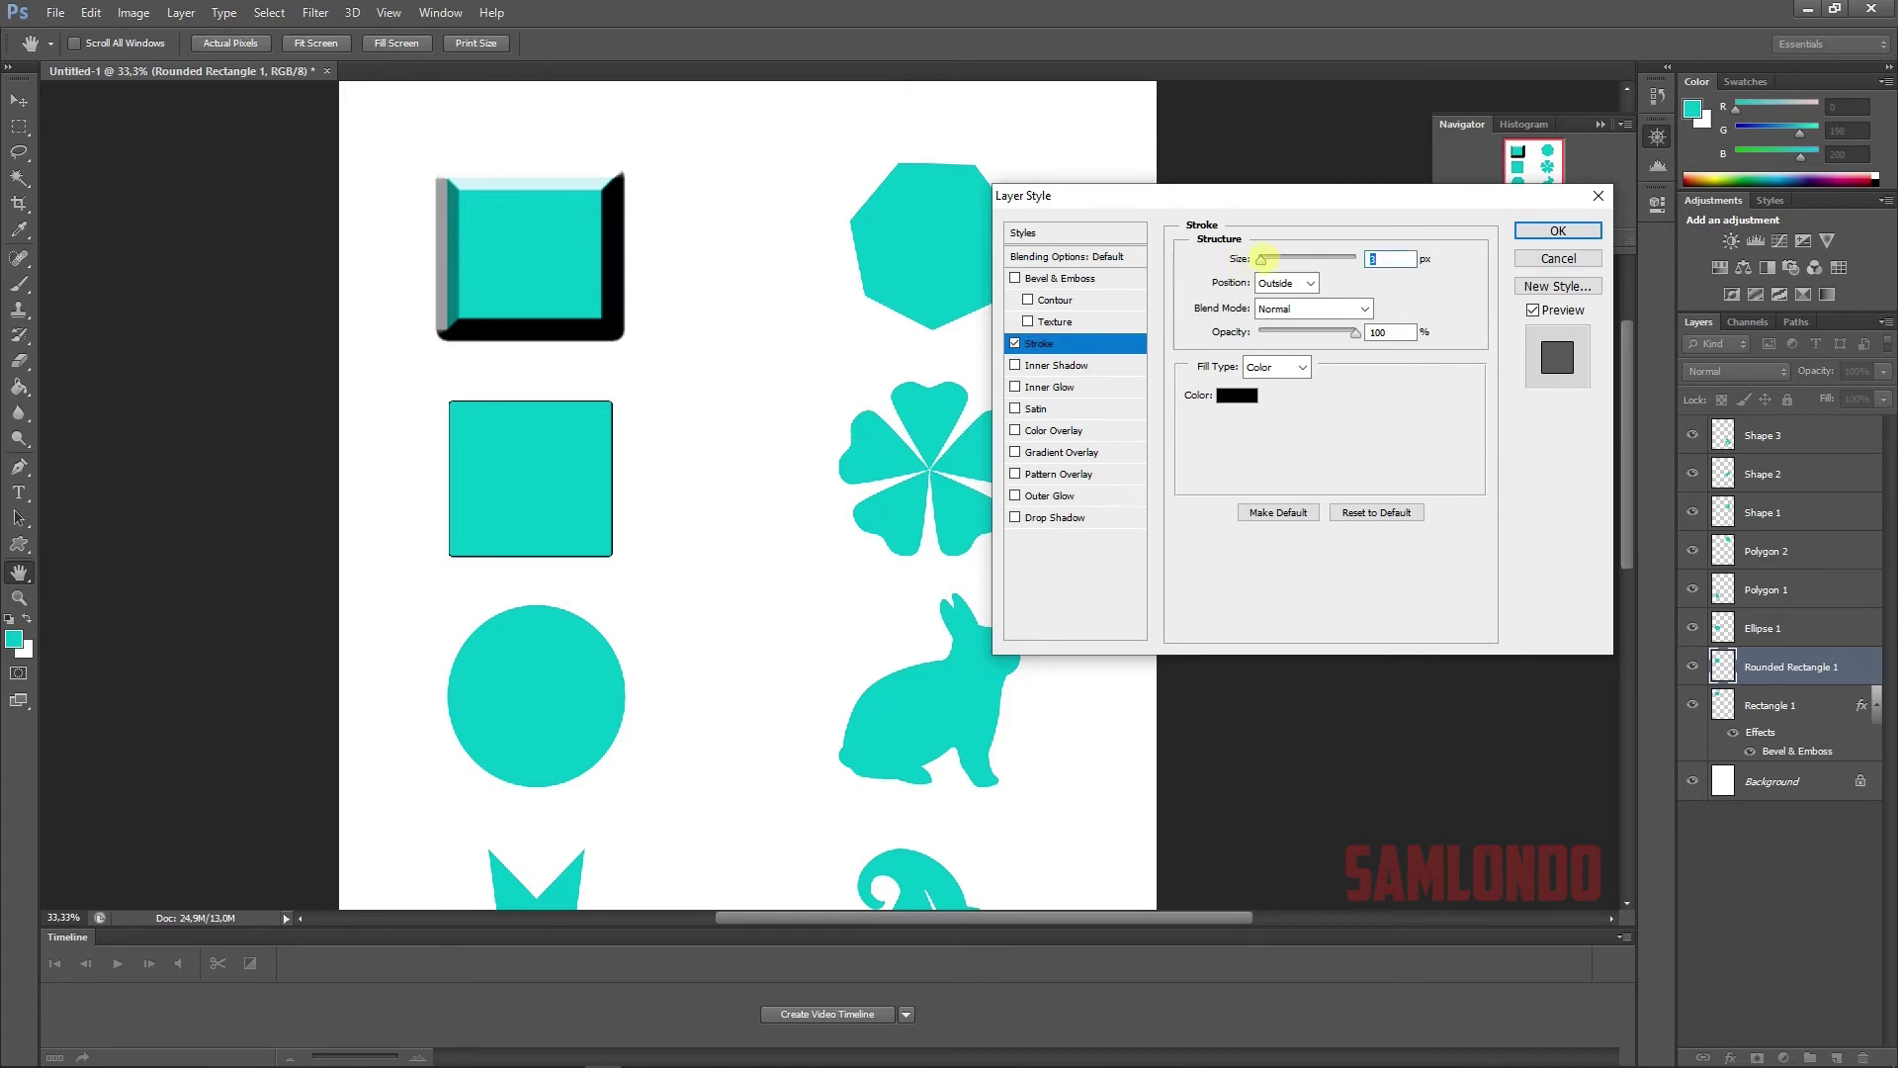
pyautogui.moveTo(1262, 258); pyautogui.dragTo(1287, 259)
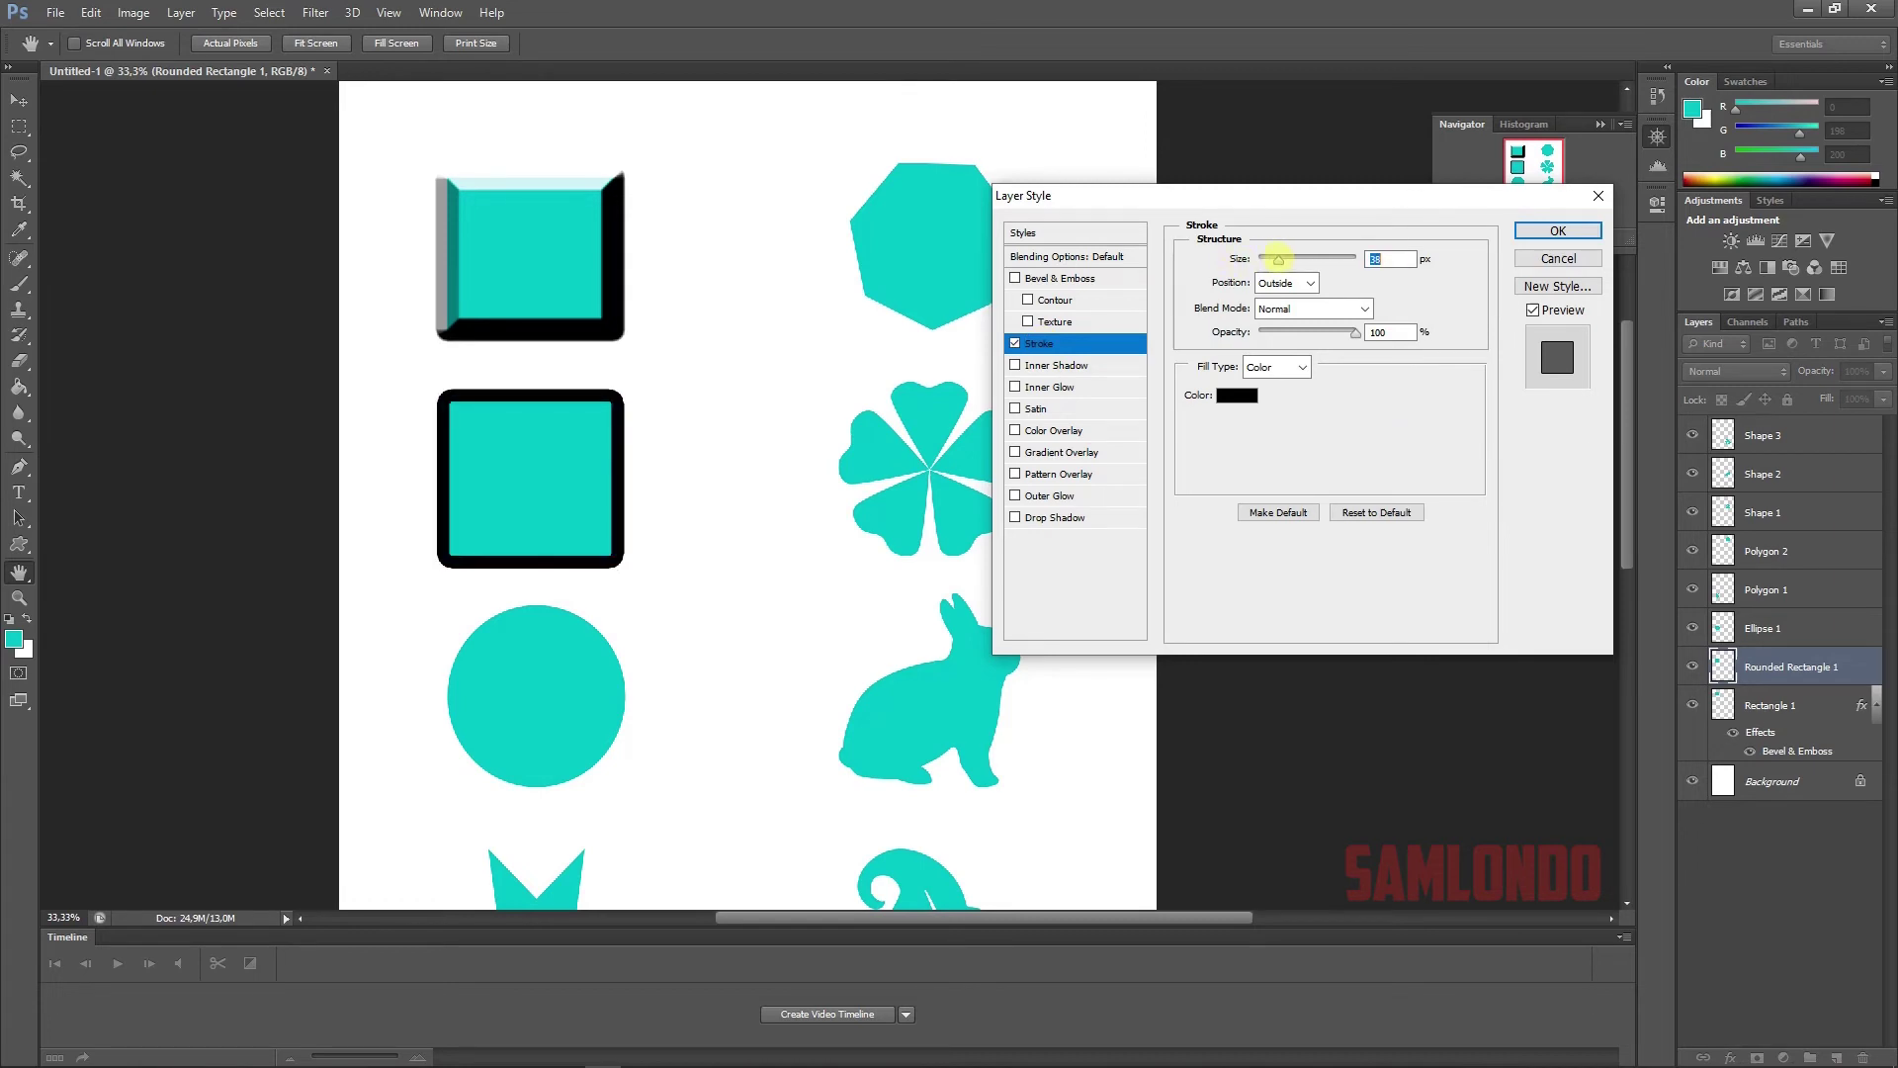
pyautogui.click(1237, 396)
pyautogui.click(1354, 326)
pyautogui.click(1575, 341)
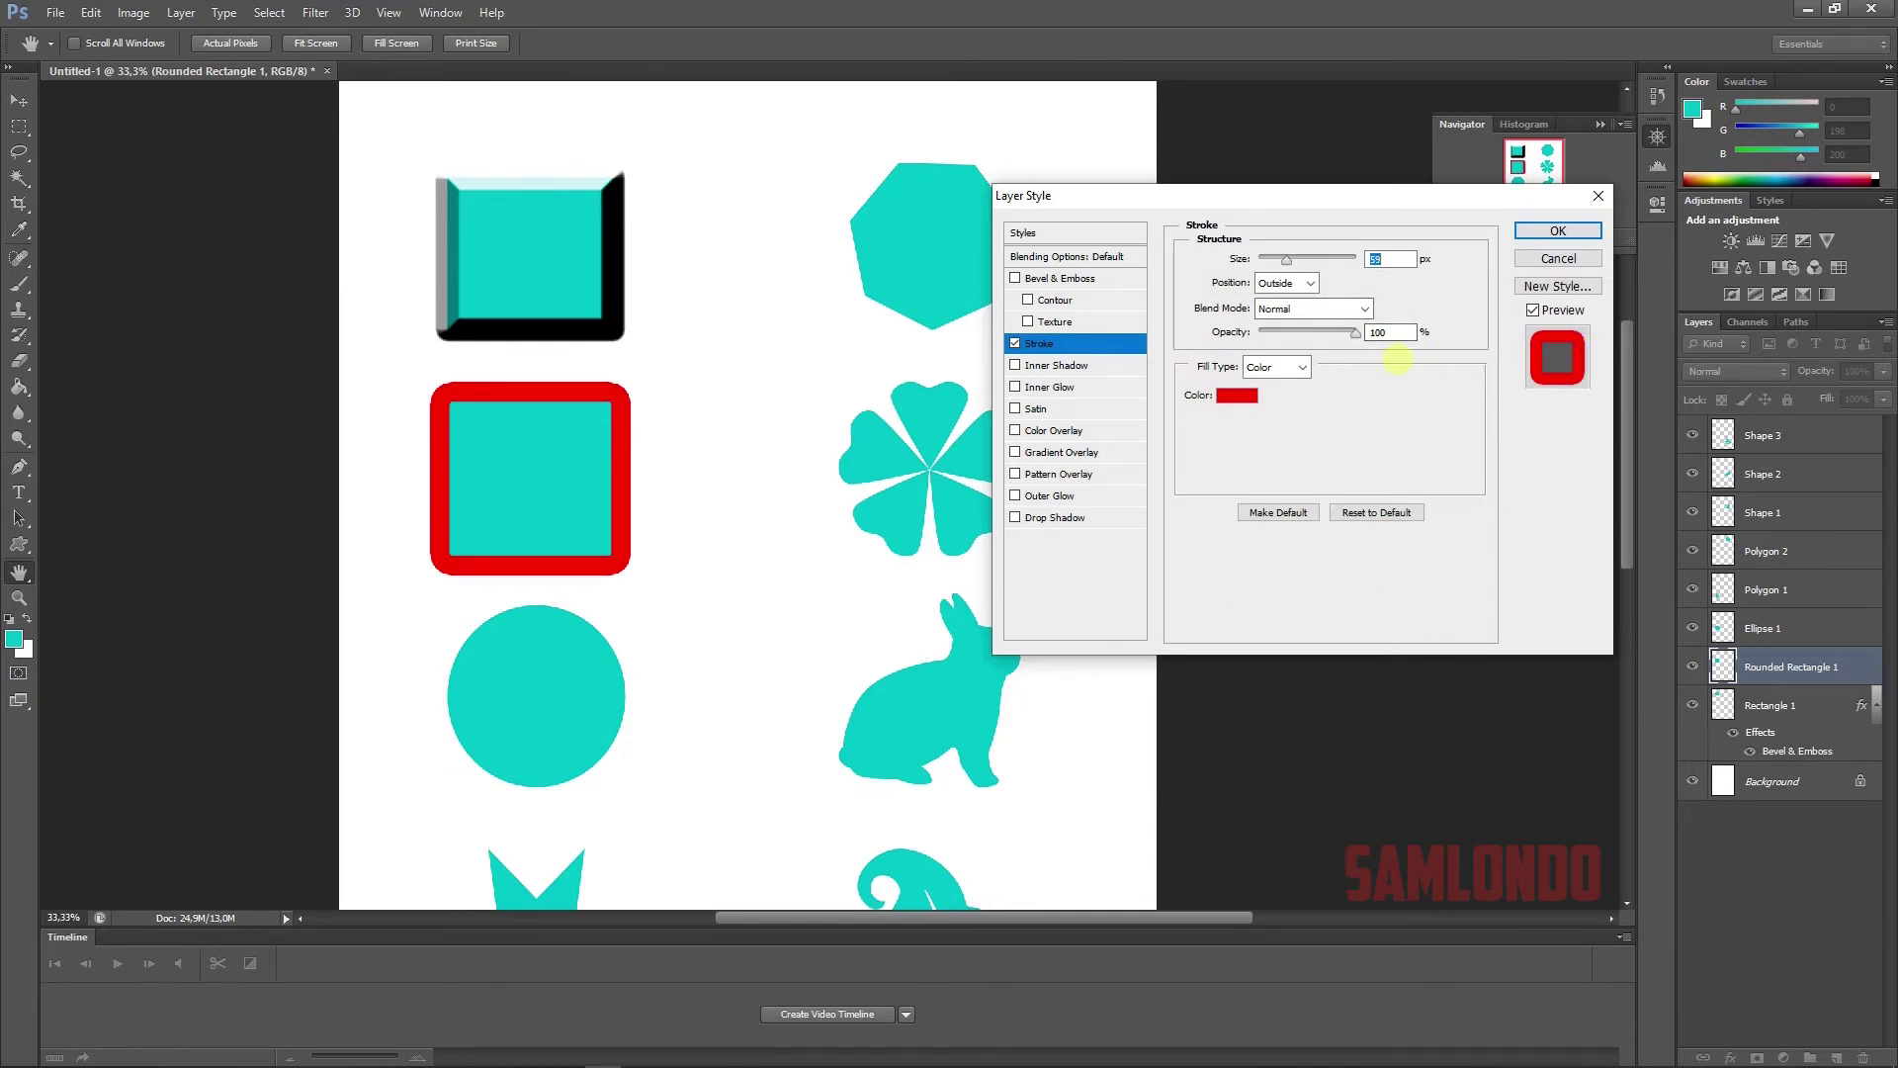
pyautogui.moveTo(1354, 332)
pyautogui.mouseDown()
pyautogui.moveTo(1314, 333)
pyautogui.moveTo(1357, 332)
pyautogui.mouseUp()
# - Set the stroke to Vivid Light blend, centre it on the edge, thin it slightly, and apply
pyautogui.click(1364, 309)
pyautogui.click(1352, 311)
pyautogui.press('Down')
pyautogui.click(1325, 302)
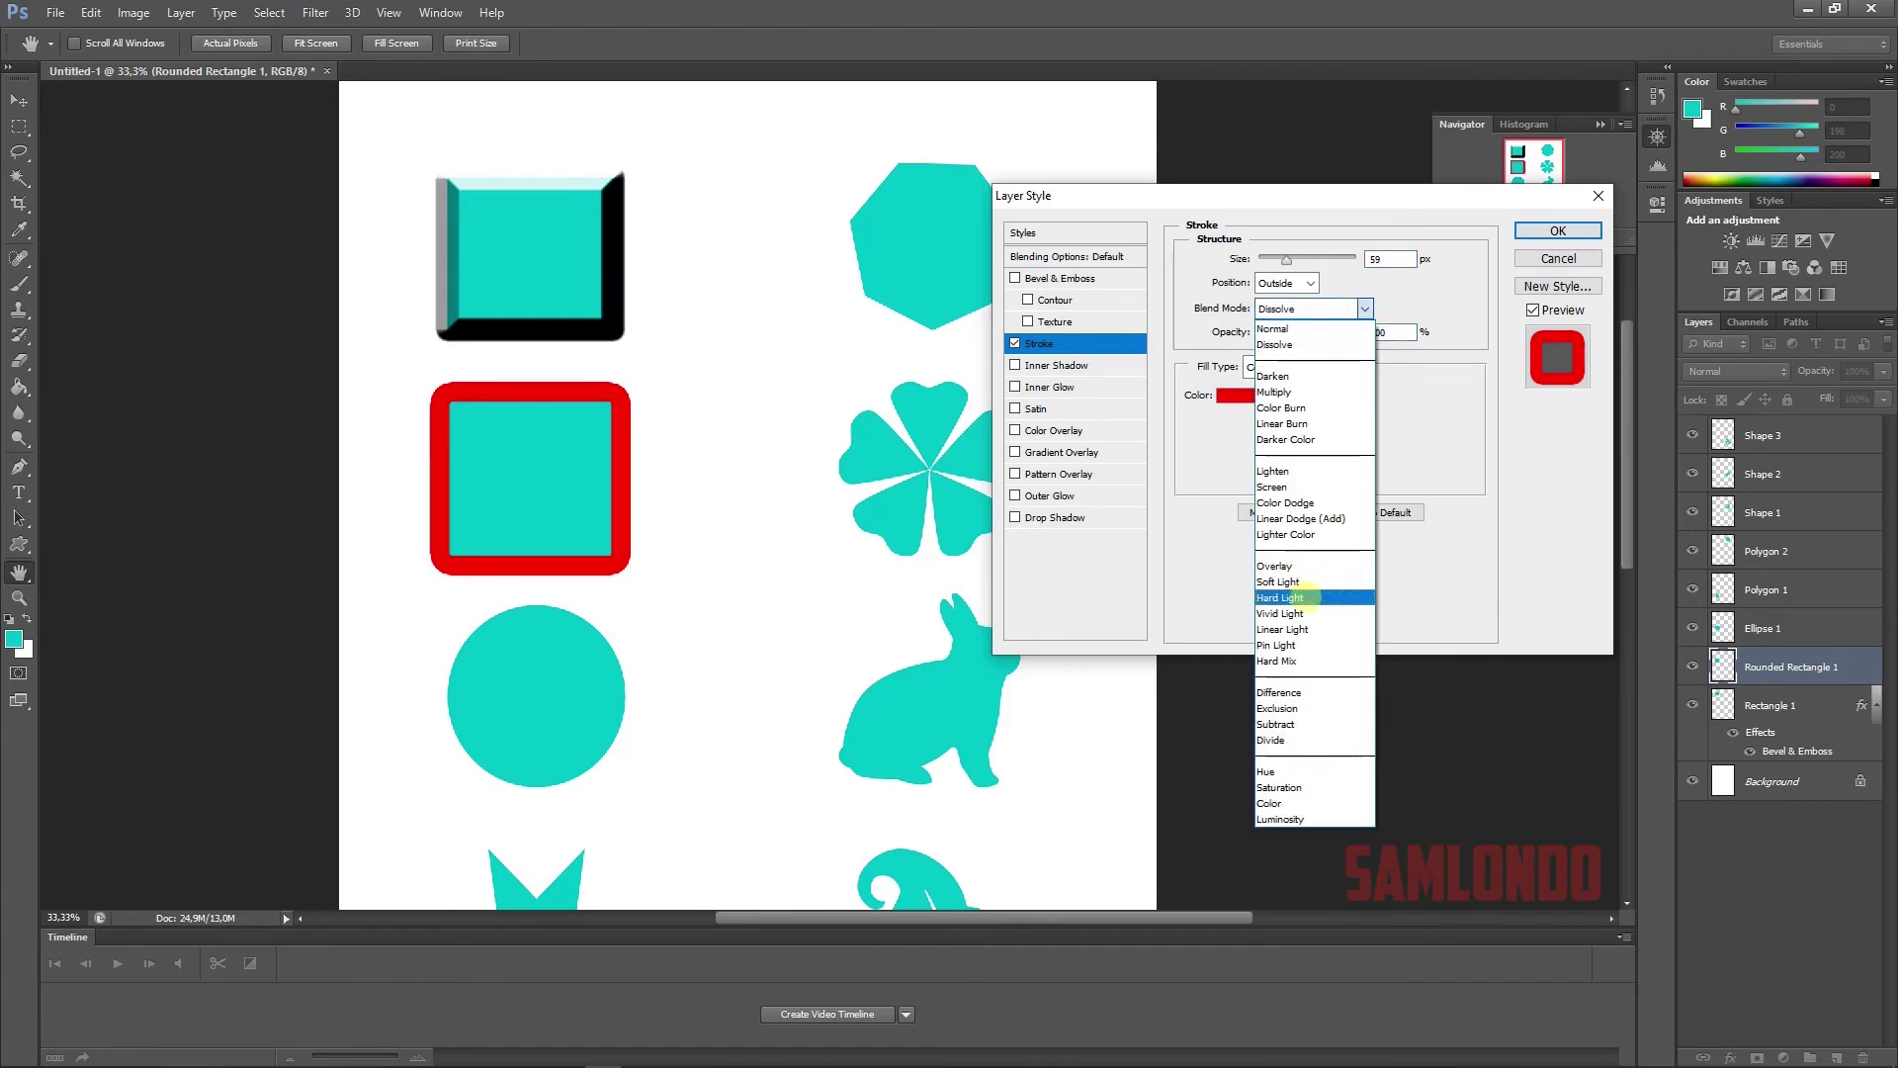
pyautogui.click(1300, 613)
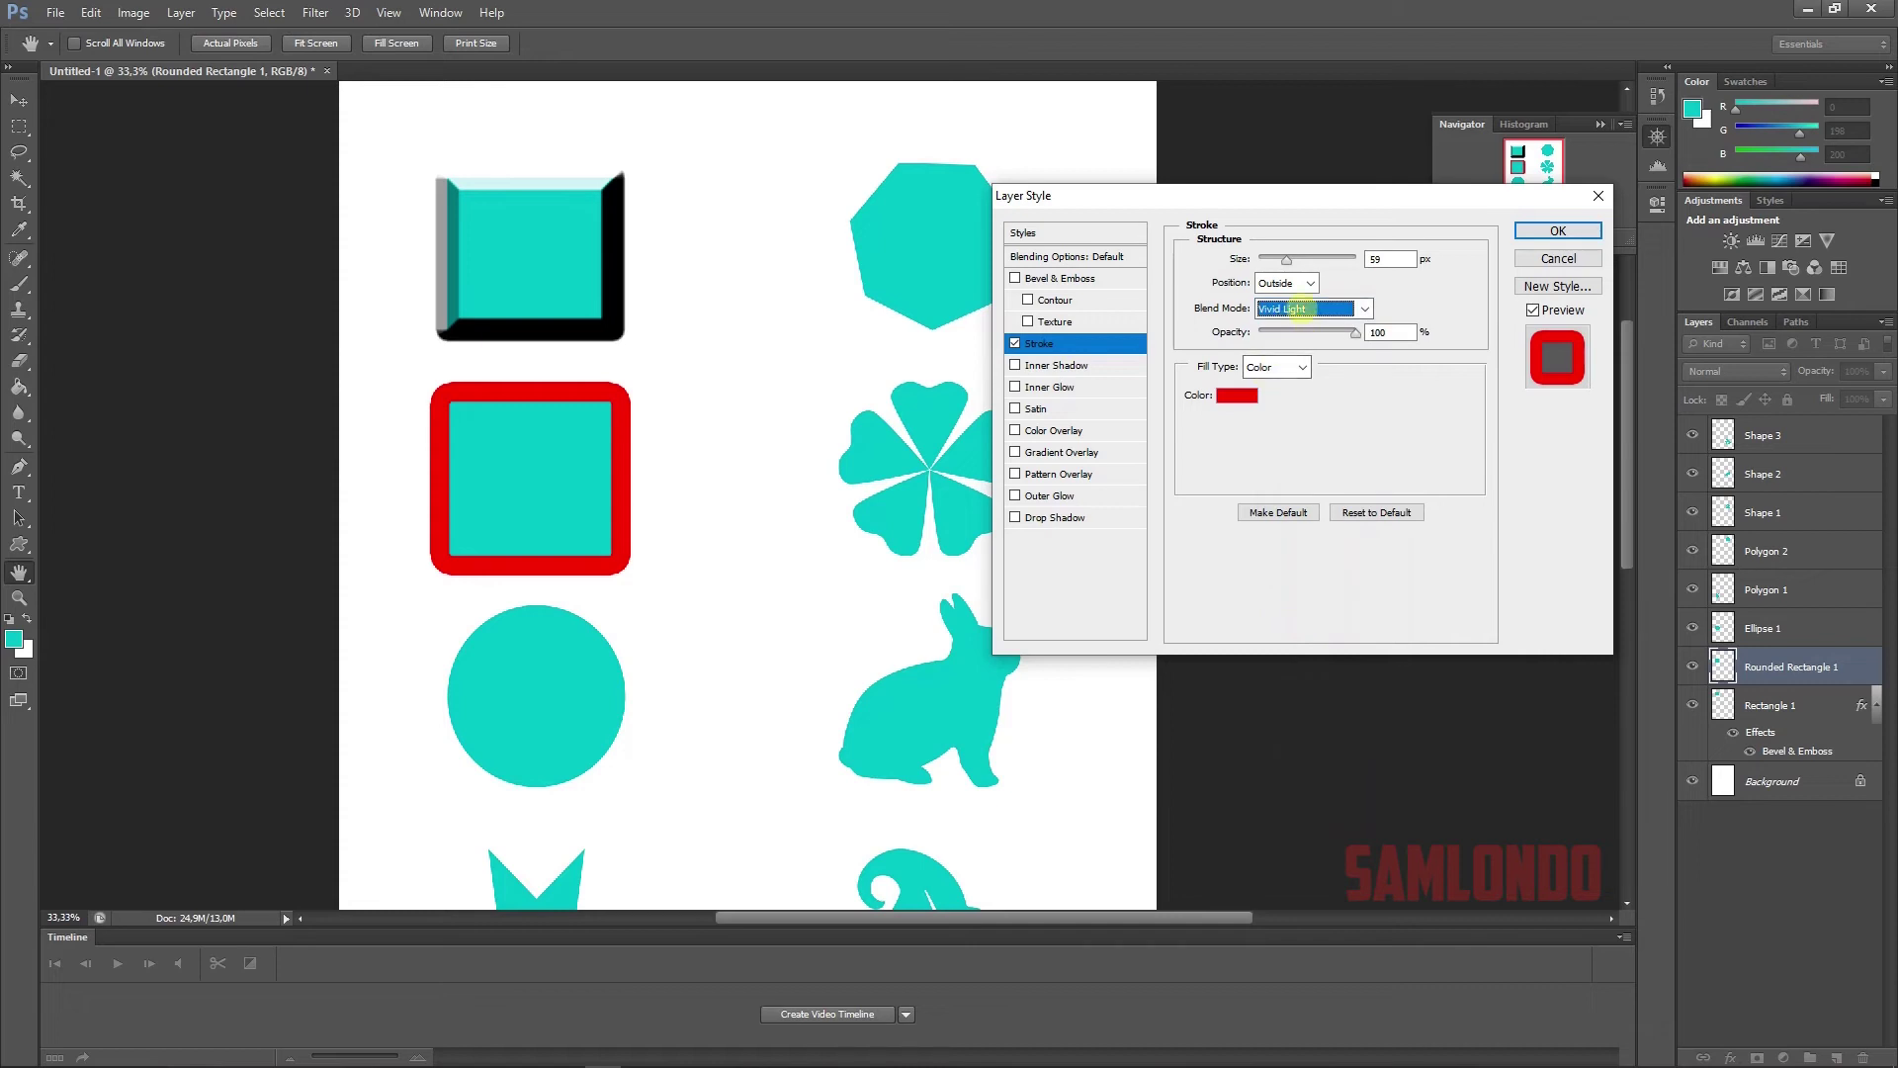
pyautogui.click(1286, 282)
pyautogui.click(1273, 318)
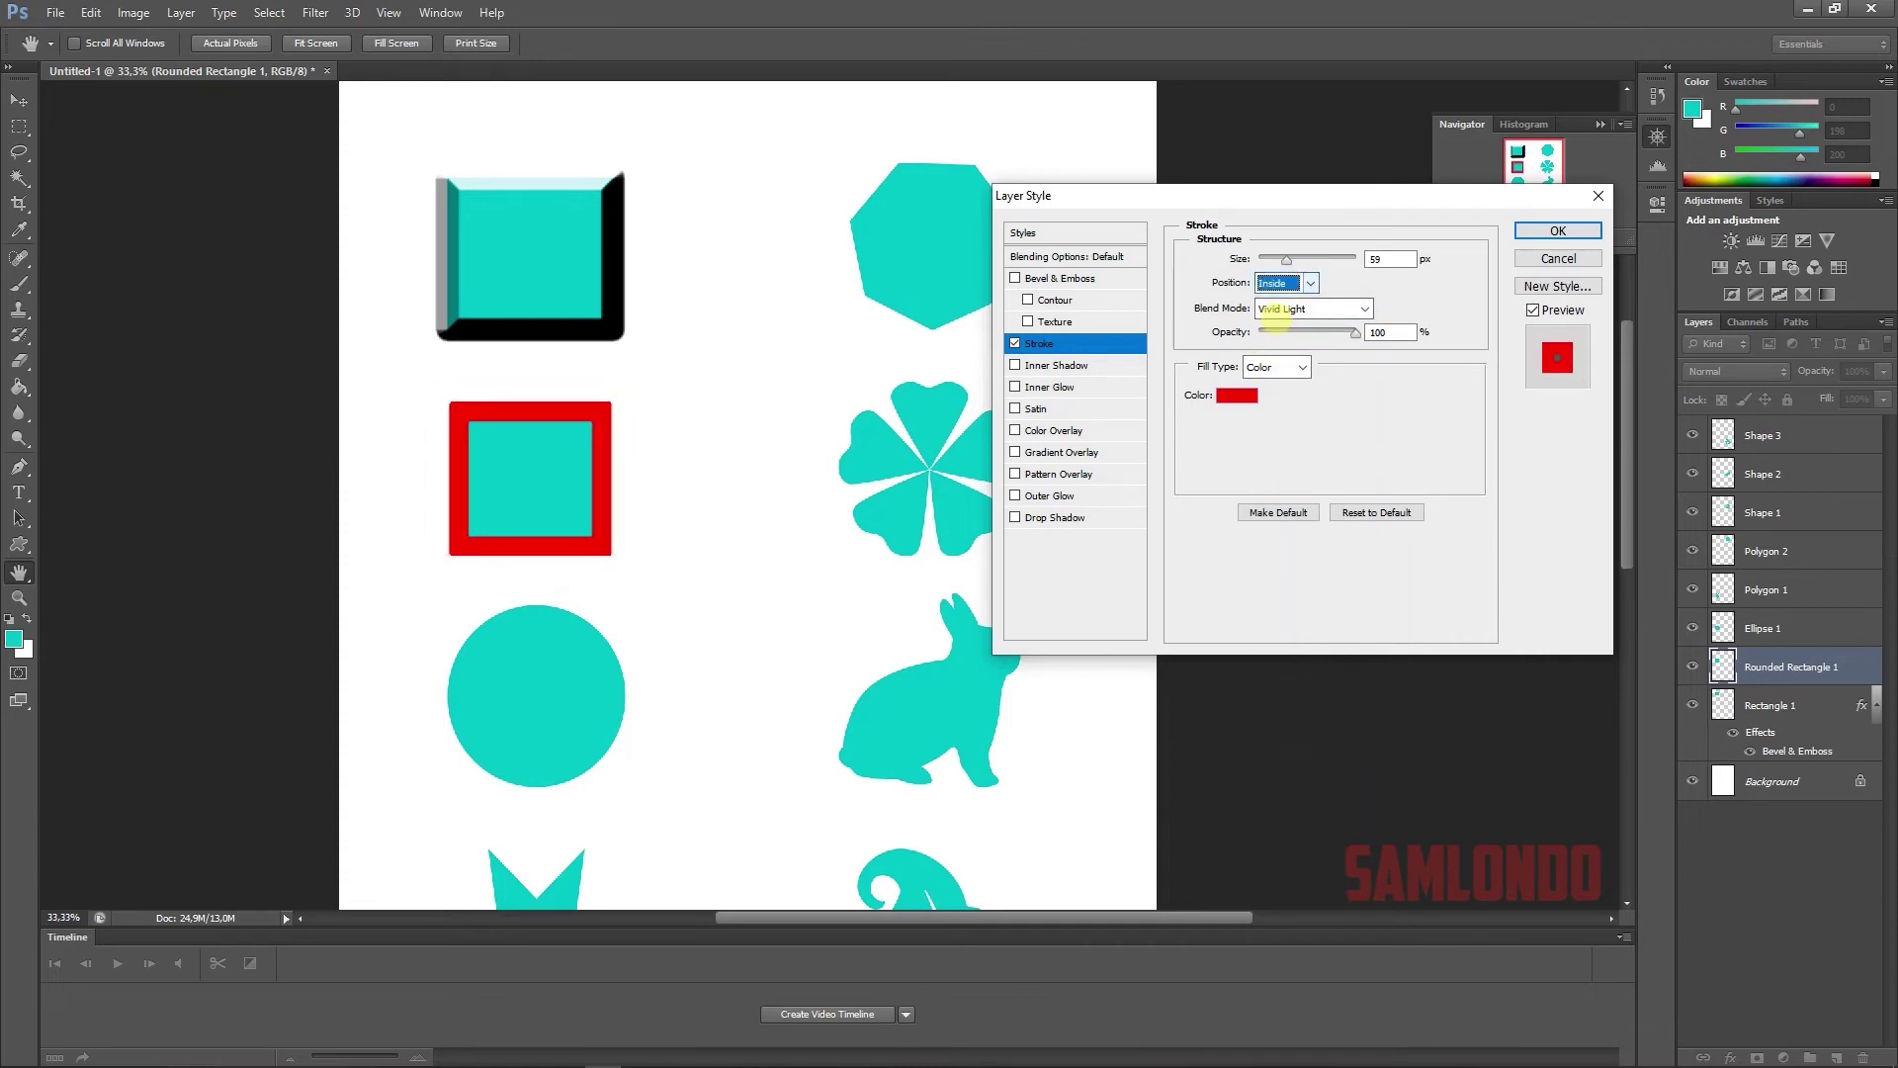
pyautogui.click(1305, 282)
pyautogui.click(1296, 333)
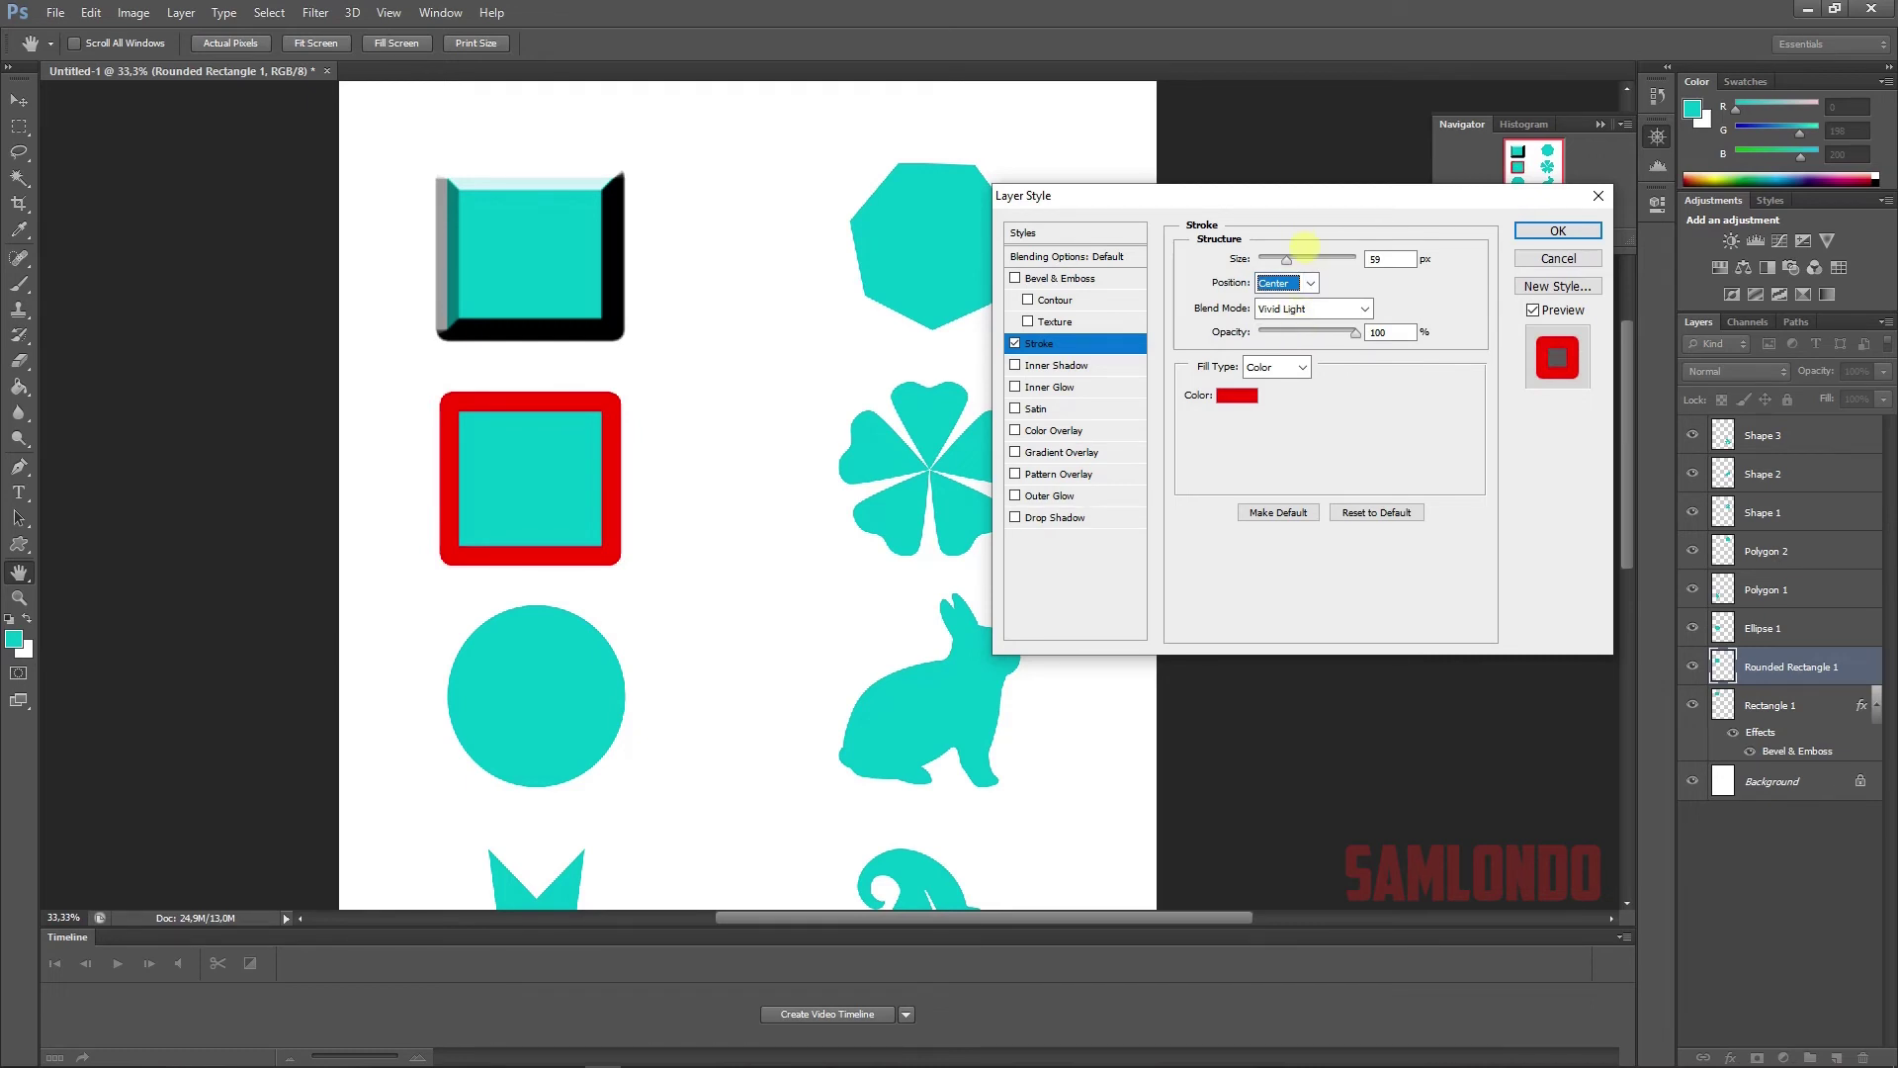
pyautogui.moveTo(1287, 259); pyautogui.dragTo(1284, 259)
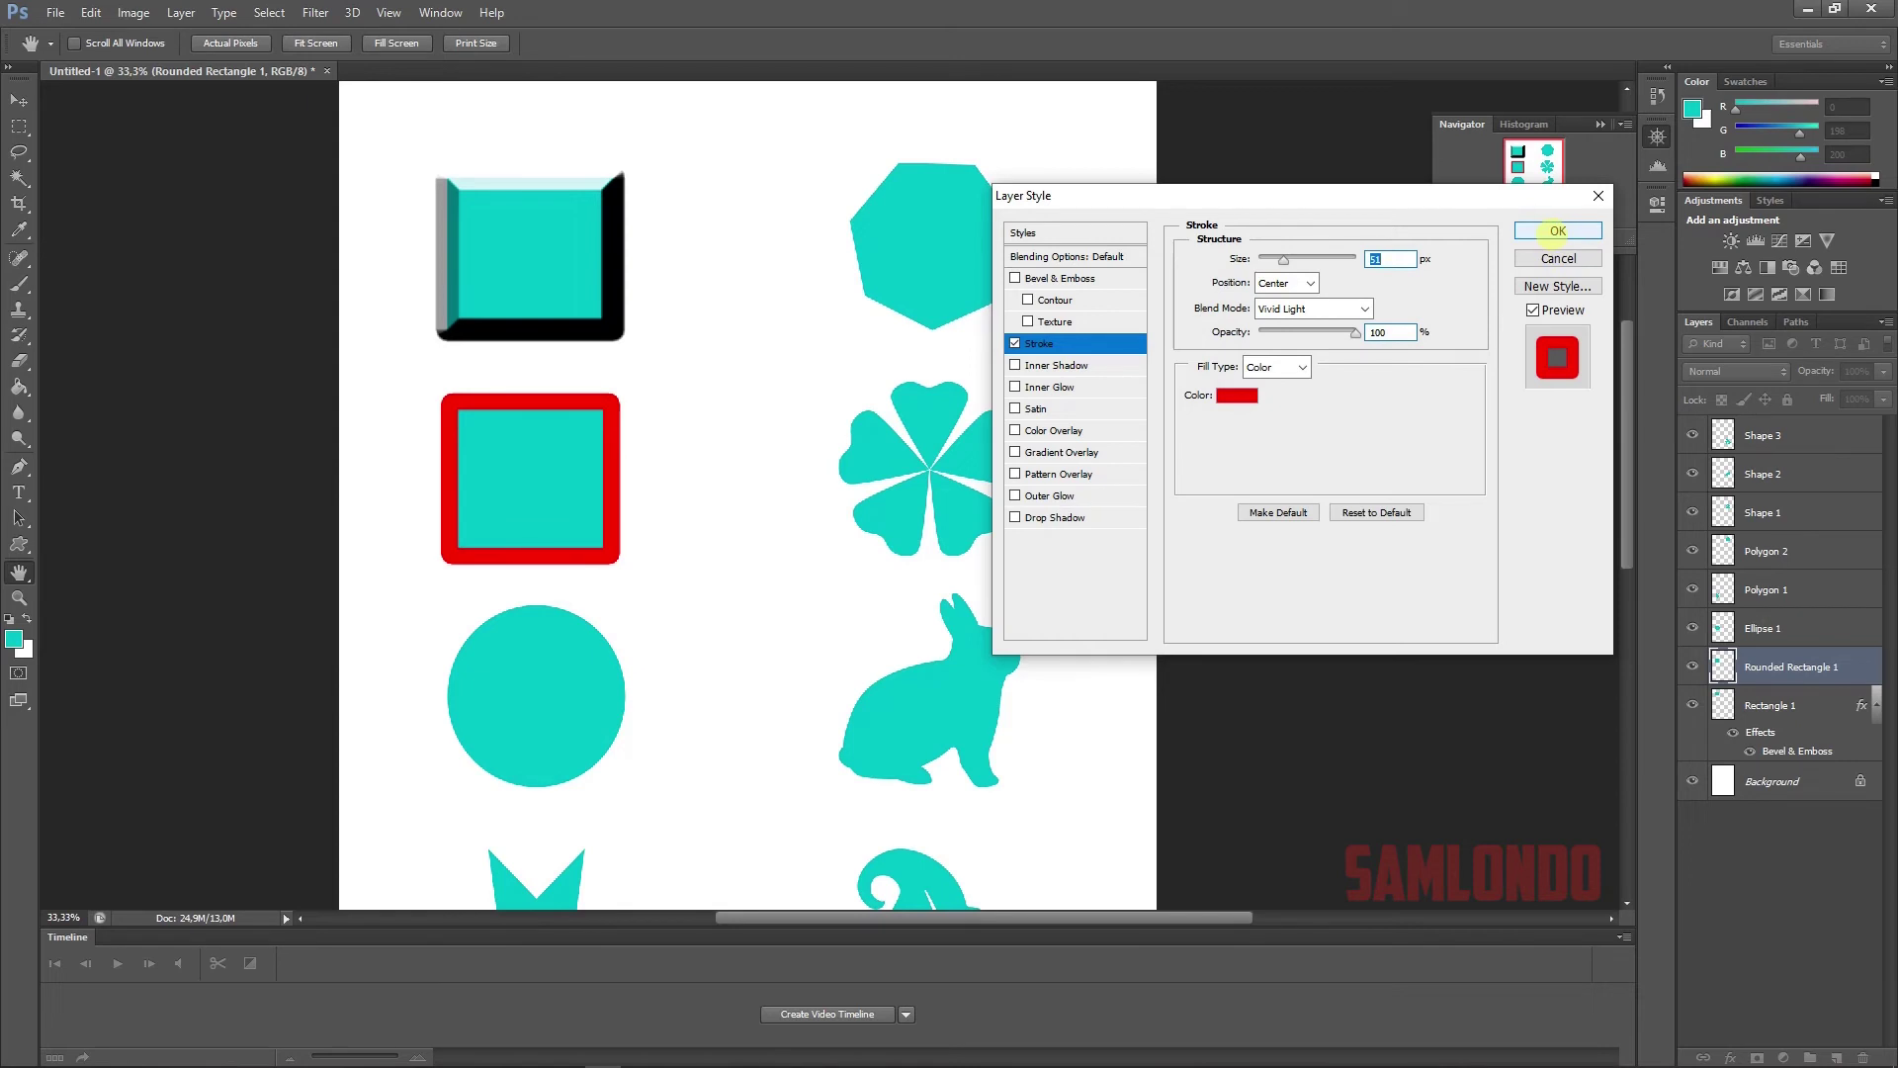
pyautogui.click(1558, 230)
pyautogui.click(517, 692)
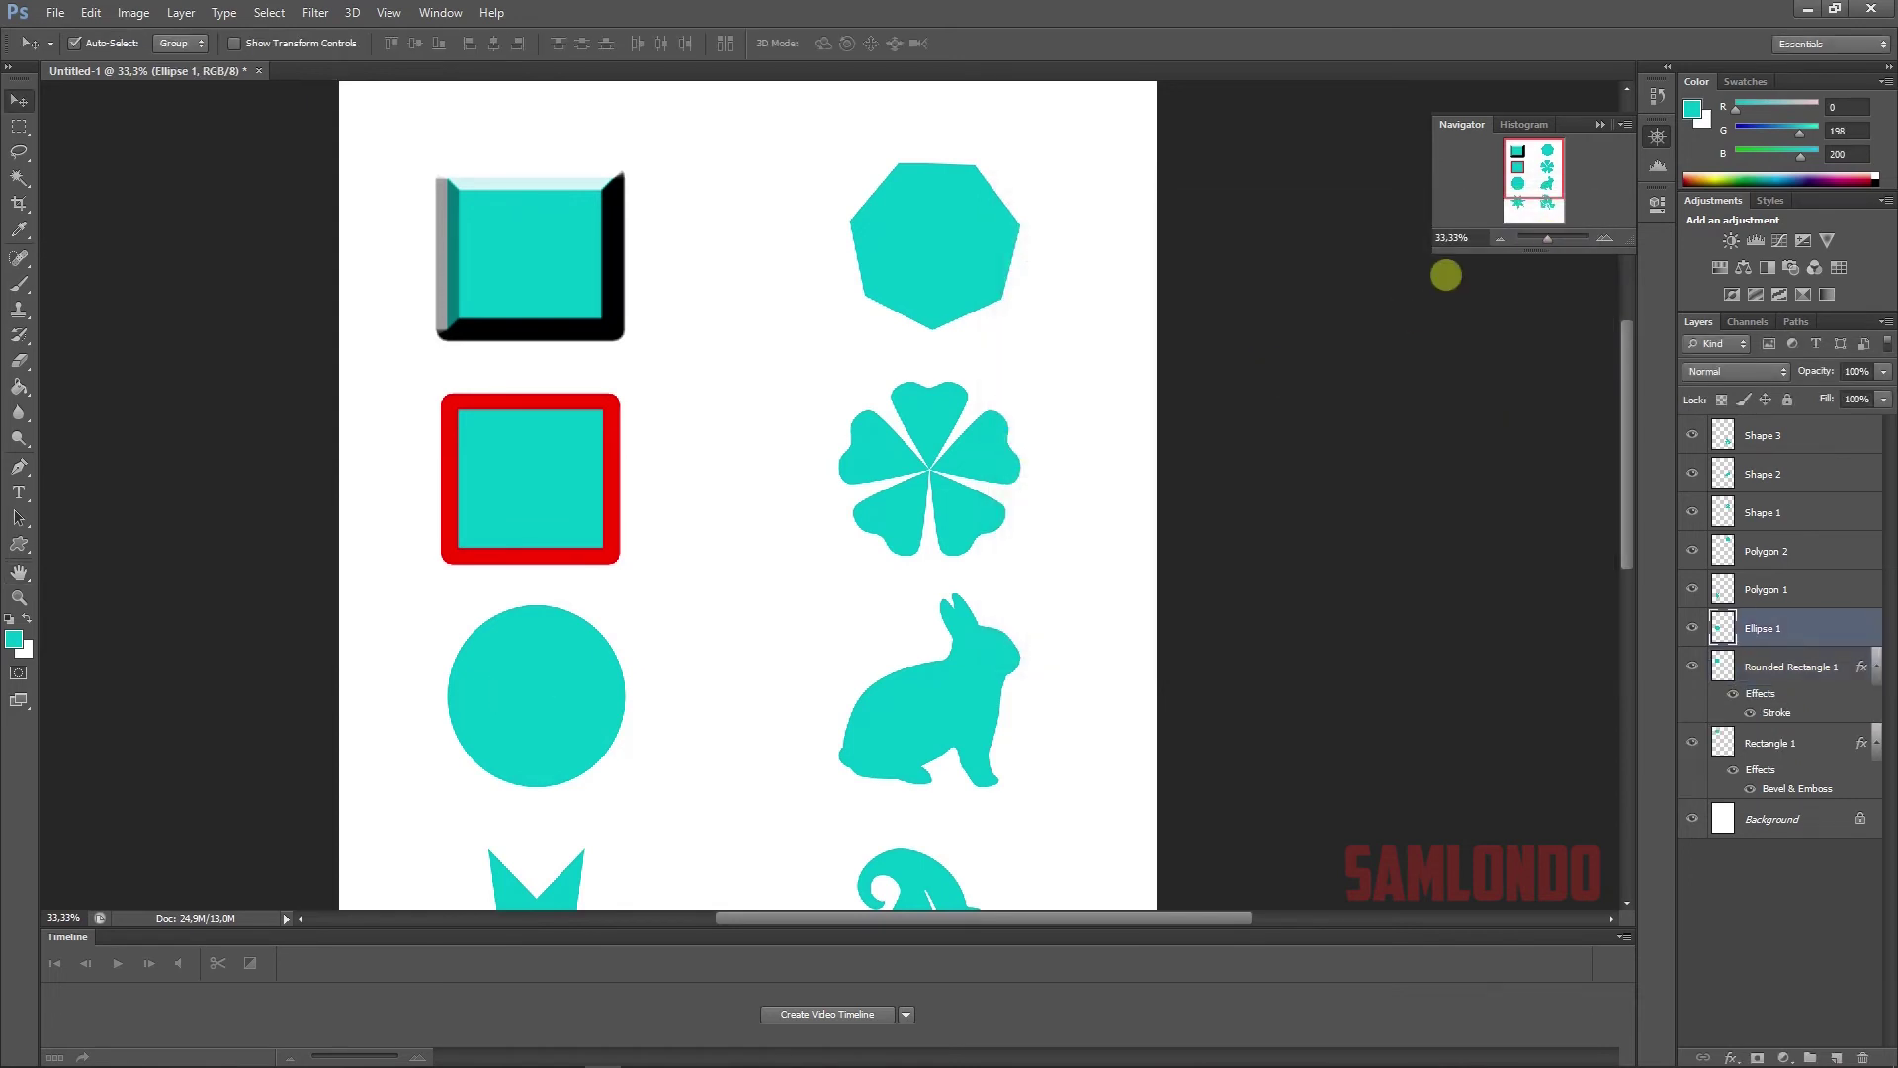
# - Add a Normal-blend inner shadow at full opacity to the circle, pushed further inward
pyautogui.scroll(-3, 747, 495)
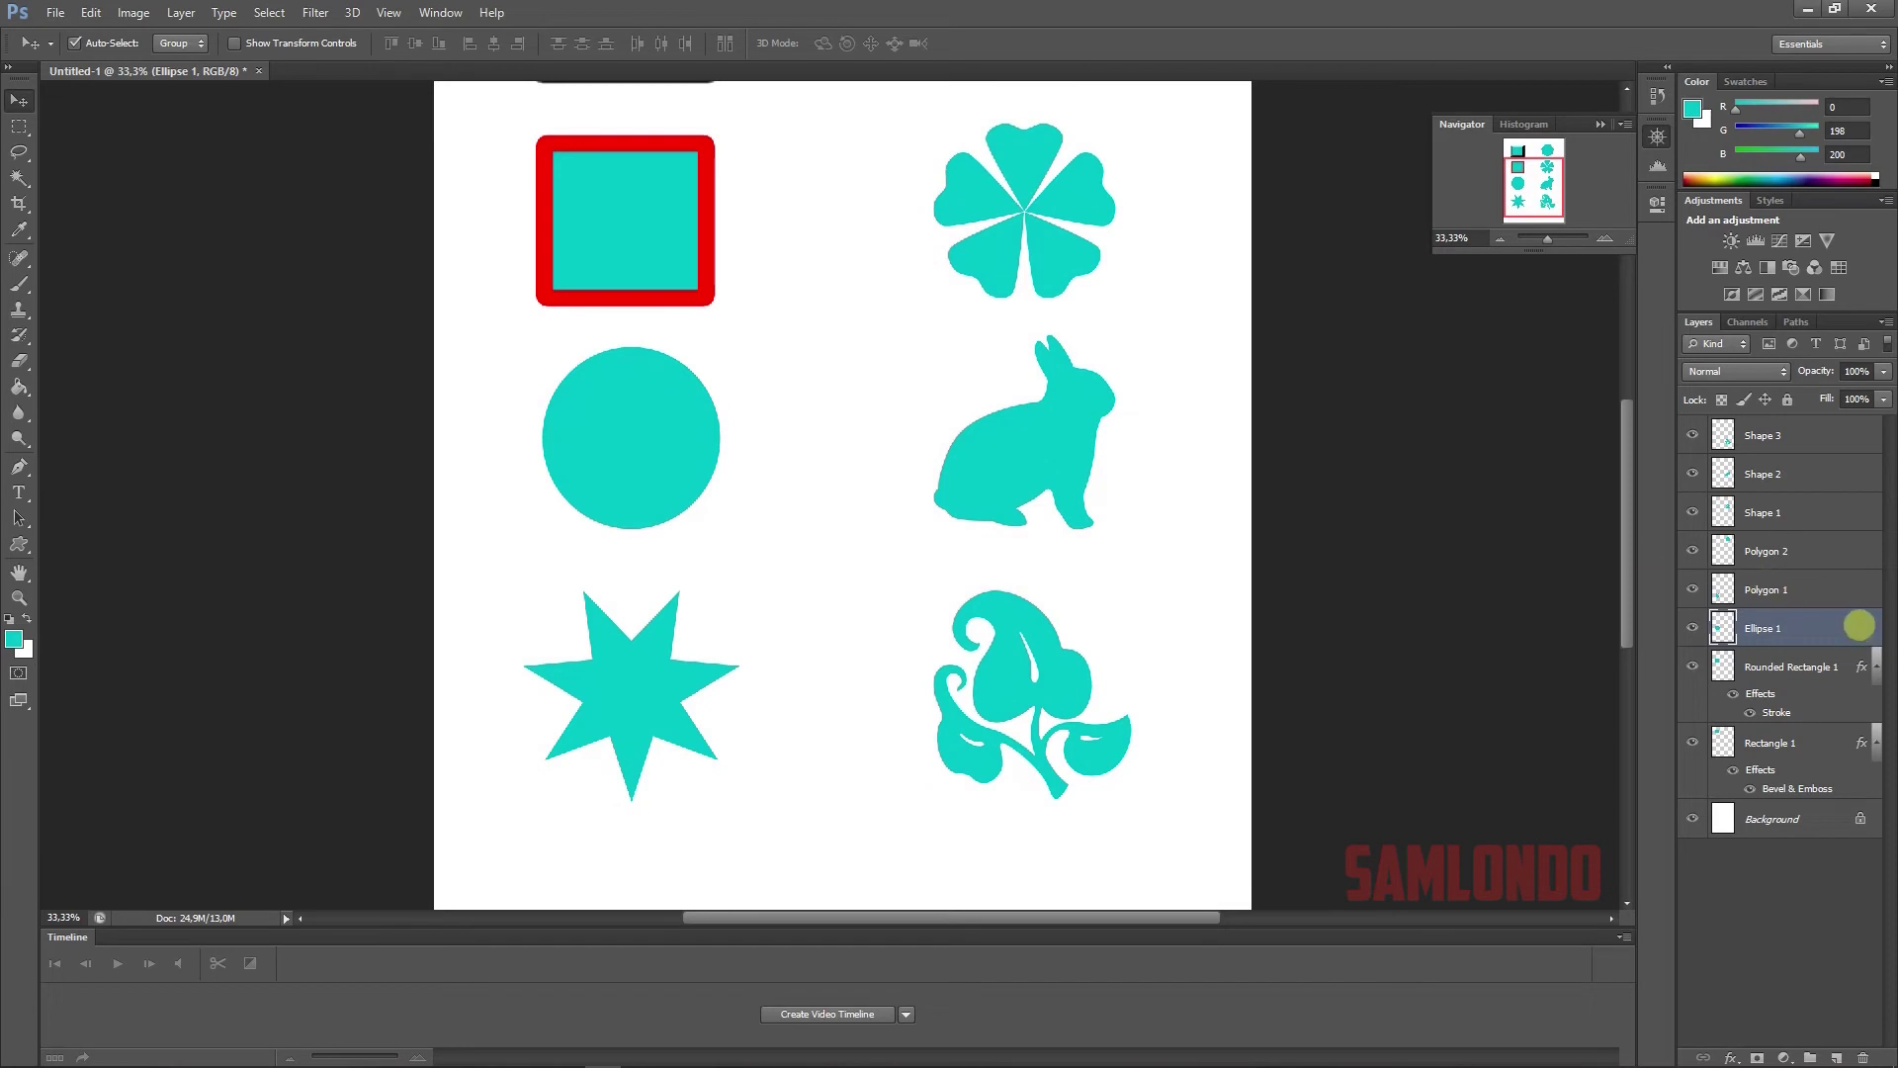
pyautogui.doubleClick(1859, 625)
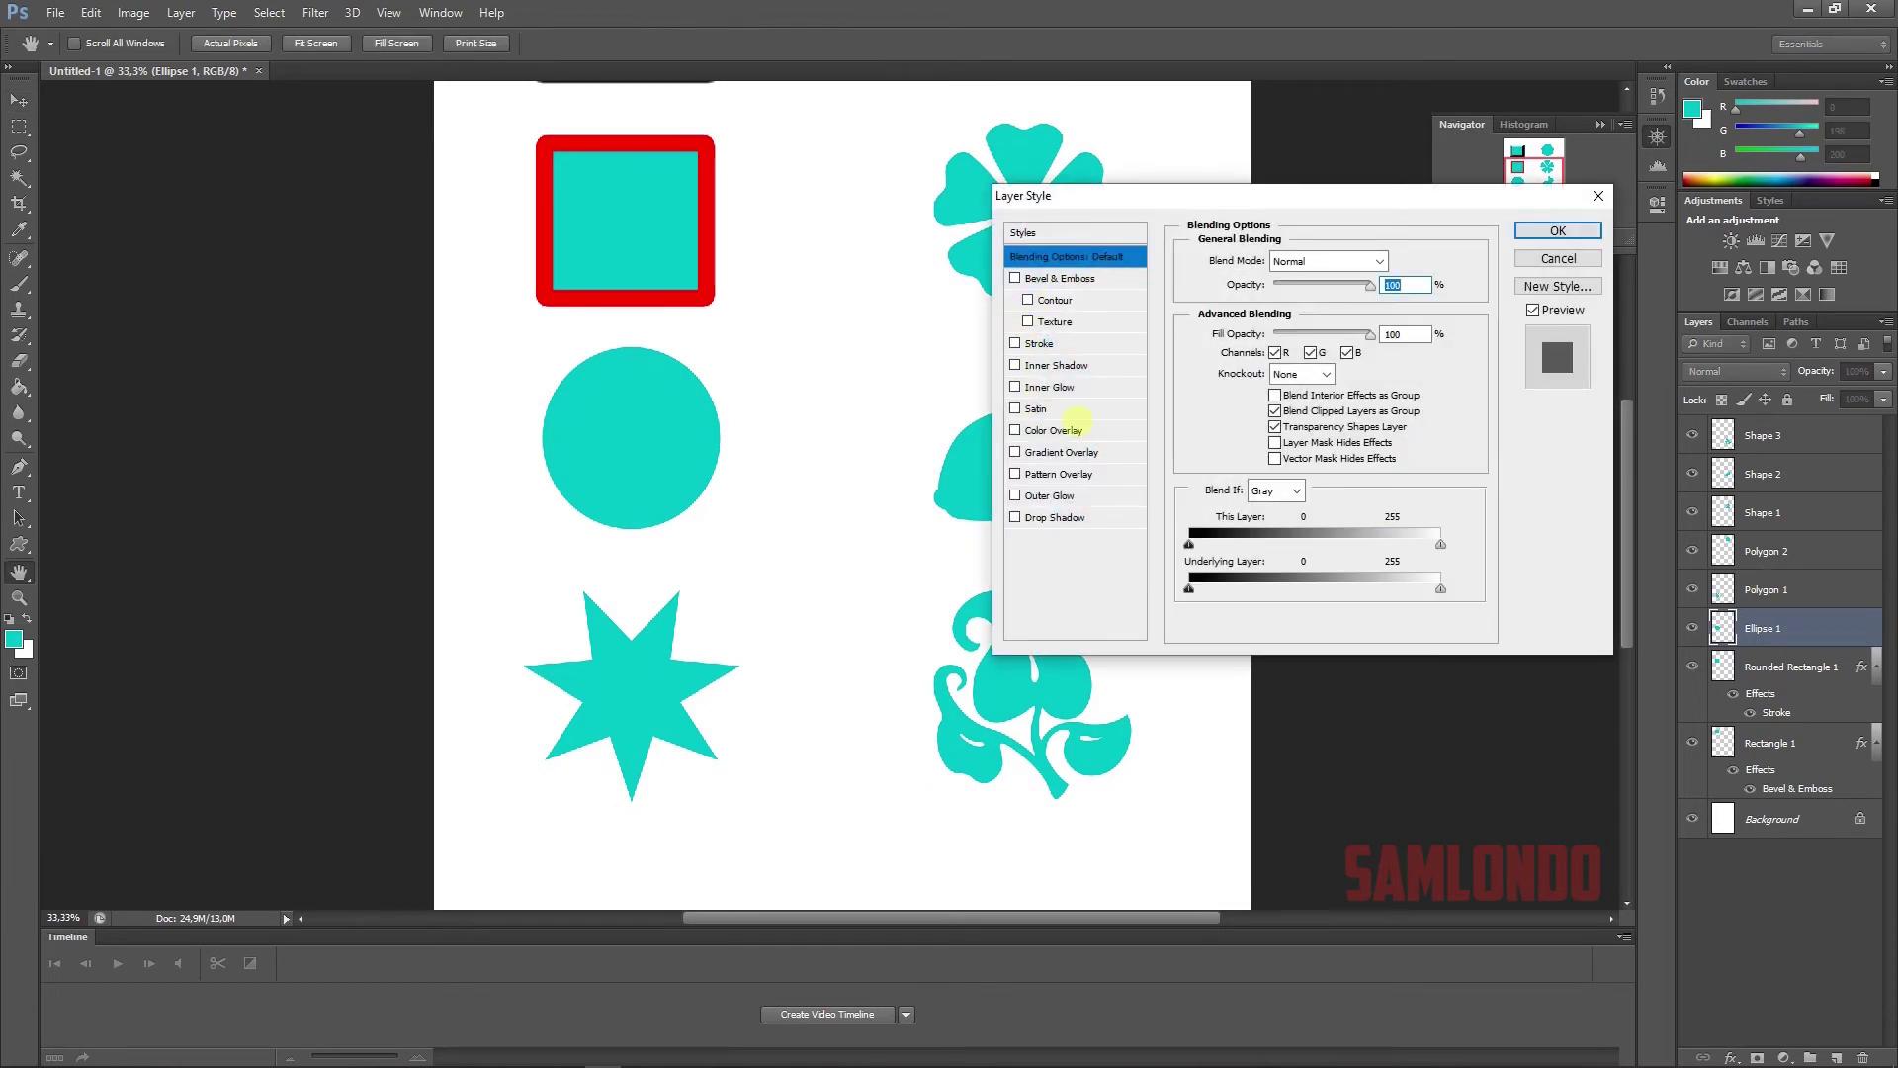
pyautogui.click(1070, 364)
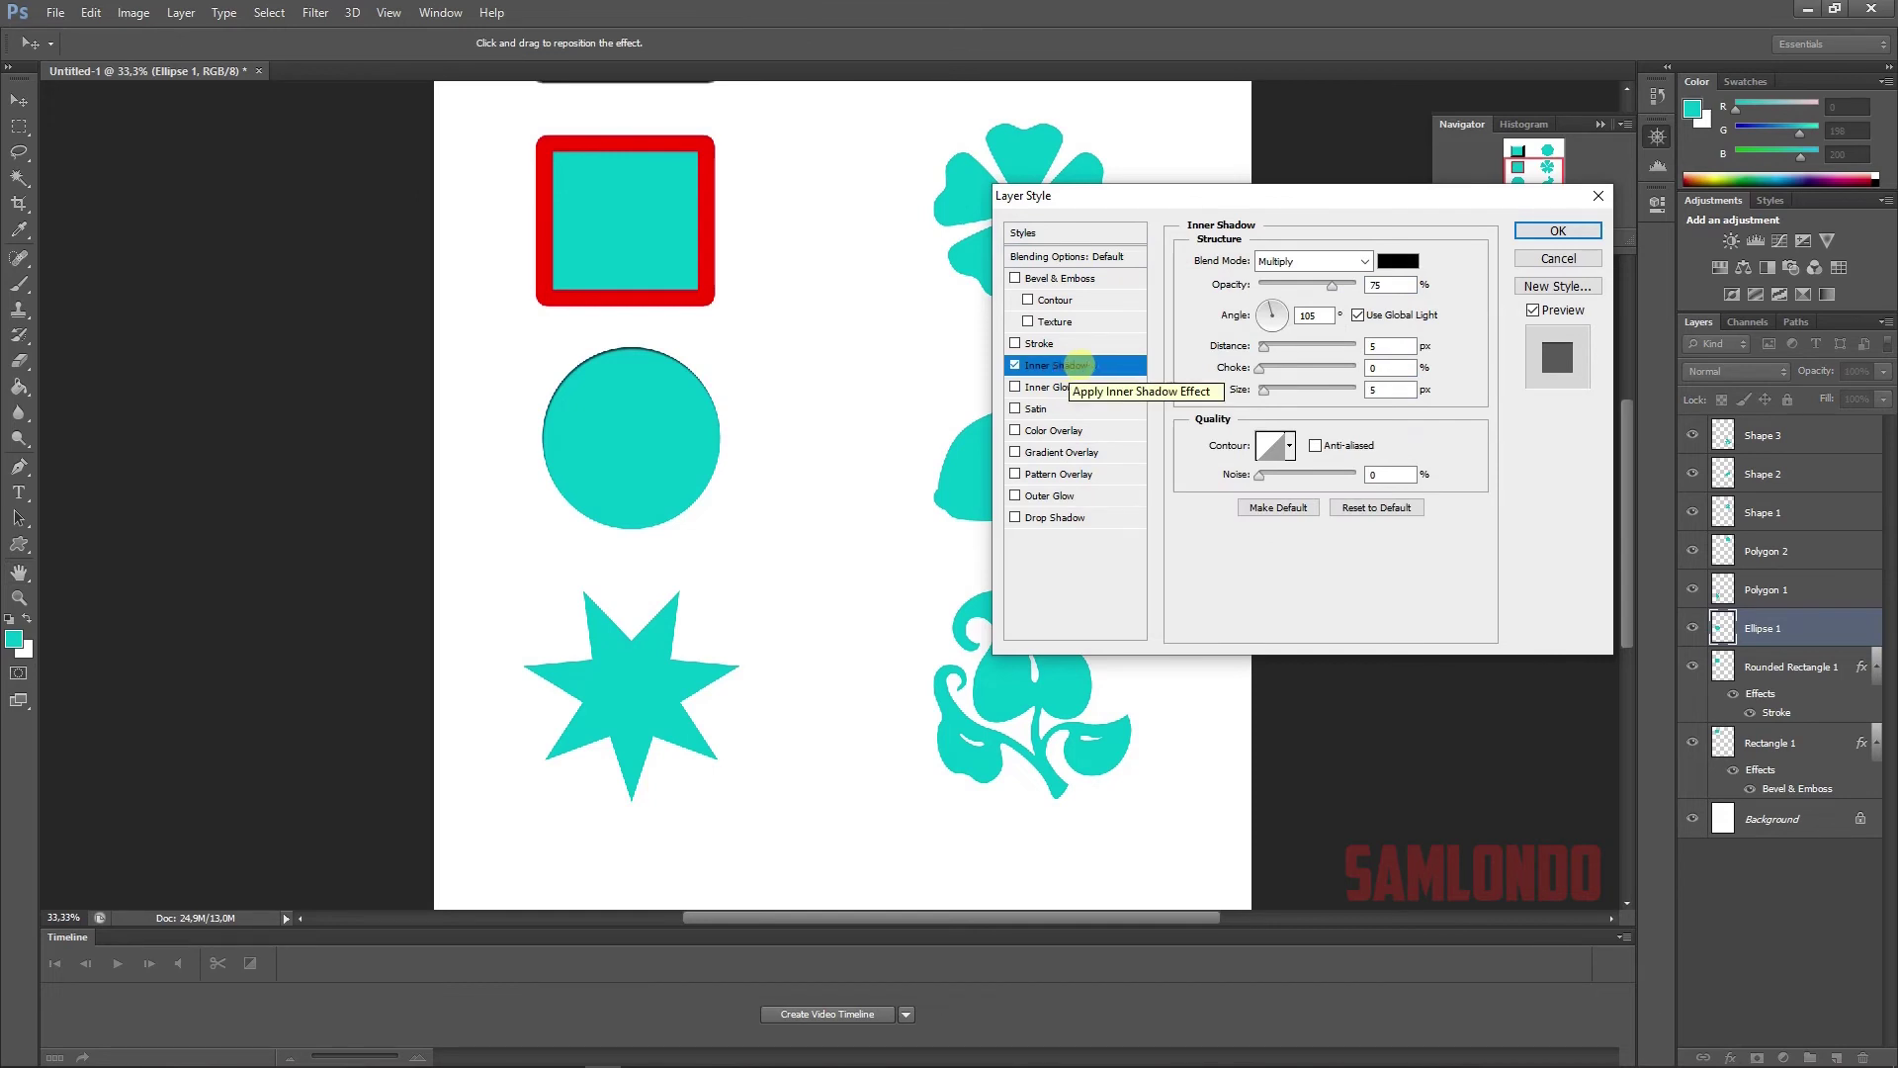
pyautogui.moveTo(1275, 286); pyautogui.dragTo(1354, 285)
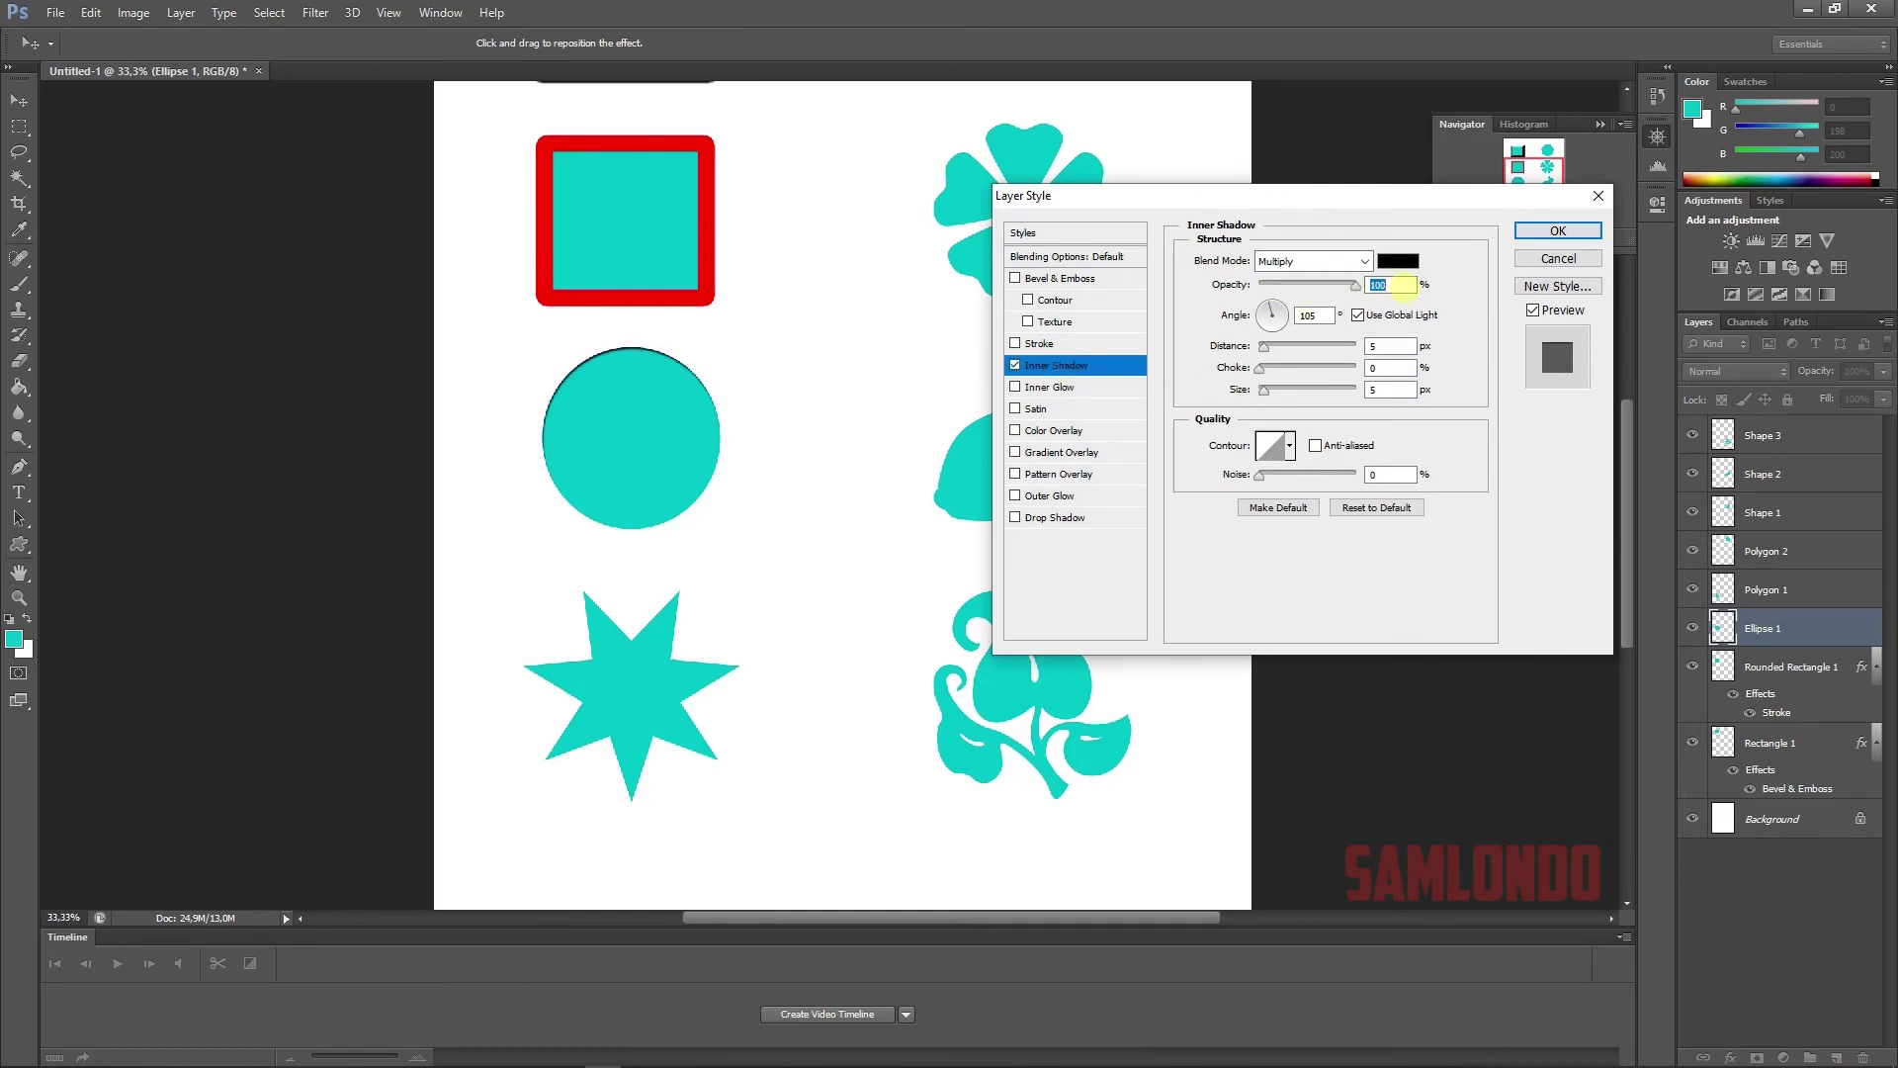
pyautogui.click(1310, 261)
pyautogui.click(1305, 281)
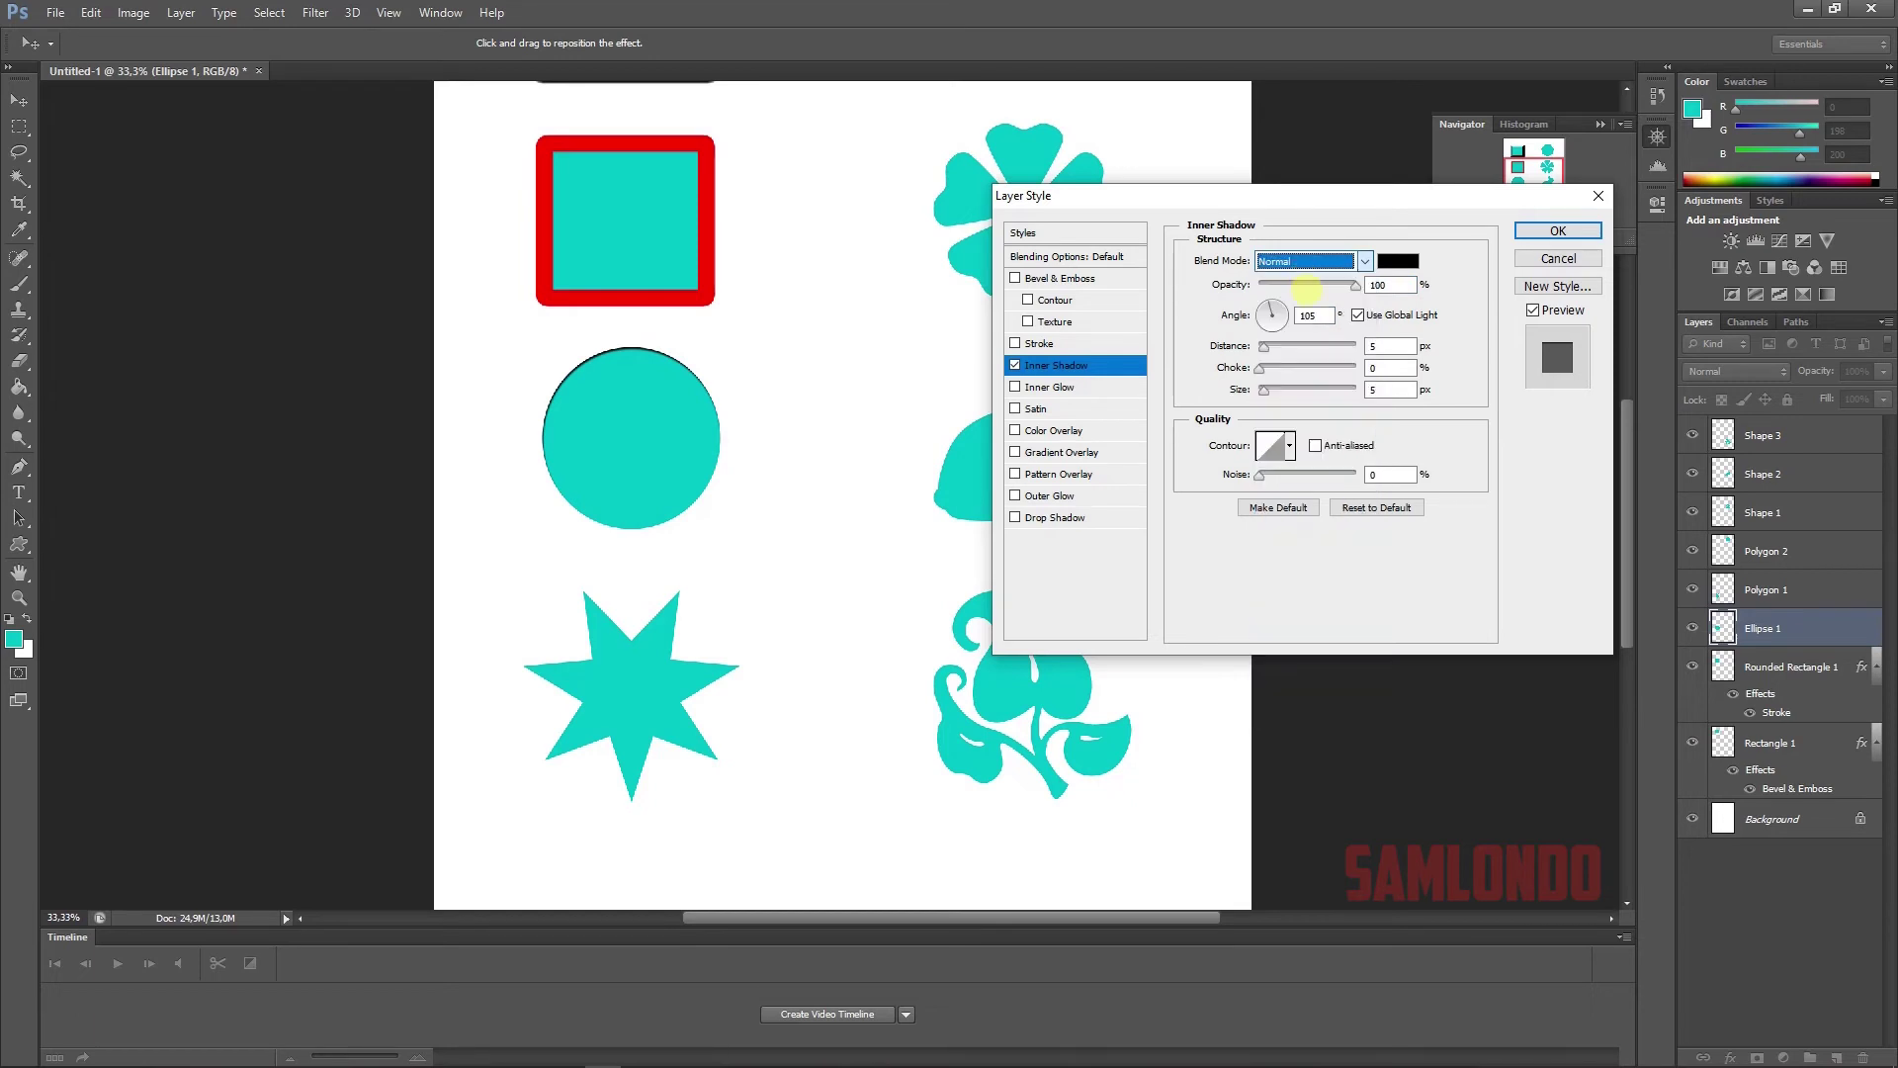
pyautogui.moveTo(1265, 346); pyautogui.dragTo(1308, 345)
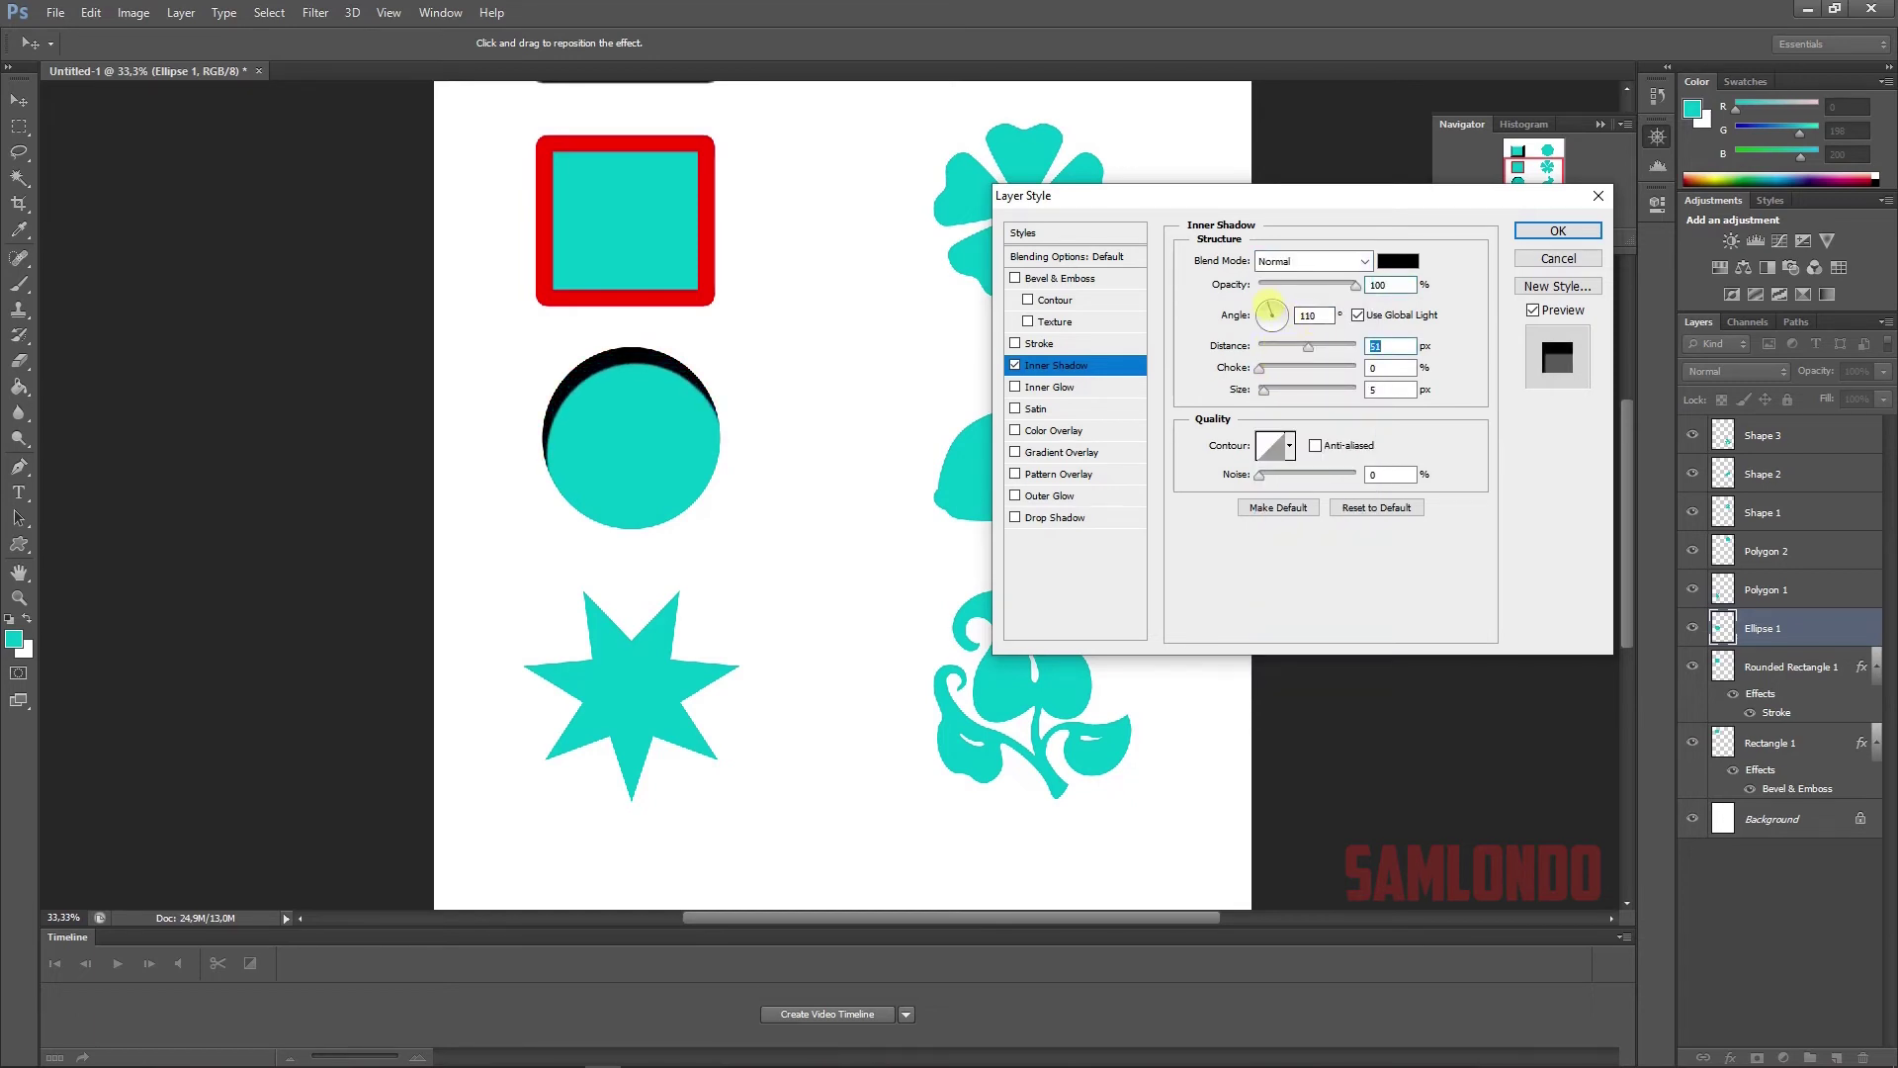
# - Set the inner shadow to angle 58°, choke 57, size 193 with noise and a linear contour
pyautogui.moveTo(1273, 308); pyautogui.dragTo(1277, 302)
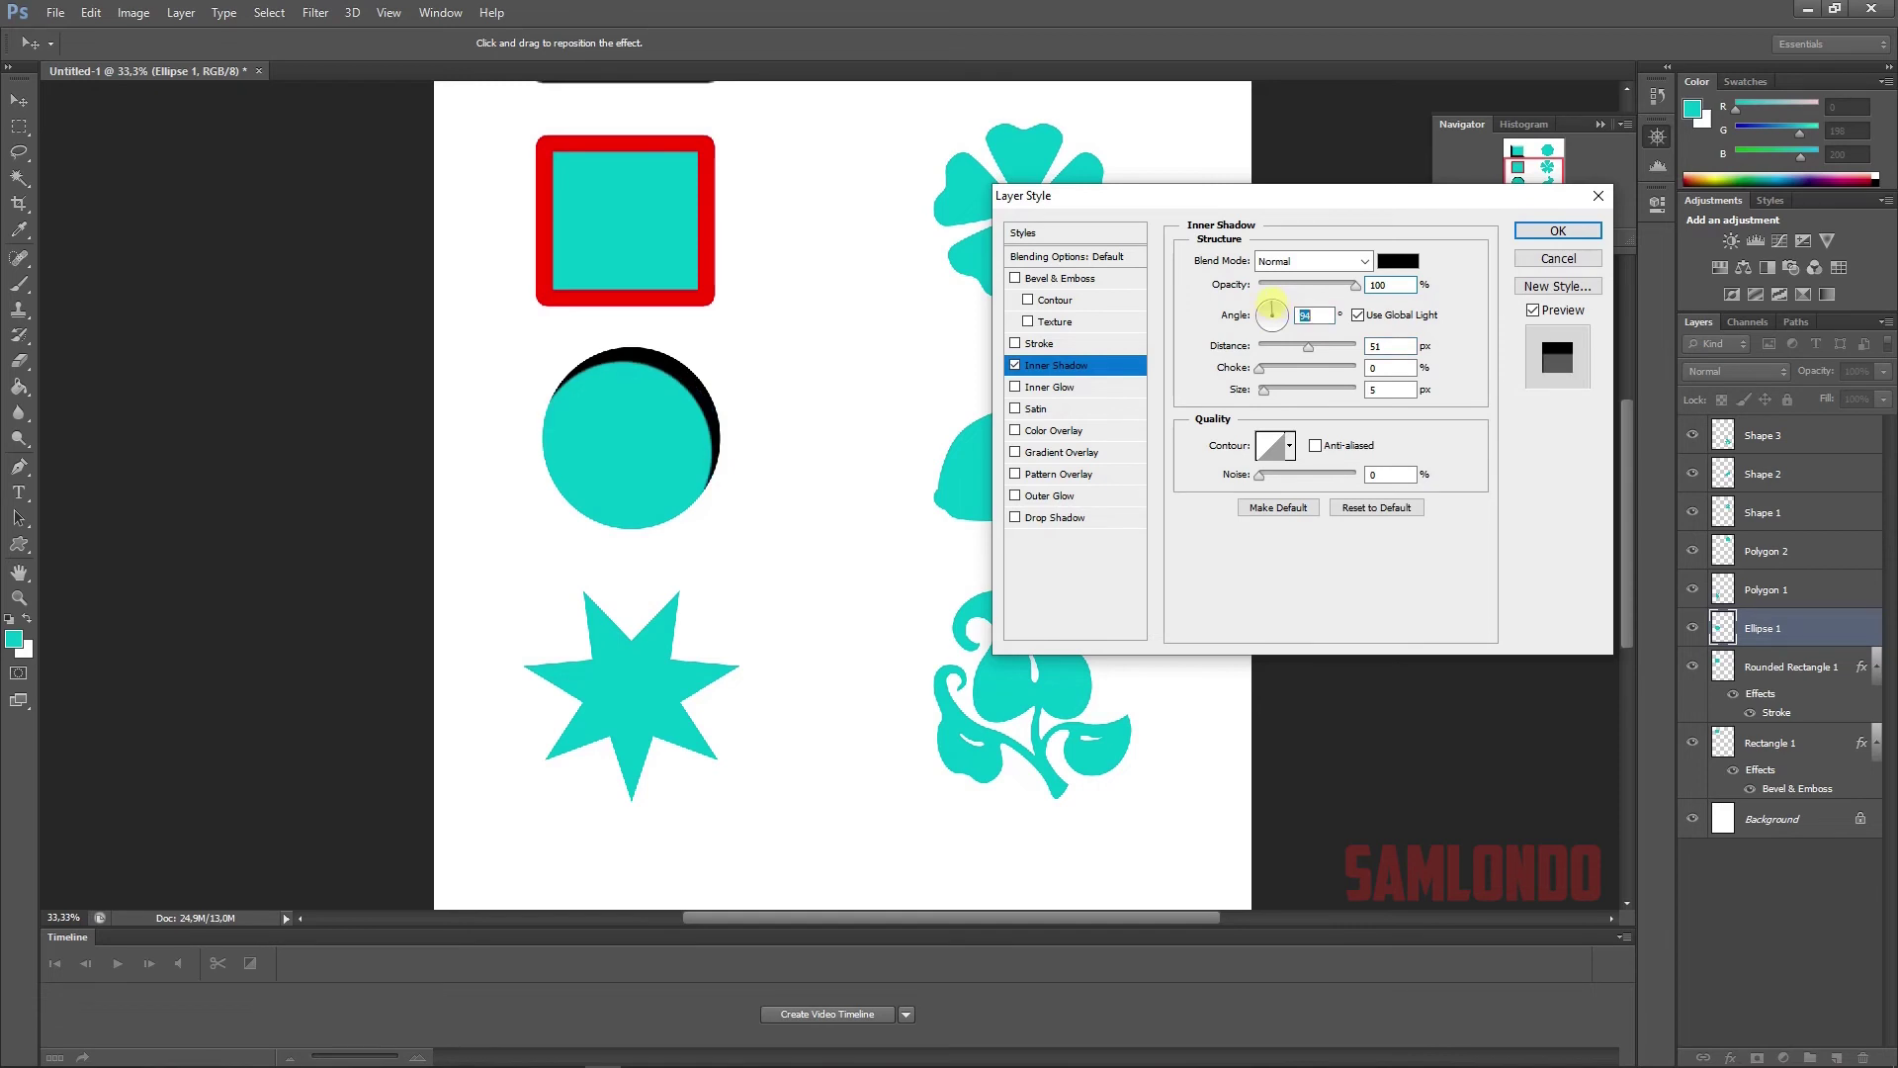
pyautogui.hotkey('ctrl', 'z')
pyautogui.moveTo(1265, 368)
pyautogui.mouseDown()
pyautogui.moveTo(1352, 368)
pyautogui.moveTo(1302, 384)
pyautogui.moveTo(1335, 390)
pyautogui.mouseUp()
pyautogui.moveTo(1259, 475); pyautogui.dragTo(1325, 474)
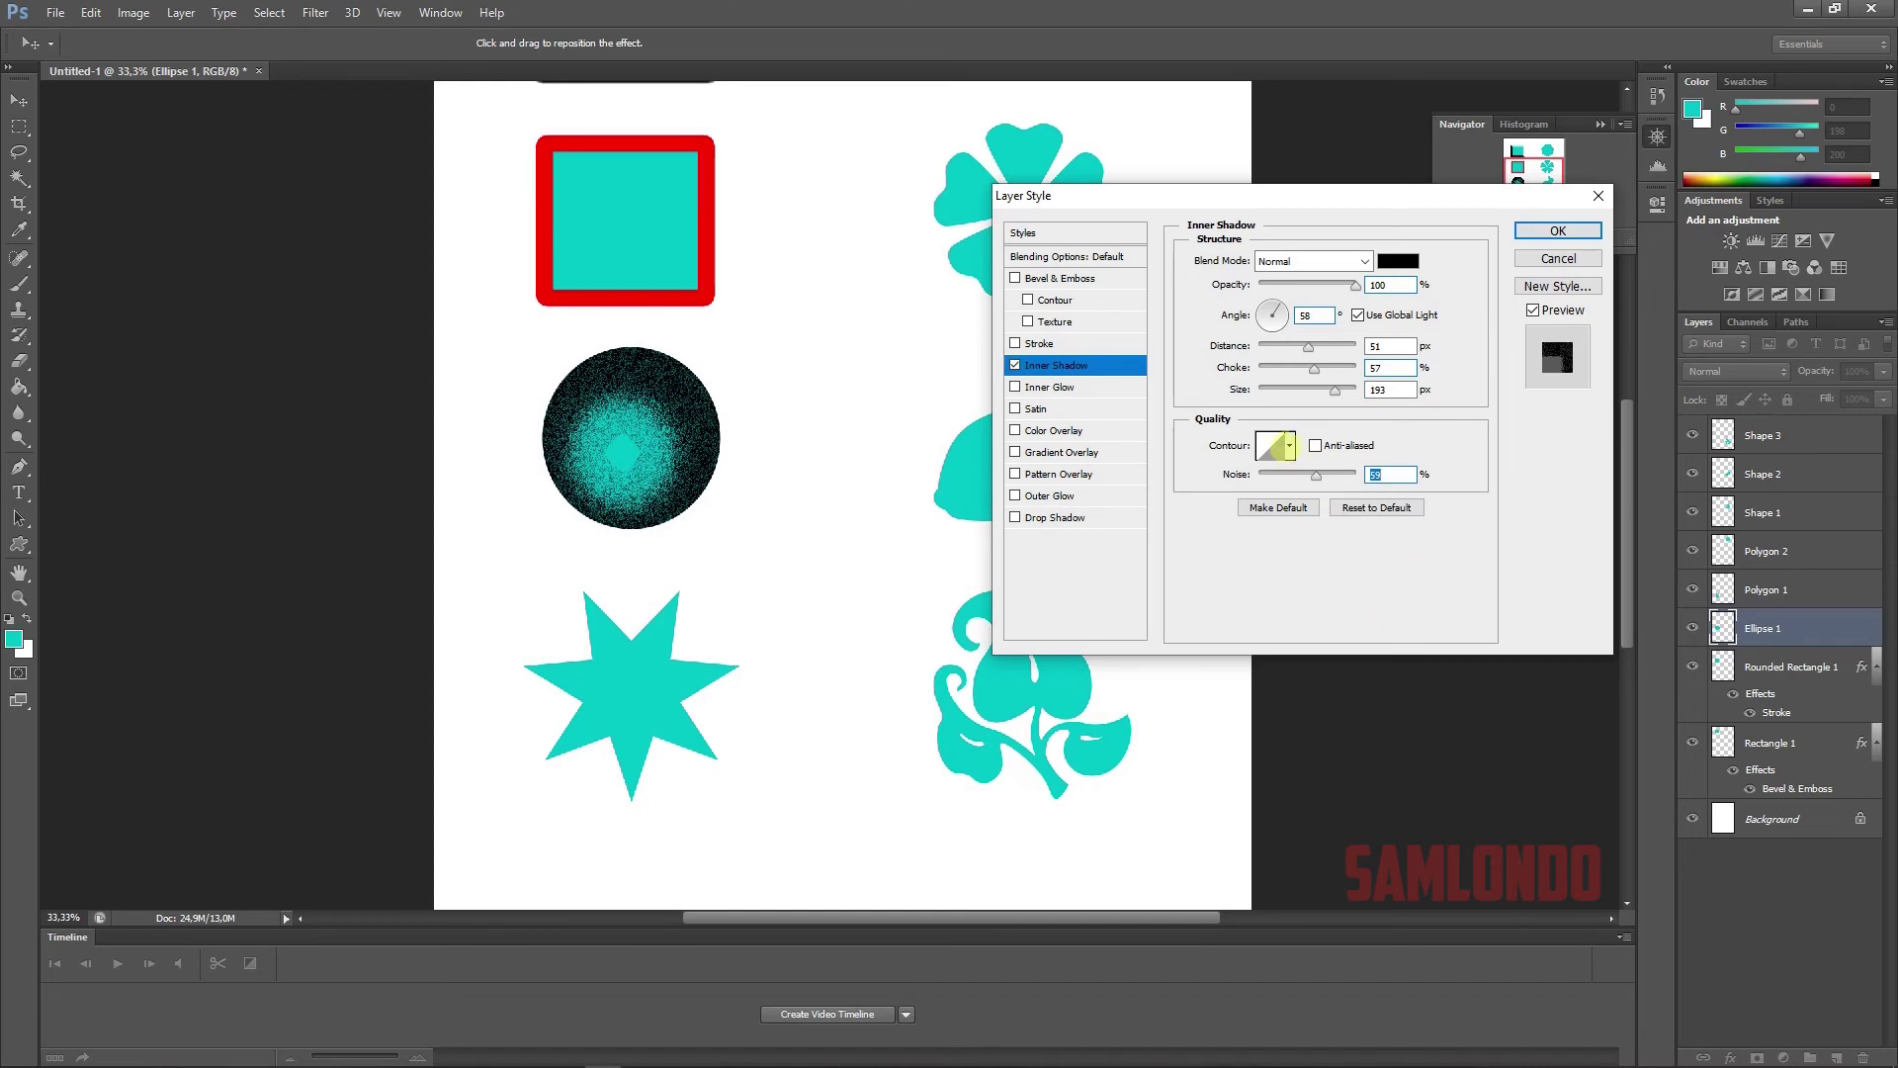
pyautogui.click(1290, 444)
pyautogui.click(1215, 492)
pyautogui.click(1273, 488)
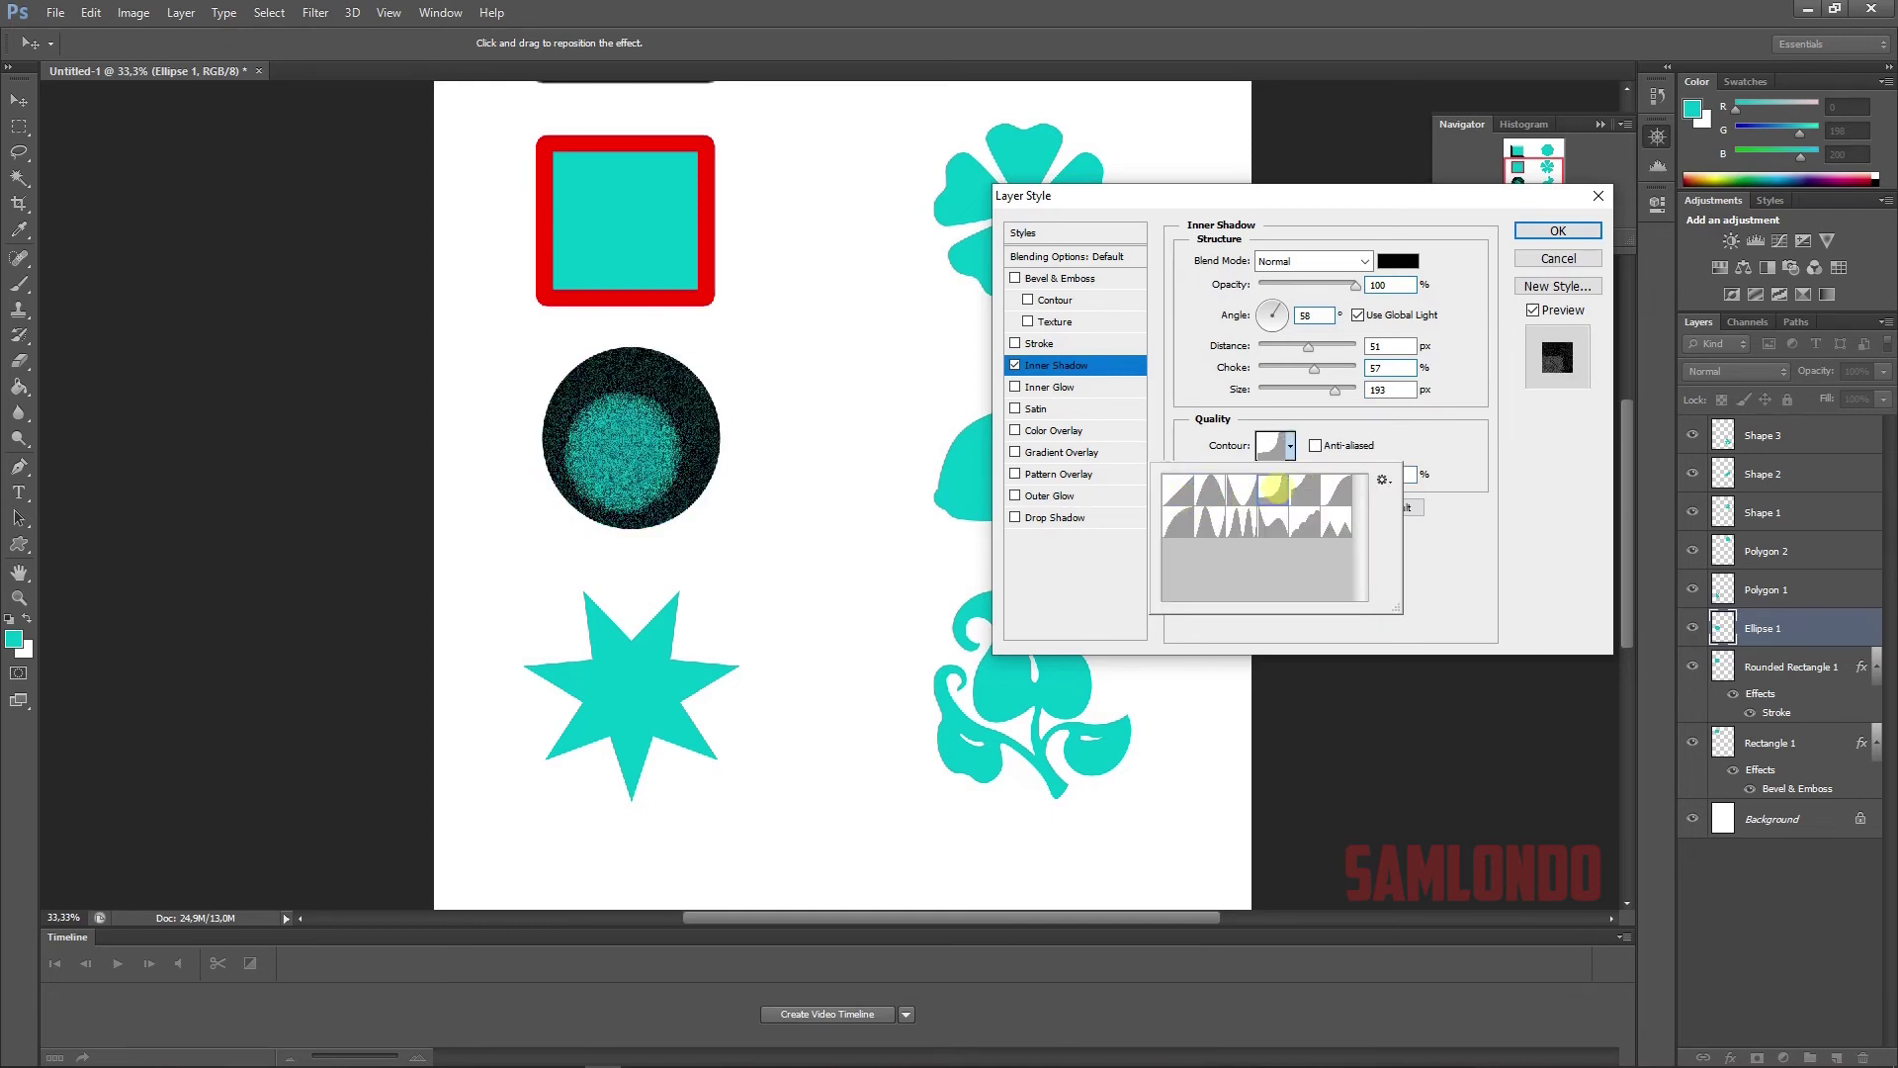
pyautogui.click(1209, 490)
pyautogui.click(1558, 231)
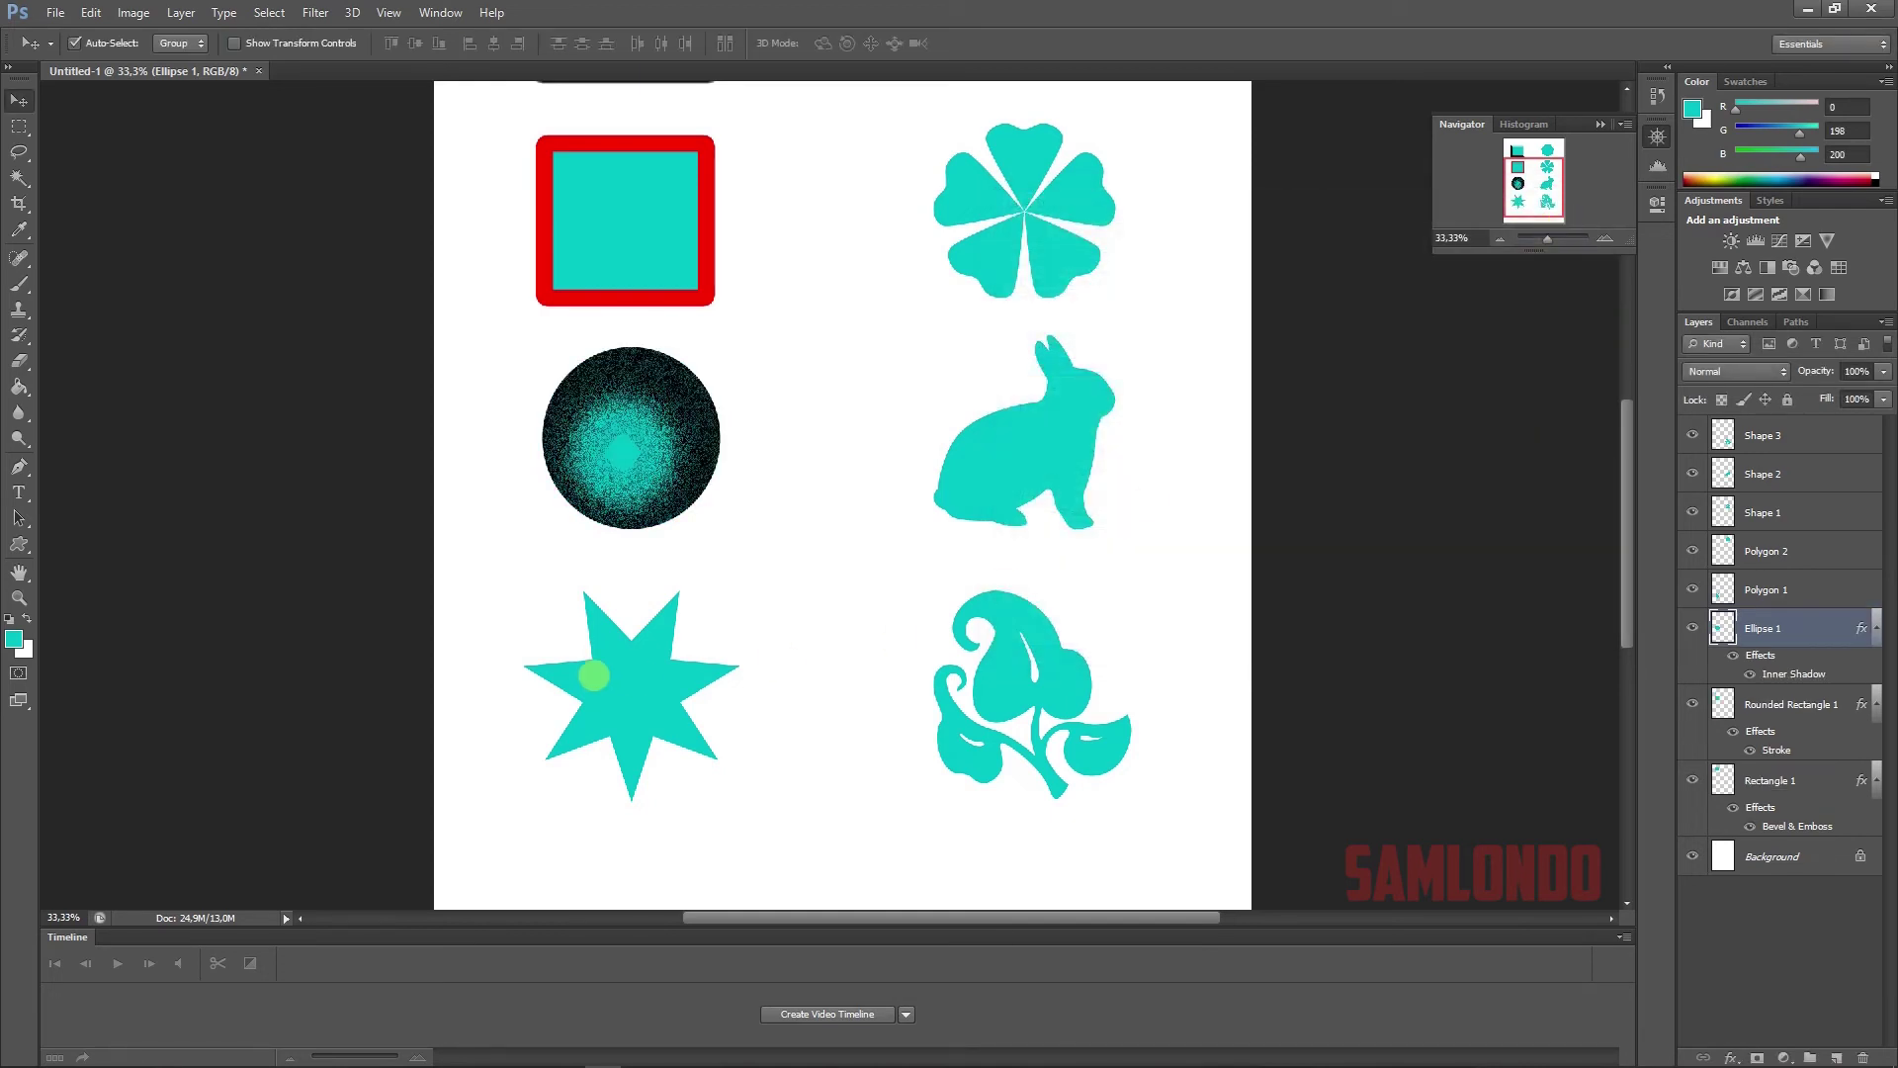
pyautogui.click(631, 690)
# - Add a Normal-blend inner glow in dark navy to the star
pyautogui.doubleClick(1857, 587)
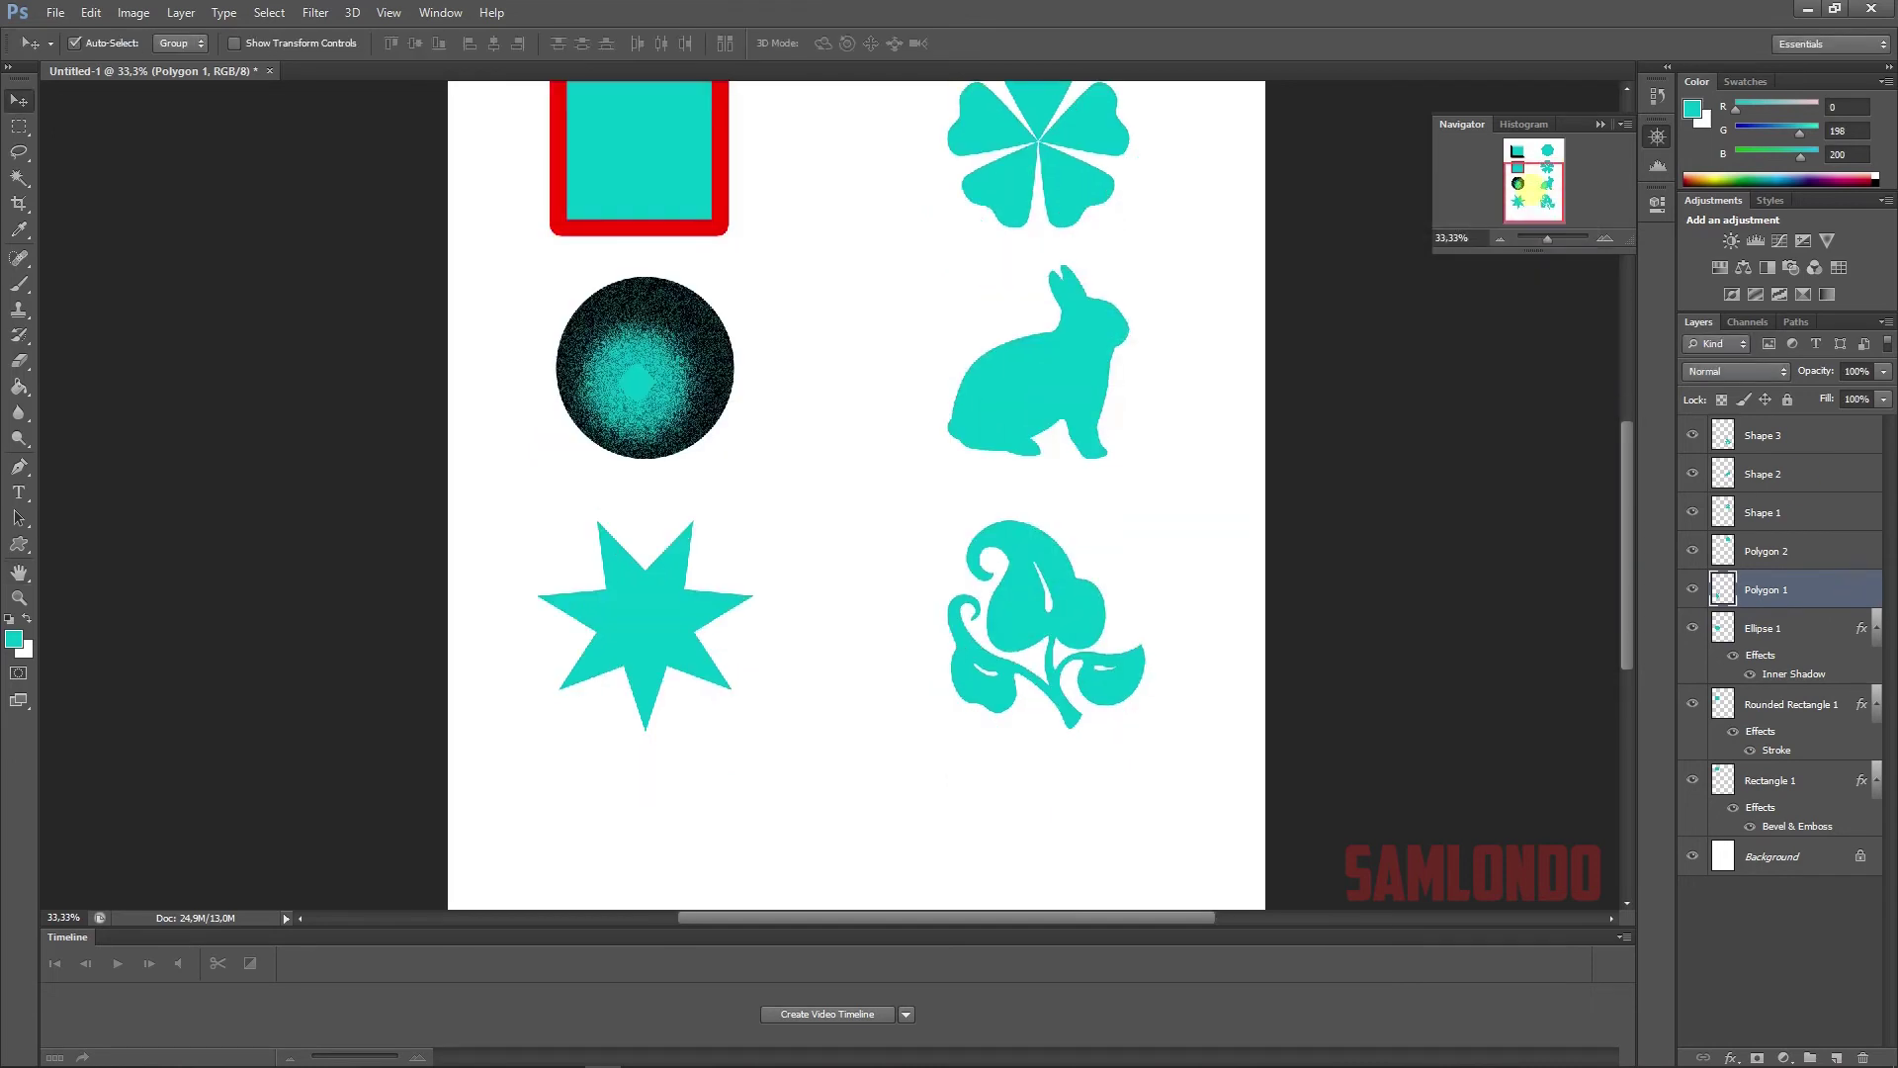
pyautogui.scroll(-2, 1625, 573)
pyautogui.scroll(-2, 1610, 508)
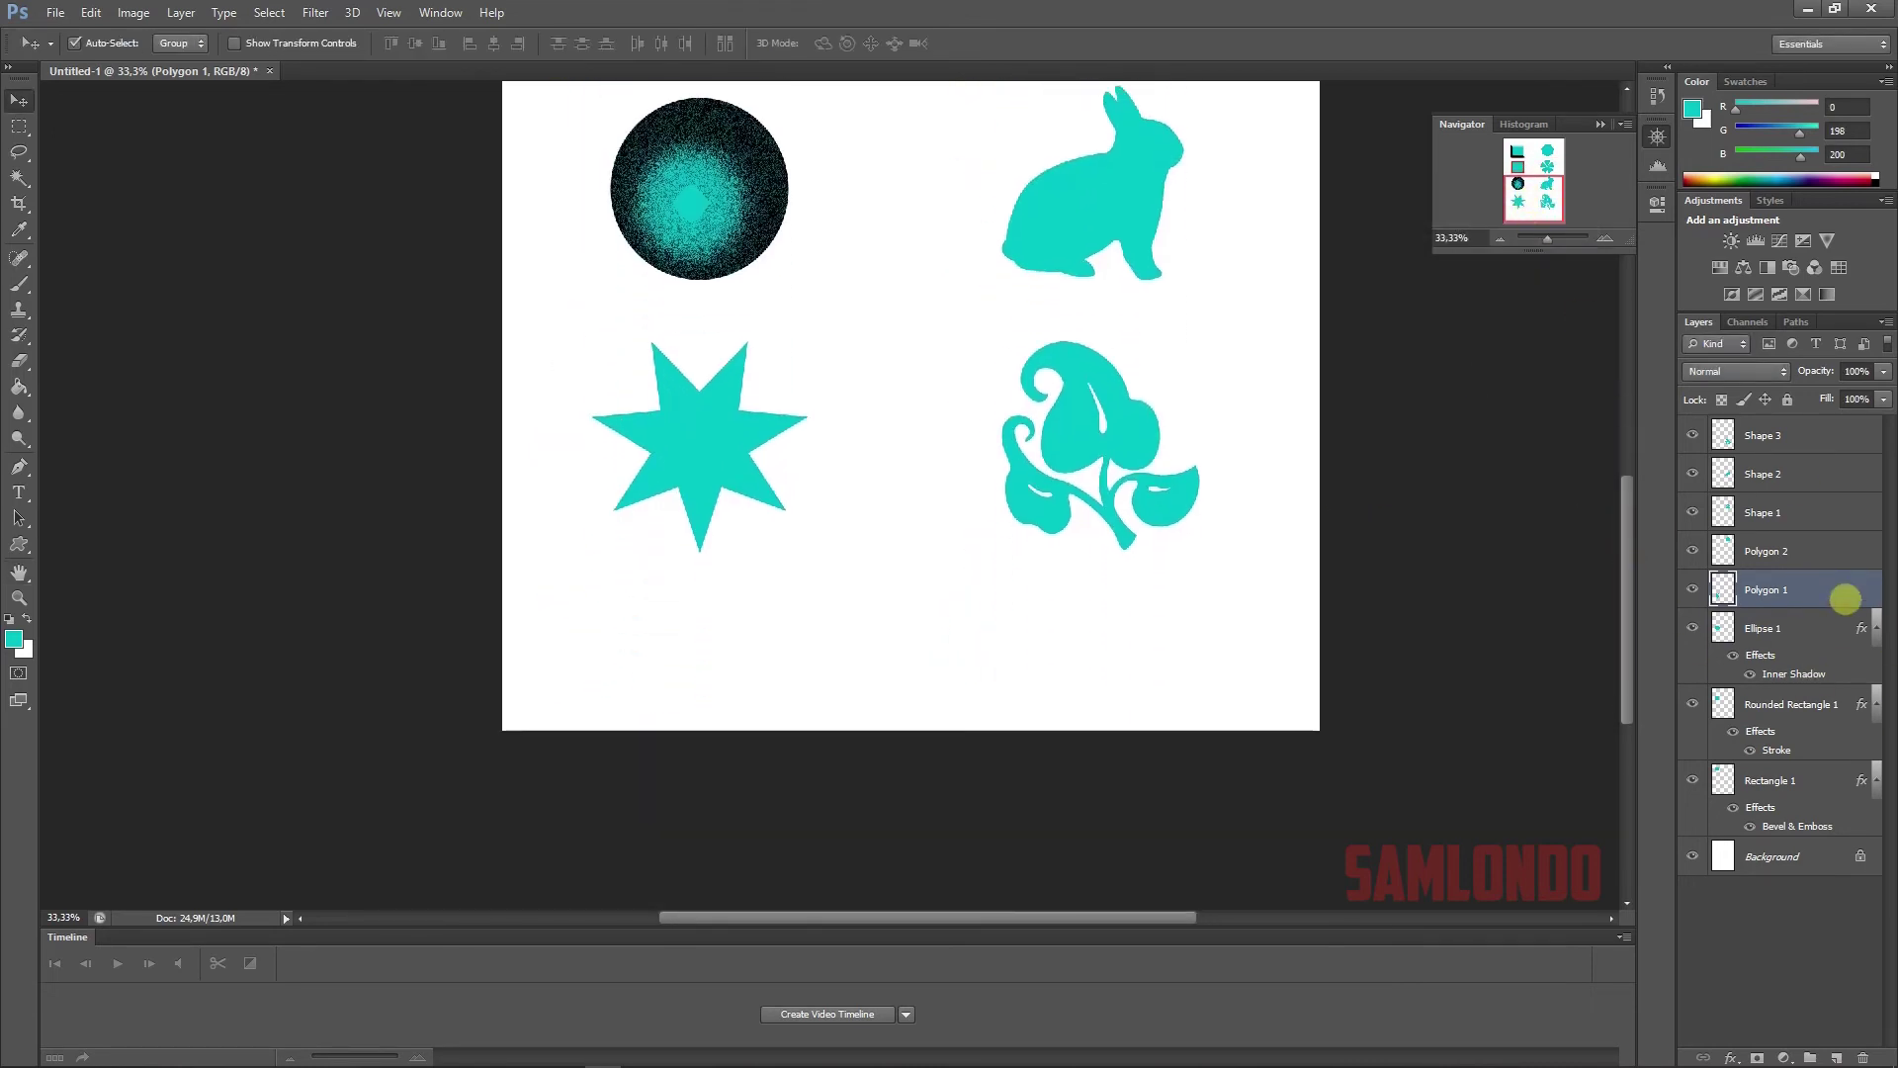
pyautogui.doubleClick(1844, 586)
pyautogui.click(1055, 387)
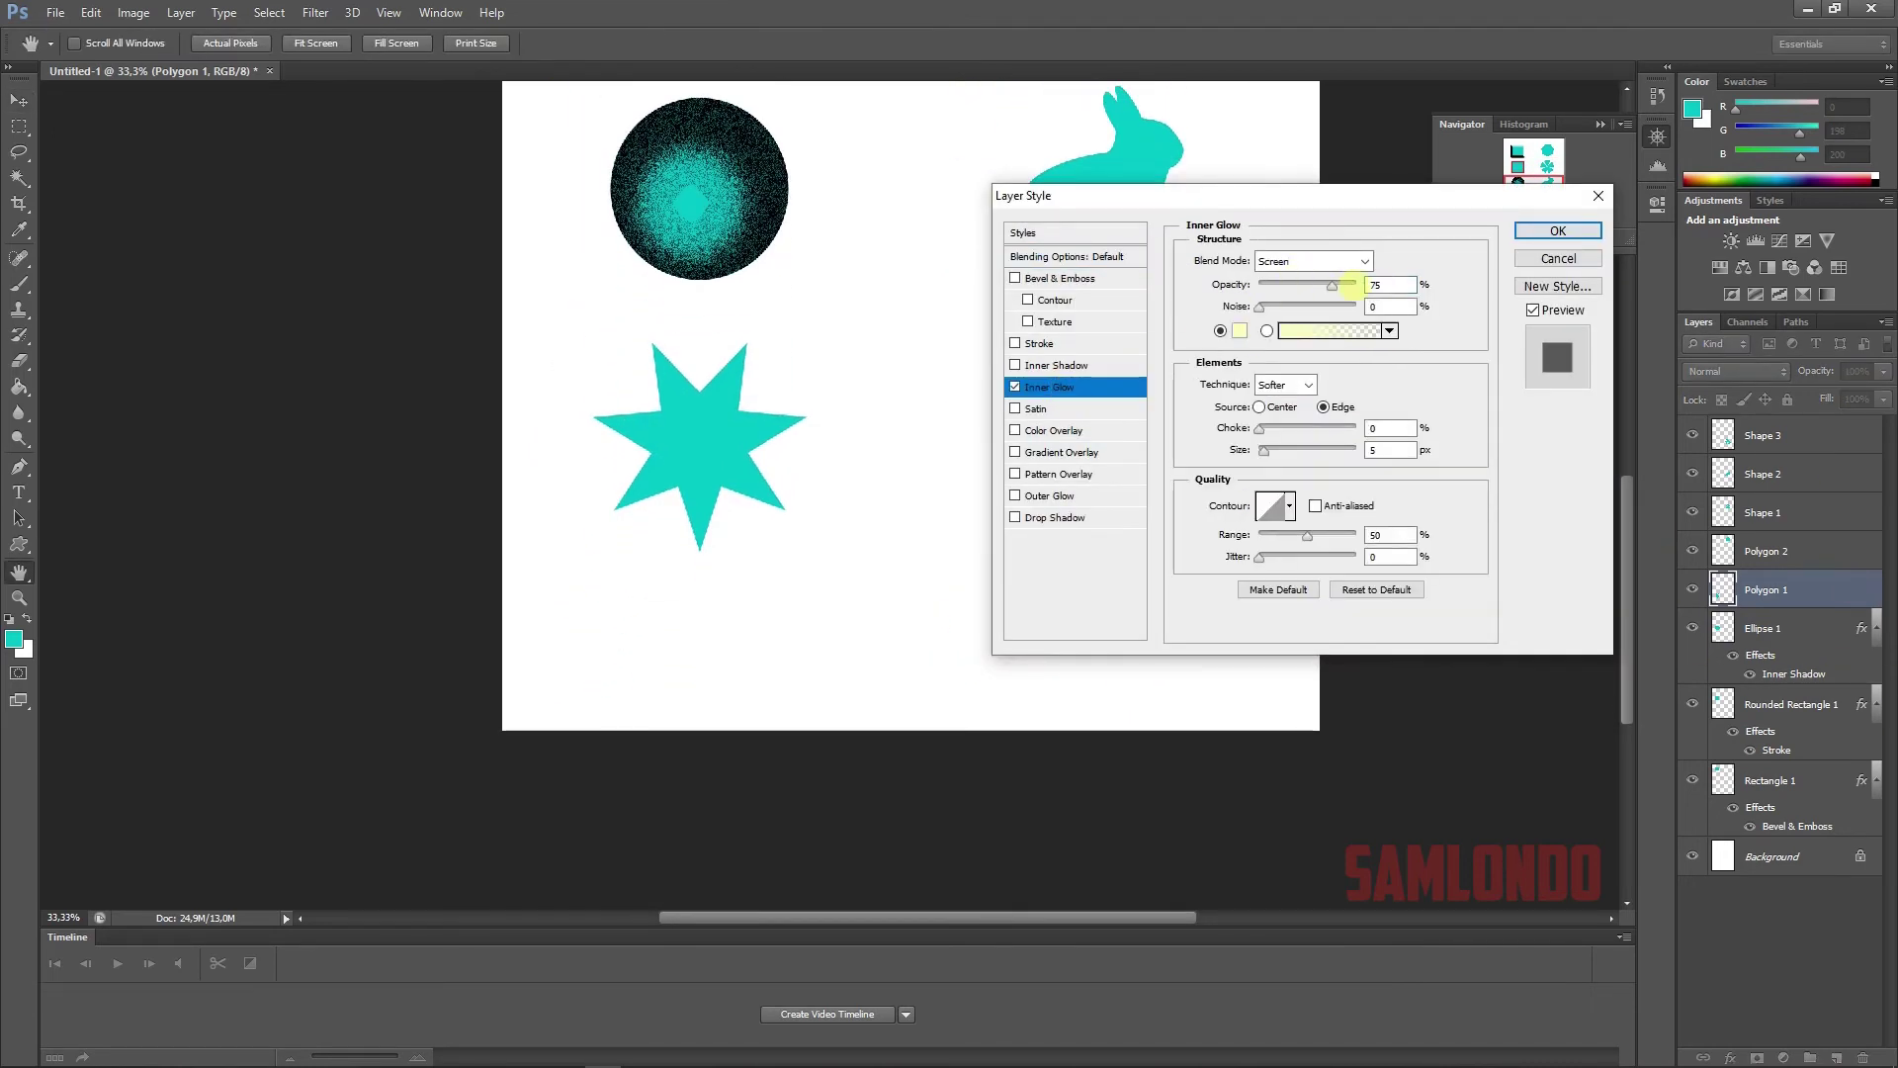
pyautogui.click(1314, 261)
pyautogui.click(1240, 330)
pyautogui.moveTo(1124, 685); pyautogui.dragTo(1086, 642)
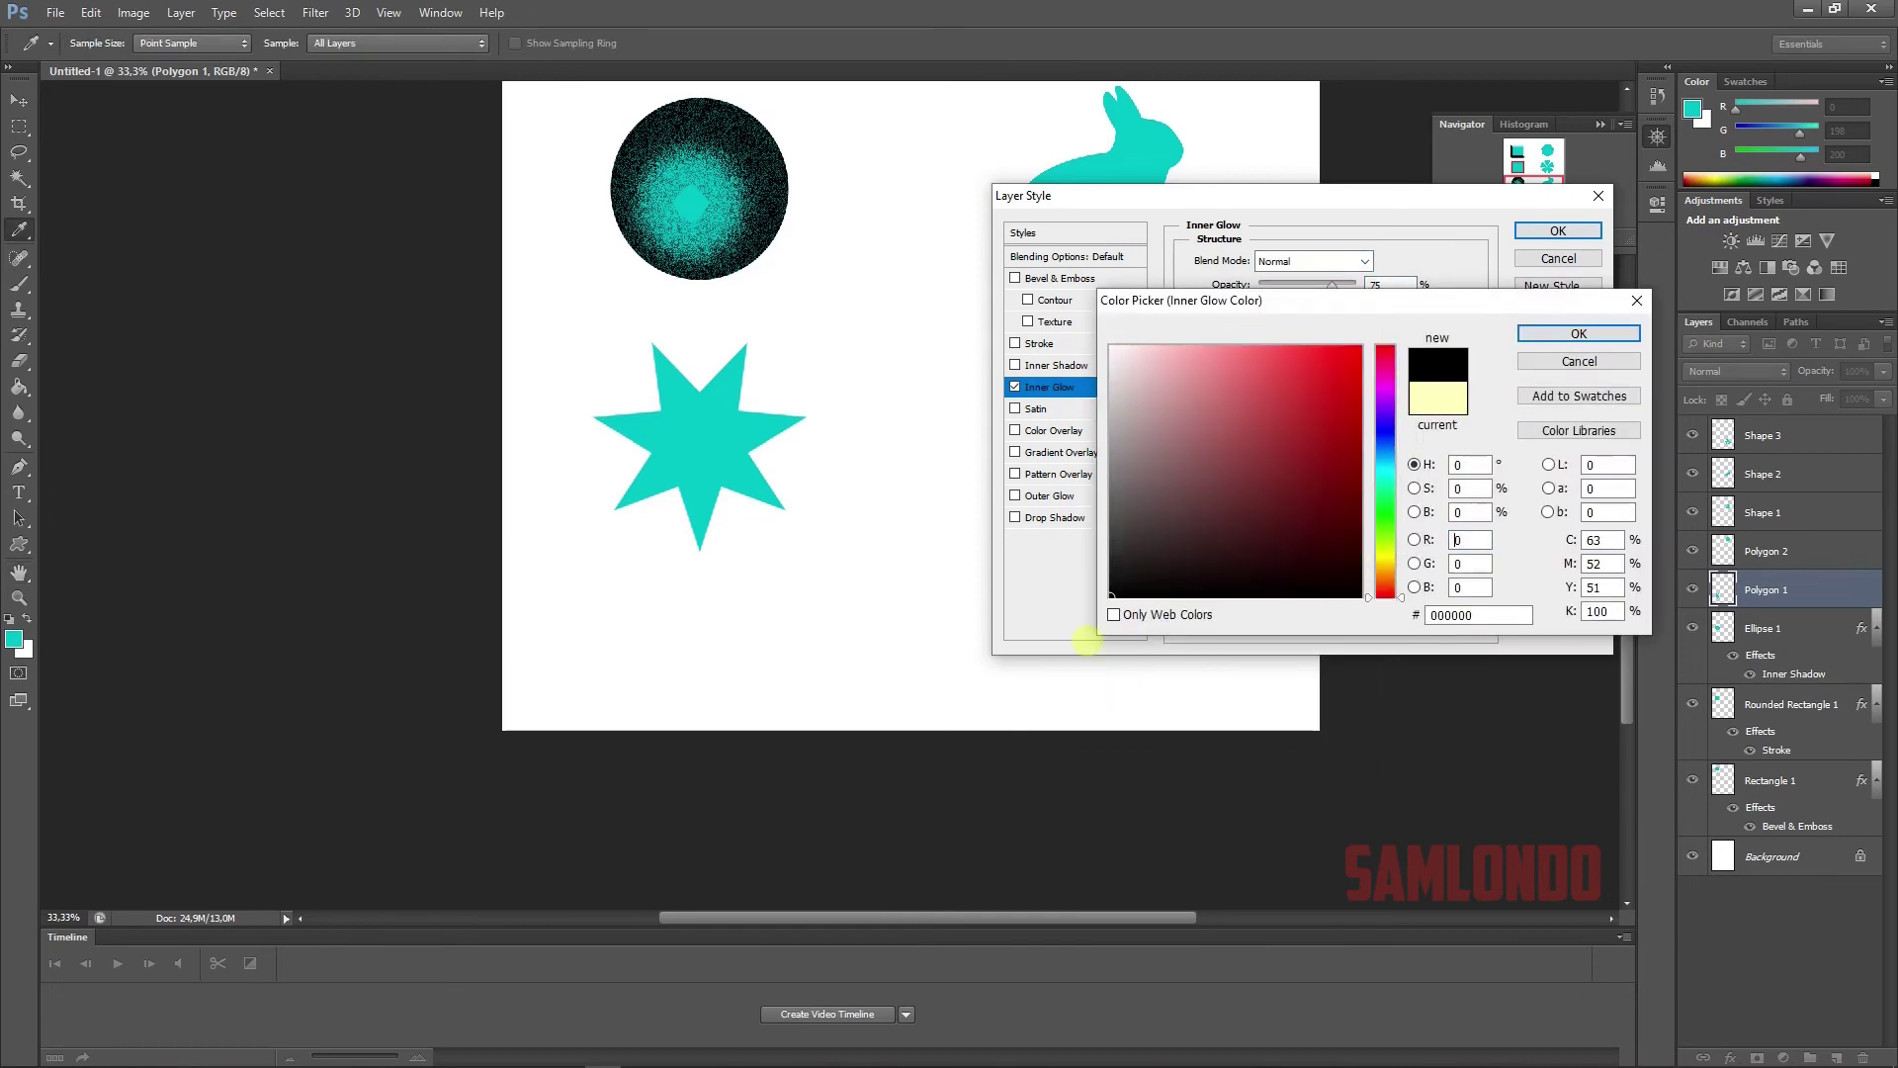
pyautogui.click(1385, 431)
pyautogui.click(1325, 442)
pyautogui.press('Return')
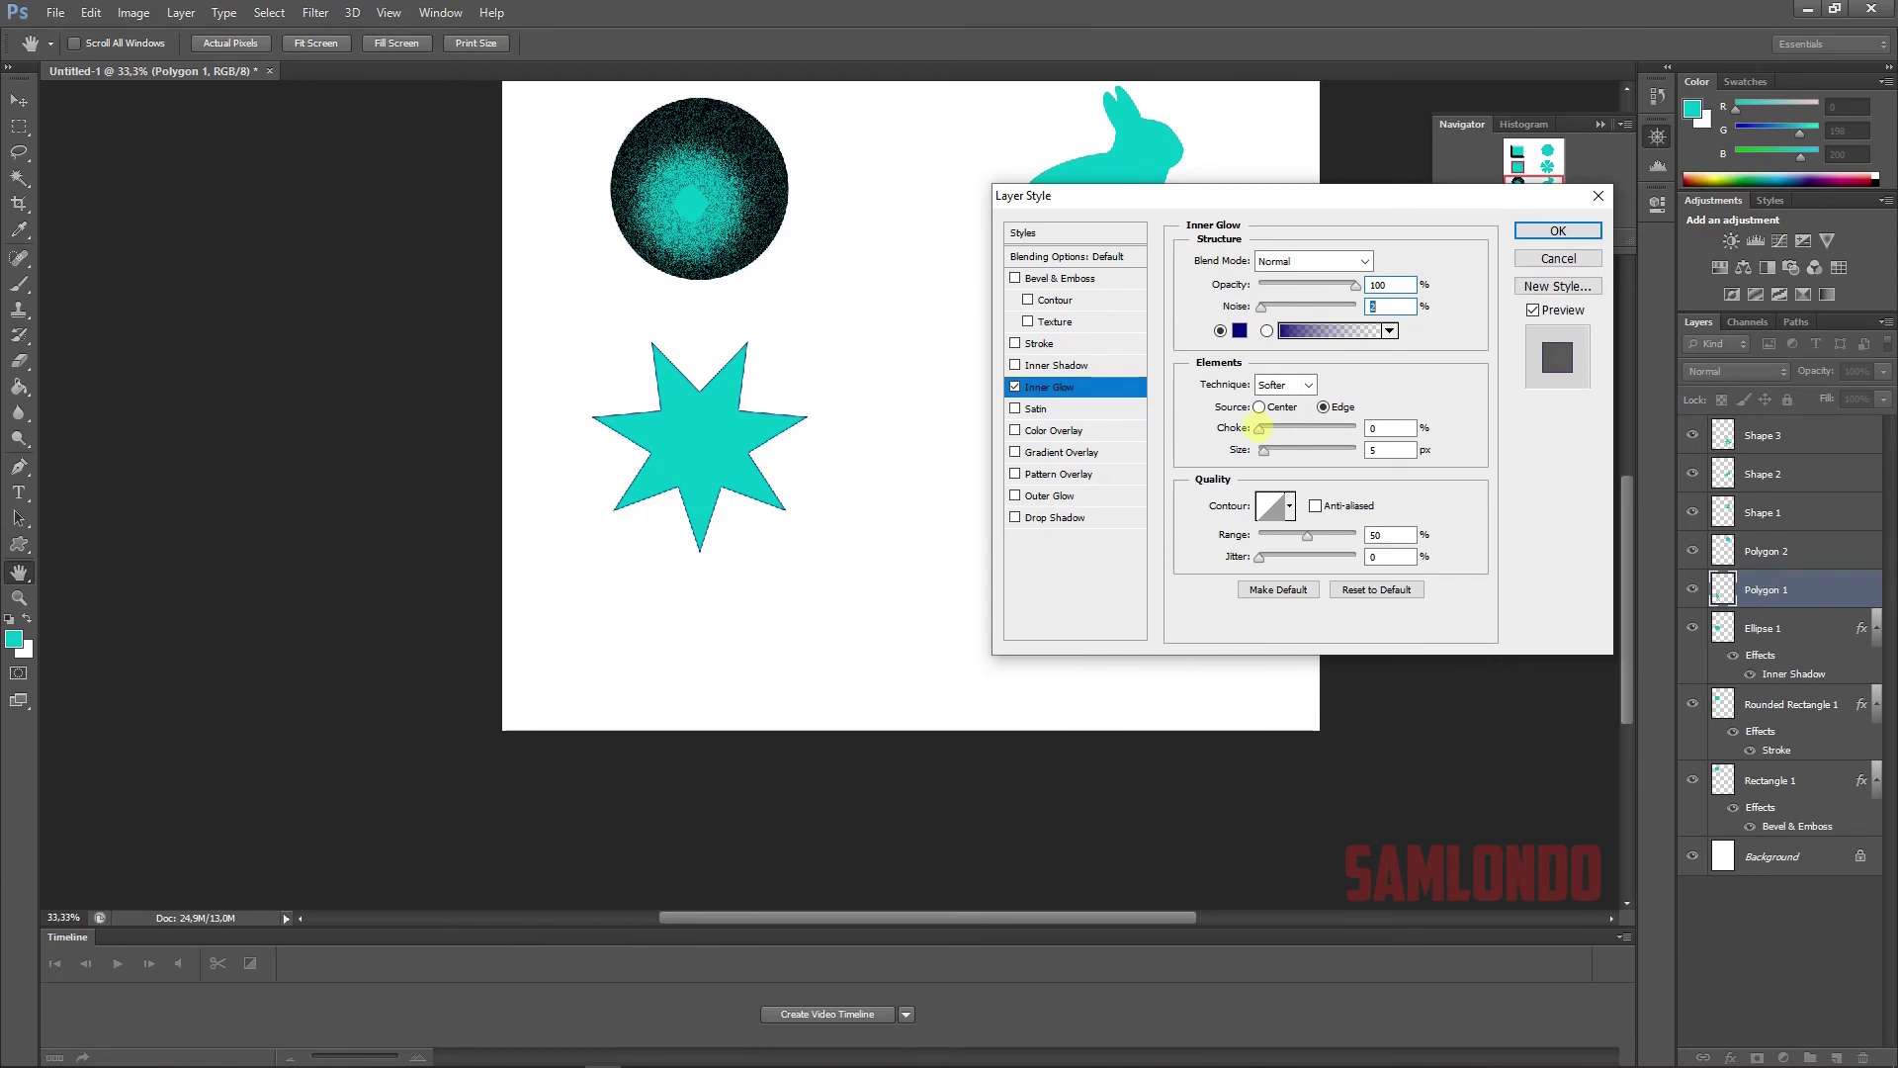
# - Thicken the navy glow into a solid border, previewing and then discarding preset gradients
pyautogui.moveTo(1260, 428)
pyautogui.mouseDown()
pyautogui.moveTo(1351, 428)
pyautogui.moveTo(1281, 451)
pyautogui.mouseUp()
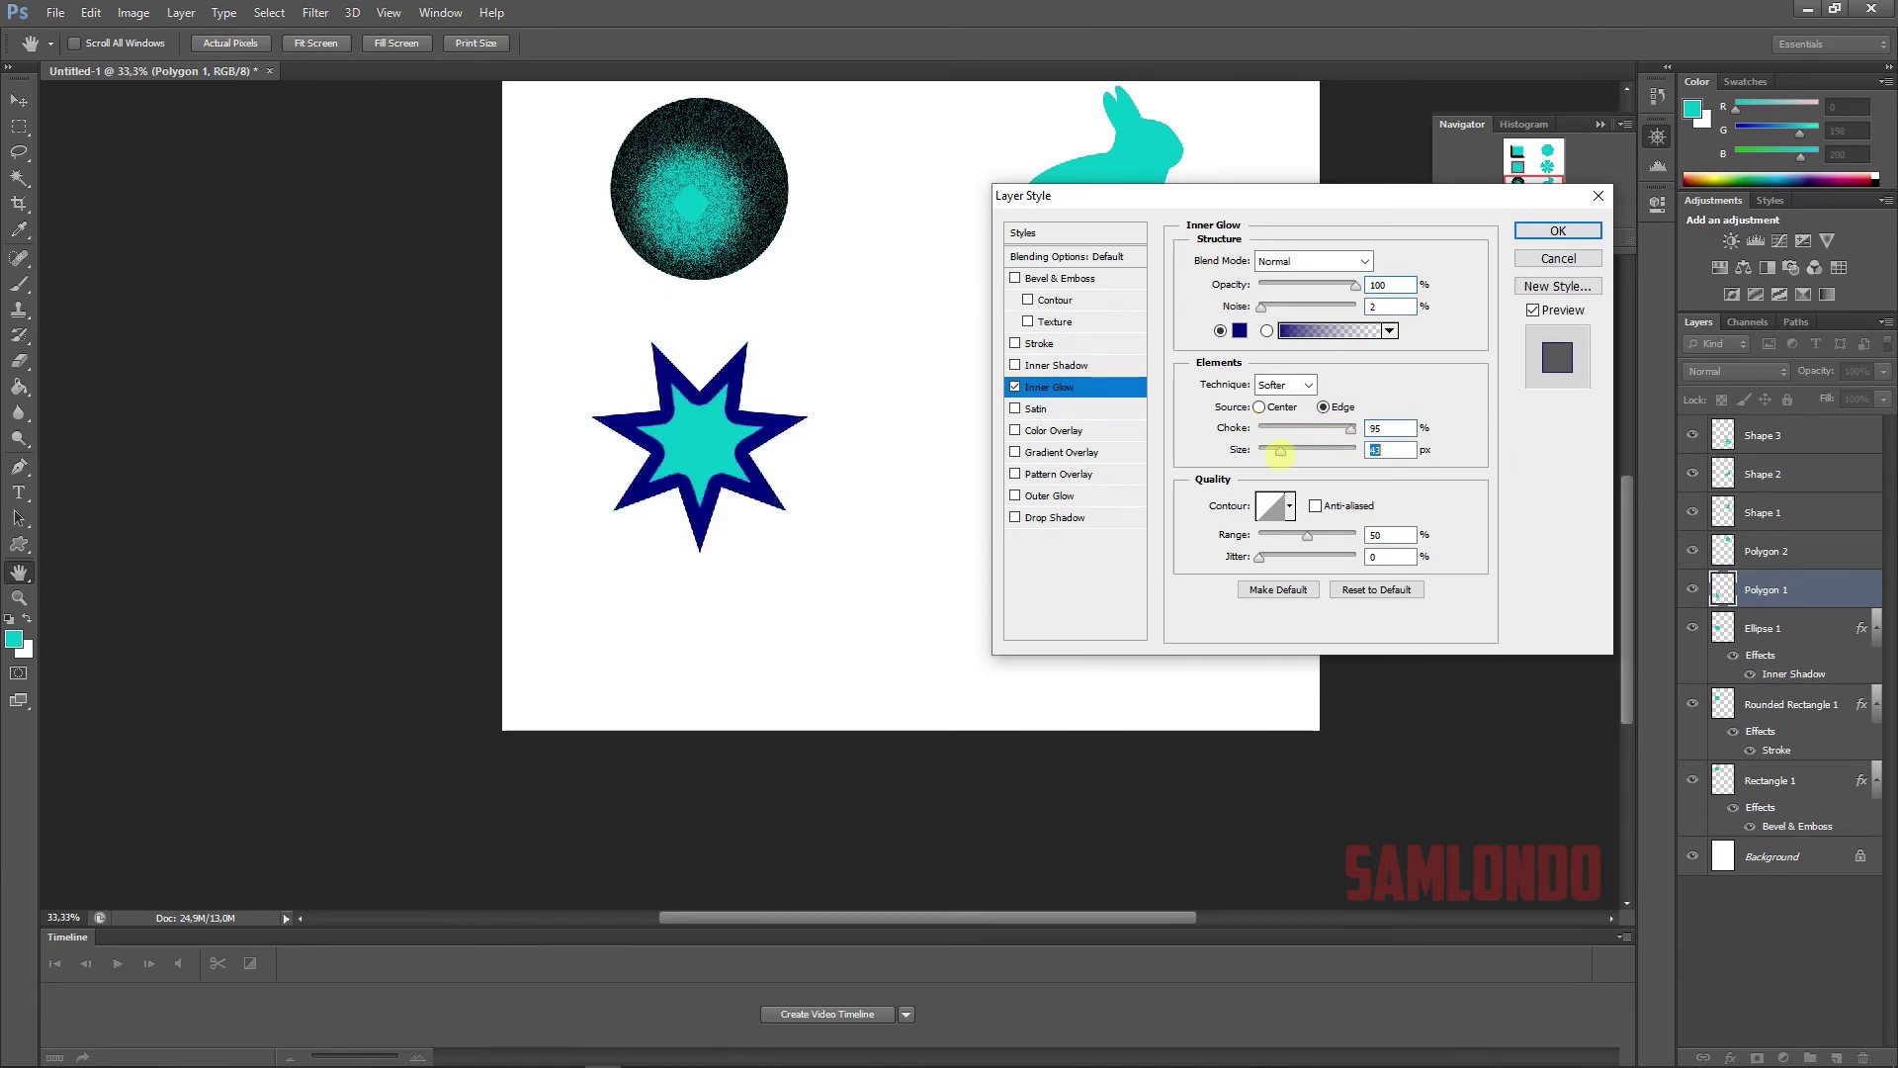
pyautogui.click(1325, 330)
pyautogui.click(864, 253)
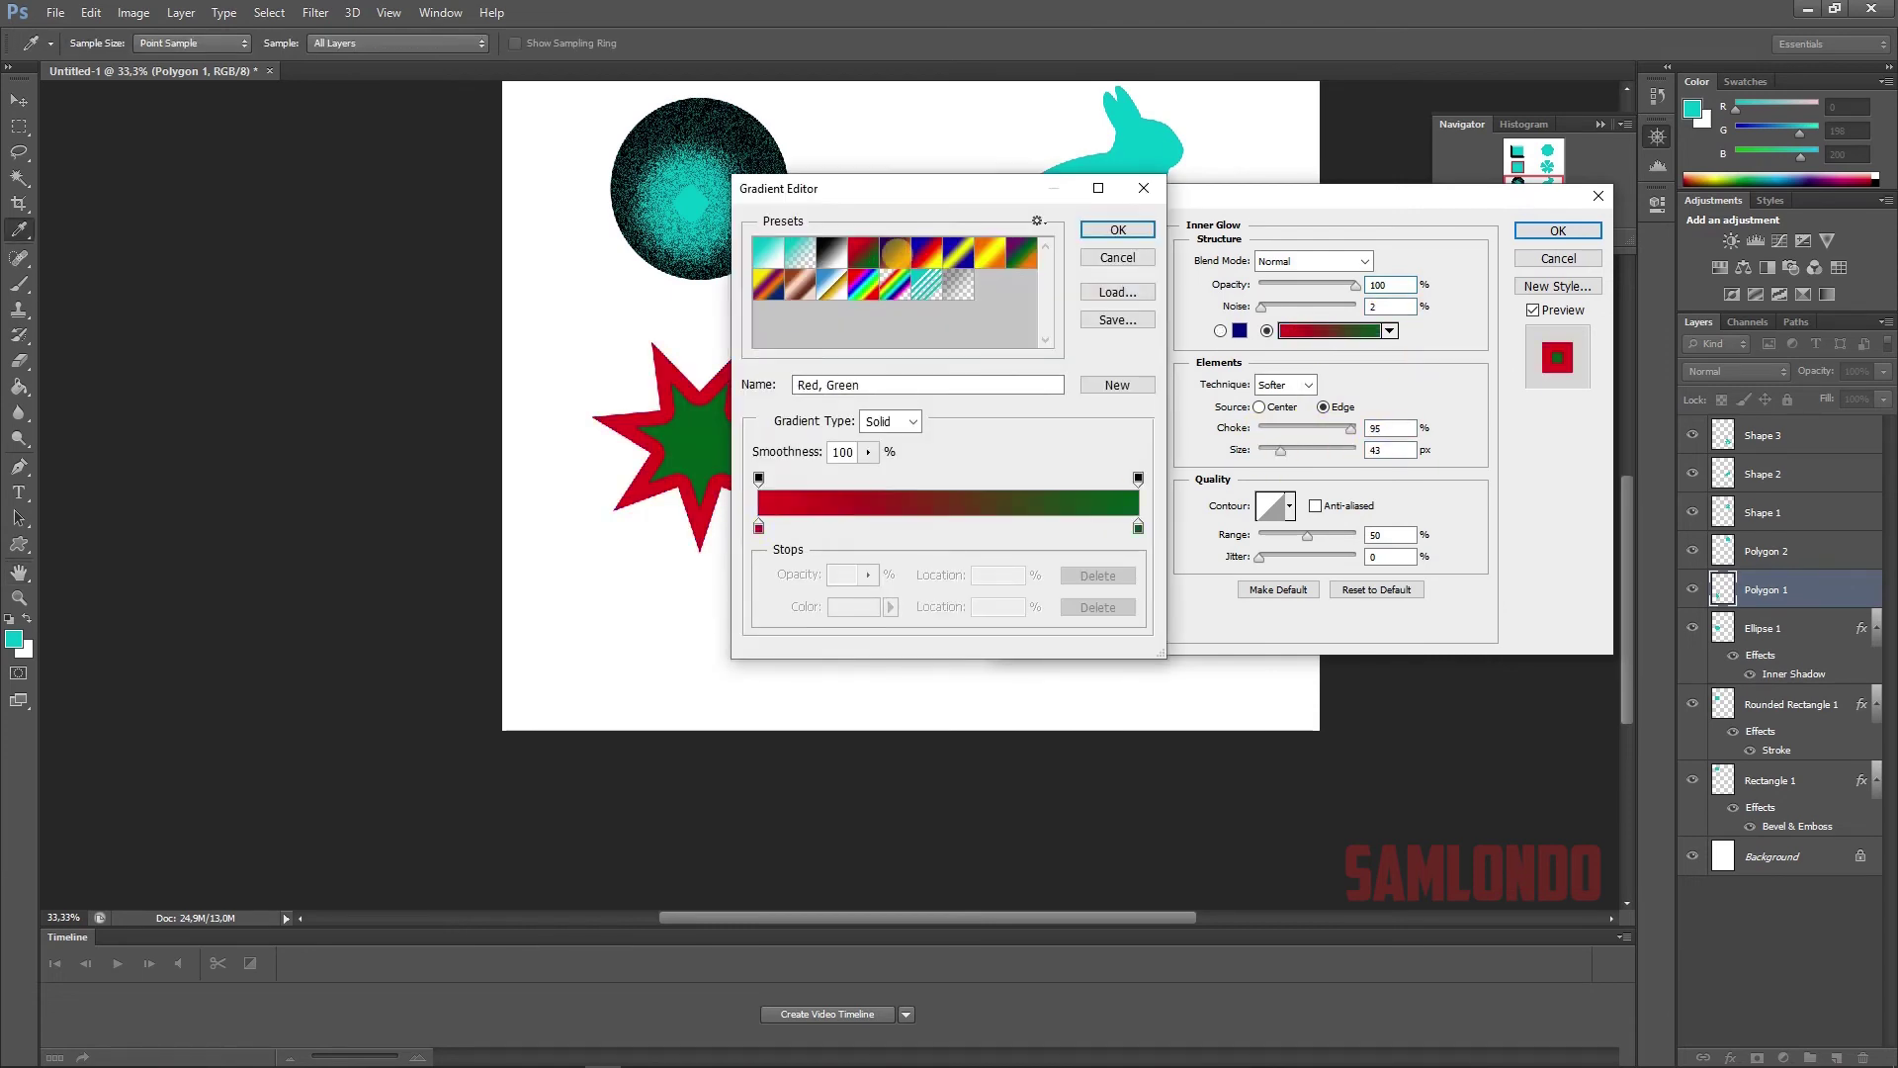
pyautogui.click(958, 252)
pyautogui.click(767, 252)
pyautogui.click(1117, 257)
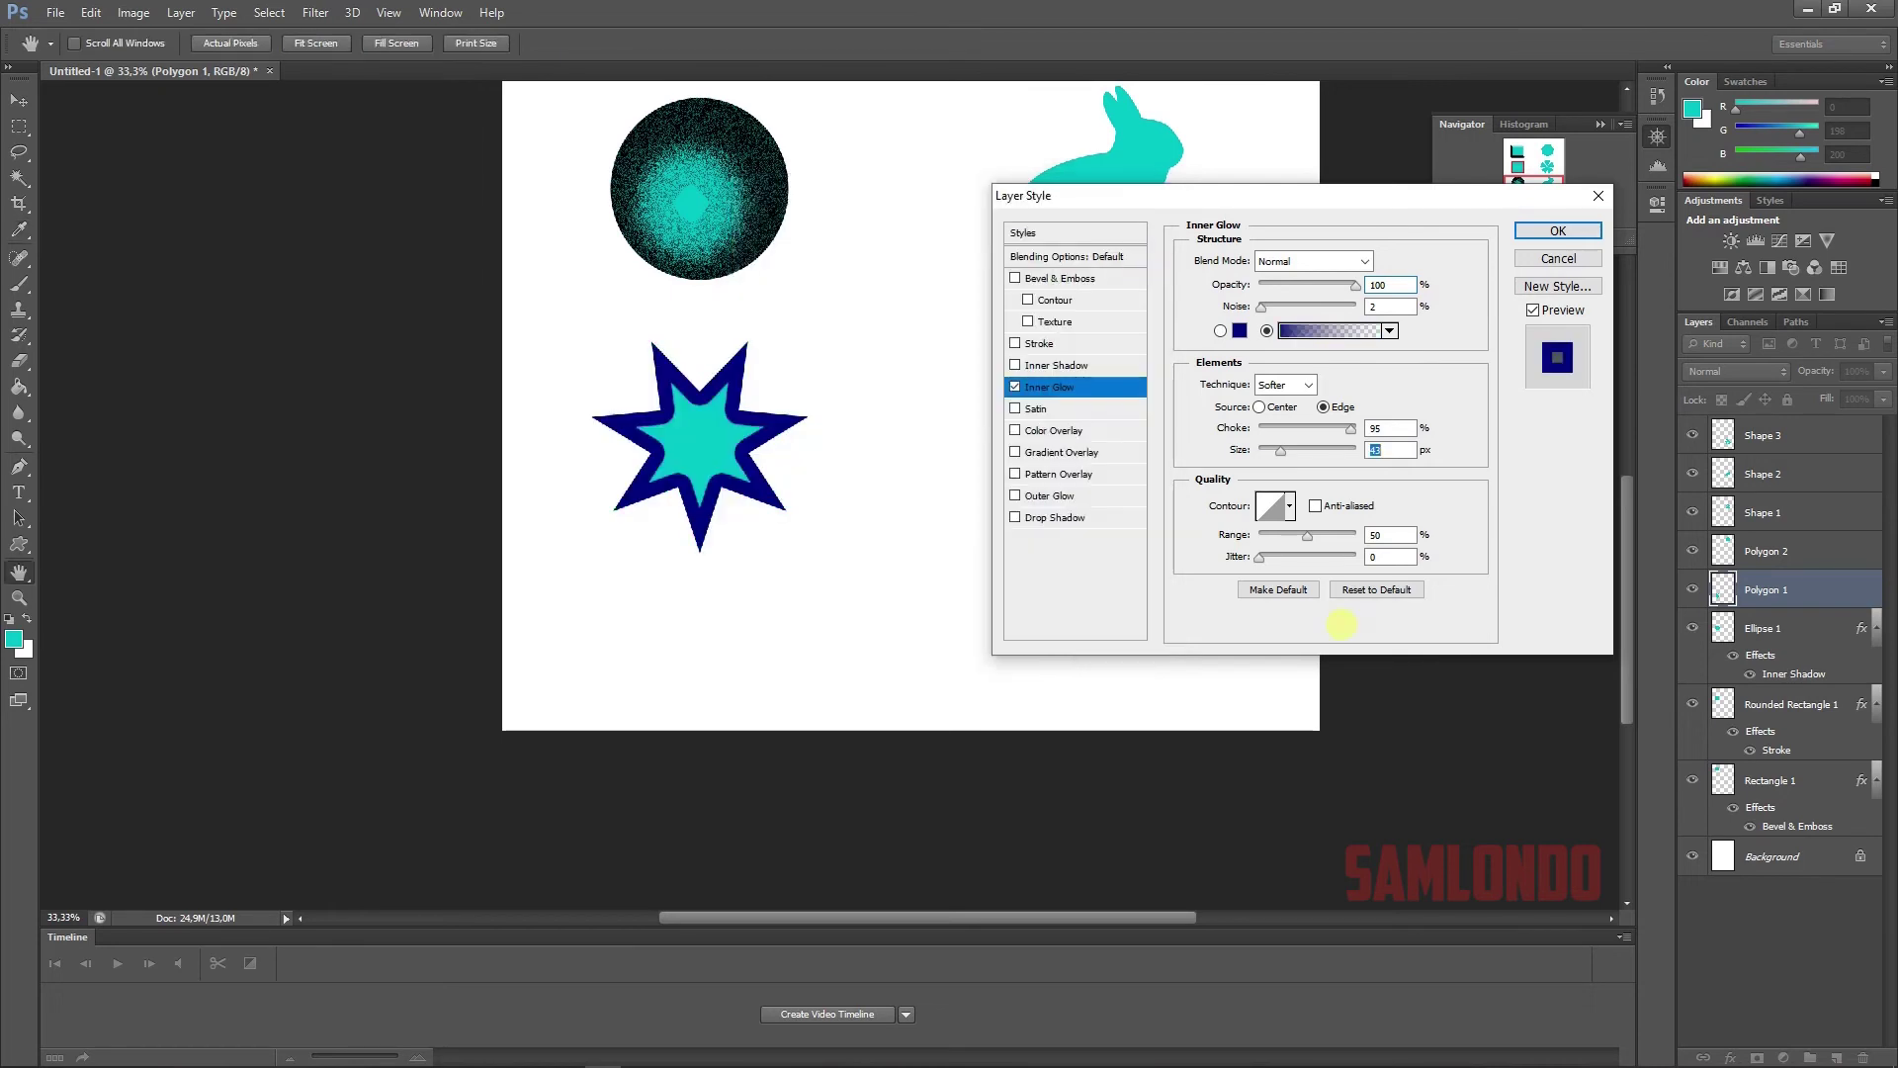
# - Reduce the glow range, compare Center and Edge sources, keep Edge, and apply the inner glow
pyautogui.moveTo(1308, 534); pyautogui.dragTo(1288, 535)
pyautogui.click(1259, 407)
pyautogui.click(1323, 407)
pyautogui.click(1259, 406)
pyautogui.click(1323, 406)
pyautogui.click(1260, 407)
pyautogui.click(1323, 407)
pyautogui.click(1260, 407)
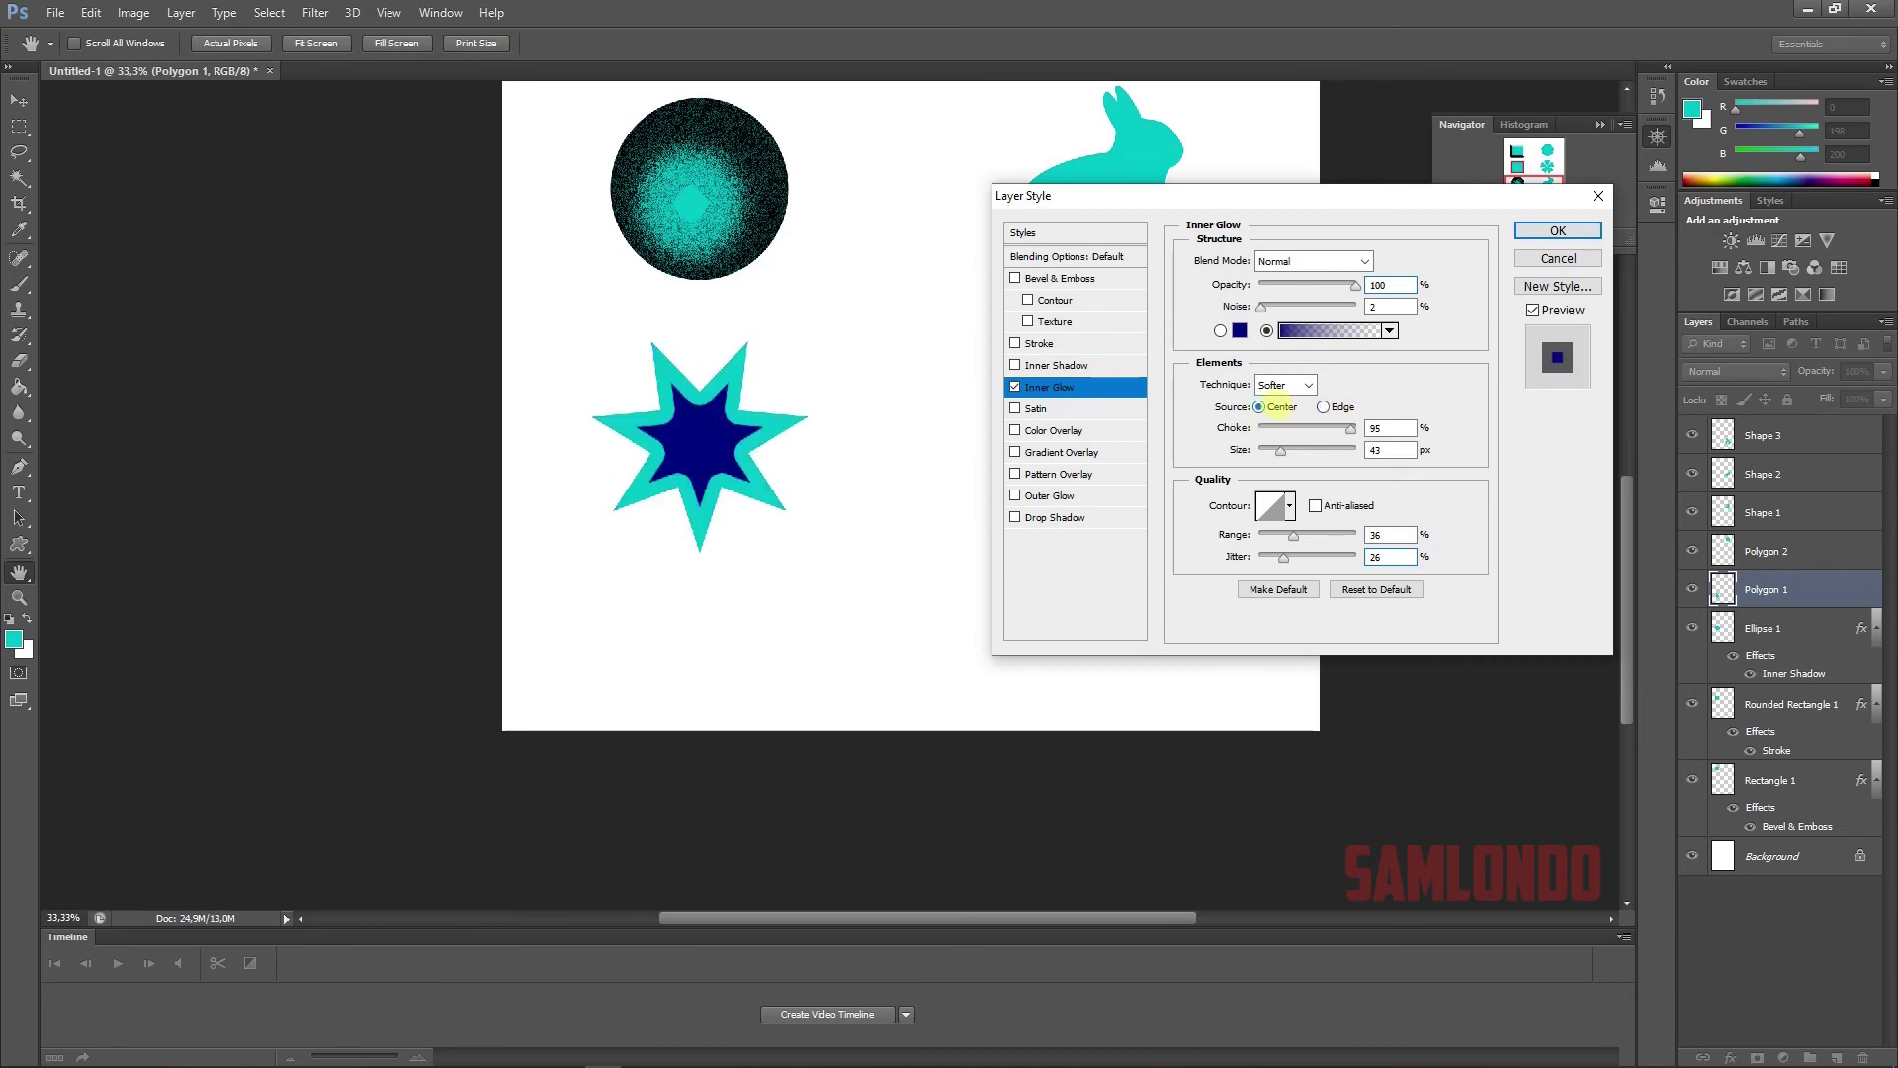
pyautogui.click(1323, 406)
pyautogui.click(1284, 384)
pyautogui.press('Return')
pyautogui.press('v')
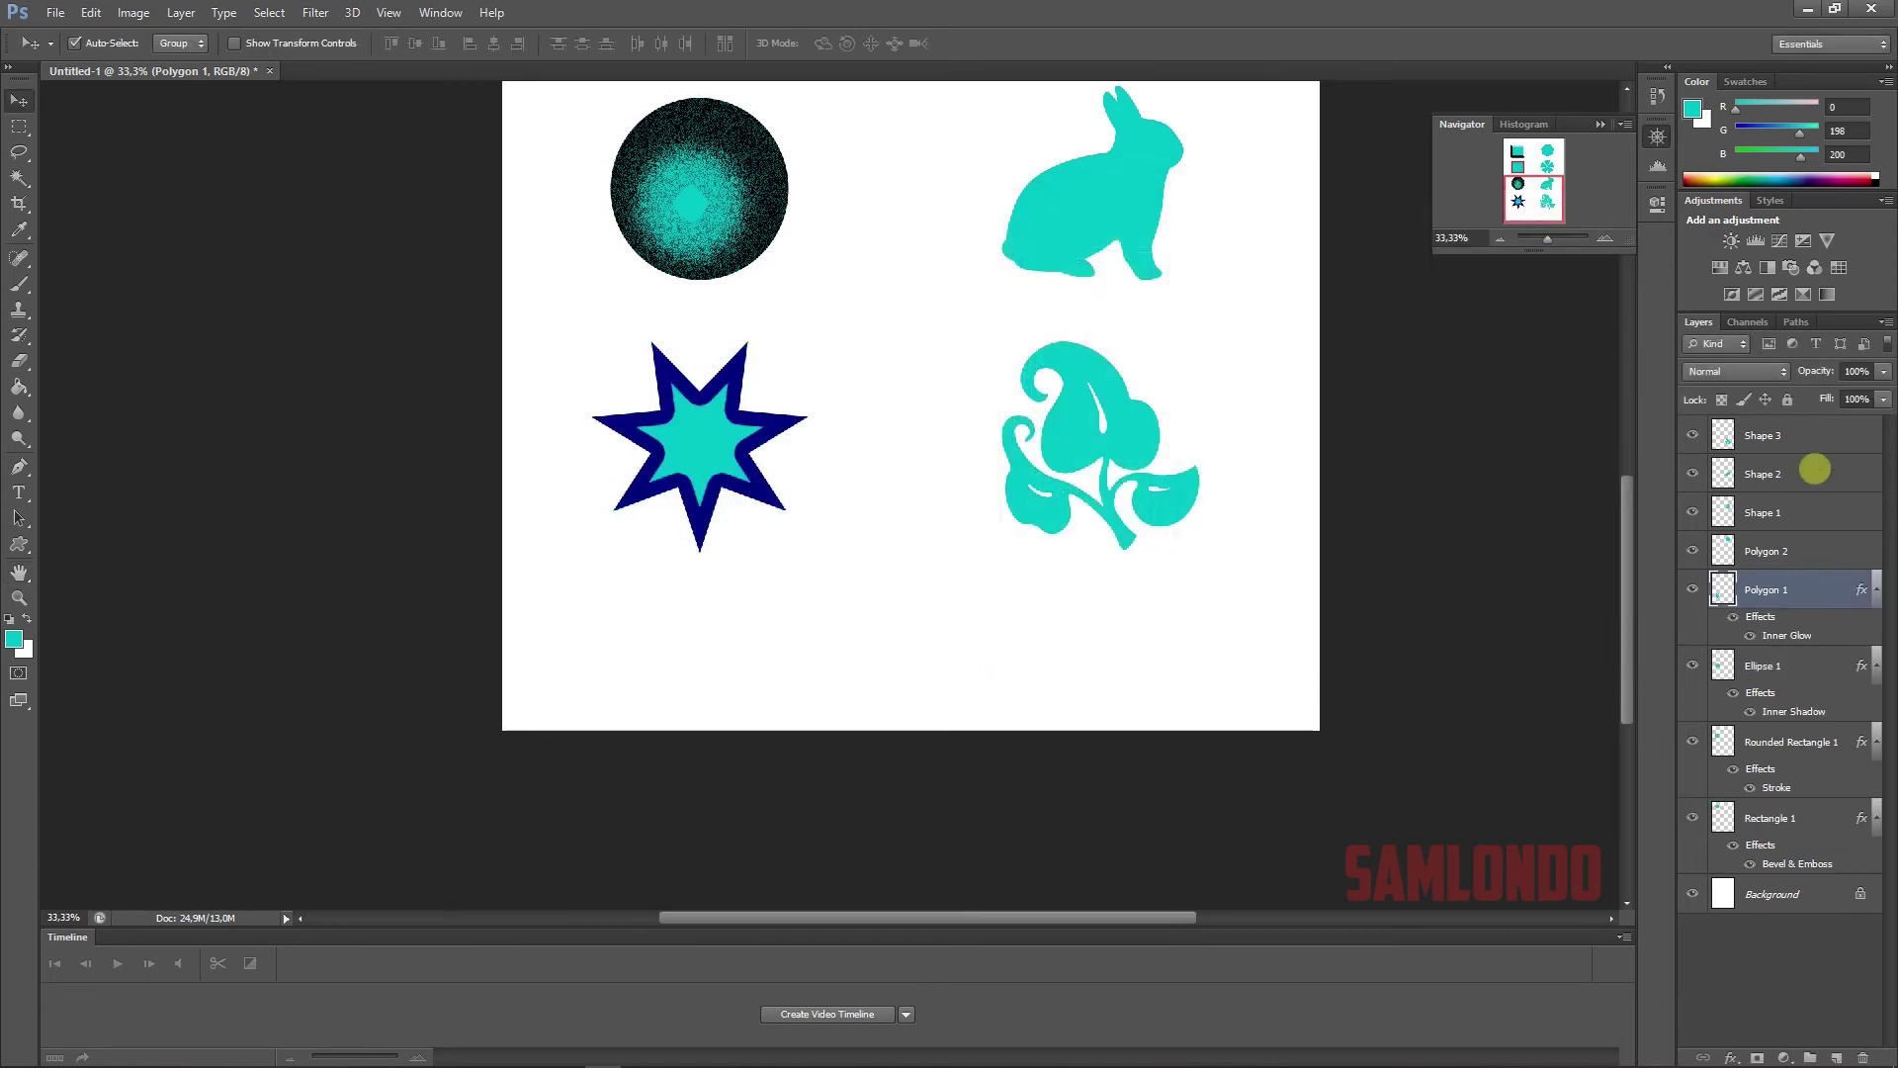
pyautogui.click(1770, 551)
pyautogui.moveTo(1623, 538); pyautogui.dragTo(1622, 475)
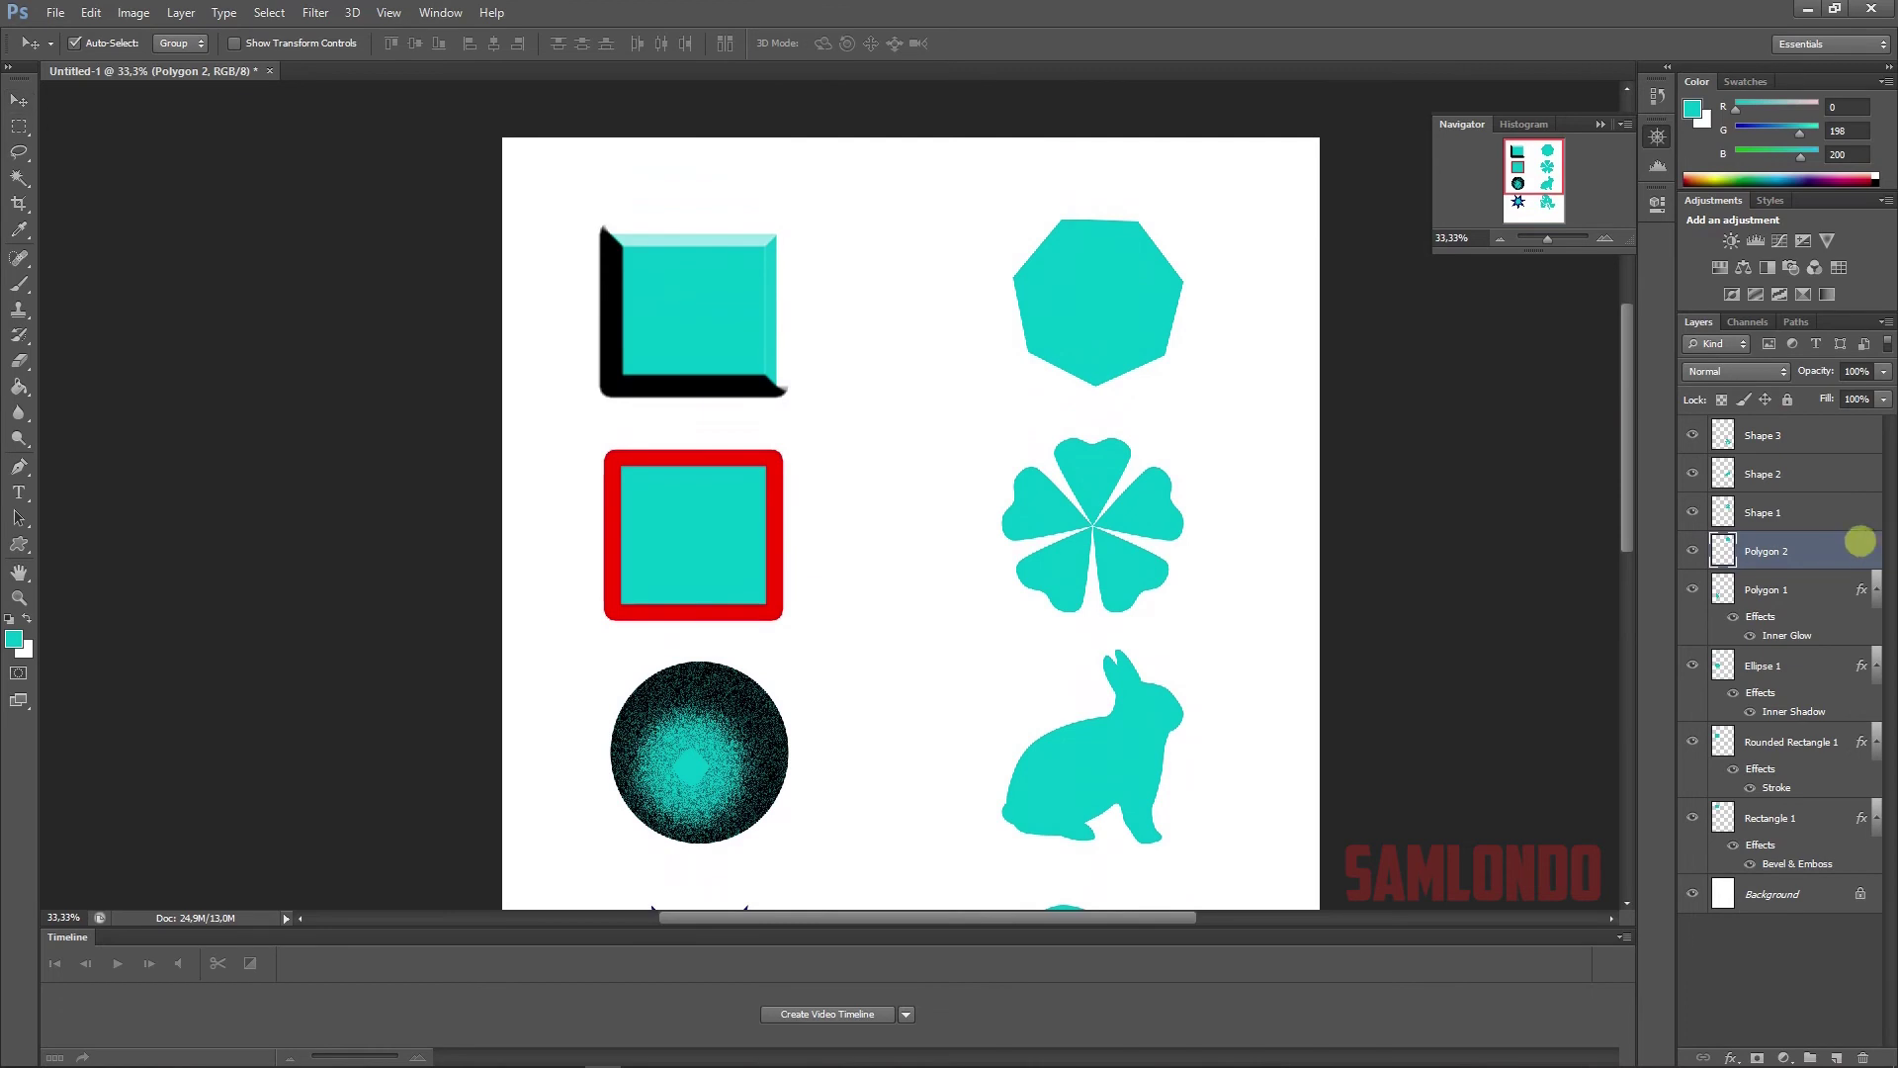
# - Open Polygon 2's layer style and move the dialog clear of the shapes
pyautogui.doubleClick(1865, 547)
pyautogui.moveTo(1271, 193); pyautogui.dragTo(524, 195)
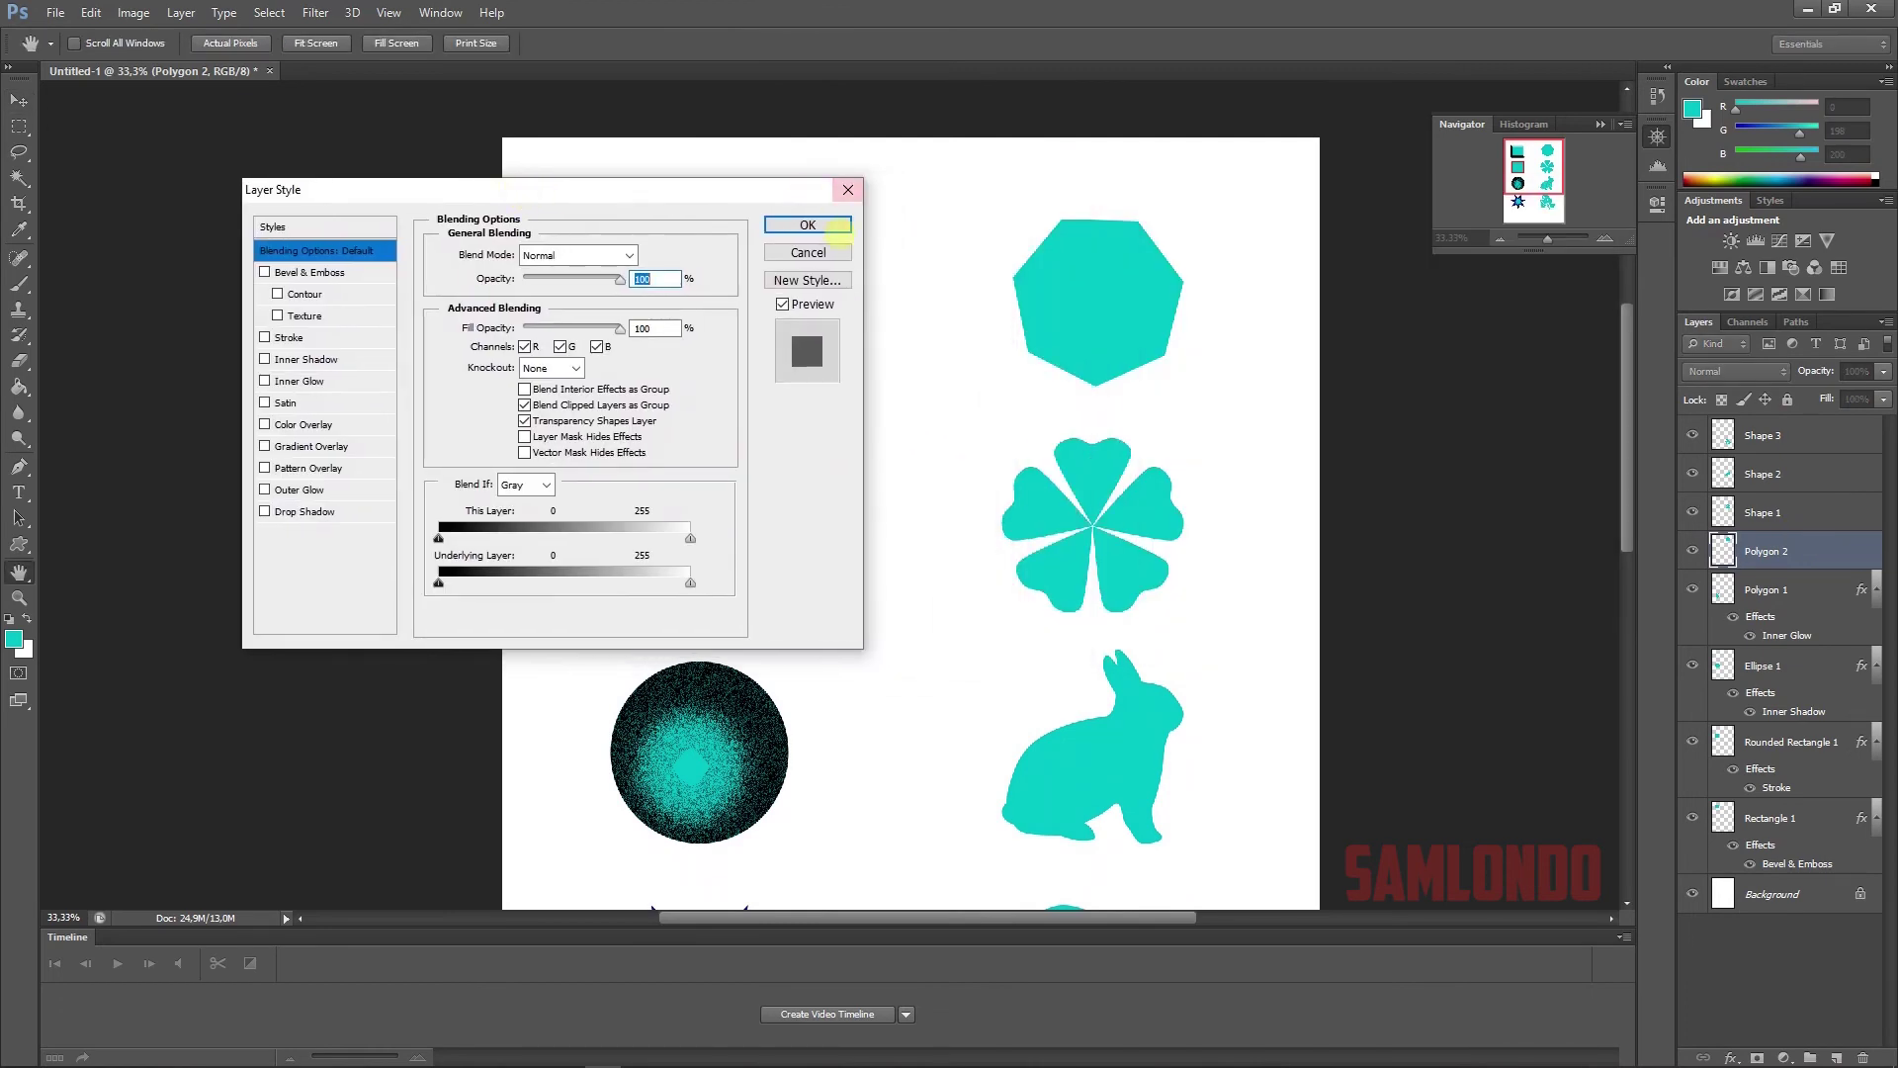
pyautogui.click(848, 189)
pyautogui.moveTo(1078, 918); pyautogui.dragTo(1231, 918)
pyautogui.doubleClick(1824, 553)
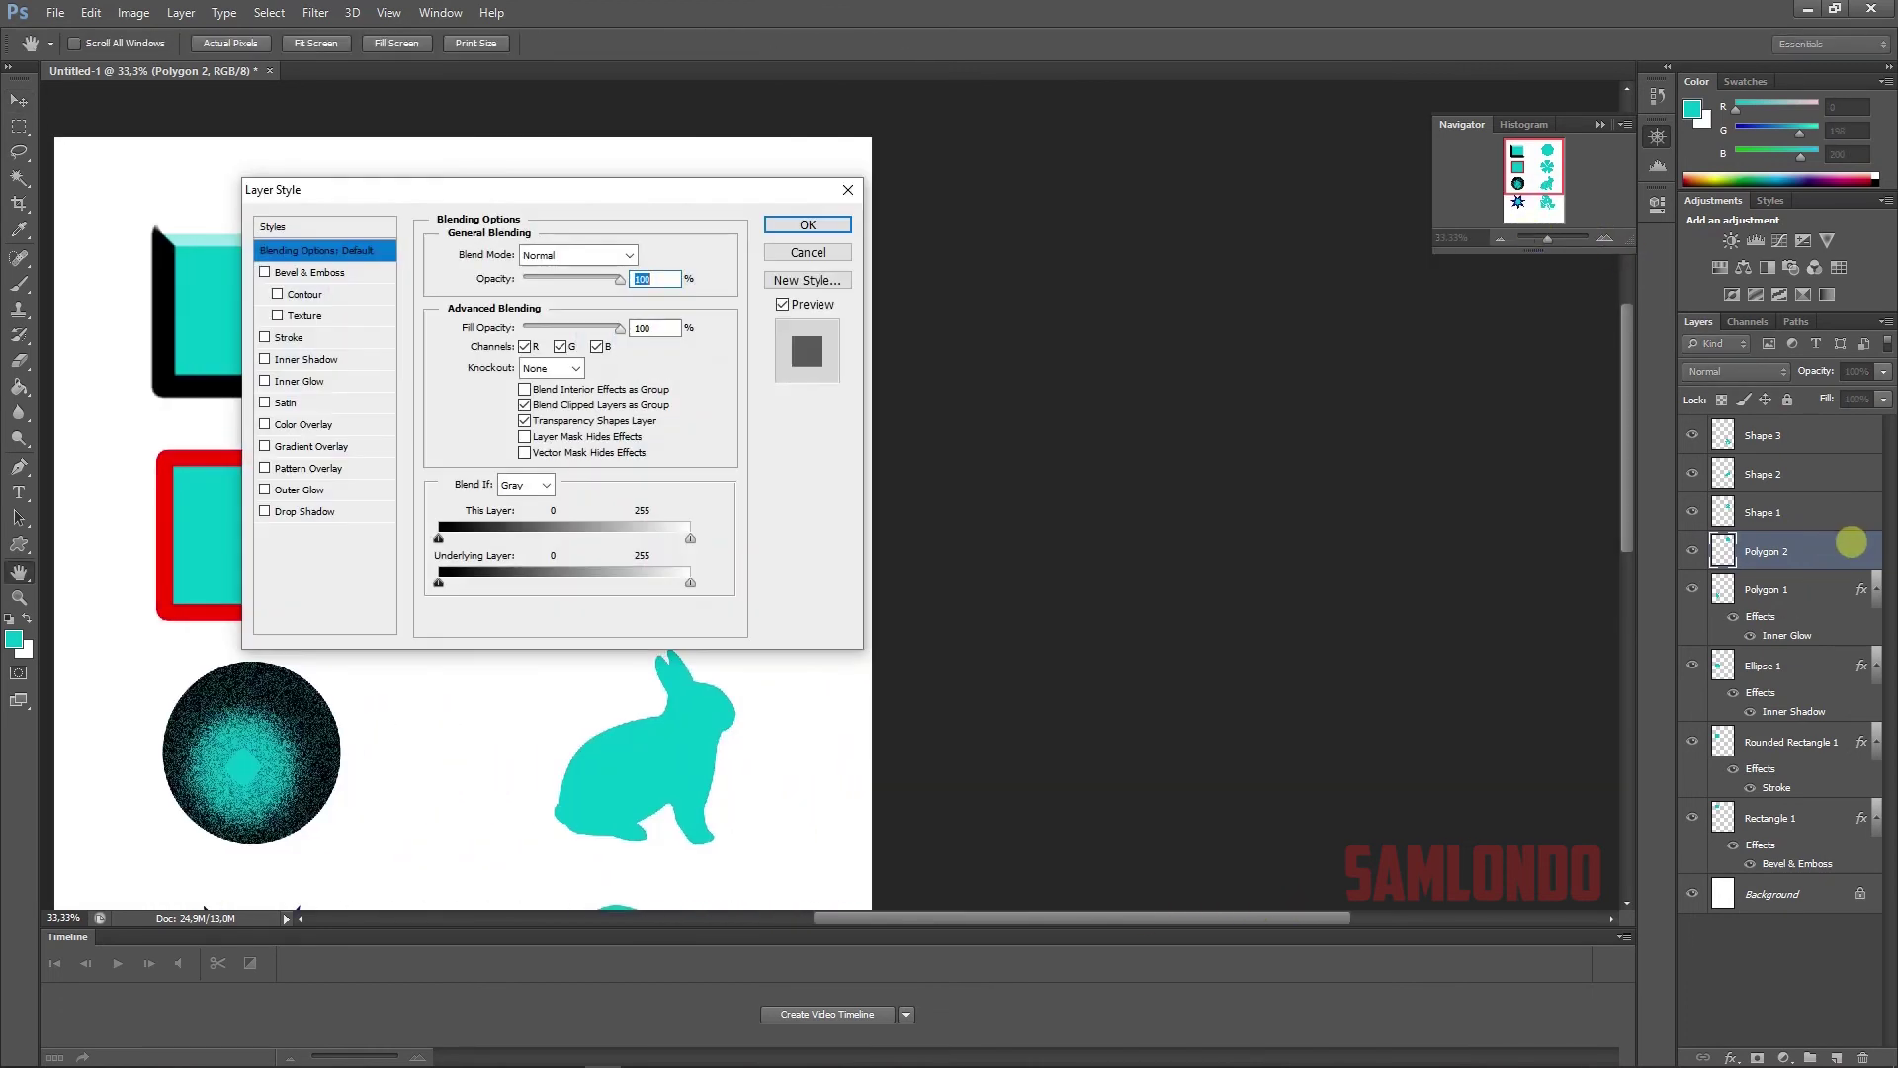
pyautogui.moveTo(583, 187); pyautogui.dragTo(1177, 188)
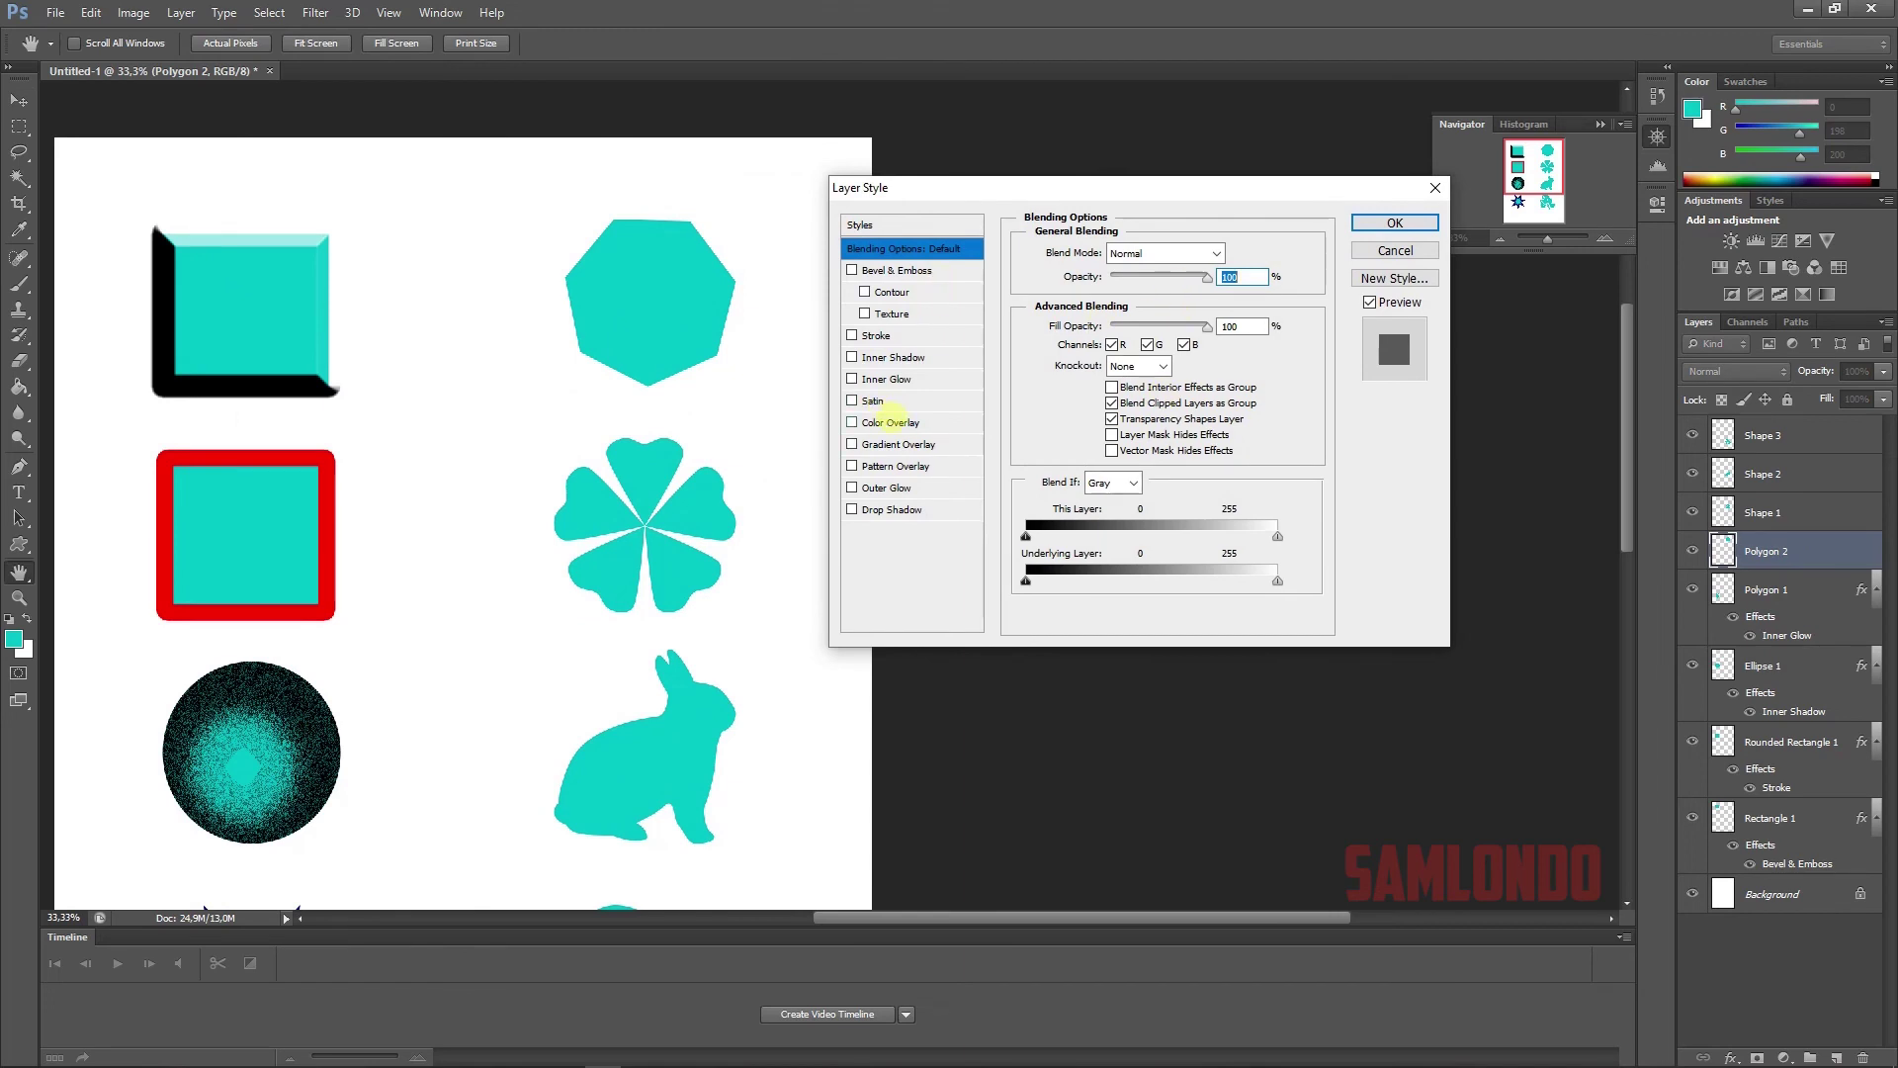
# - Add a red Normal satin at 100% opacity, distance 130 and size 0, and apply it
pyautogui.click(872, 400)
pyautogui.moveTo(1144, 277); pyautogui.dragTo(1194, 277)
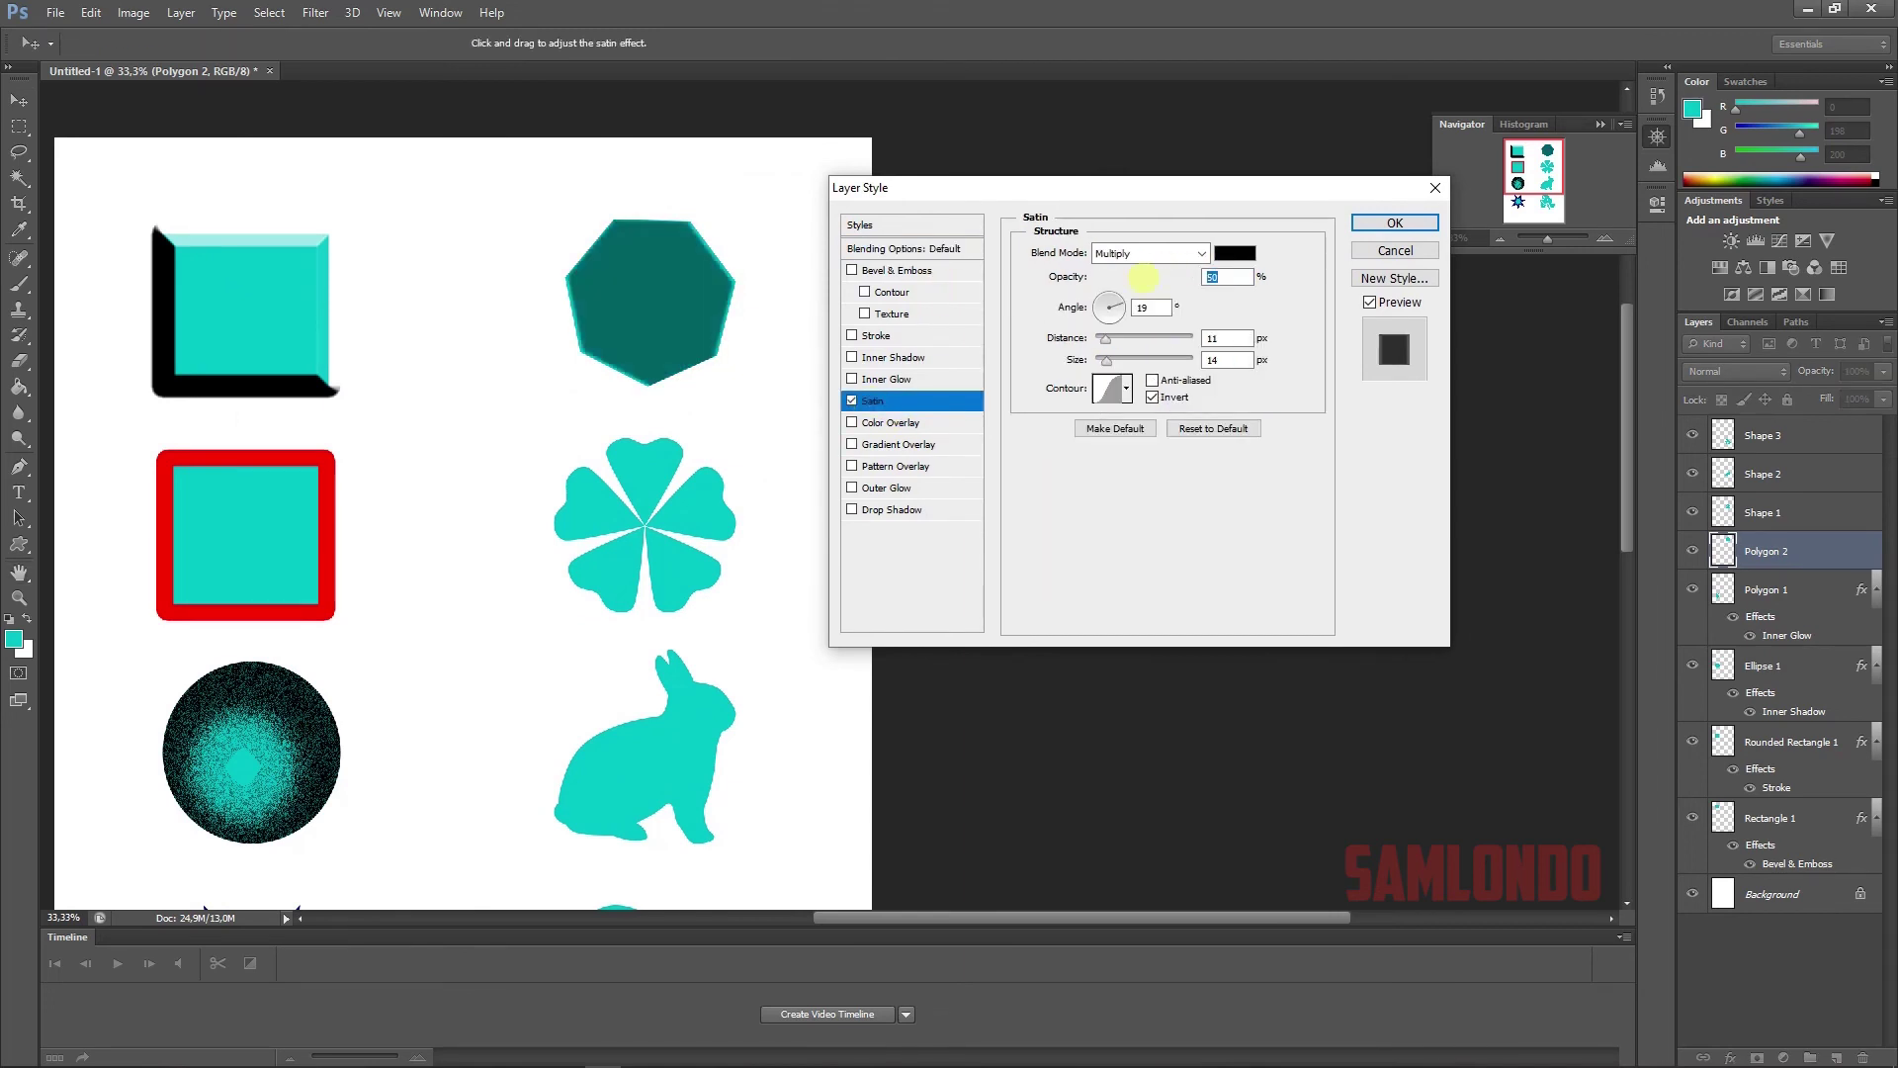
pyautogui.click(1235, 253)
pyautogui.click(1576, 330)
pyautogui.click(1152, 253)
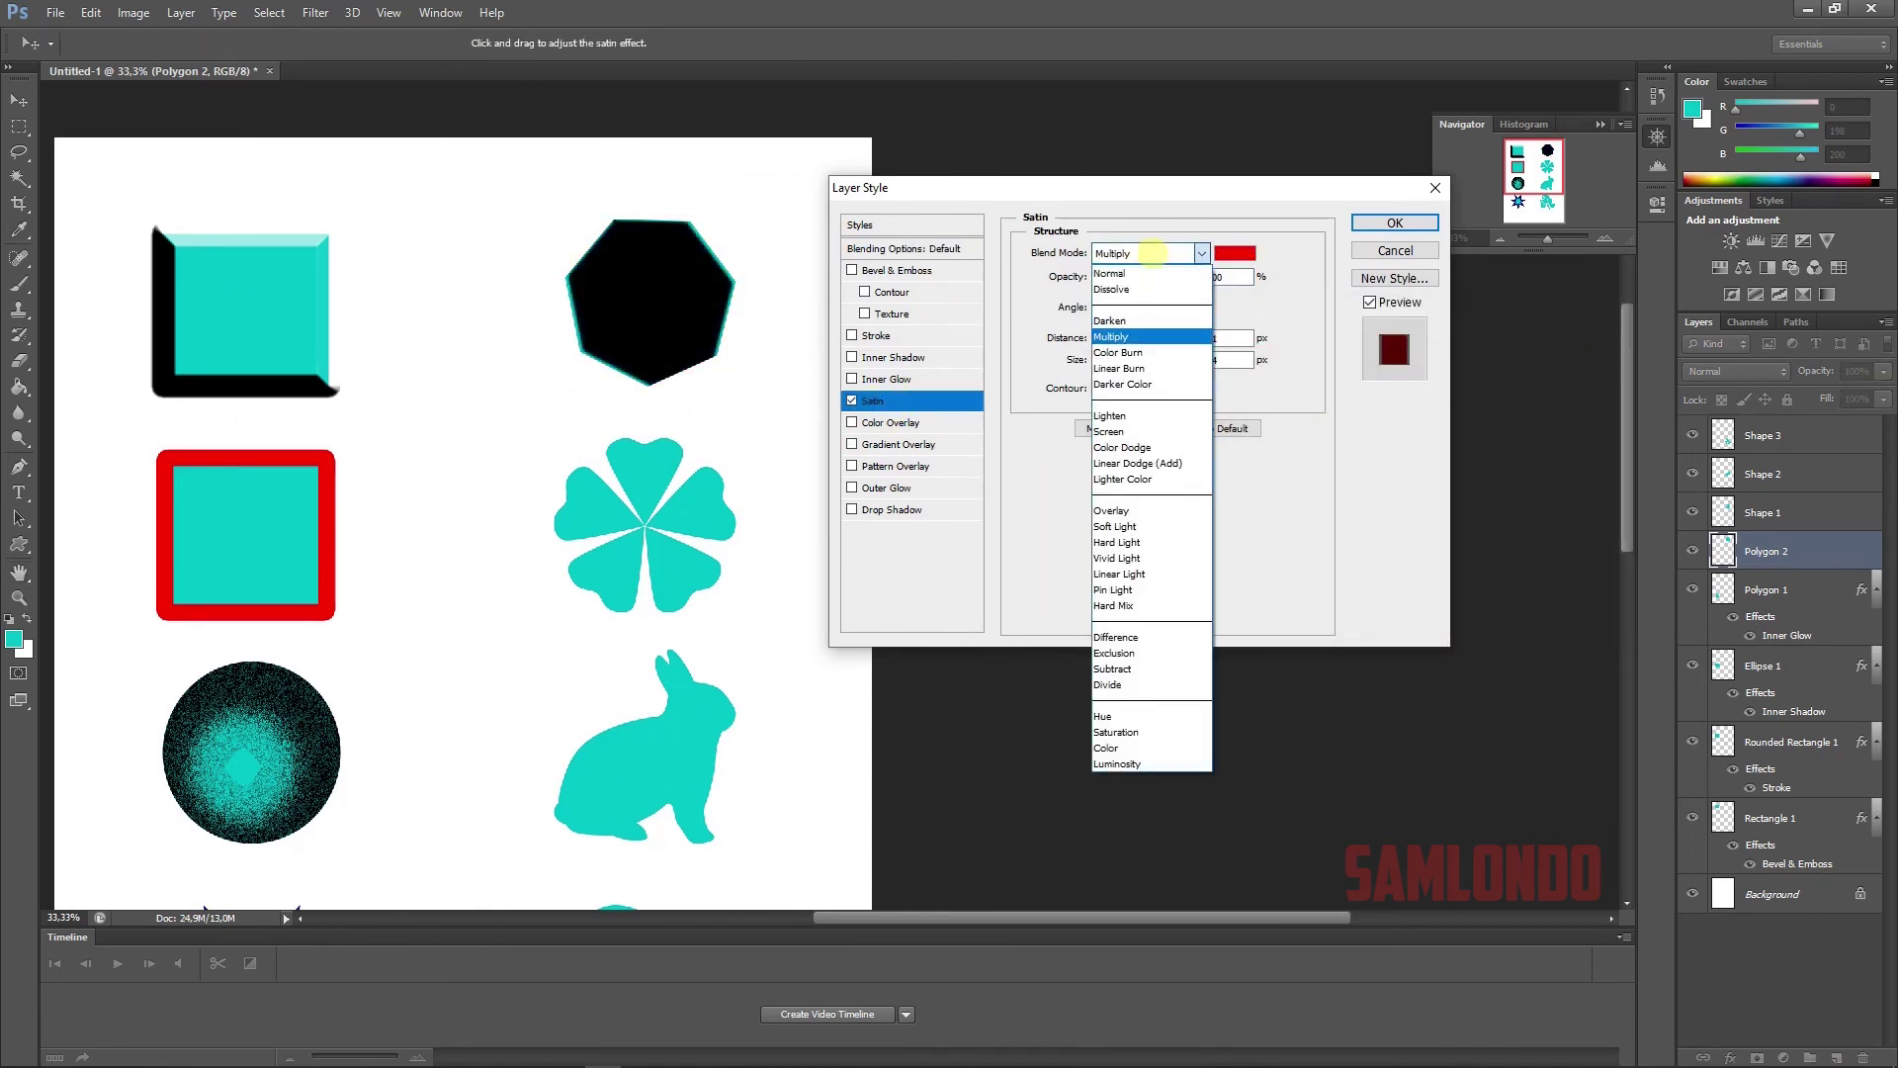
pyautogui.moveTo(1105, 337)
pyautogui.mouseDown()
pyautogui.moveTo(1163, 337)
pyautogui.moveTo(1147, 360)
pyautogui.moveTo(1096, 359)
pyautogui.moveTo(1109, 295)
pyautogui.mouseUp()
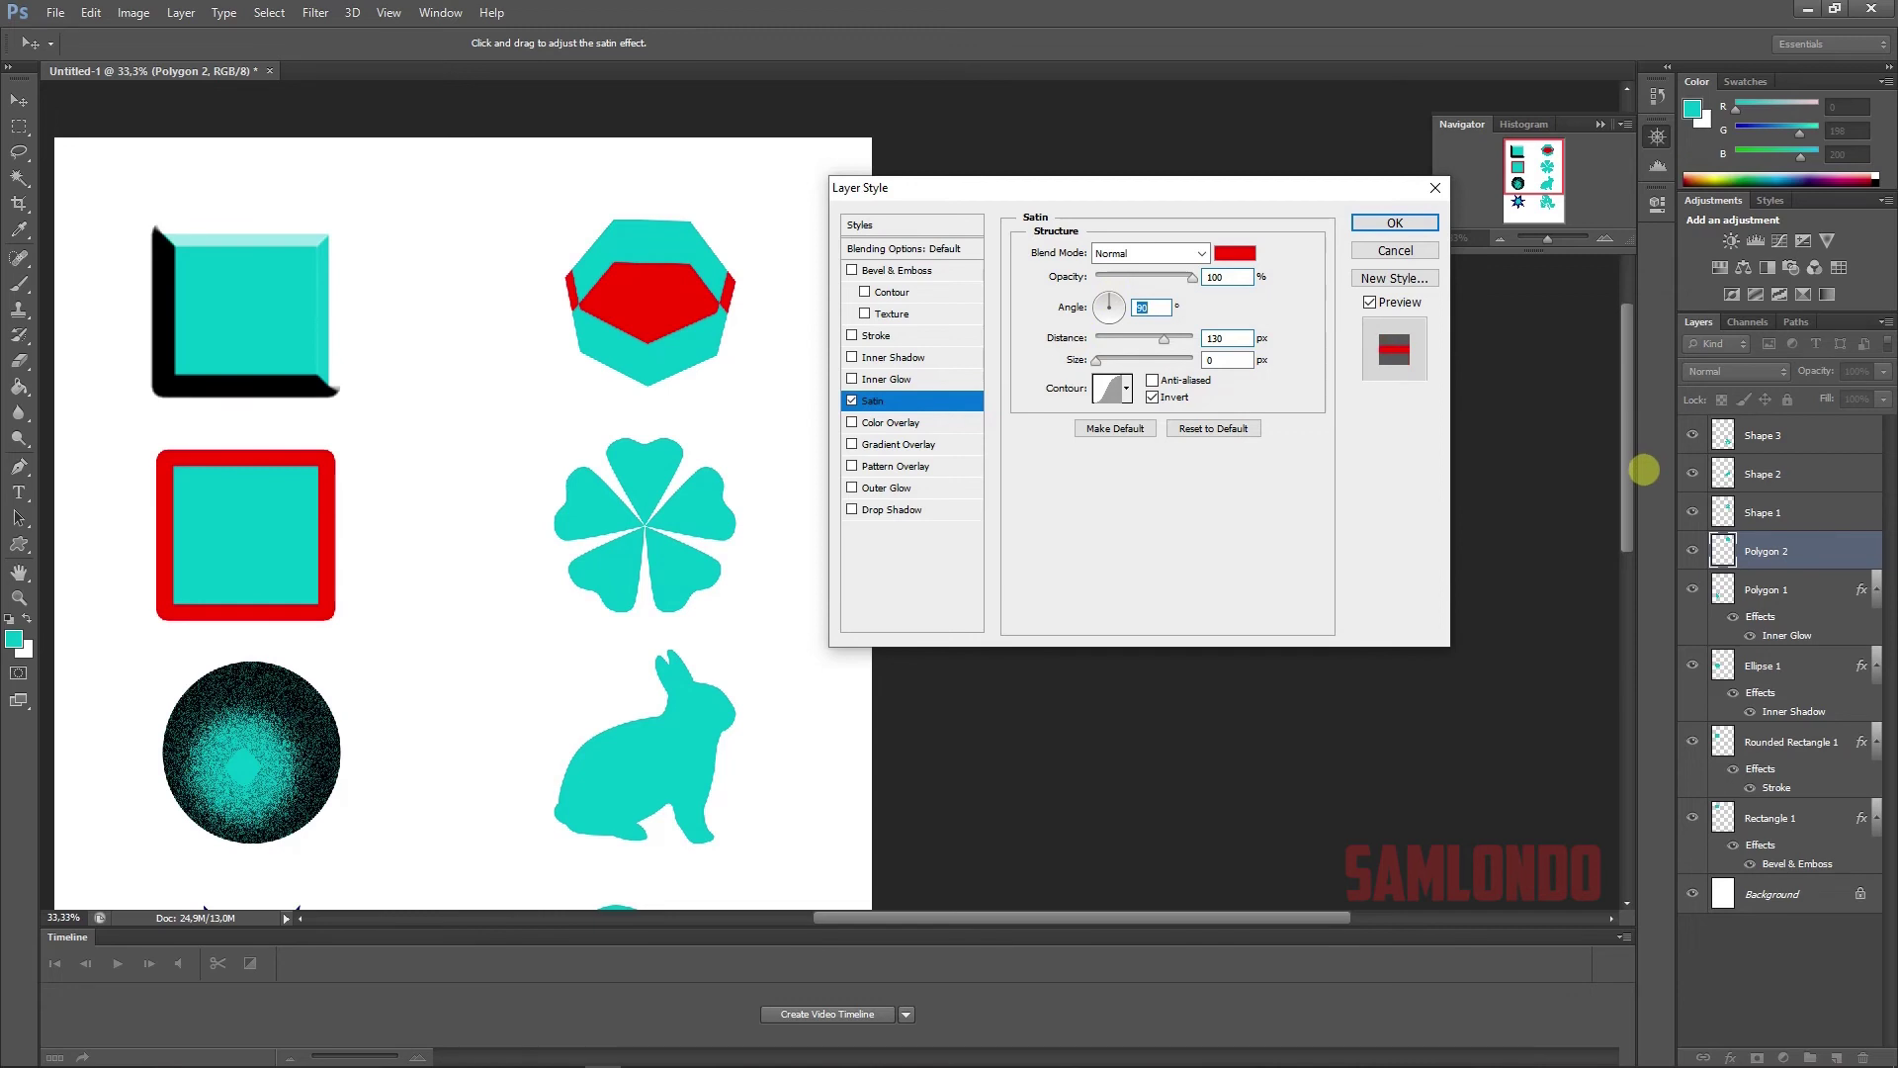
pyautogui.click(1395, 222)
pyautogui.click(1769, 514)
# - Give the flower a red Linear Light colour overlay at reduced opacity and apply it
pyautogui.doubleClick(1867, 504)
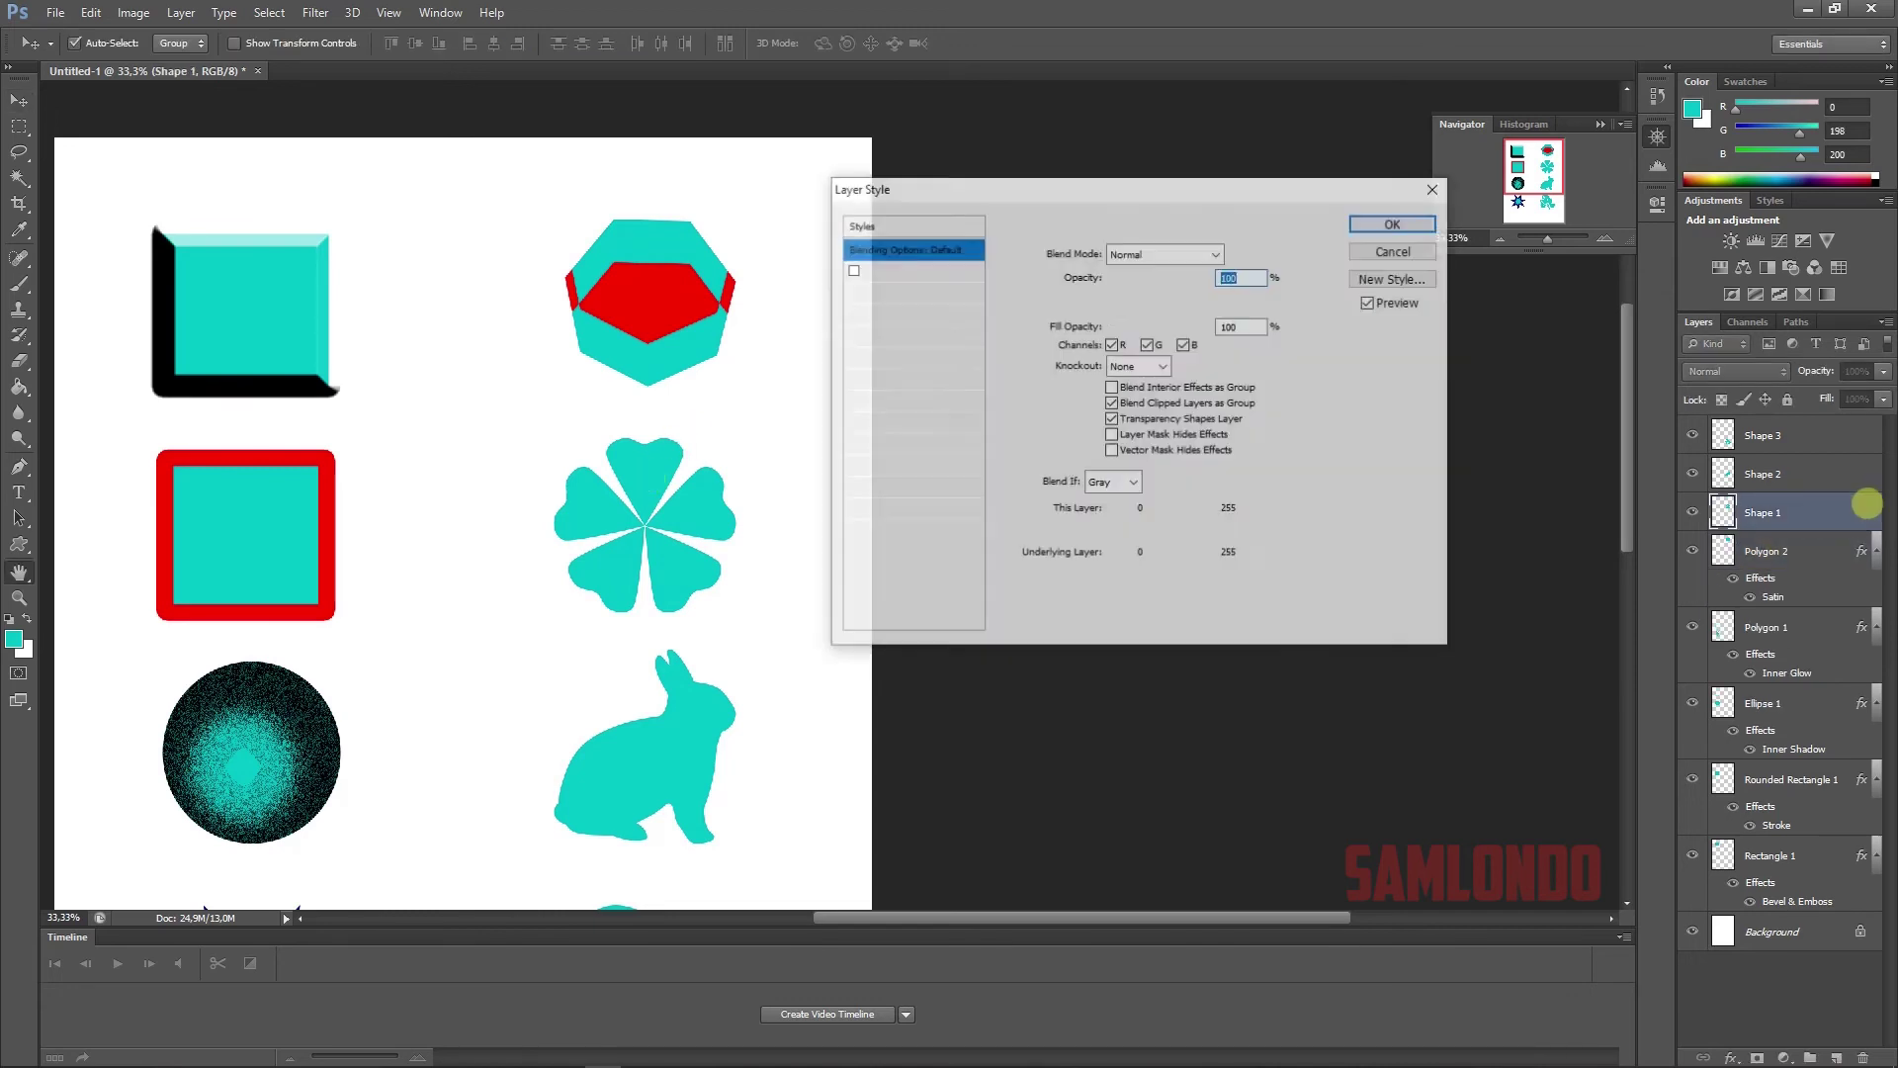
pyautogui.click(986, 396)
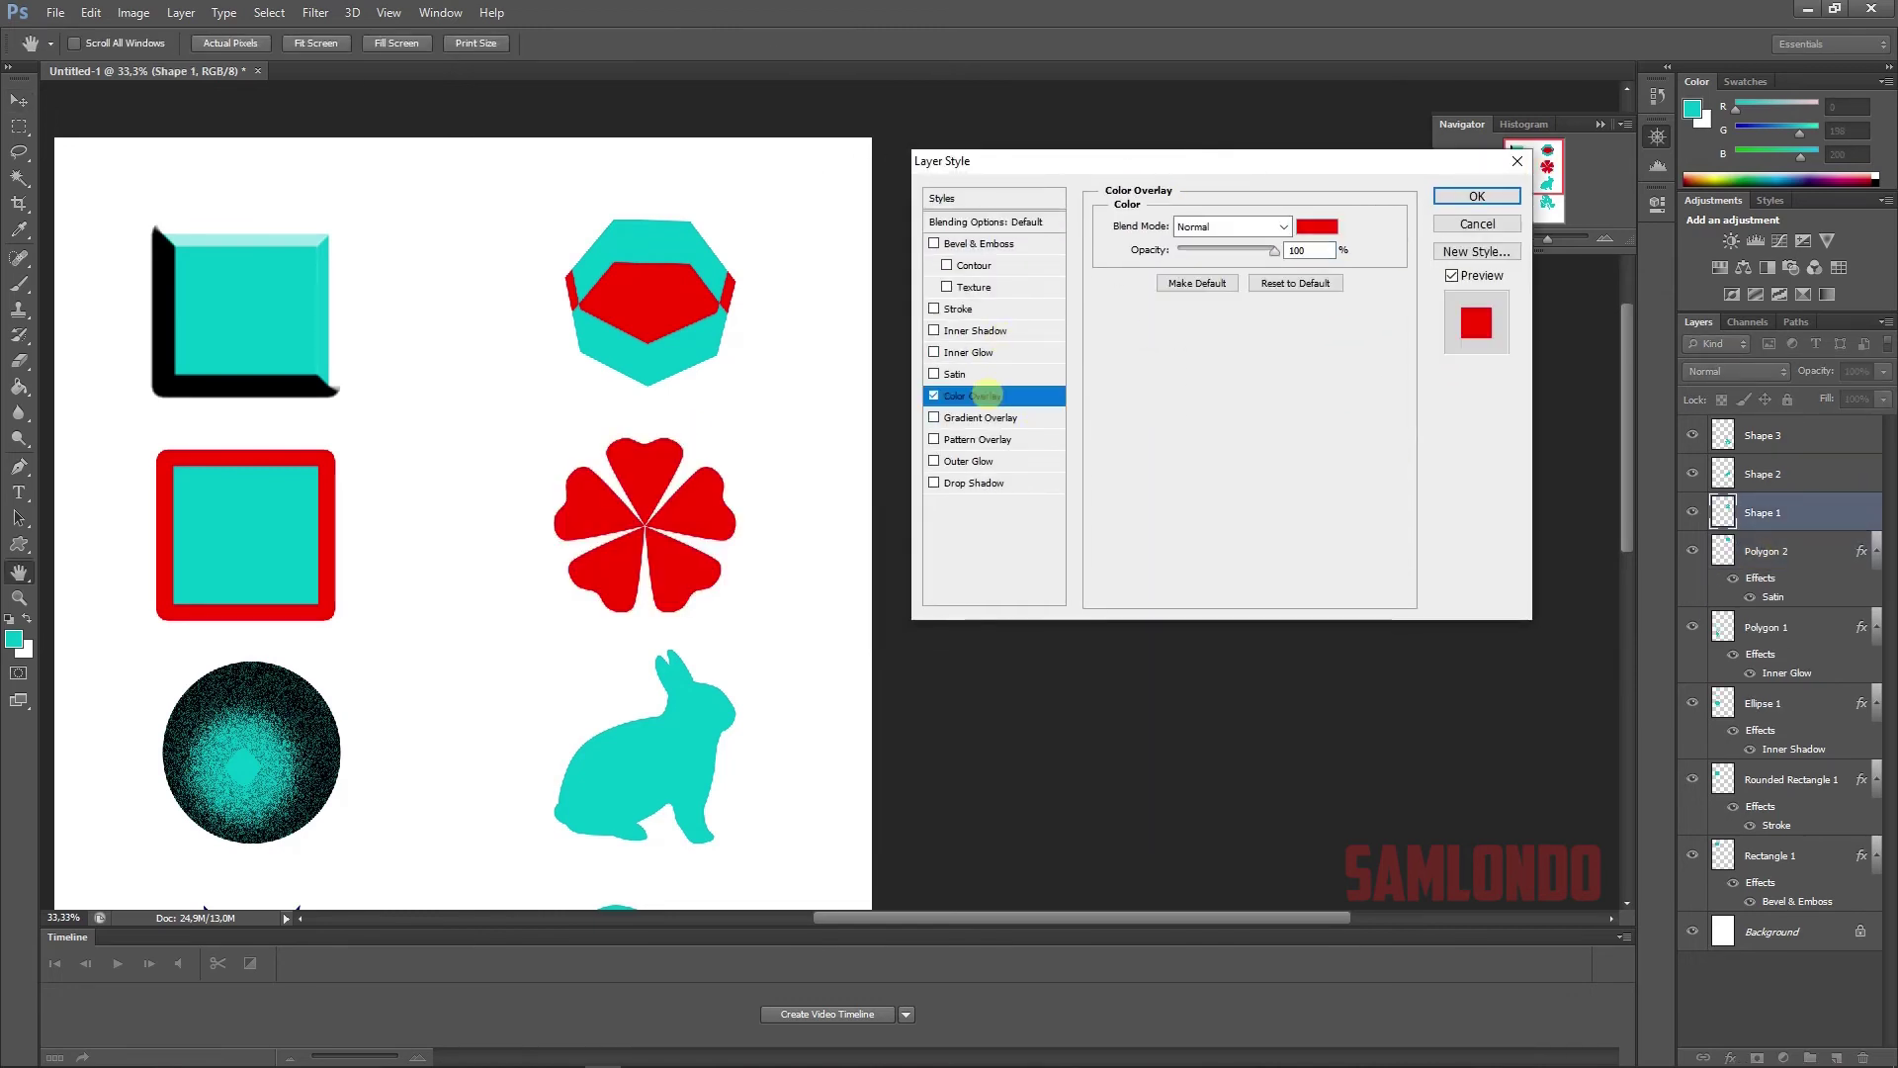
pyautogui.click(1317, 226)
pyautogui.click(1461, 328)
pyautogui.click(1233, 226)
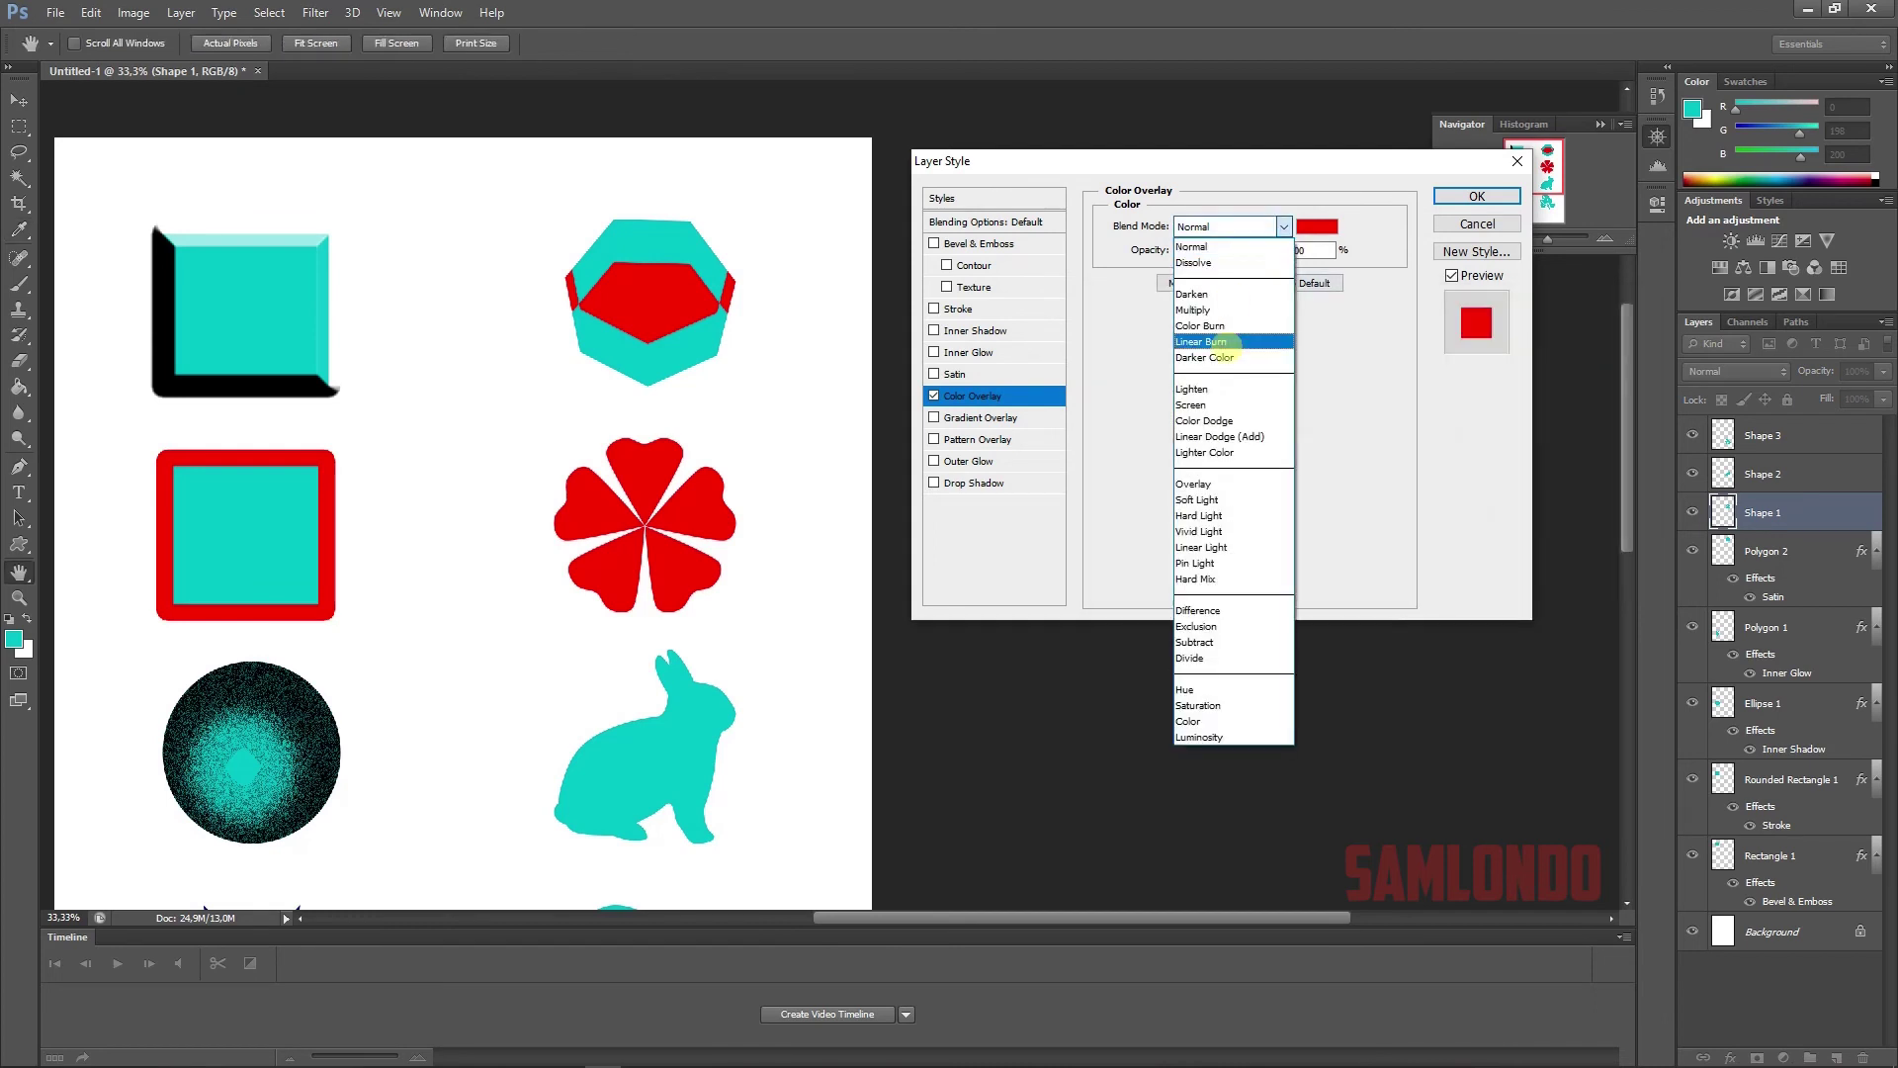
pyautogui.click(1190, 405)
pyautogui.click(1233, 227)
pyautogui.click(1201, 547)
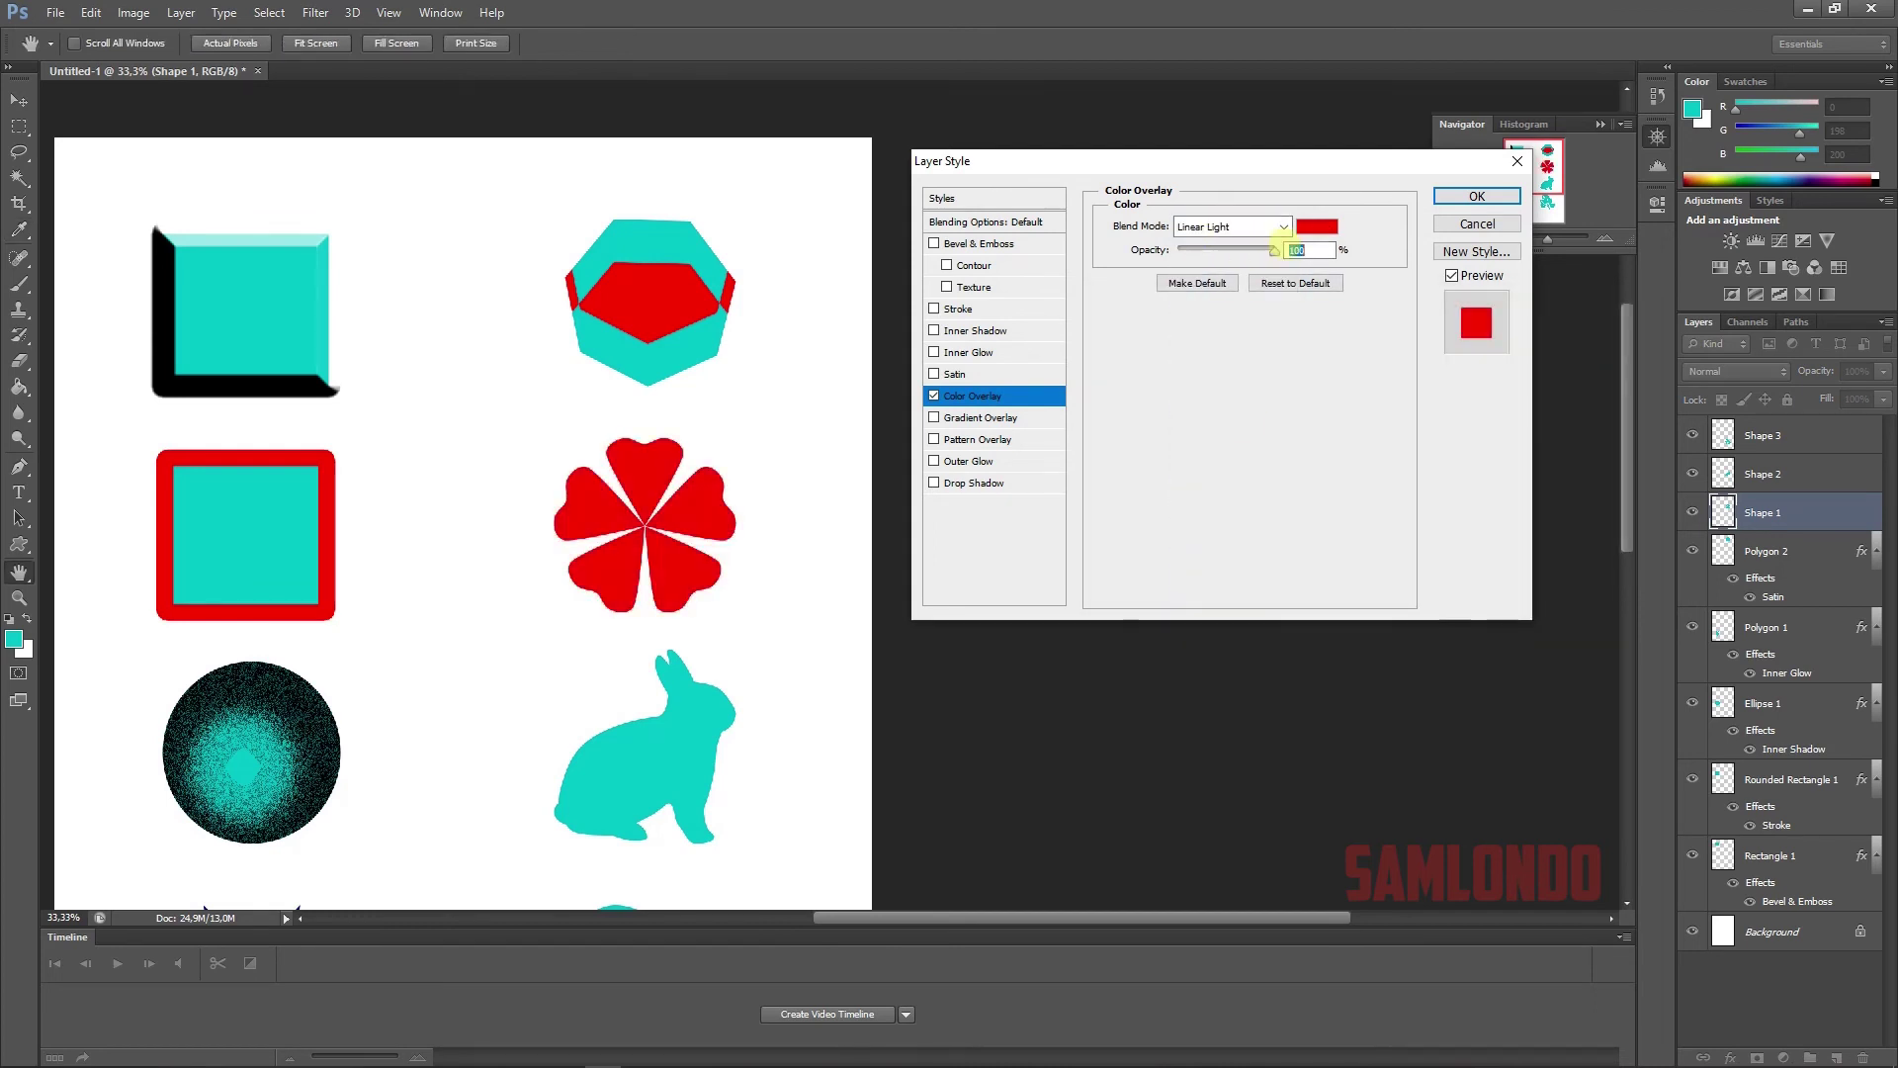
pyautogui.moveTo(1275, 251)
pyautogui.mouseDown()
pyautogui.moveTo(1201, 250)
pyautogui.moveTo(1242, 262)
pyautogui.mouseUp()
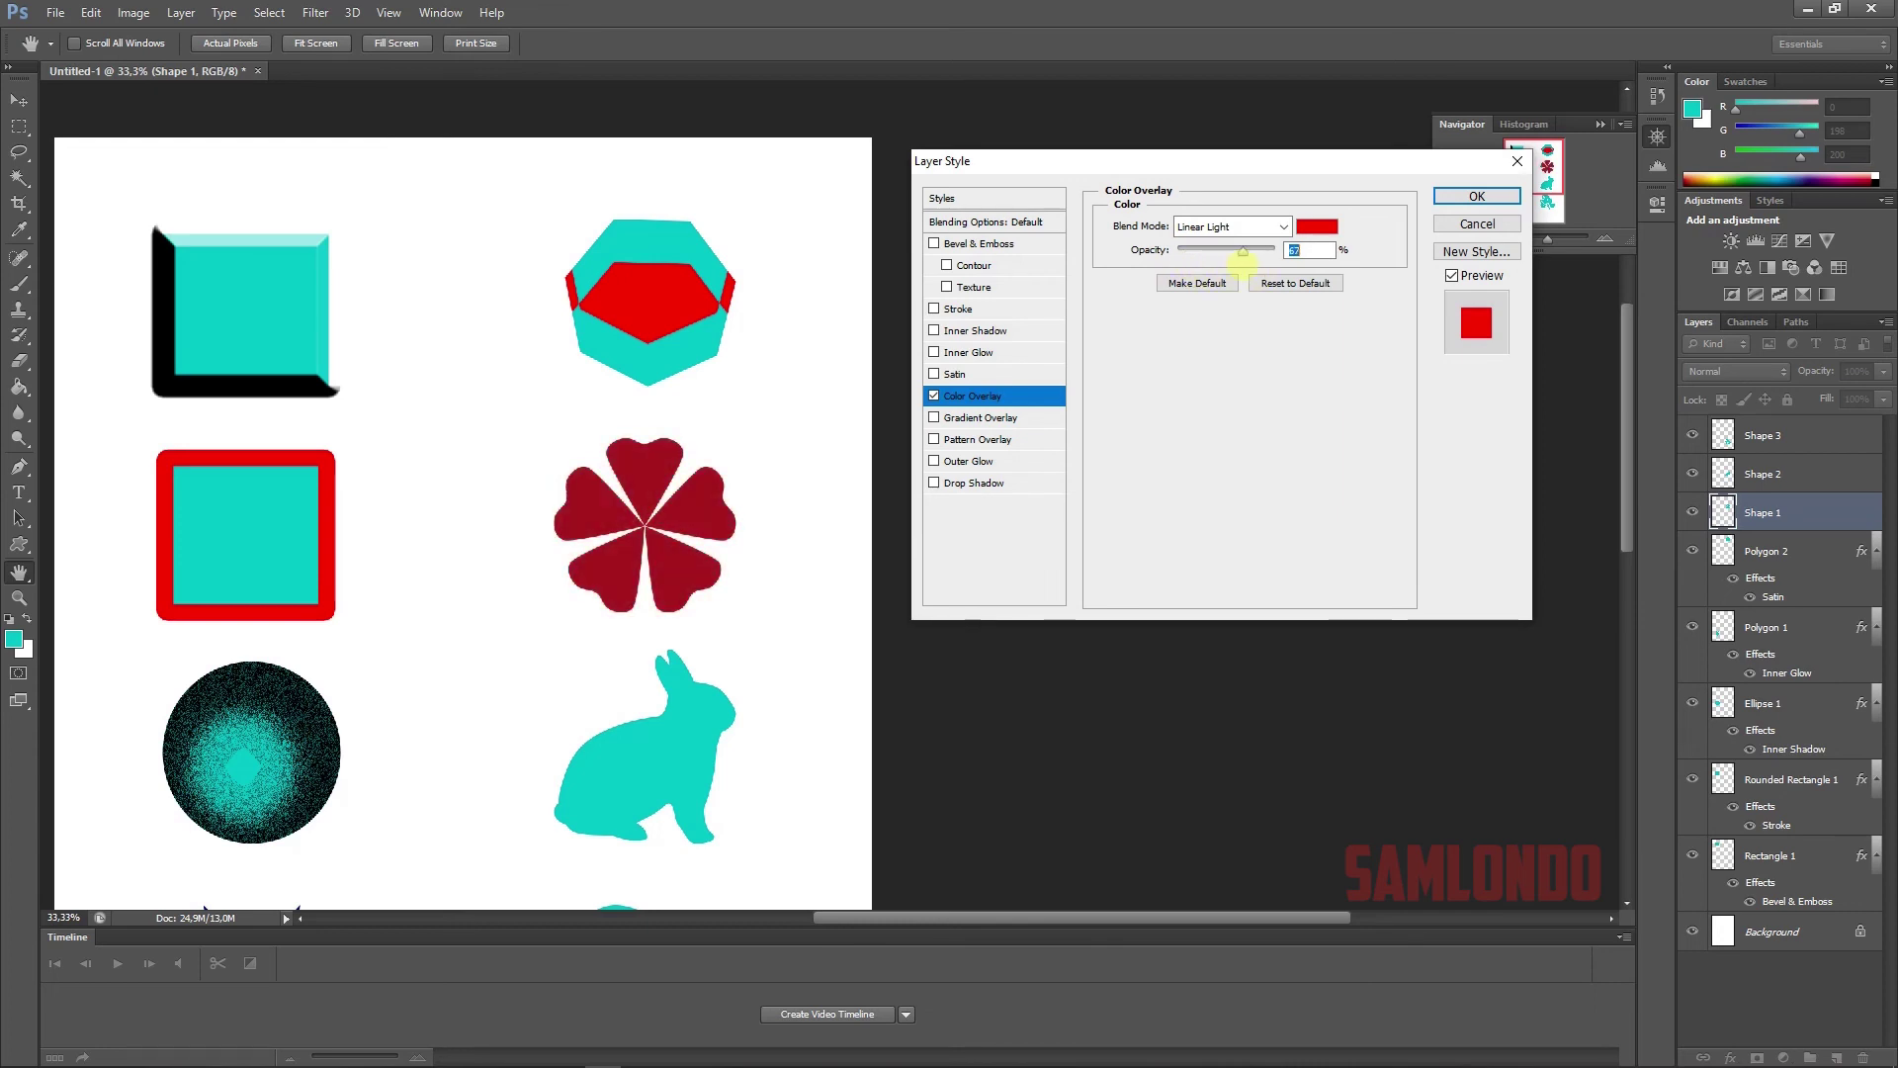
pyautogui.click(1478, 195)
# - Select the rabbit's Shape 2 layer and bring the lower shapes into view
pyautogui.press('v')
pyautogui.click(695, 743)
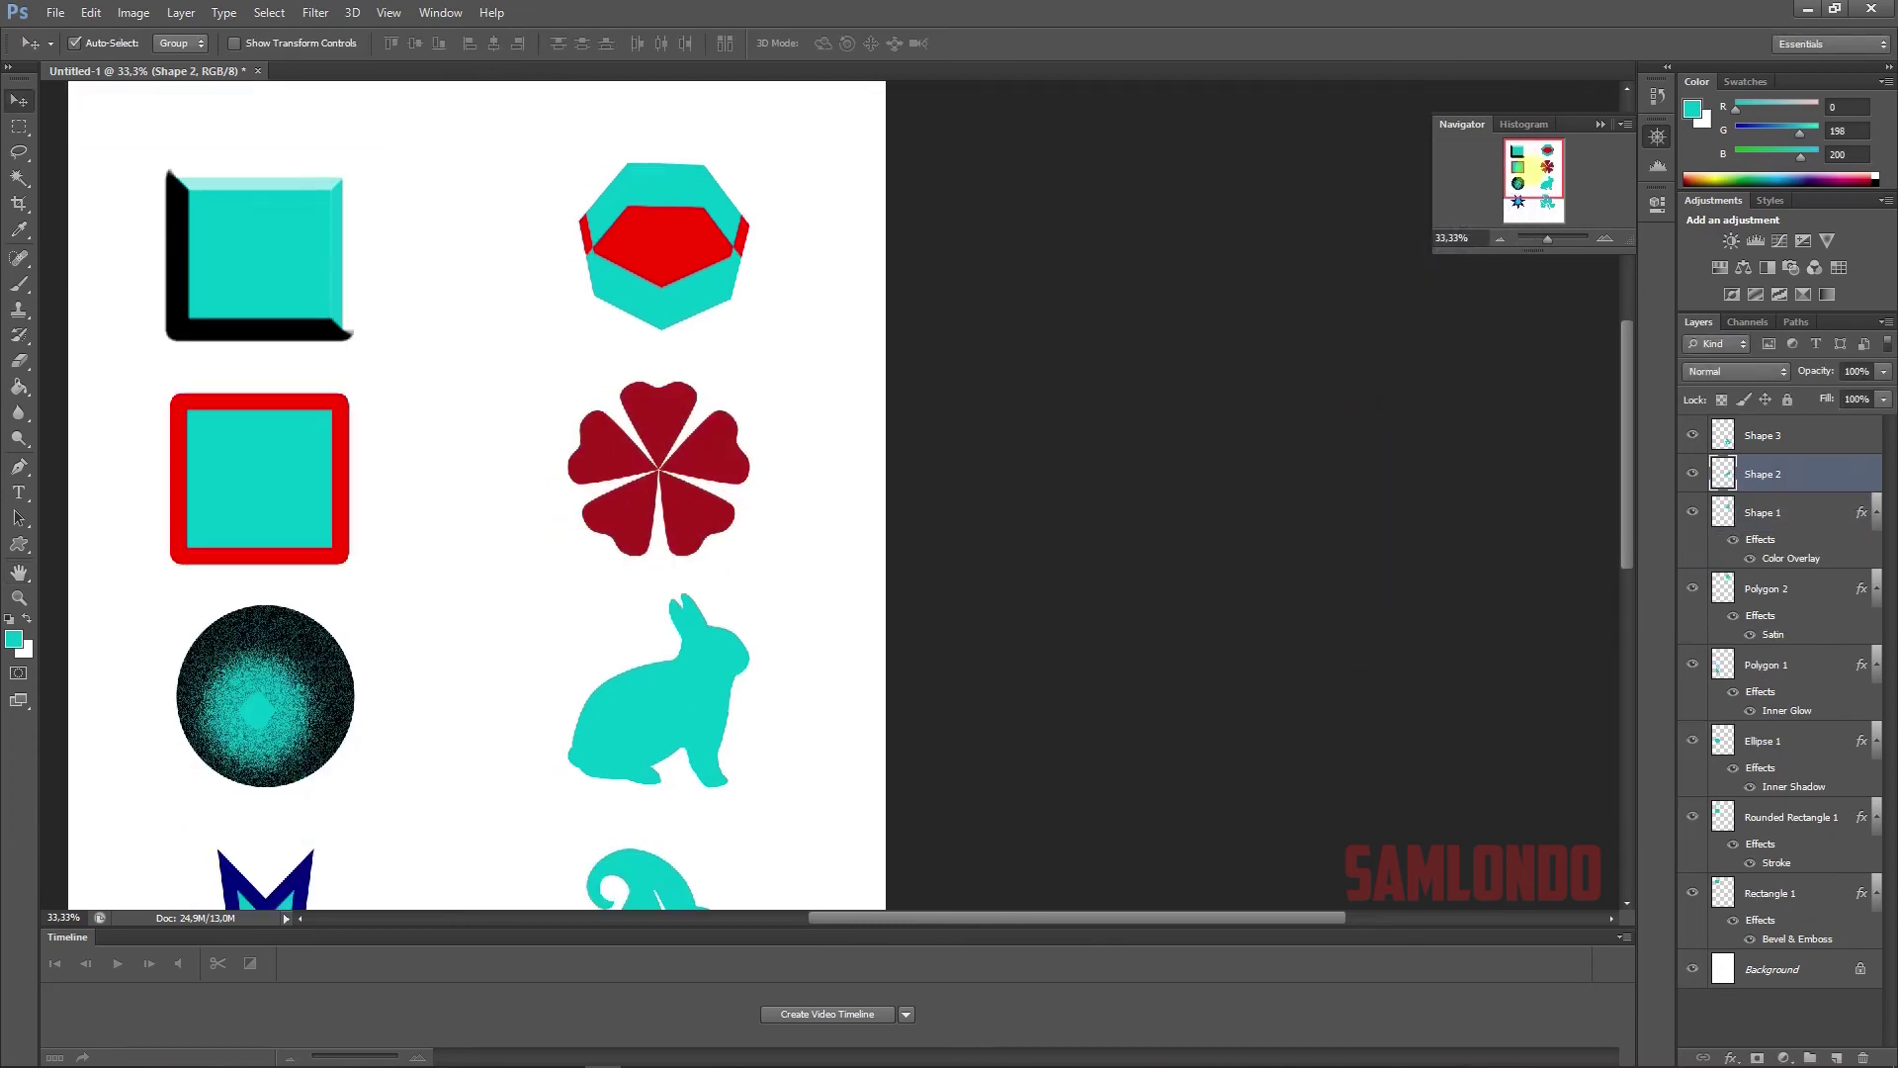
pyautogui.moveTo(1525, 178); pyautogui.dragTo(1525, 198)
# - Add a gradient overlay to Shape 2, starting from the teal-to-white foreground-to-background preset
pyautogui.doubleClick(1839, 475)
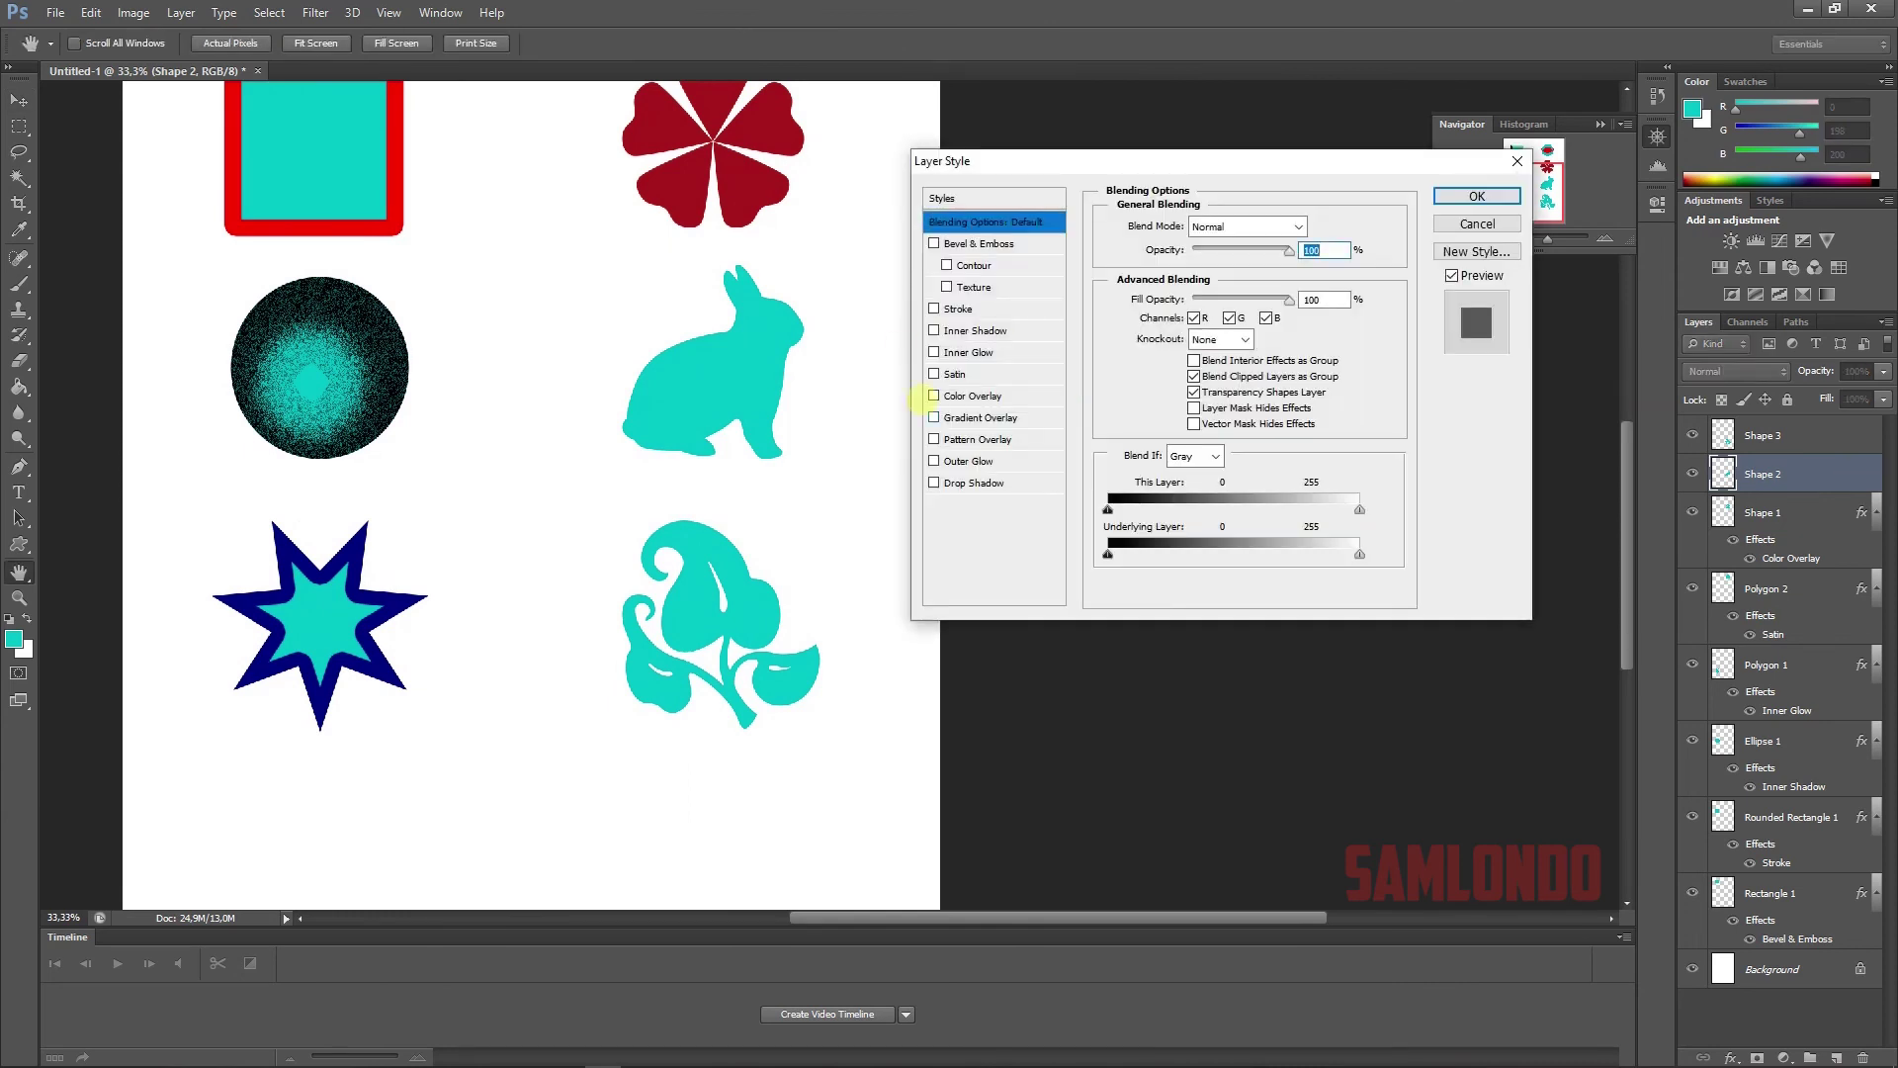
pyautogui.click(1001, 418)
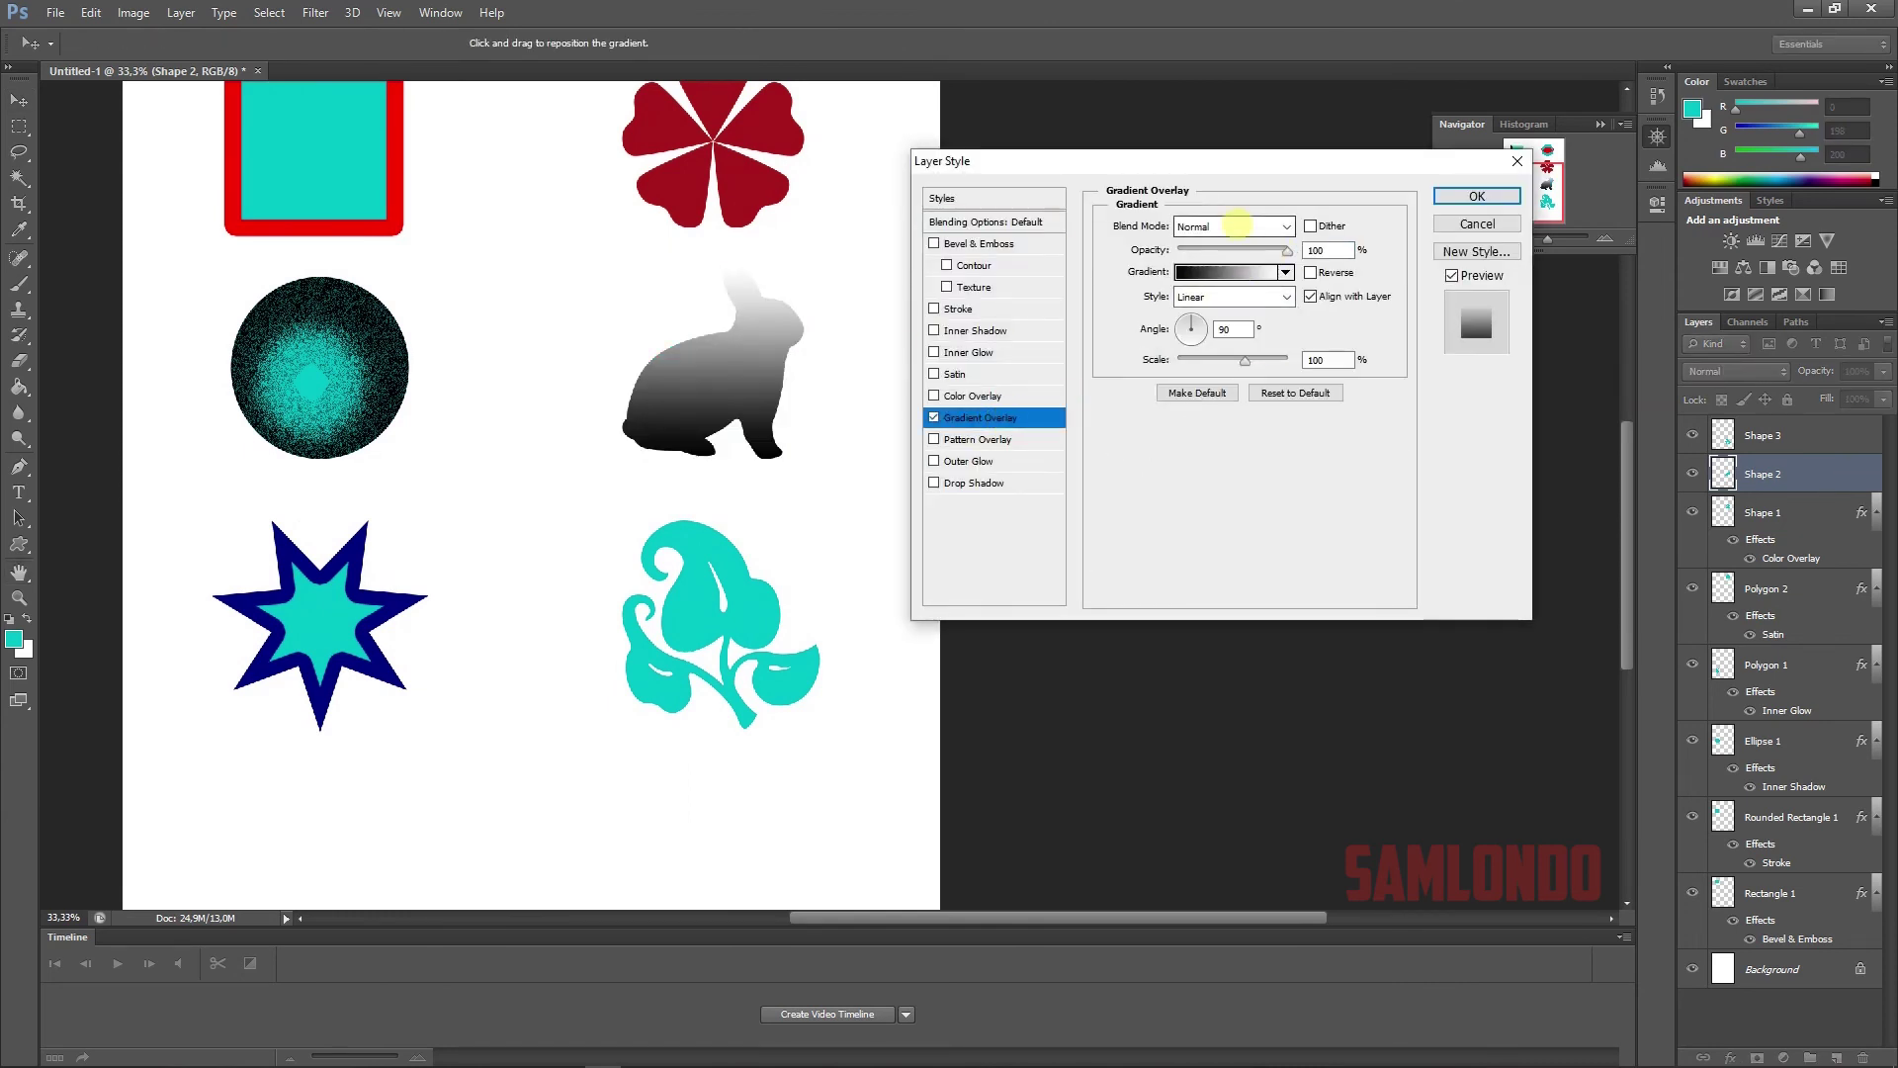
pyautogui.click(1231, 272)
pyautogui.click(1000, 372)
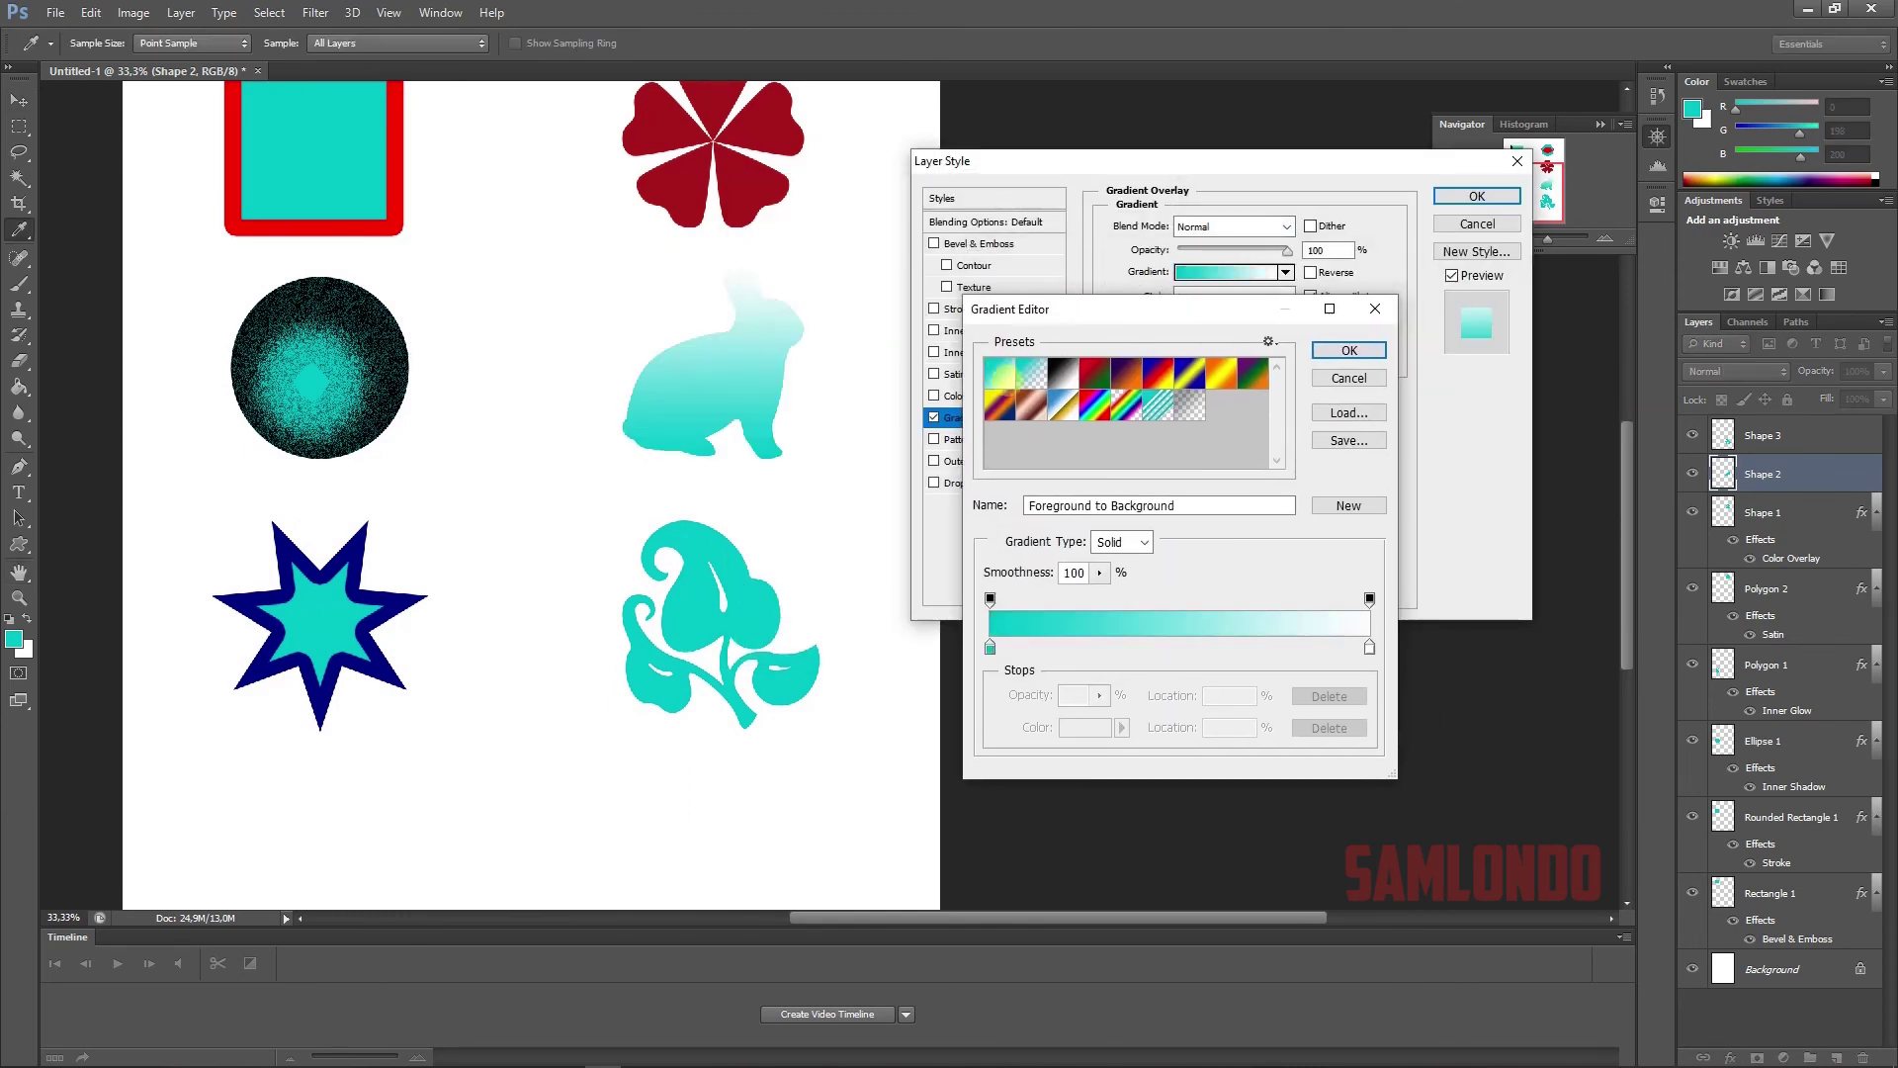
pyautogui.click(1063, 404)
pyautogui.click(1126, 372)
pyautogui.click(1189, 372)
pyautogui.click(1000, 372)
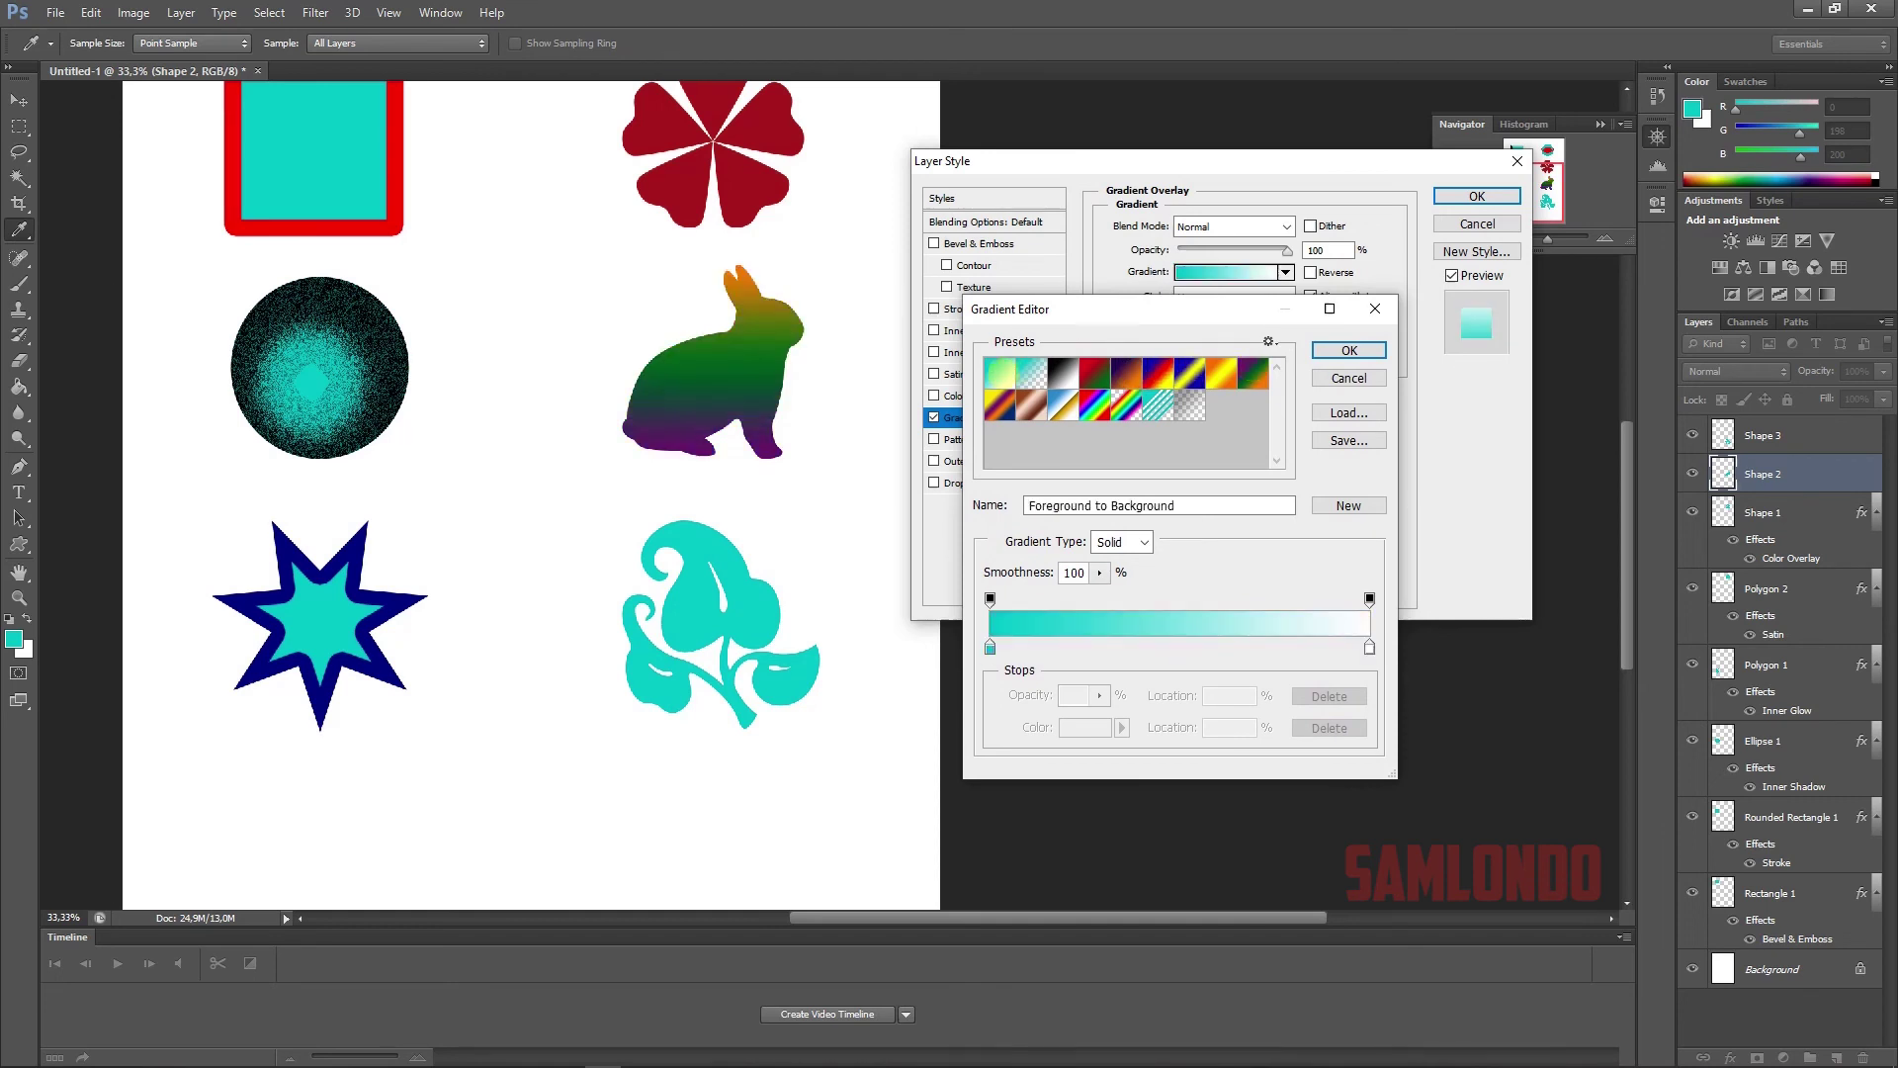
# - Keep the gradient type Solid and make the starting colour stop orange
pyautogui.click(1109, 542)
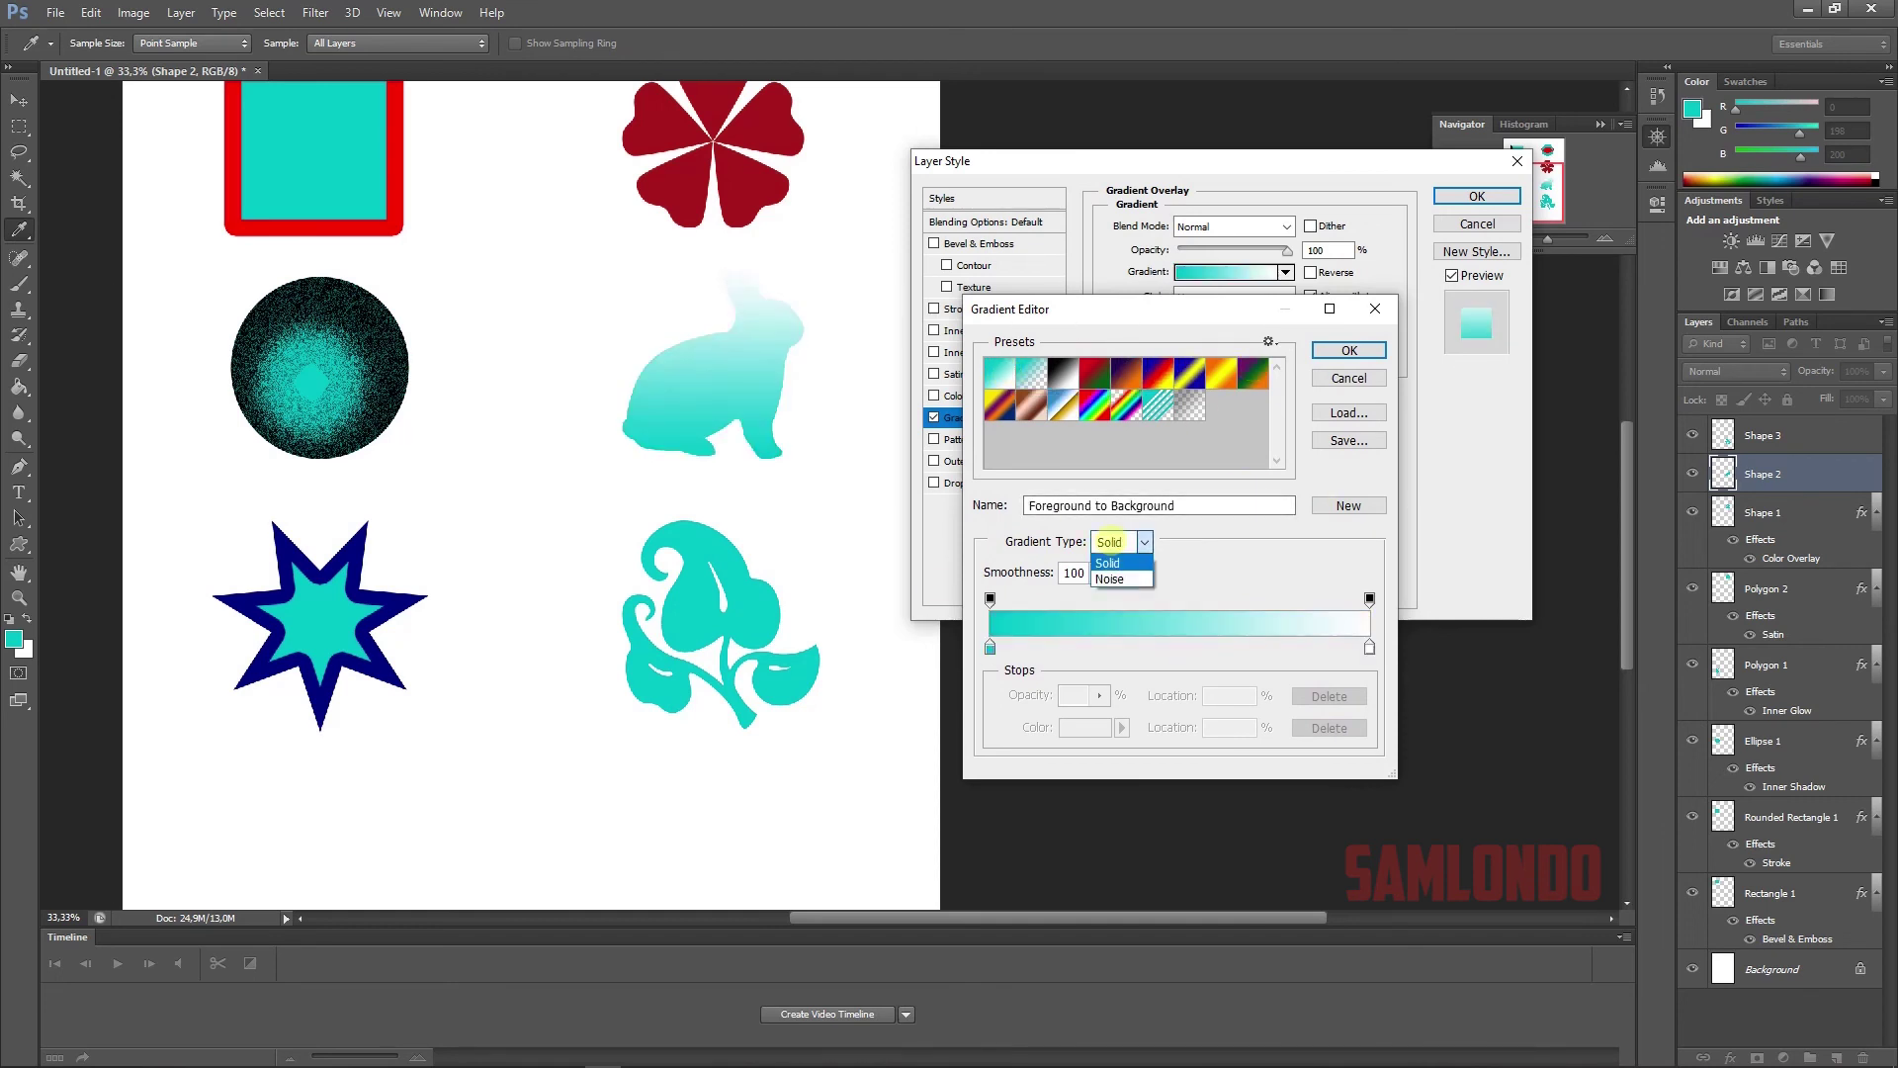
pyautogui.click(1109, 575)
pyautogui.click(1110, 542)
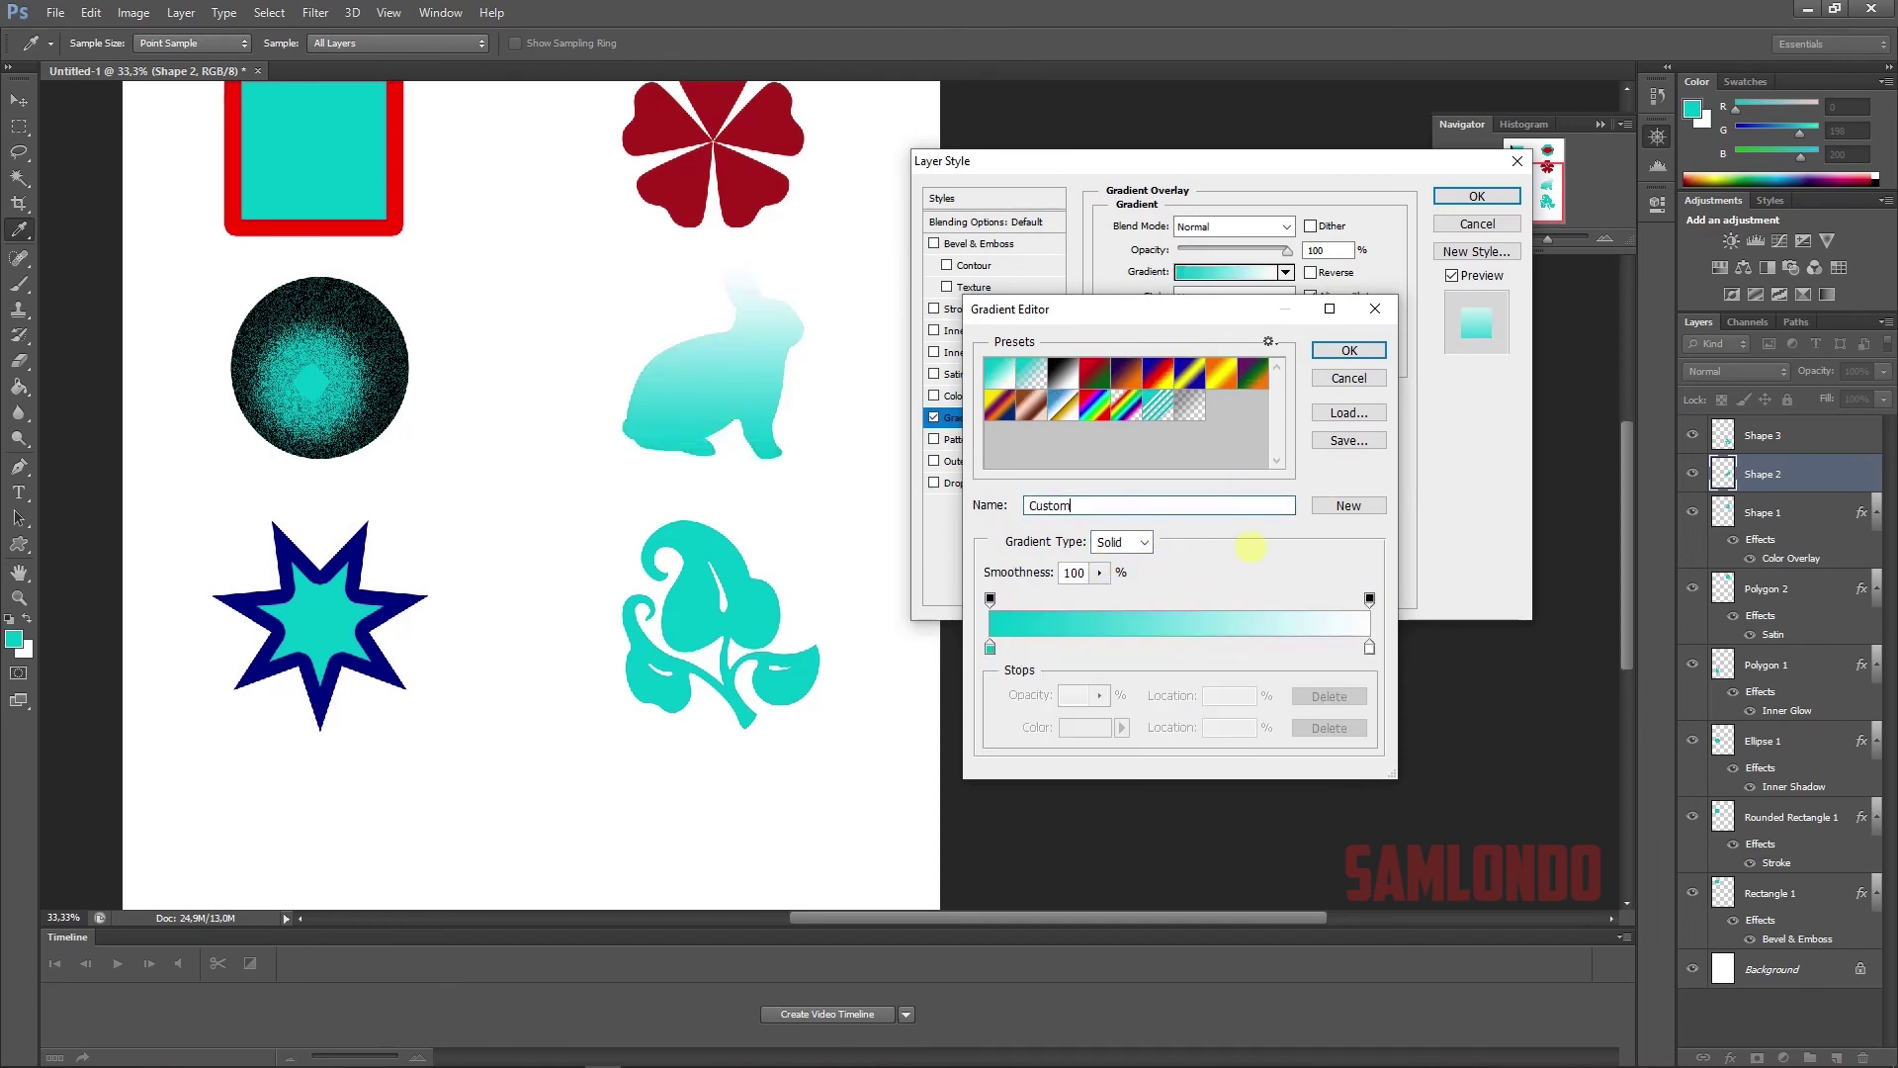
pyautogui.click(990, 648)
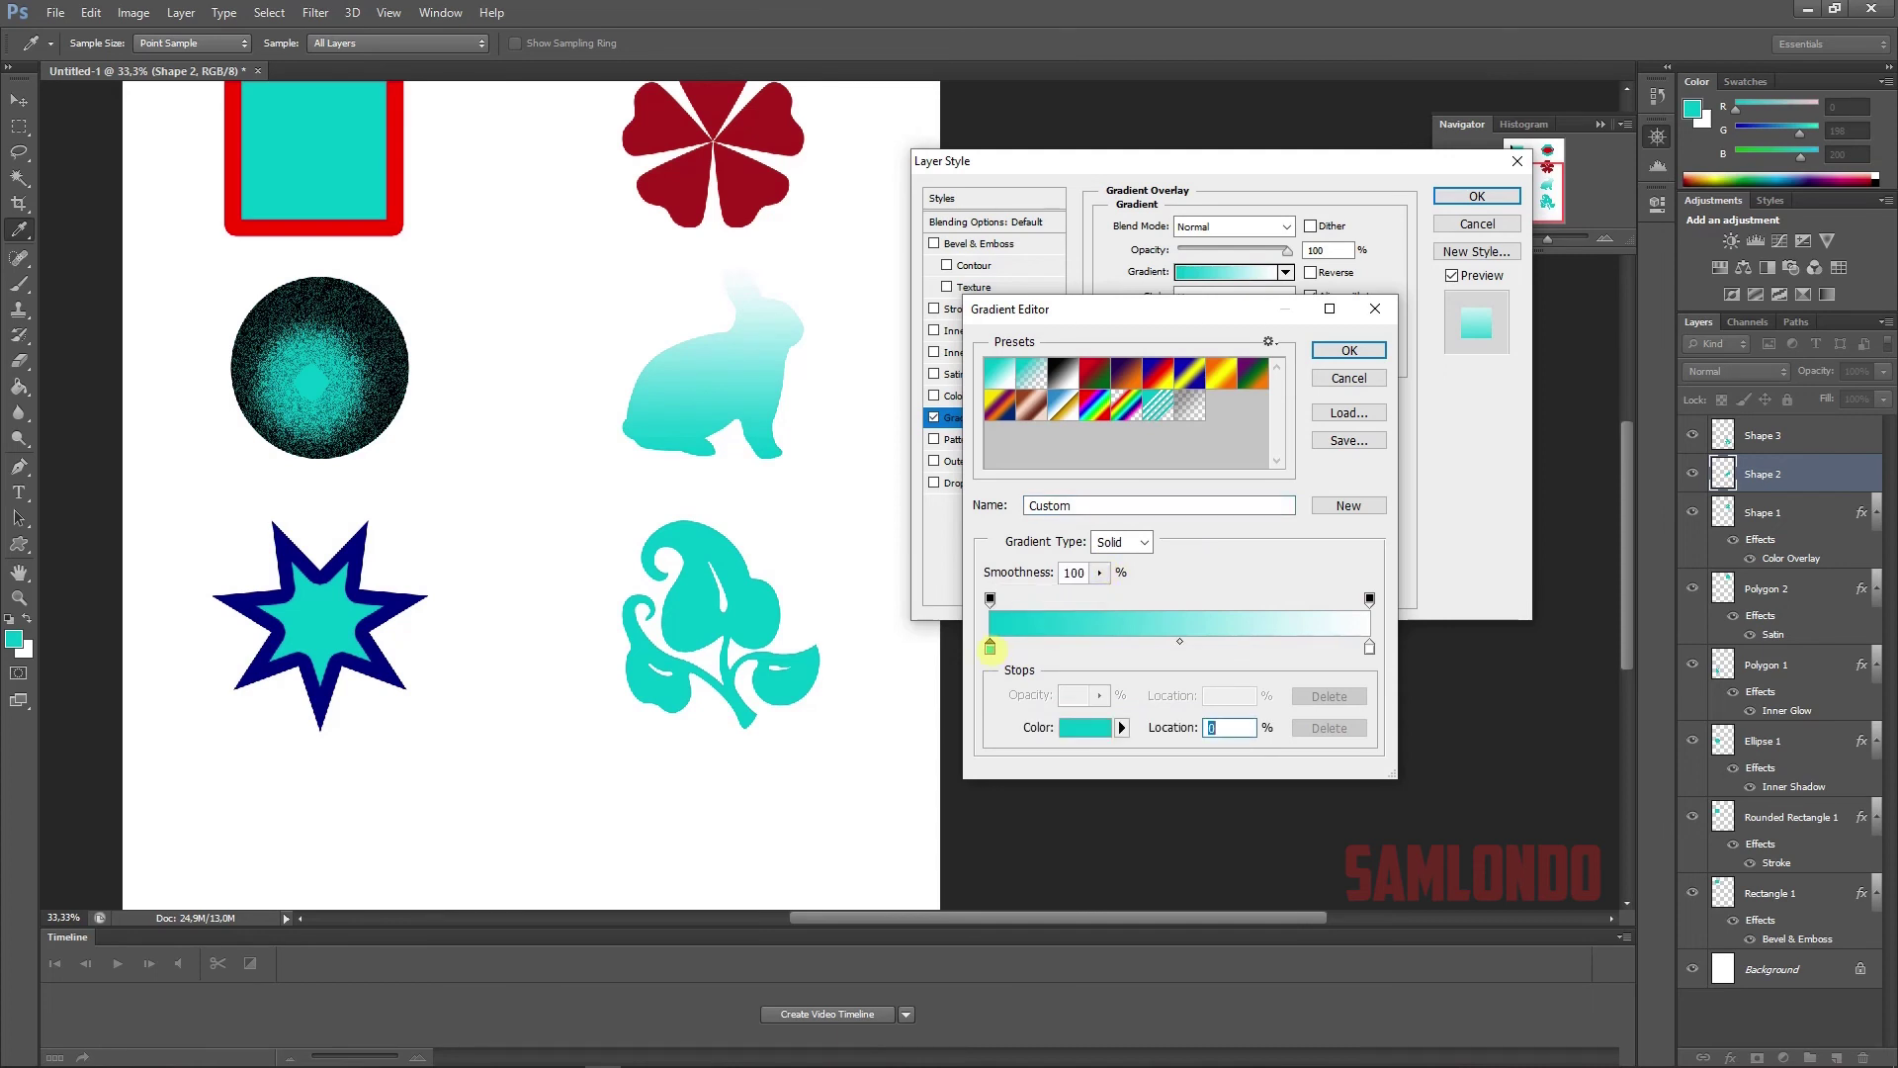
pyautogui.doubleClick(990, 648)
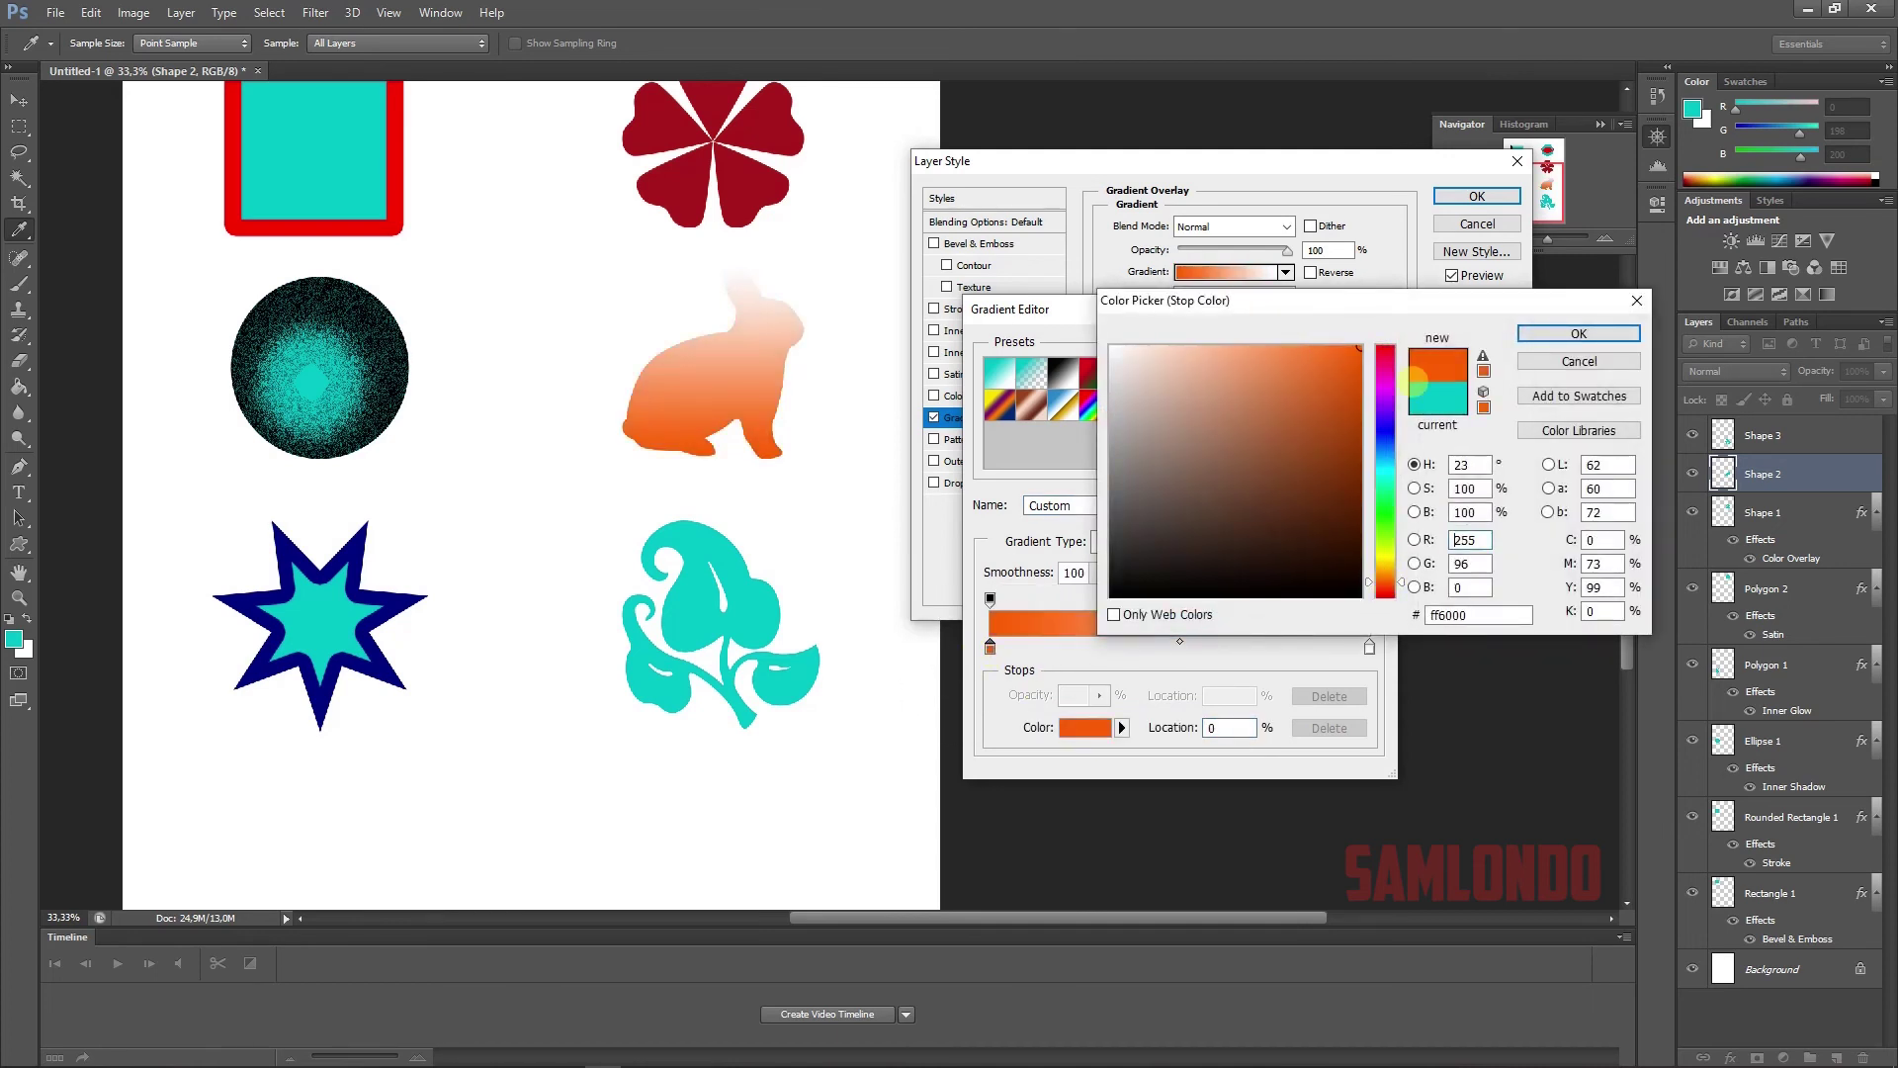
pyautogui.click(1579, 333)
# - Change the white end stop to yellow and centre the orange-yellow midpoint
pyautogui.moveTo(1029, 309); pyautogui.dragTo(954, 284)
pyautogui.click(1294, 622)
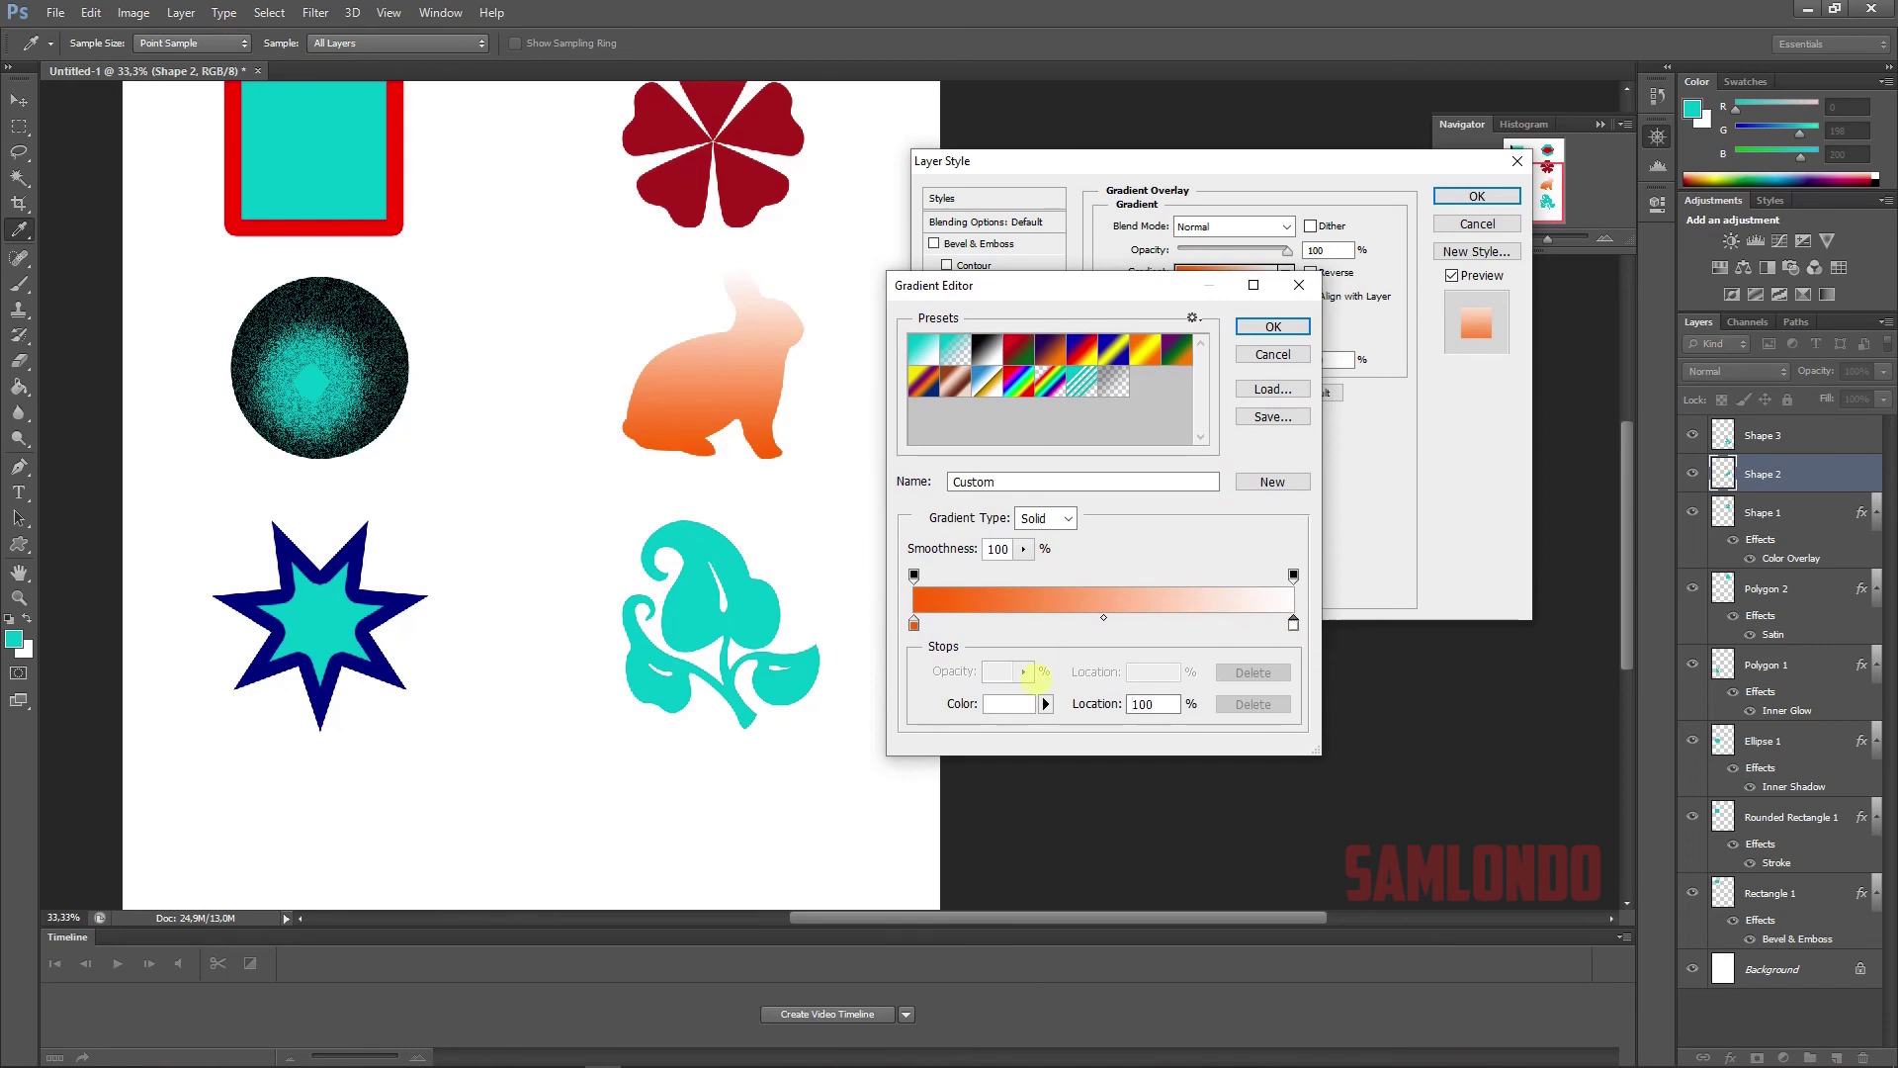
pyautogui.click(1009, 703)
pyautogui.click(1392, 566)
pyautogui.click(1579, 328)
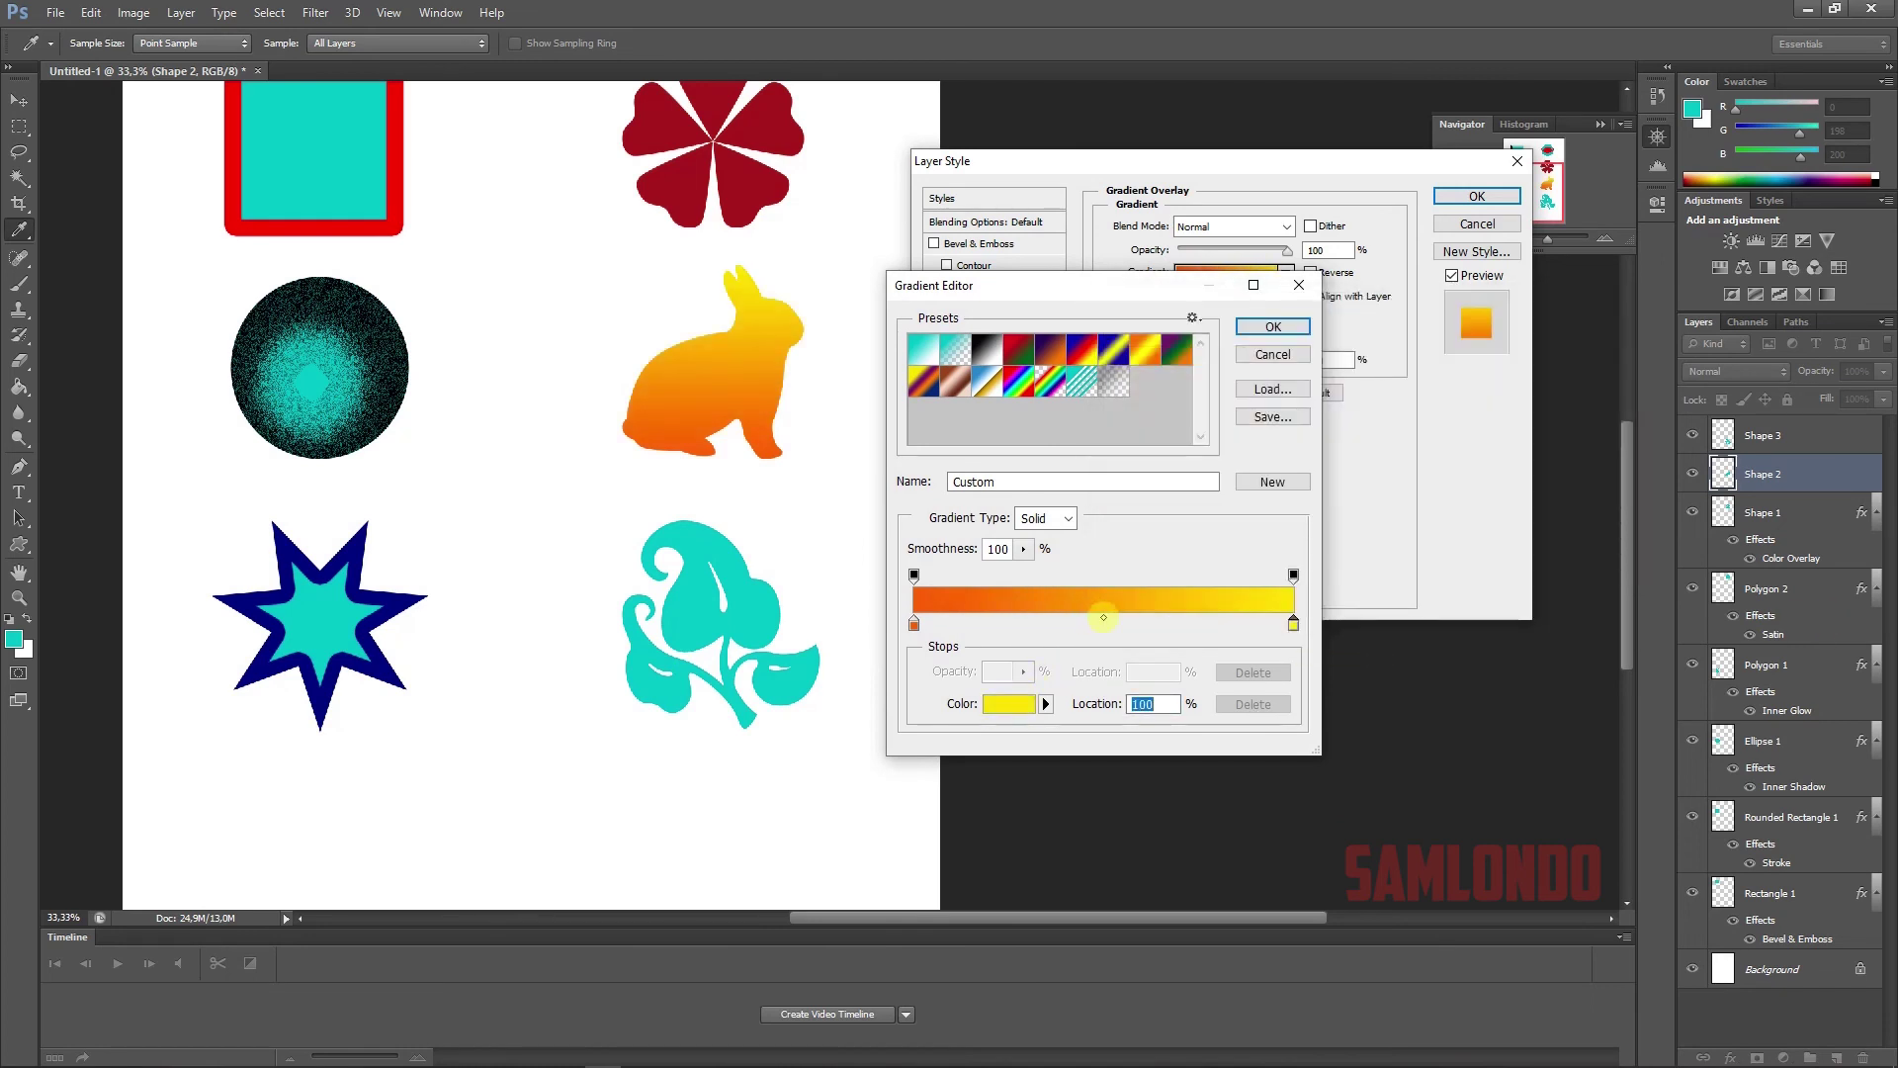
pyautogui.moveTo(1104, 618); pyautogui.dragTo(1108, 618)
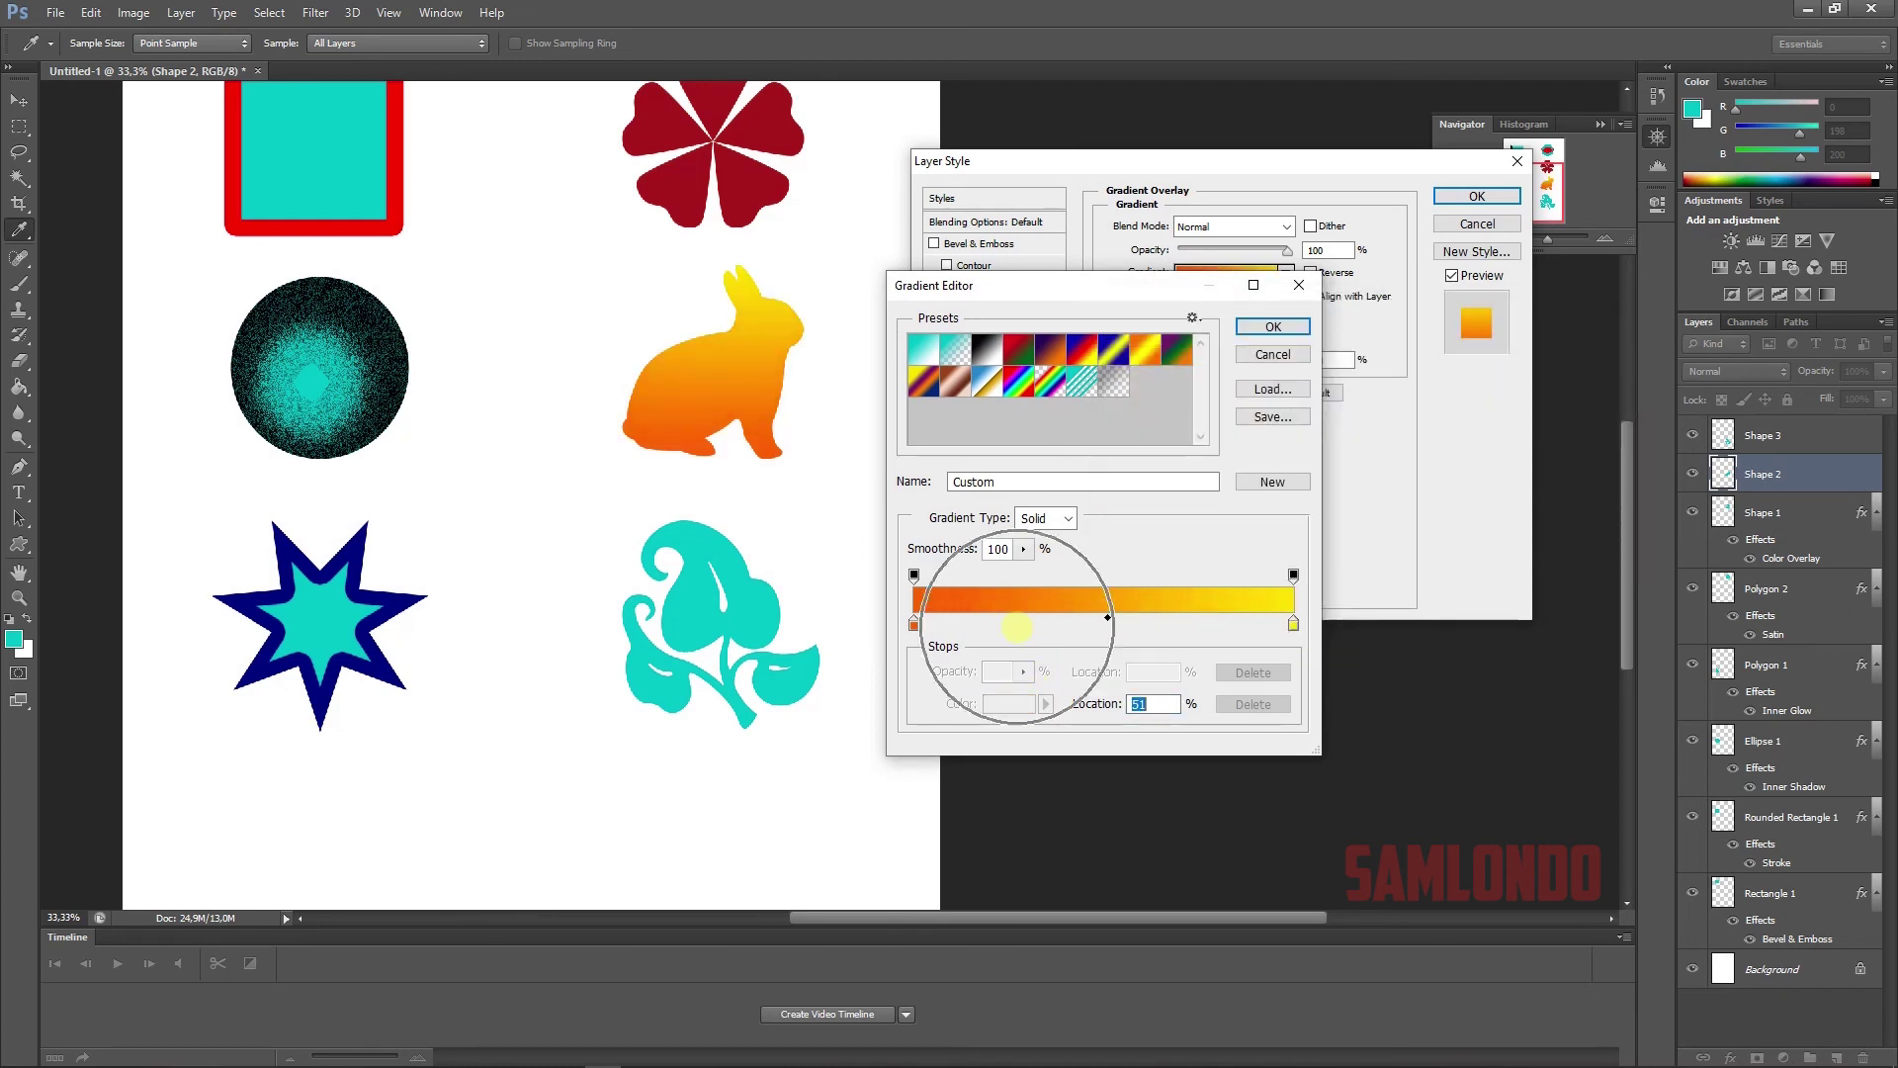
# - Add a bright green colour stop and a light cyan stop at 75 percent
pyautogui.click(1016, 623)
pyautogui.click(1009, 703)
pyautogui.moveTo(1384, 539); pyautogui.dragTo(1384, 509)
pyautogui.click(1579, 328)
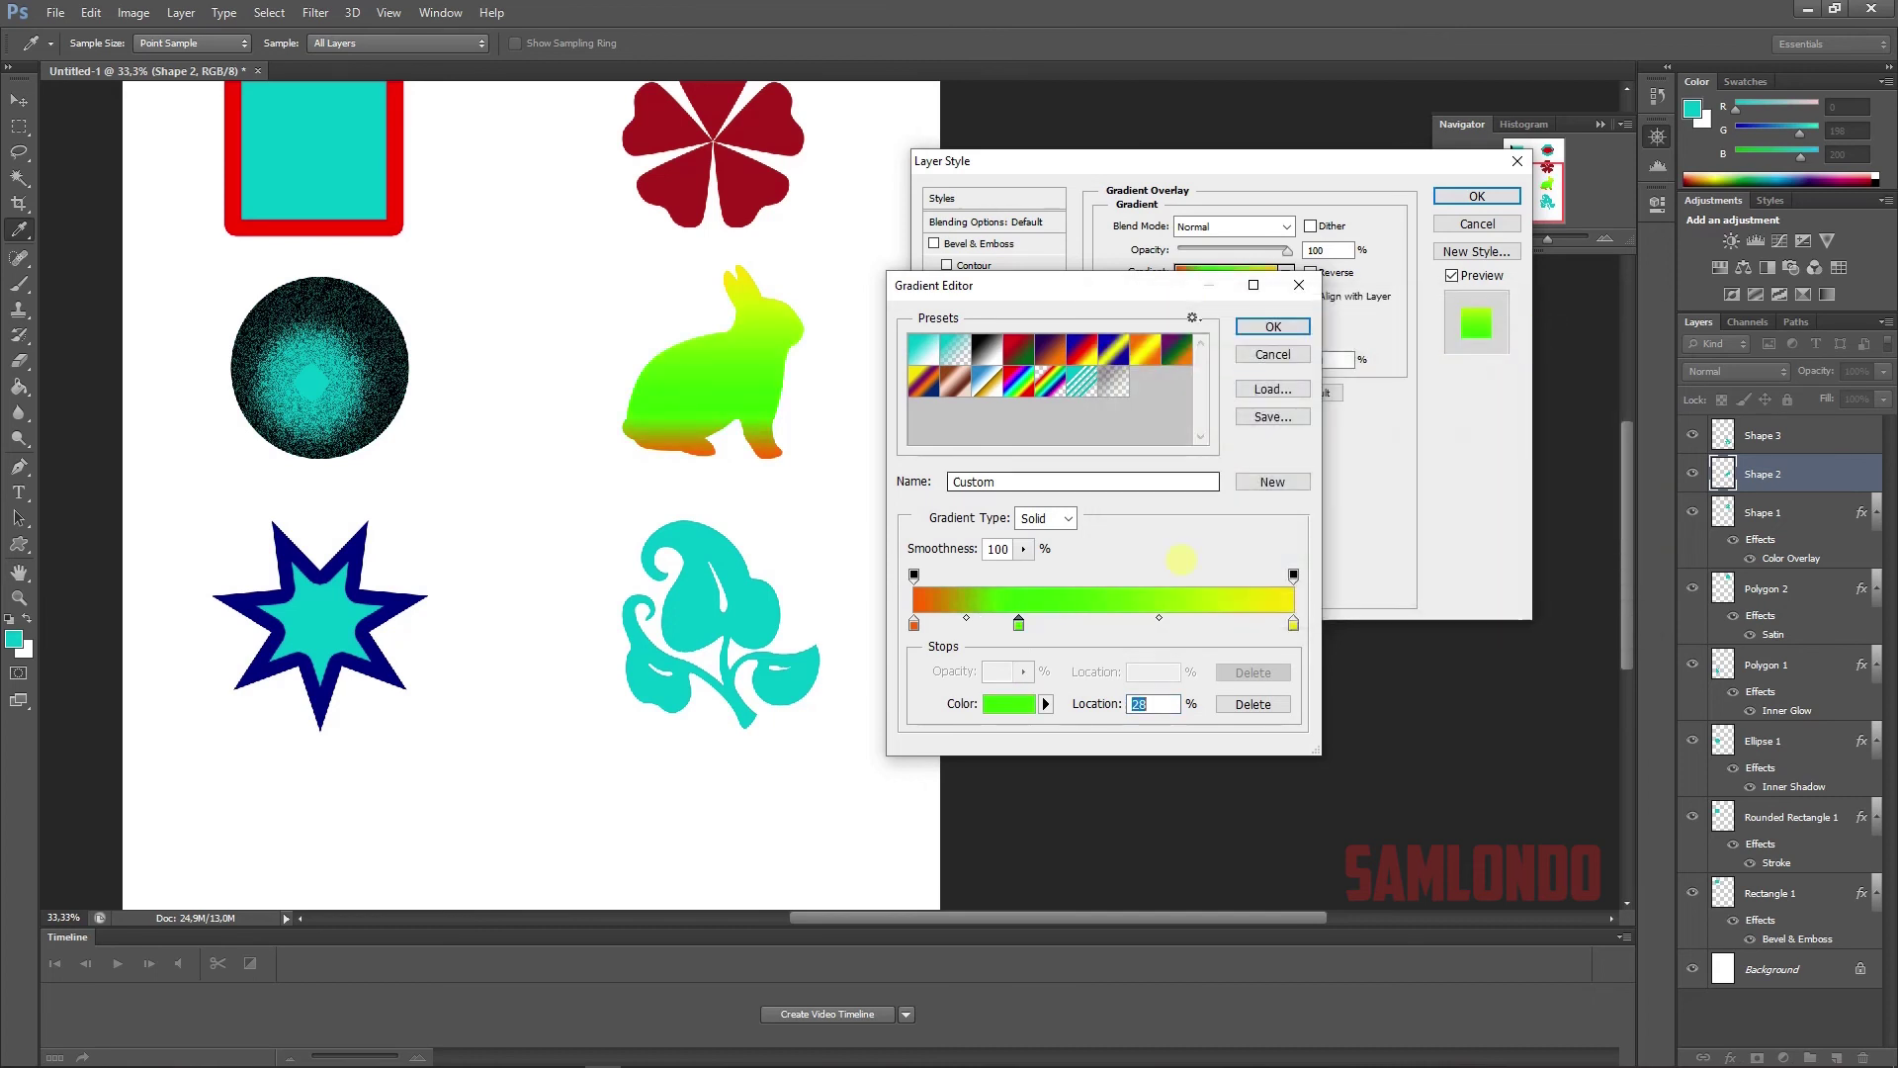
pyautogui.click(1137, 623)
pyautogui.moveTo(1137, 623); pyautogui.dragTo(1198, 623)
pyautogui.click(1008, 703)
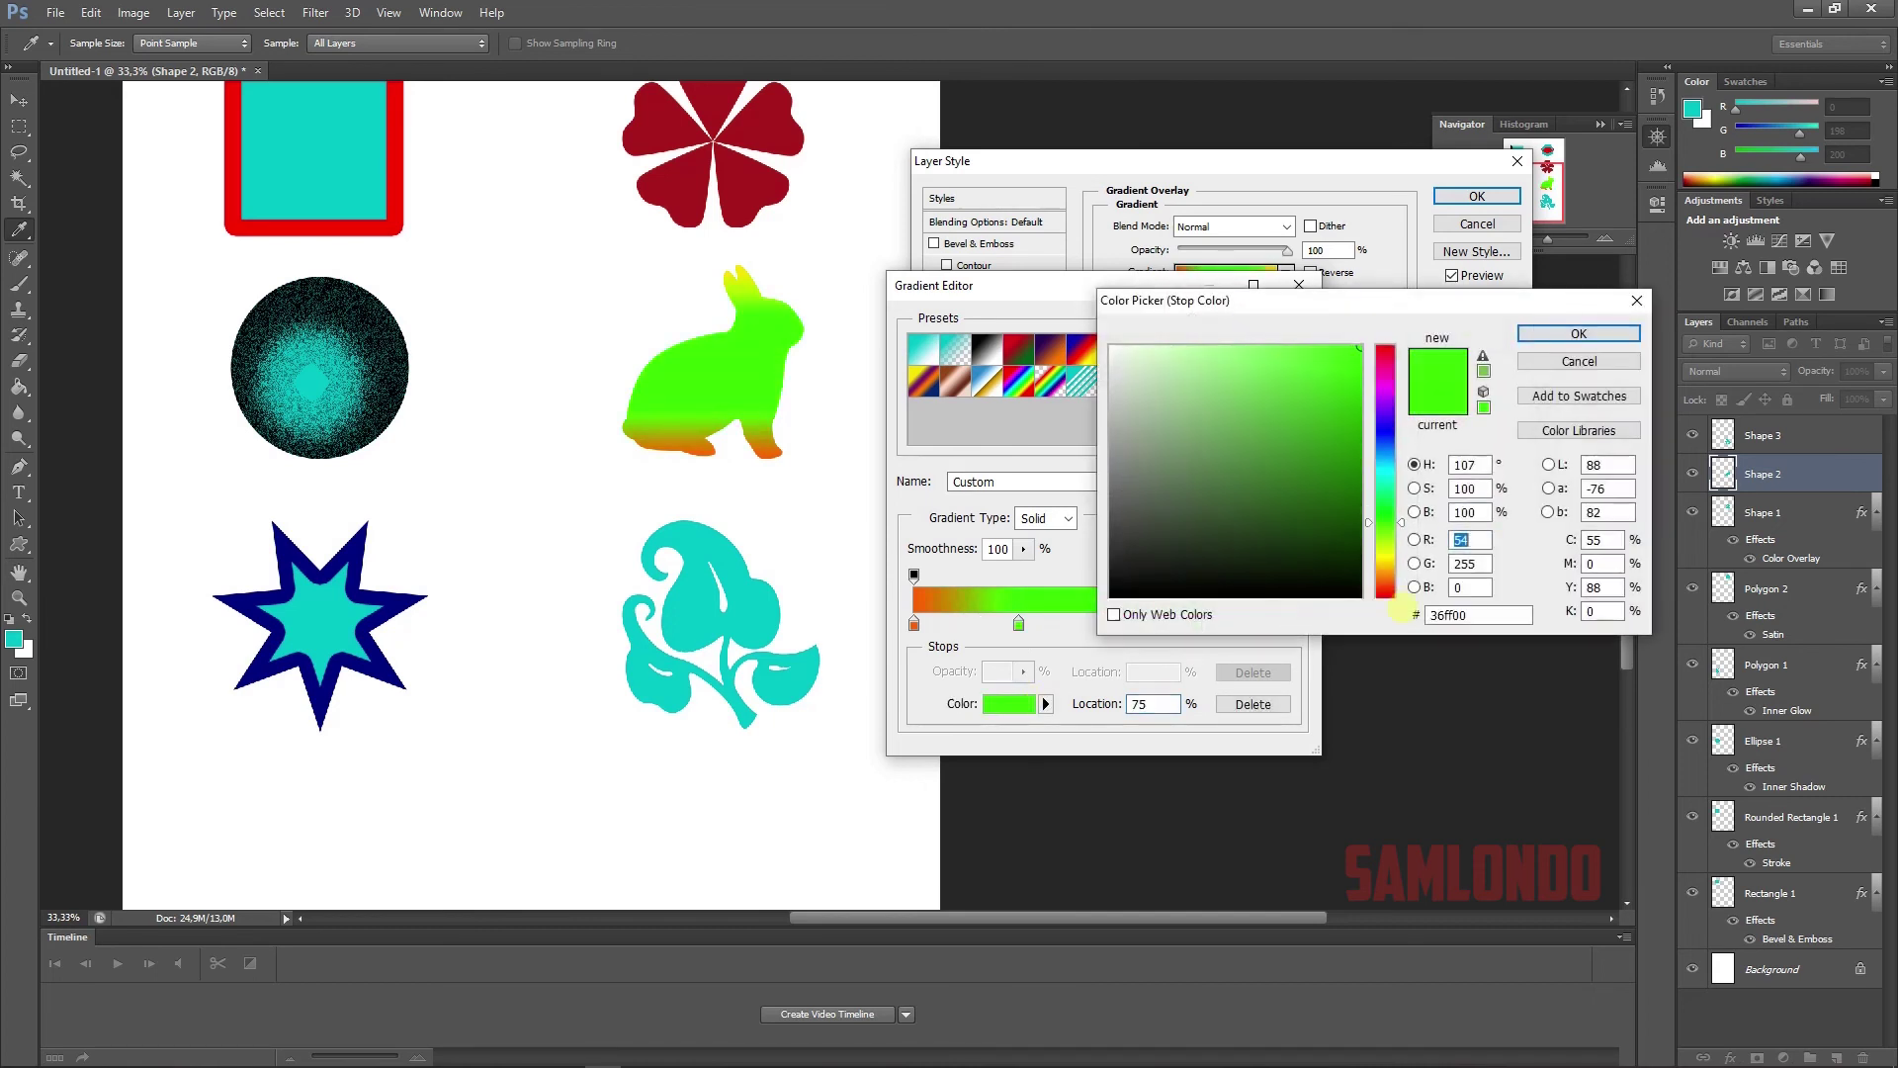
pyautogui.moveTo(1384, 522); pyautogui.dragTo(1384, 465)
pyautogui.click(1318, 398)
# - Accept the multicolour gradient and set a diagonal angle with a smaller scale
pyautogui.click(1579, 333)
pyautogui.click(1276, 319)
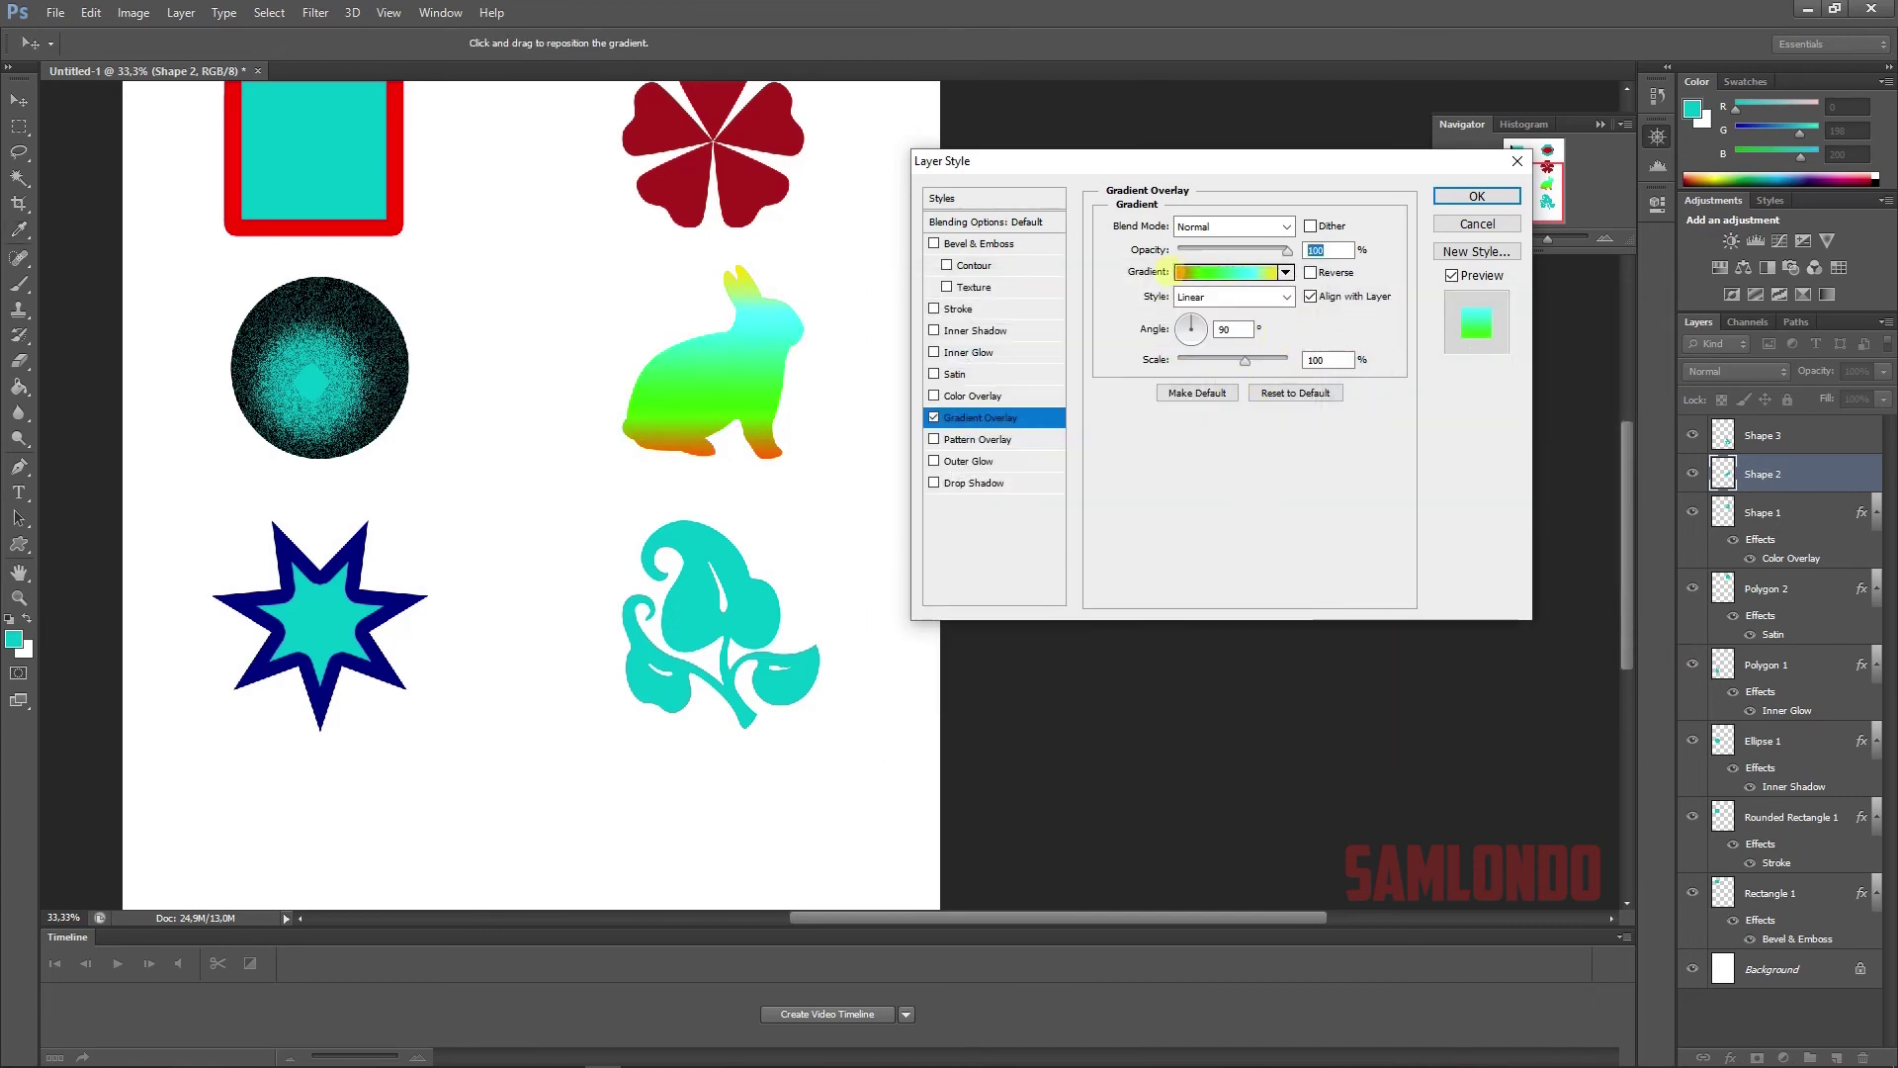
pyautogui.moveTo(1246, 360)
pyautogui.mouseDown()
pyautogui.moveTo(1220, 360)
pyautogui.moveTo(1193, 314)
pyautogui.mouseUp()
# - Apply the rabbit's gradient overlay, then add a bubble pattern overlay to the leaf's Shape 3
pyautogui.click(1478, 196)
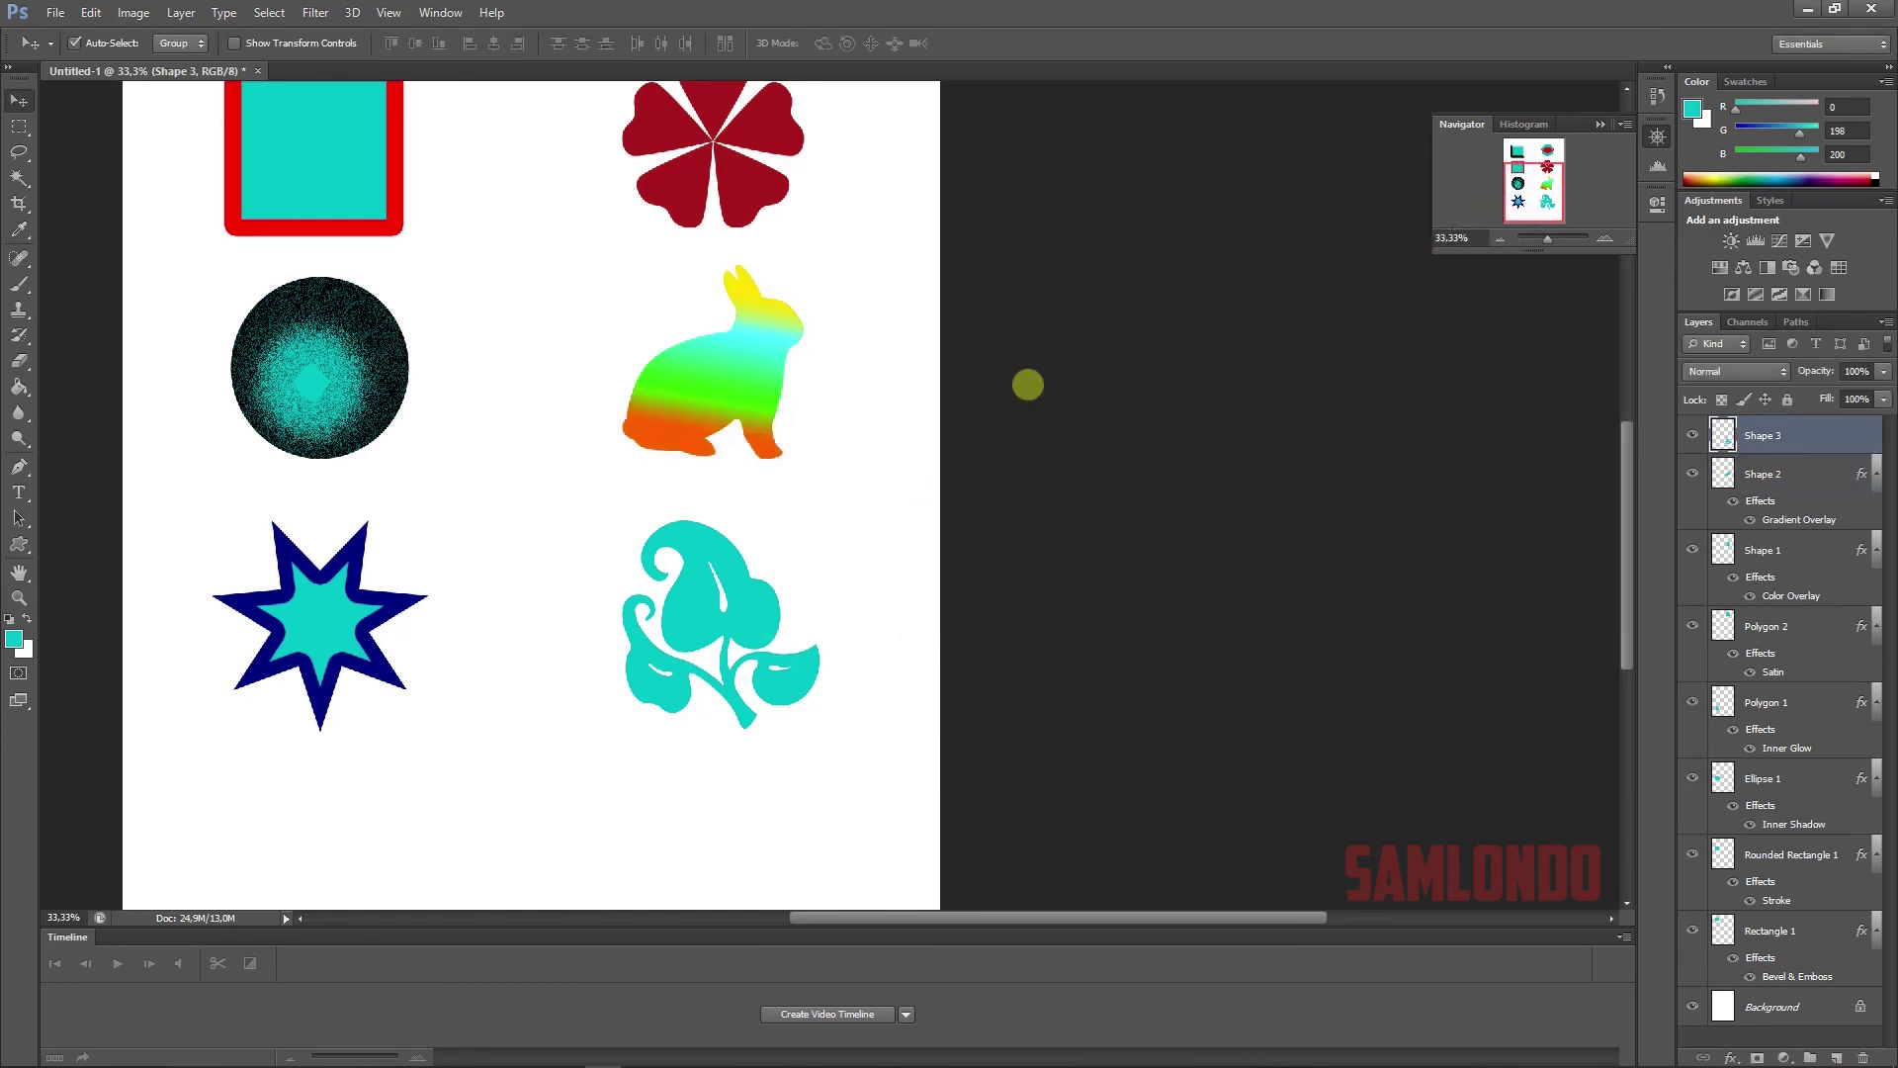
pyautogui.scroll(-3, 1632, 569)
pyautogui.doubleClick(1862, 428)
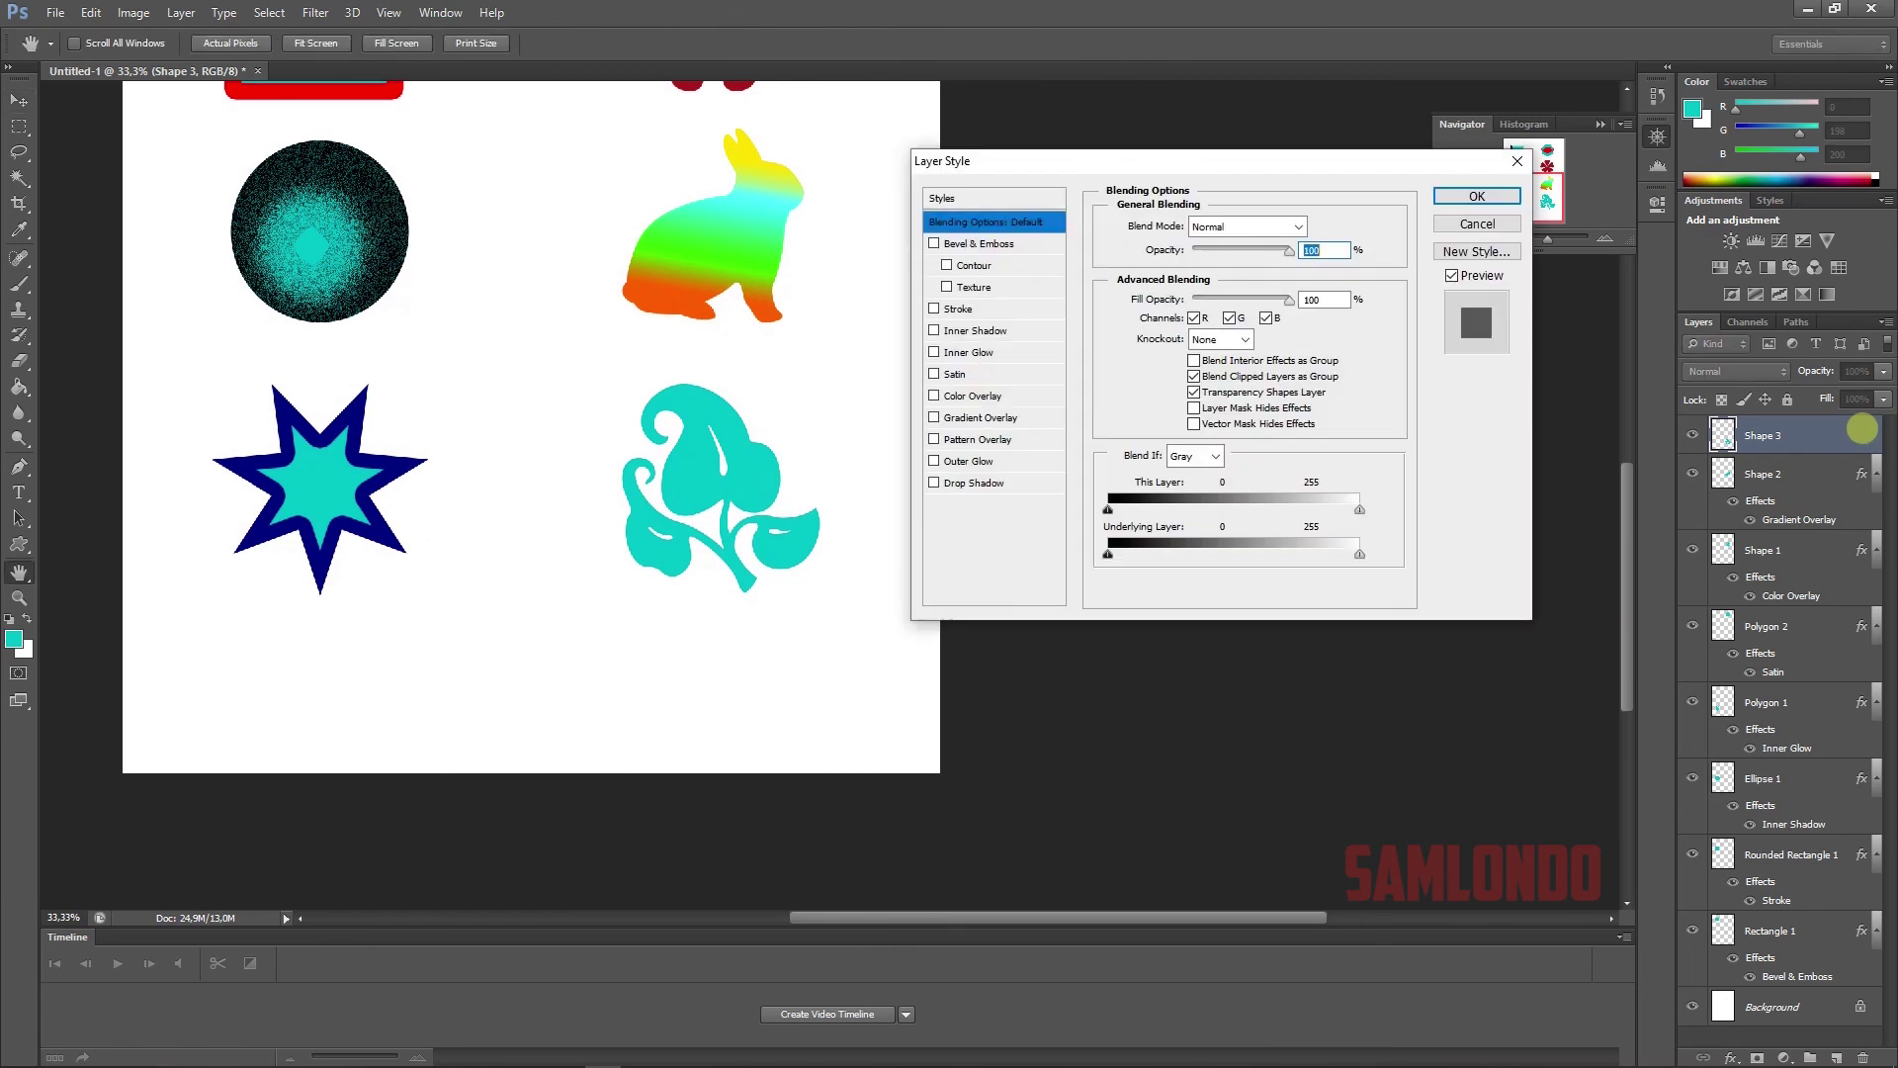
pyautogui.click(984, 439)
pyautogui.click(1241, 293)
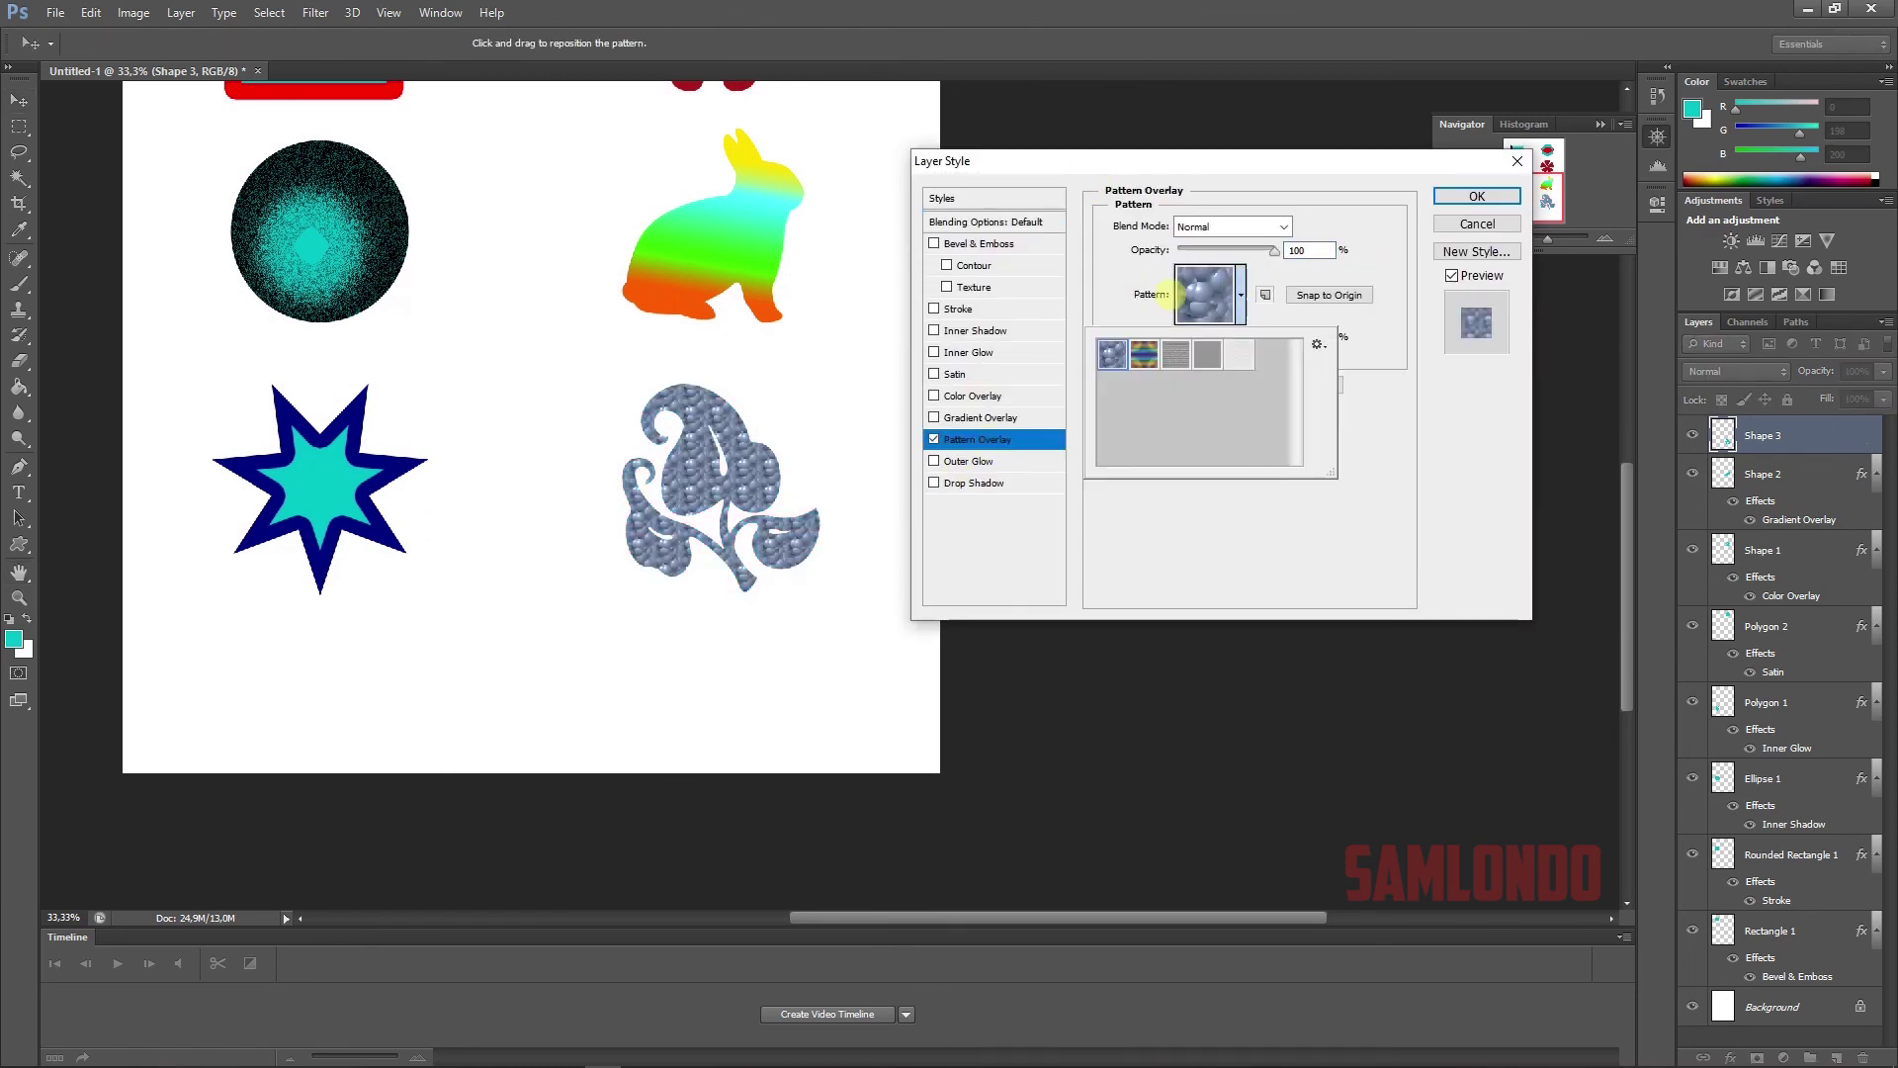
pyautogui.click(1145, 354)
pyautogui.click(1112, 354)
# - Load the Artist Surfaces pattern set and preview its textures on the leaf
pyautogui.click(1317, 343)
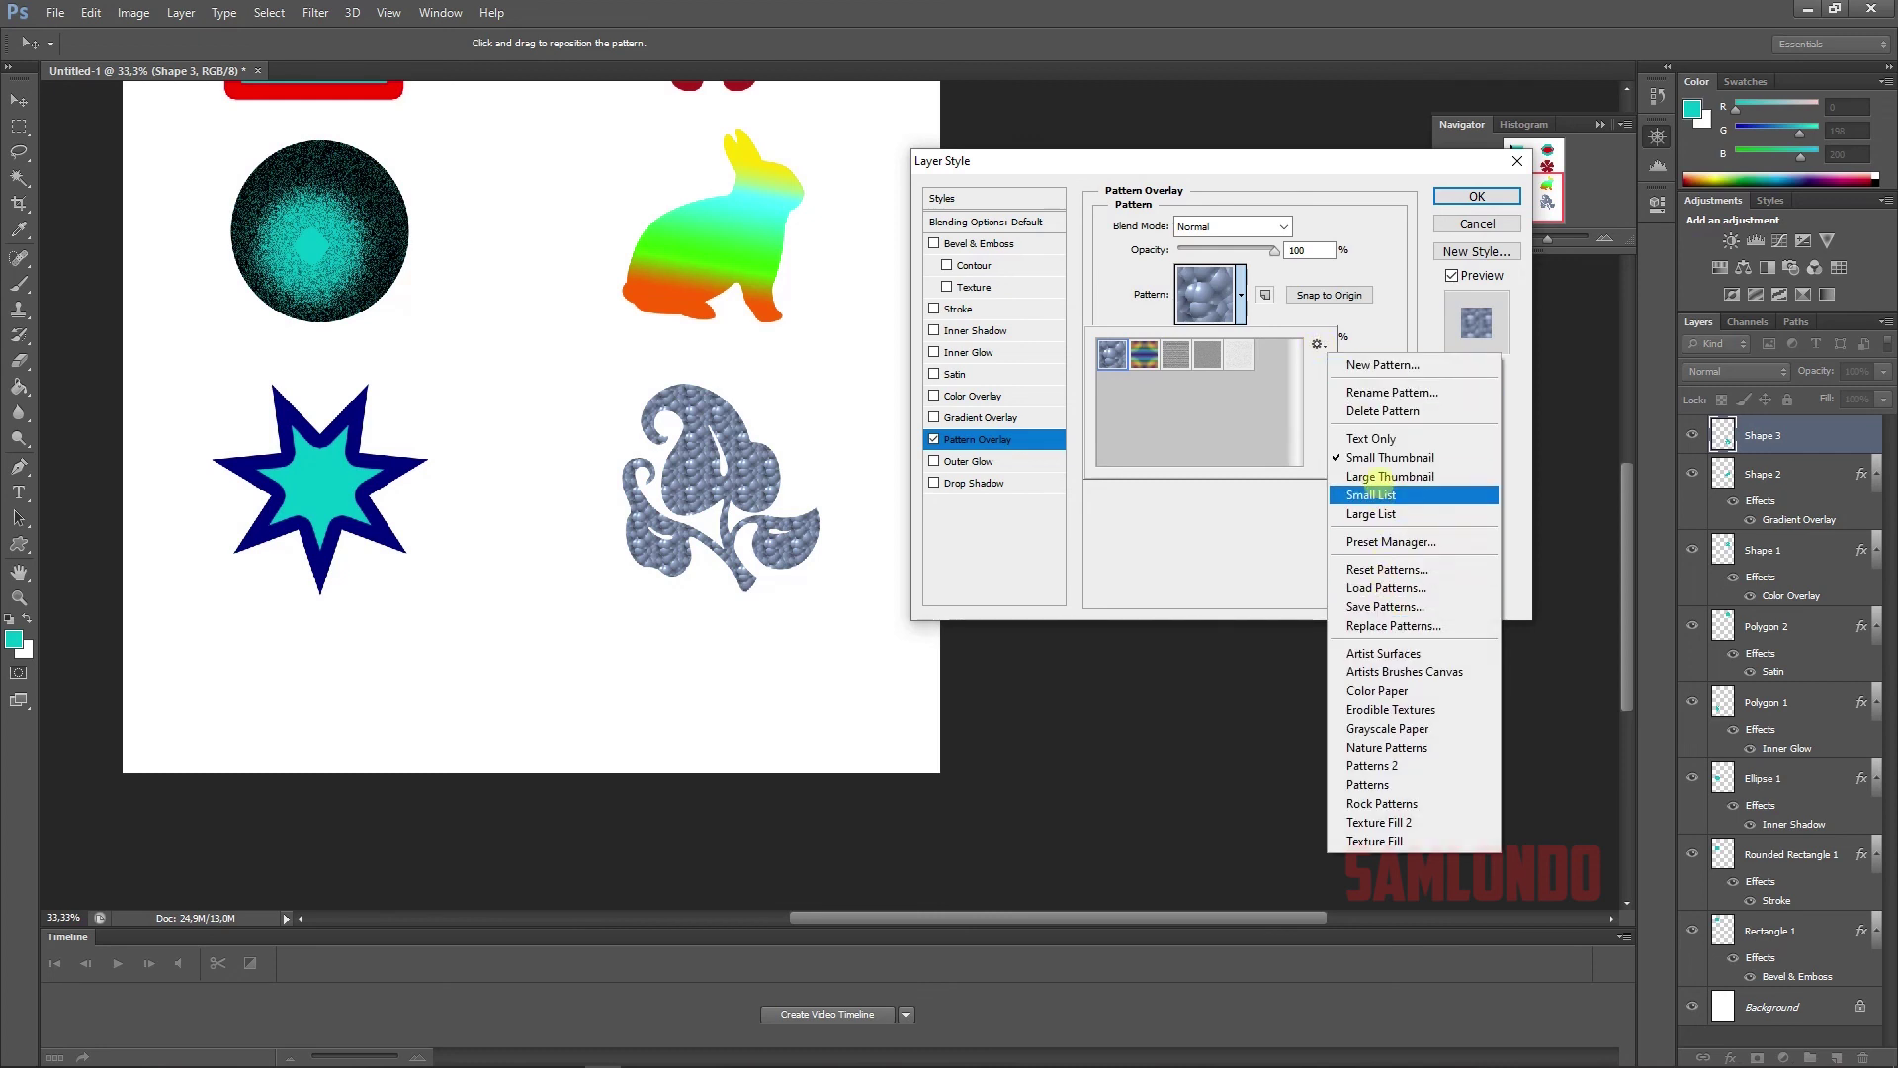
pyautogui.click(1382, 652)
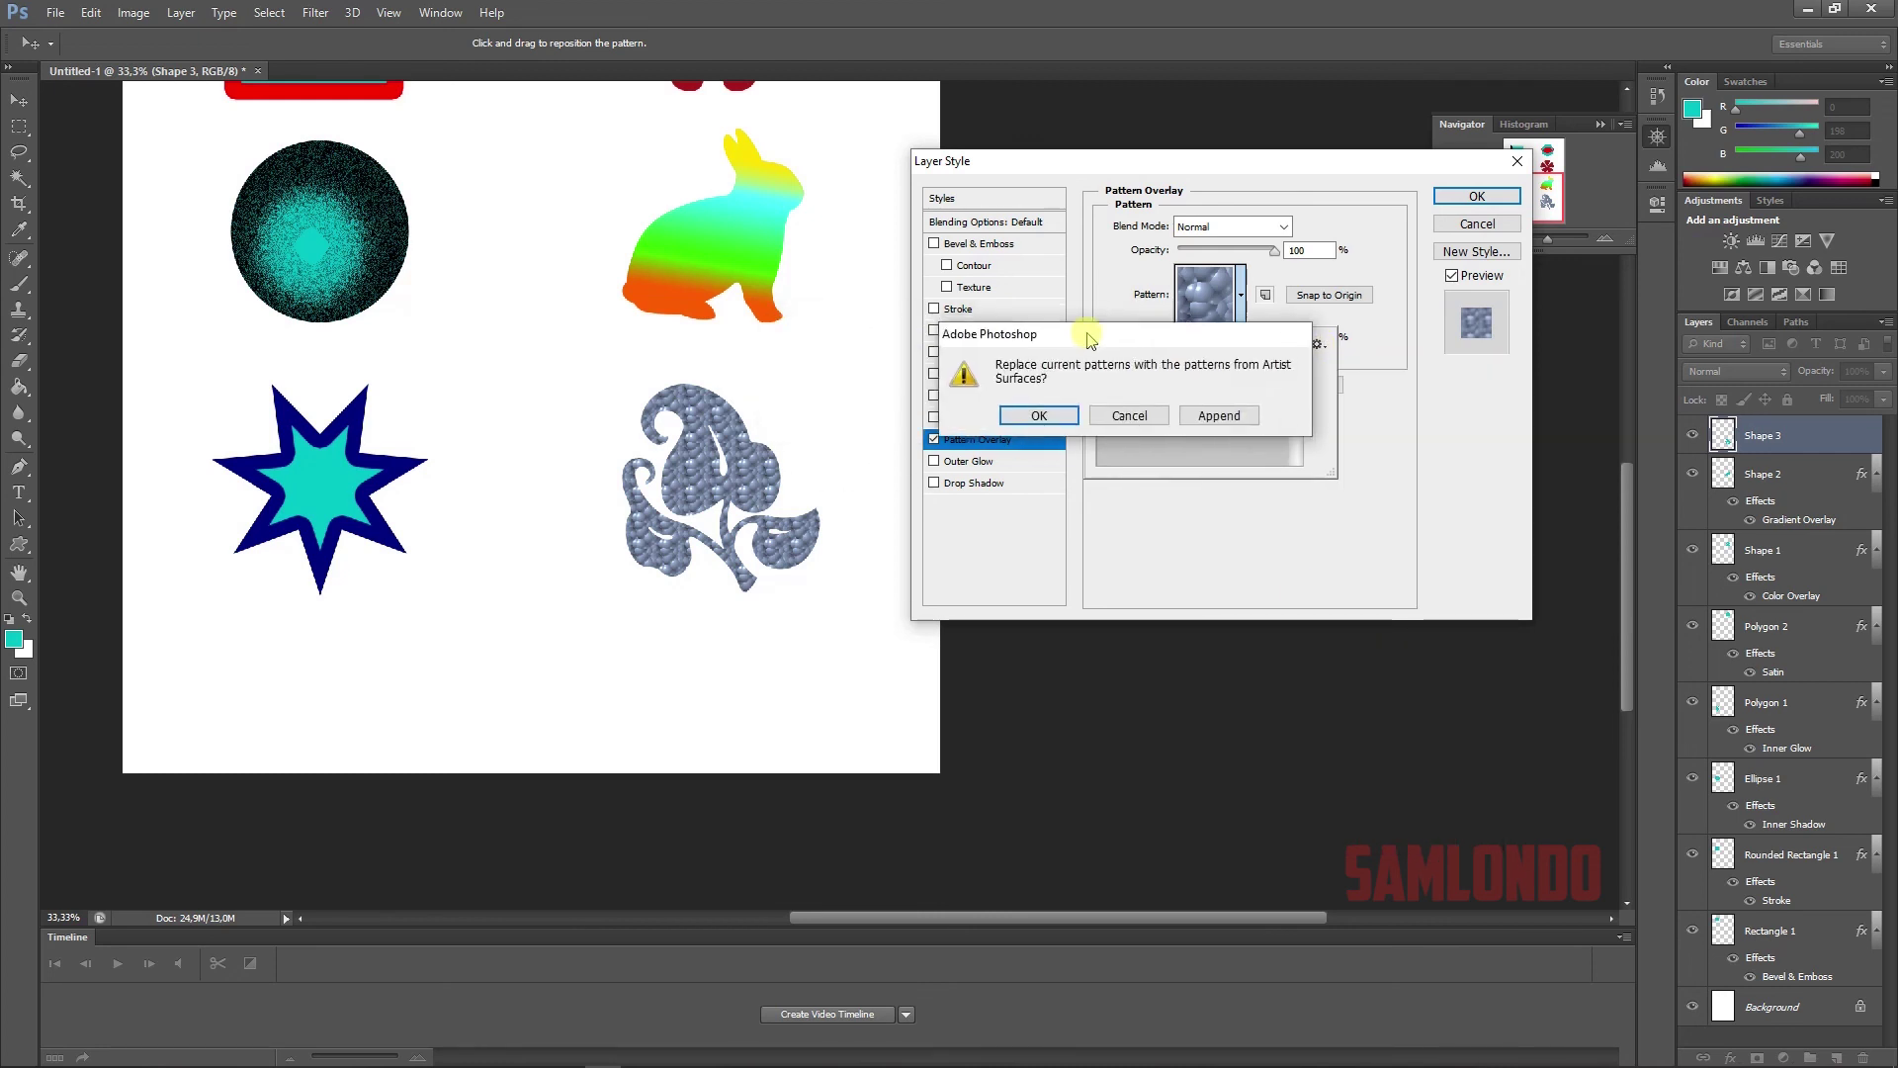
pyautogui.click(1118, 581)
pyautogui.click(1207, 415)
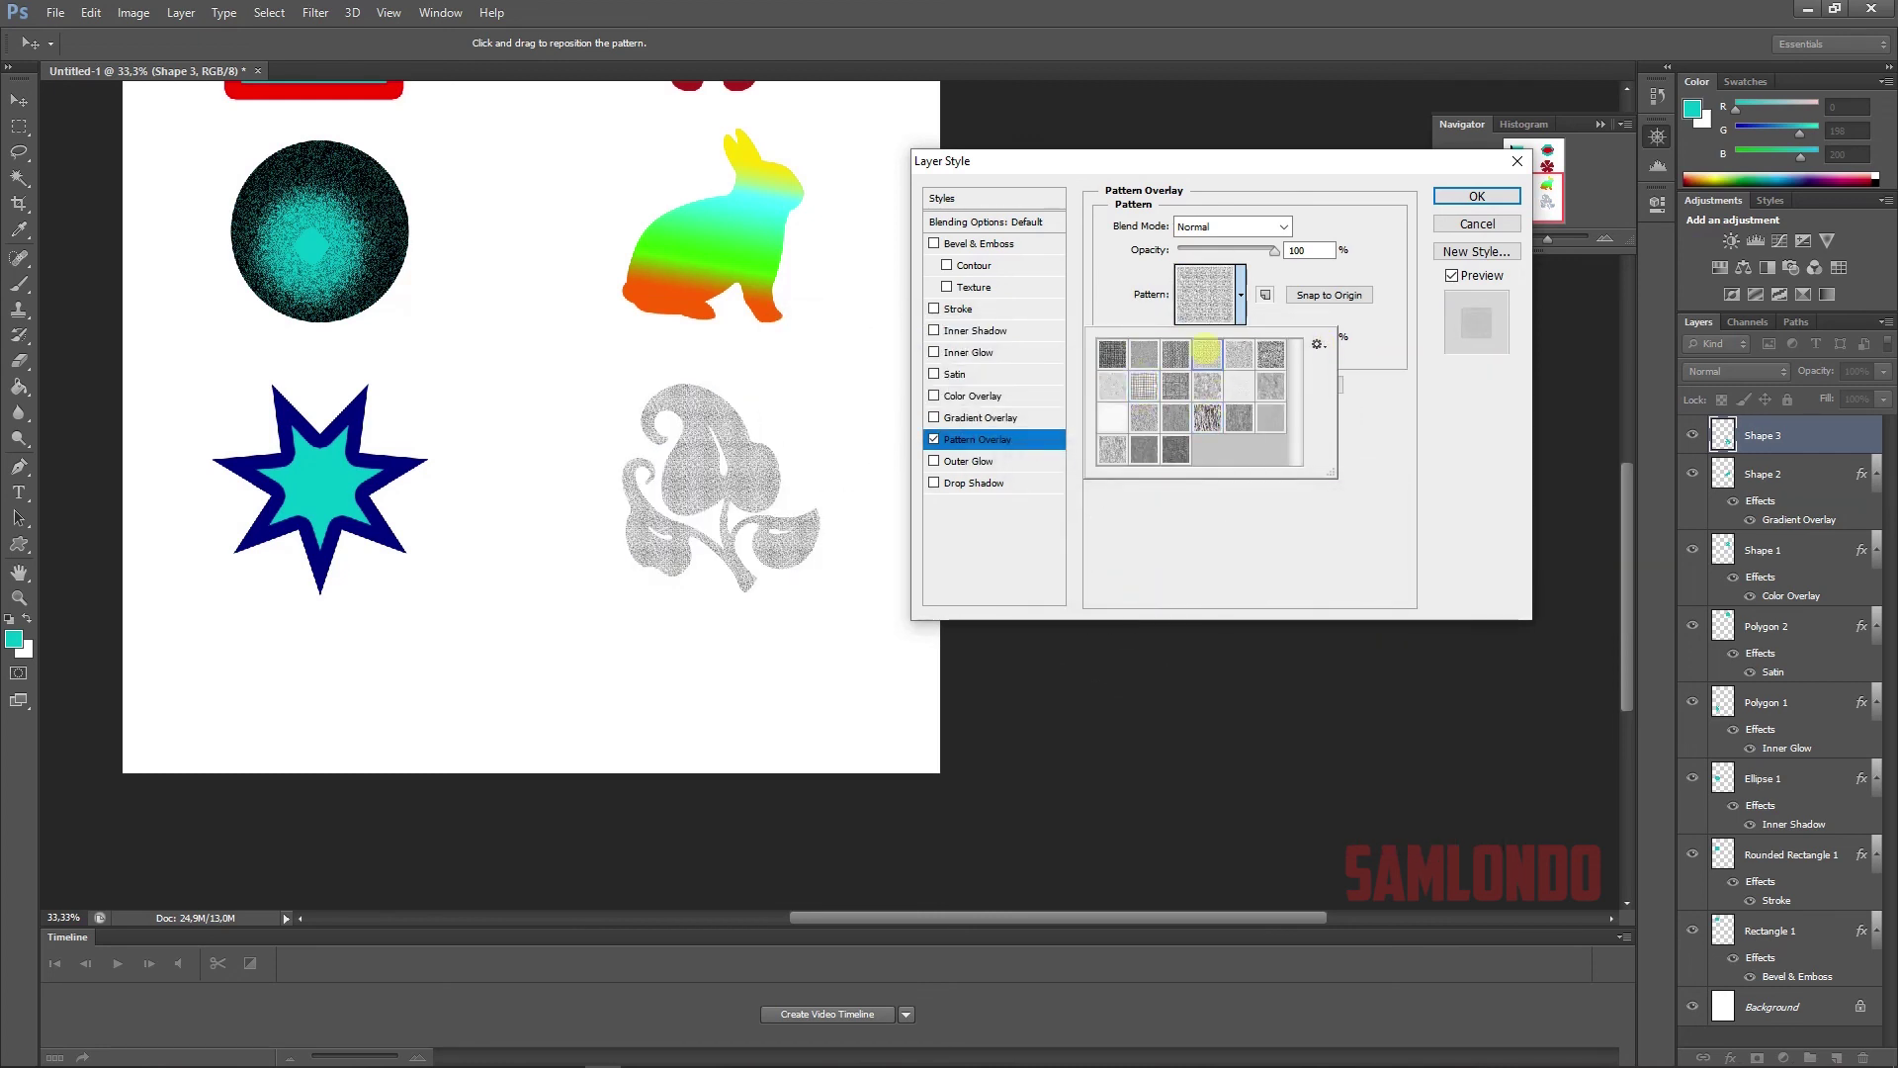
pyautogui.click(1270, 354)
# - Replace the patterns with the Color Paper set and apply a beige paper texture
pyautogui.click(1317, 343)
pyautogui.click(1383, 674)
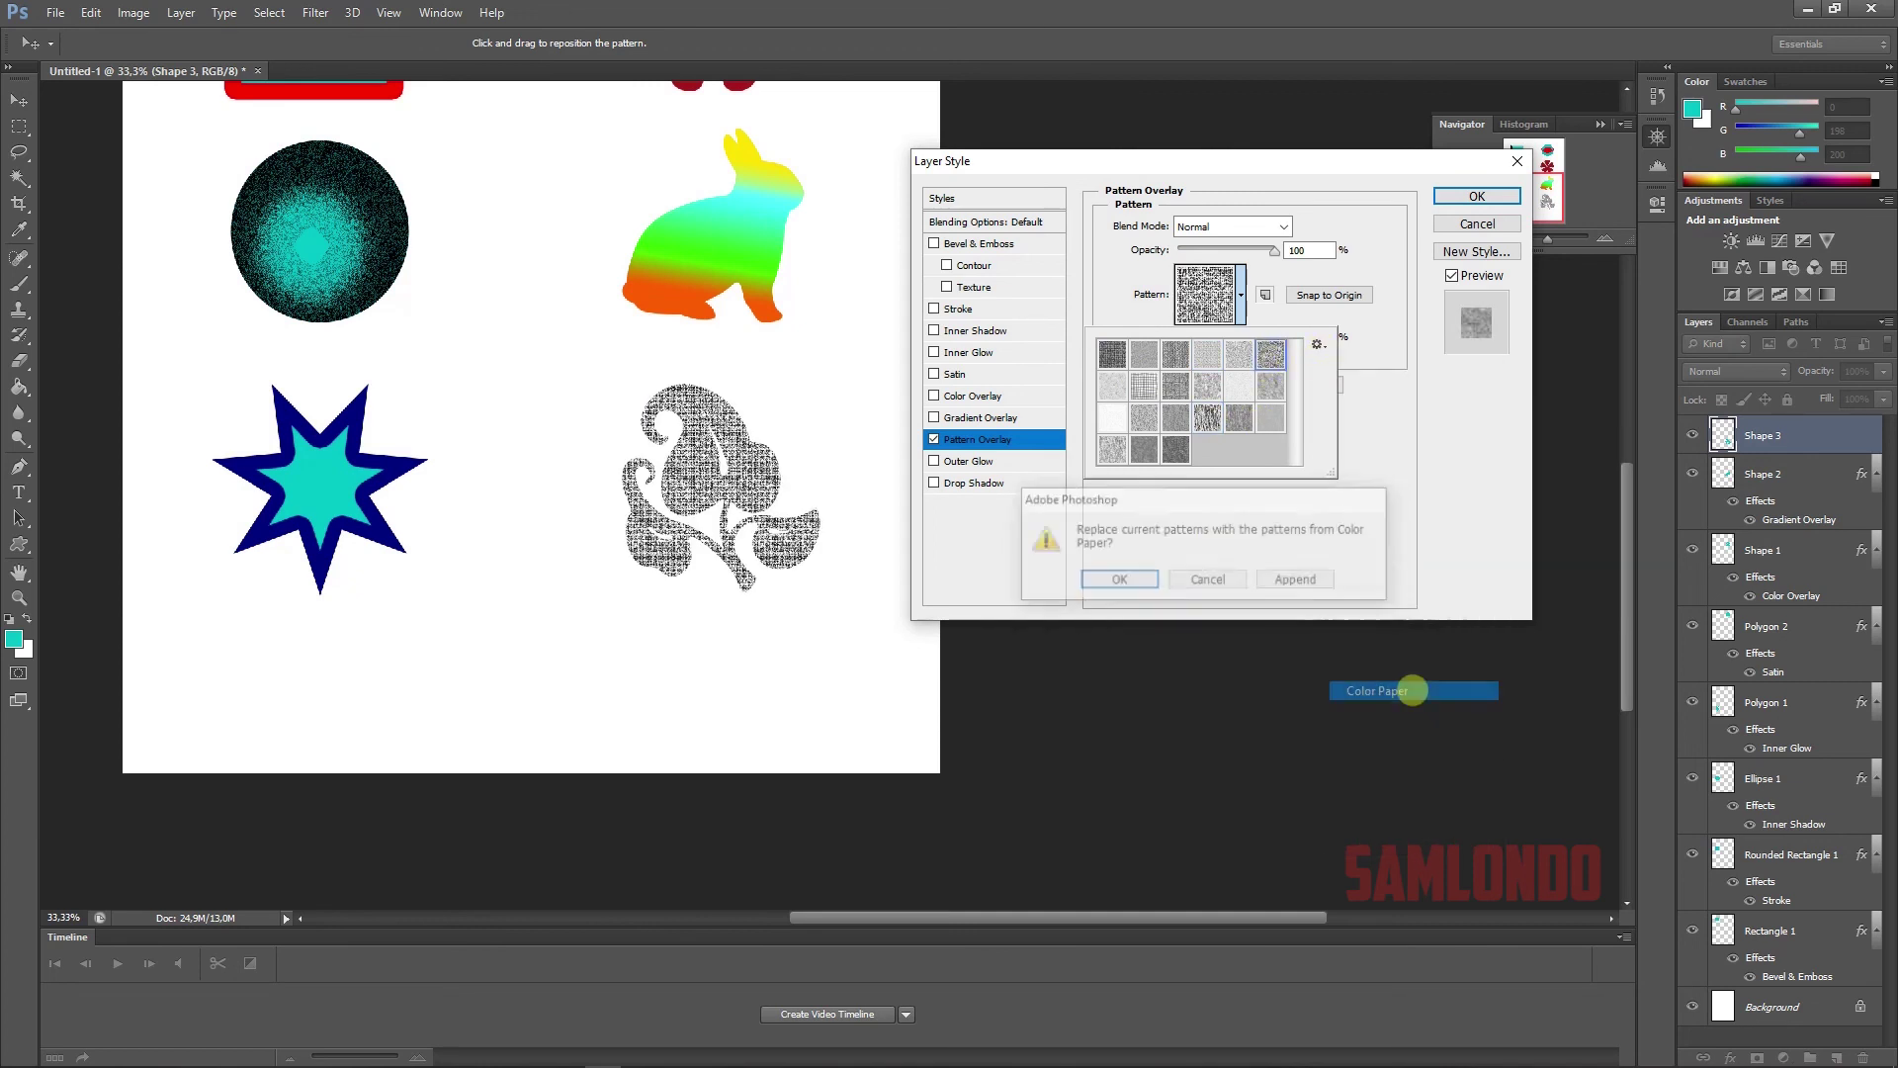
pyautogui.click(1120, 579)
pyautogui.click(1144, 417)
pyautogui.click(1208, 418)
pyautogui.scroll(-2, 1196, 405)
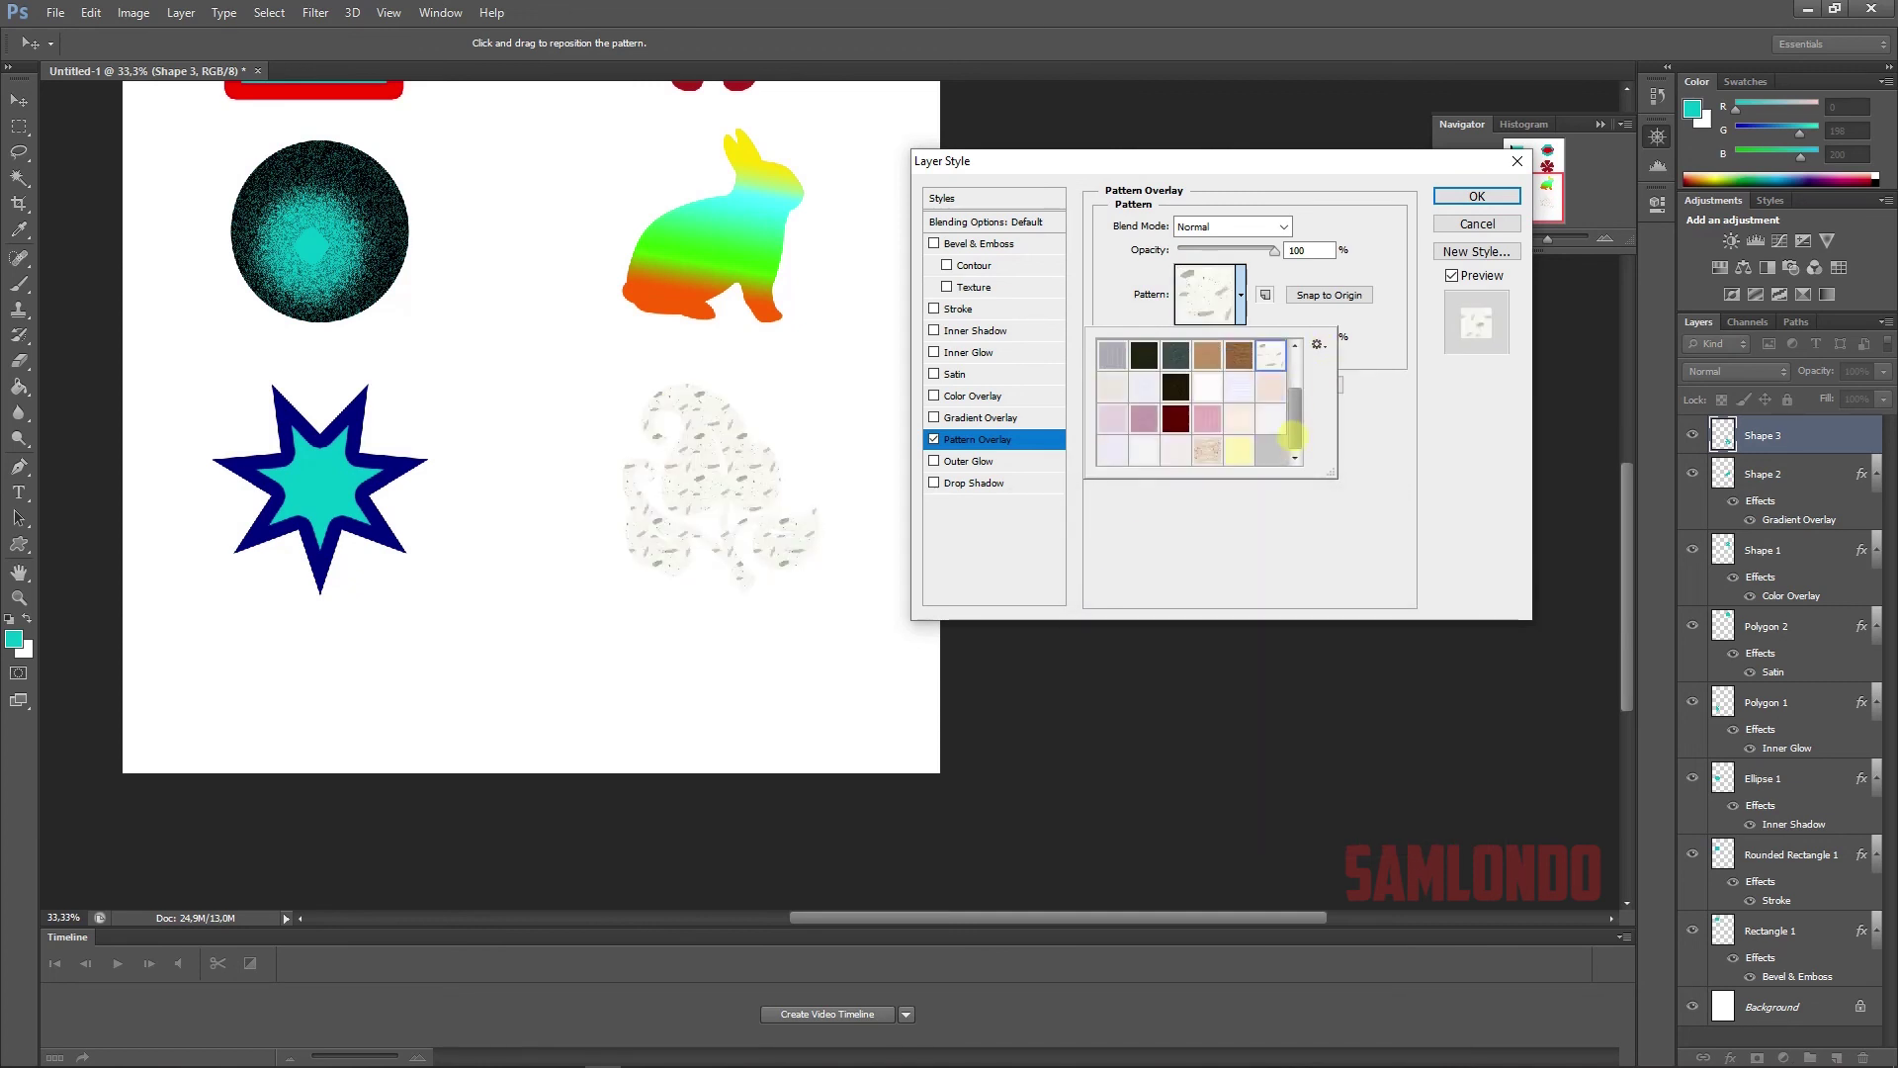
pyautogui.click(1239, 450)
pyautogui.click(1176, 449)
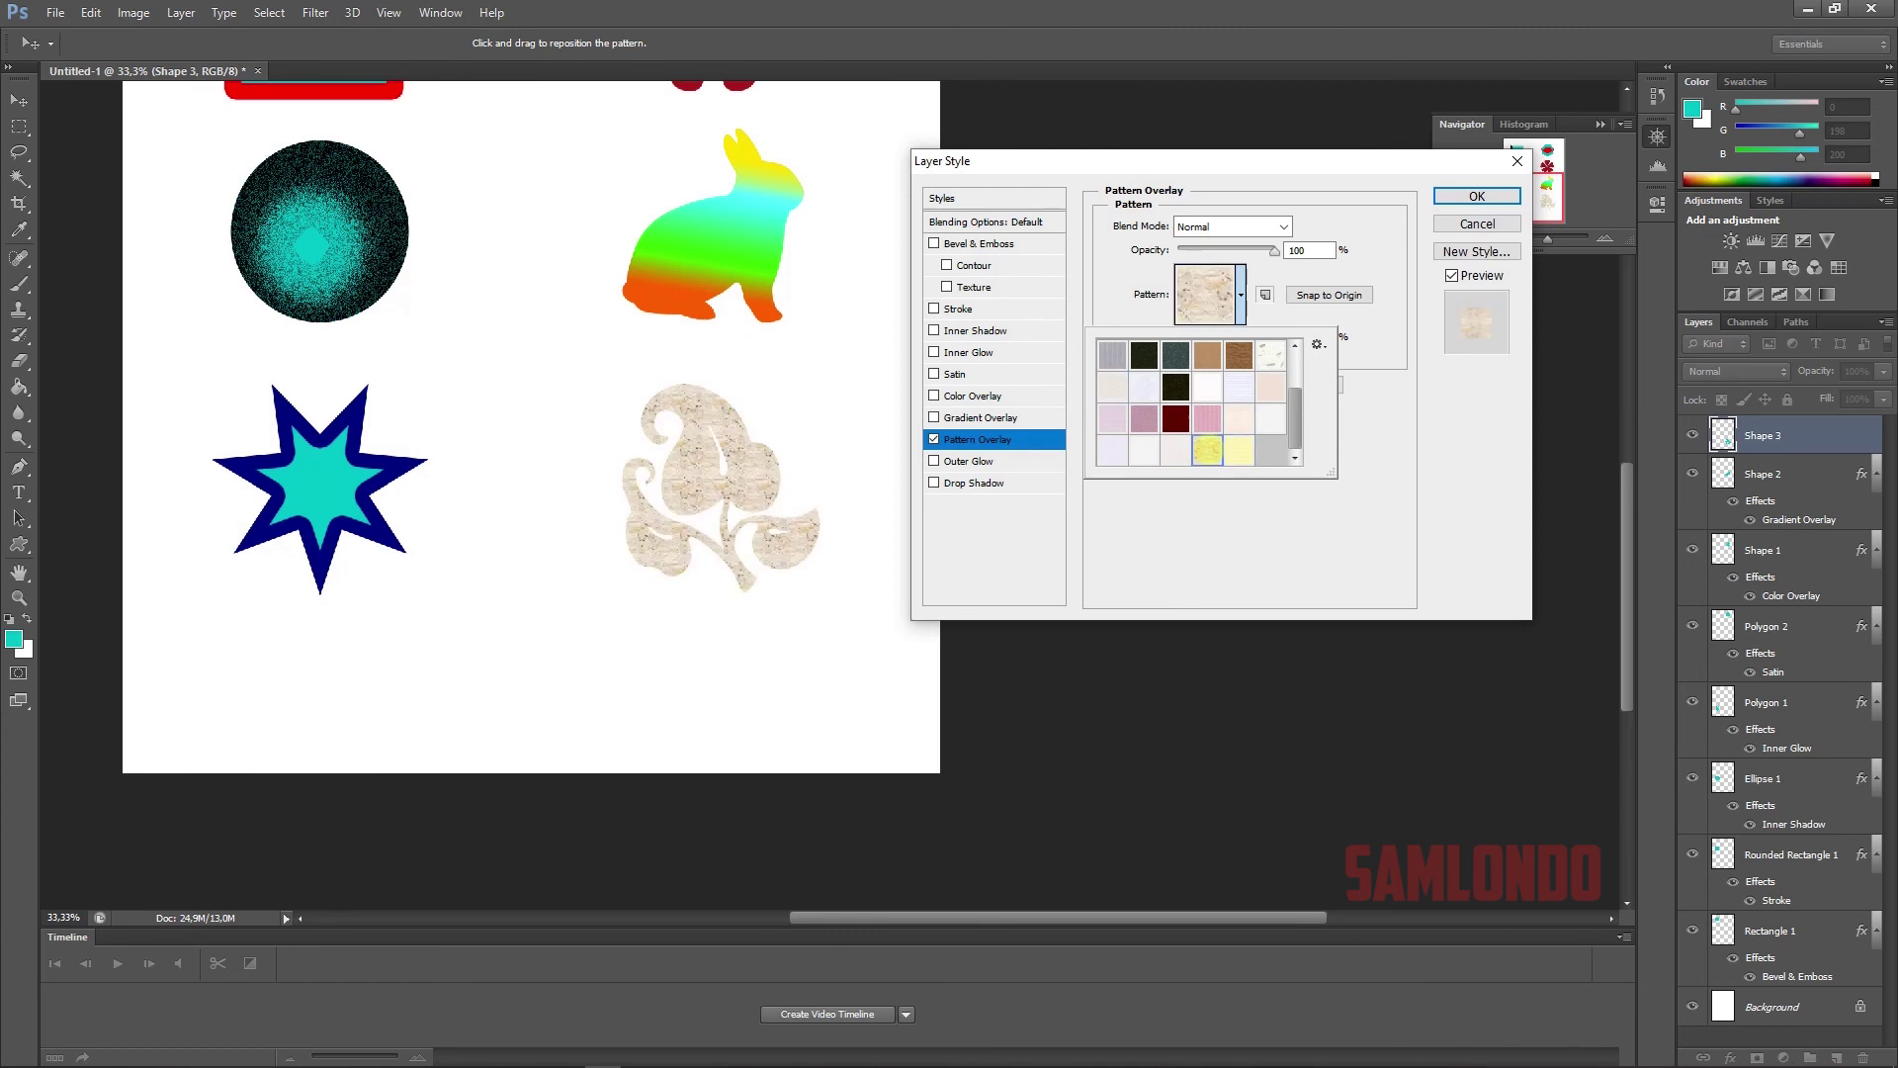
pyautogui.click(1468, 196)
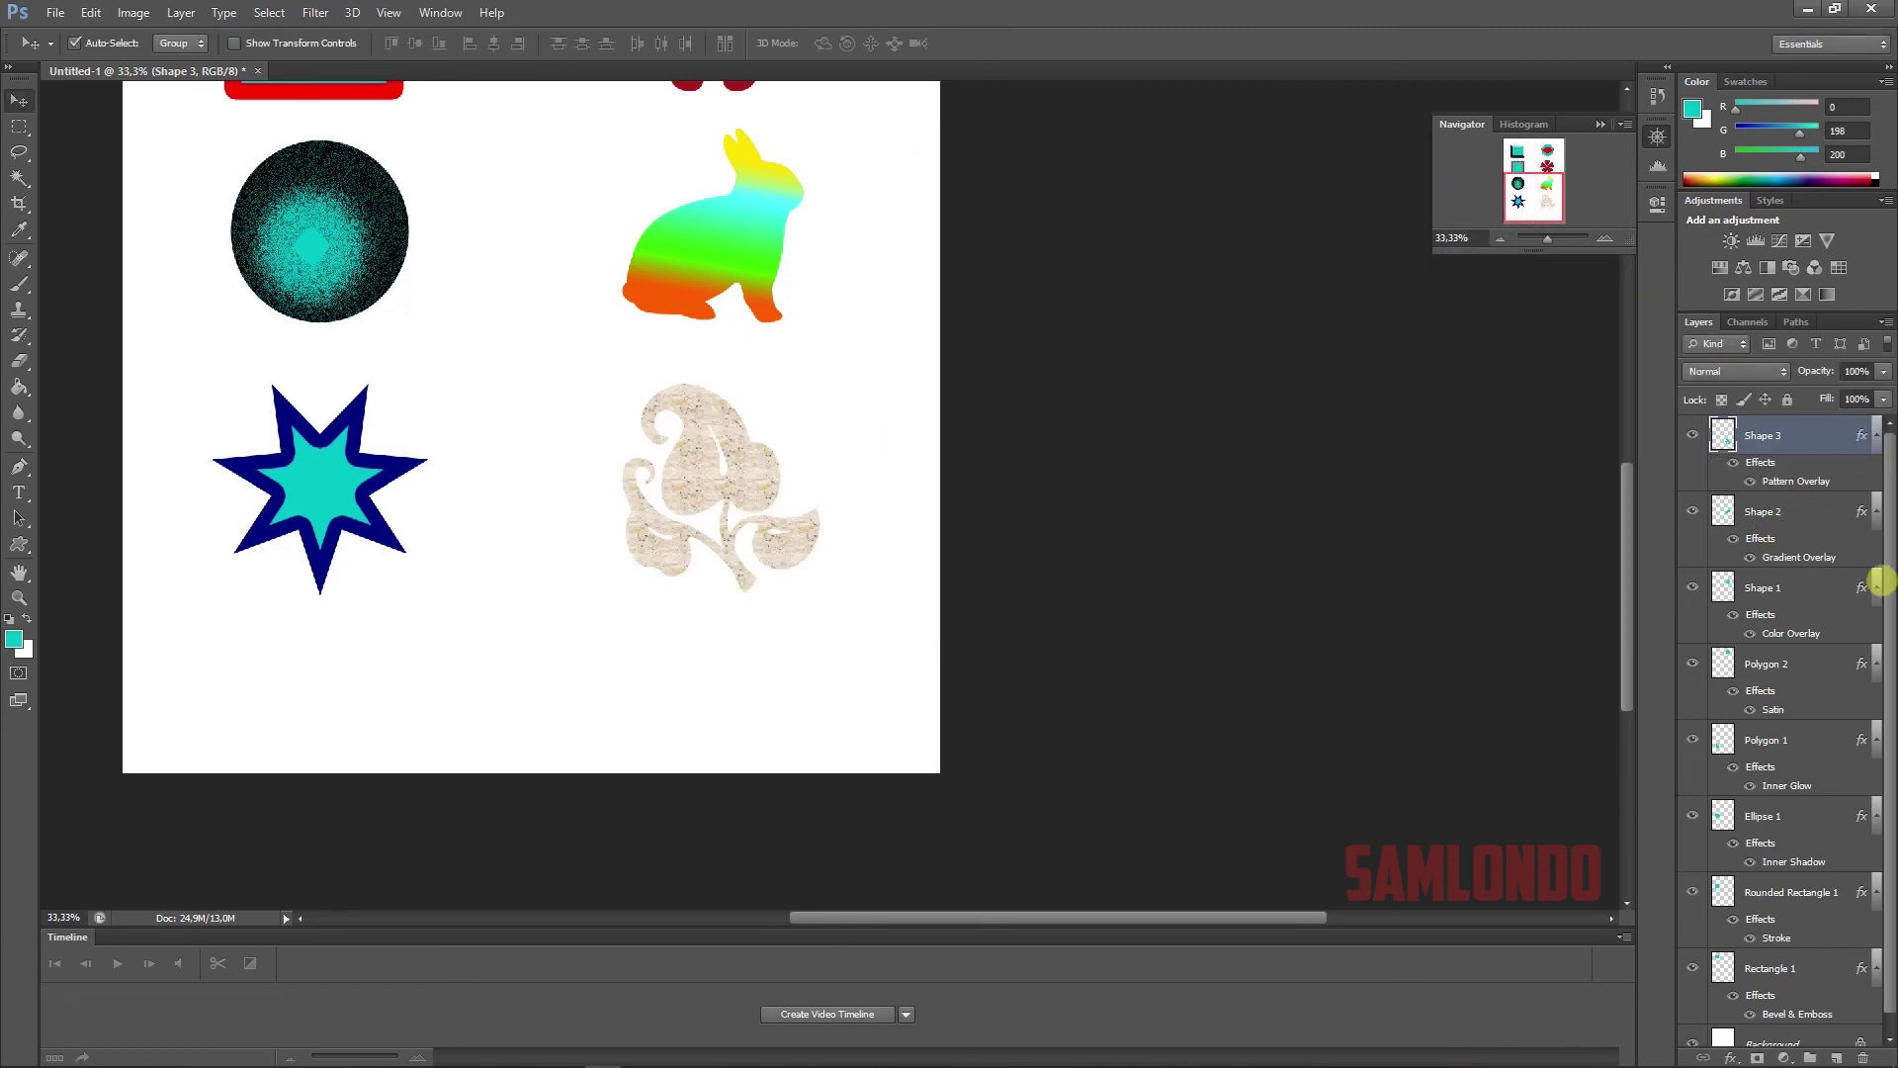
# - Add an outer glow to the leaf in Normal blend mode with black colour
pyautogui.doubleClick(1841, 432)
pyautogui.click(969, 461)
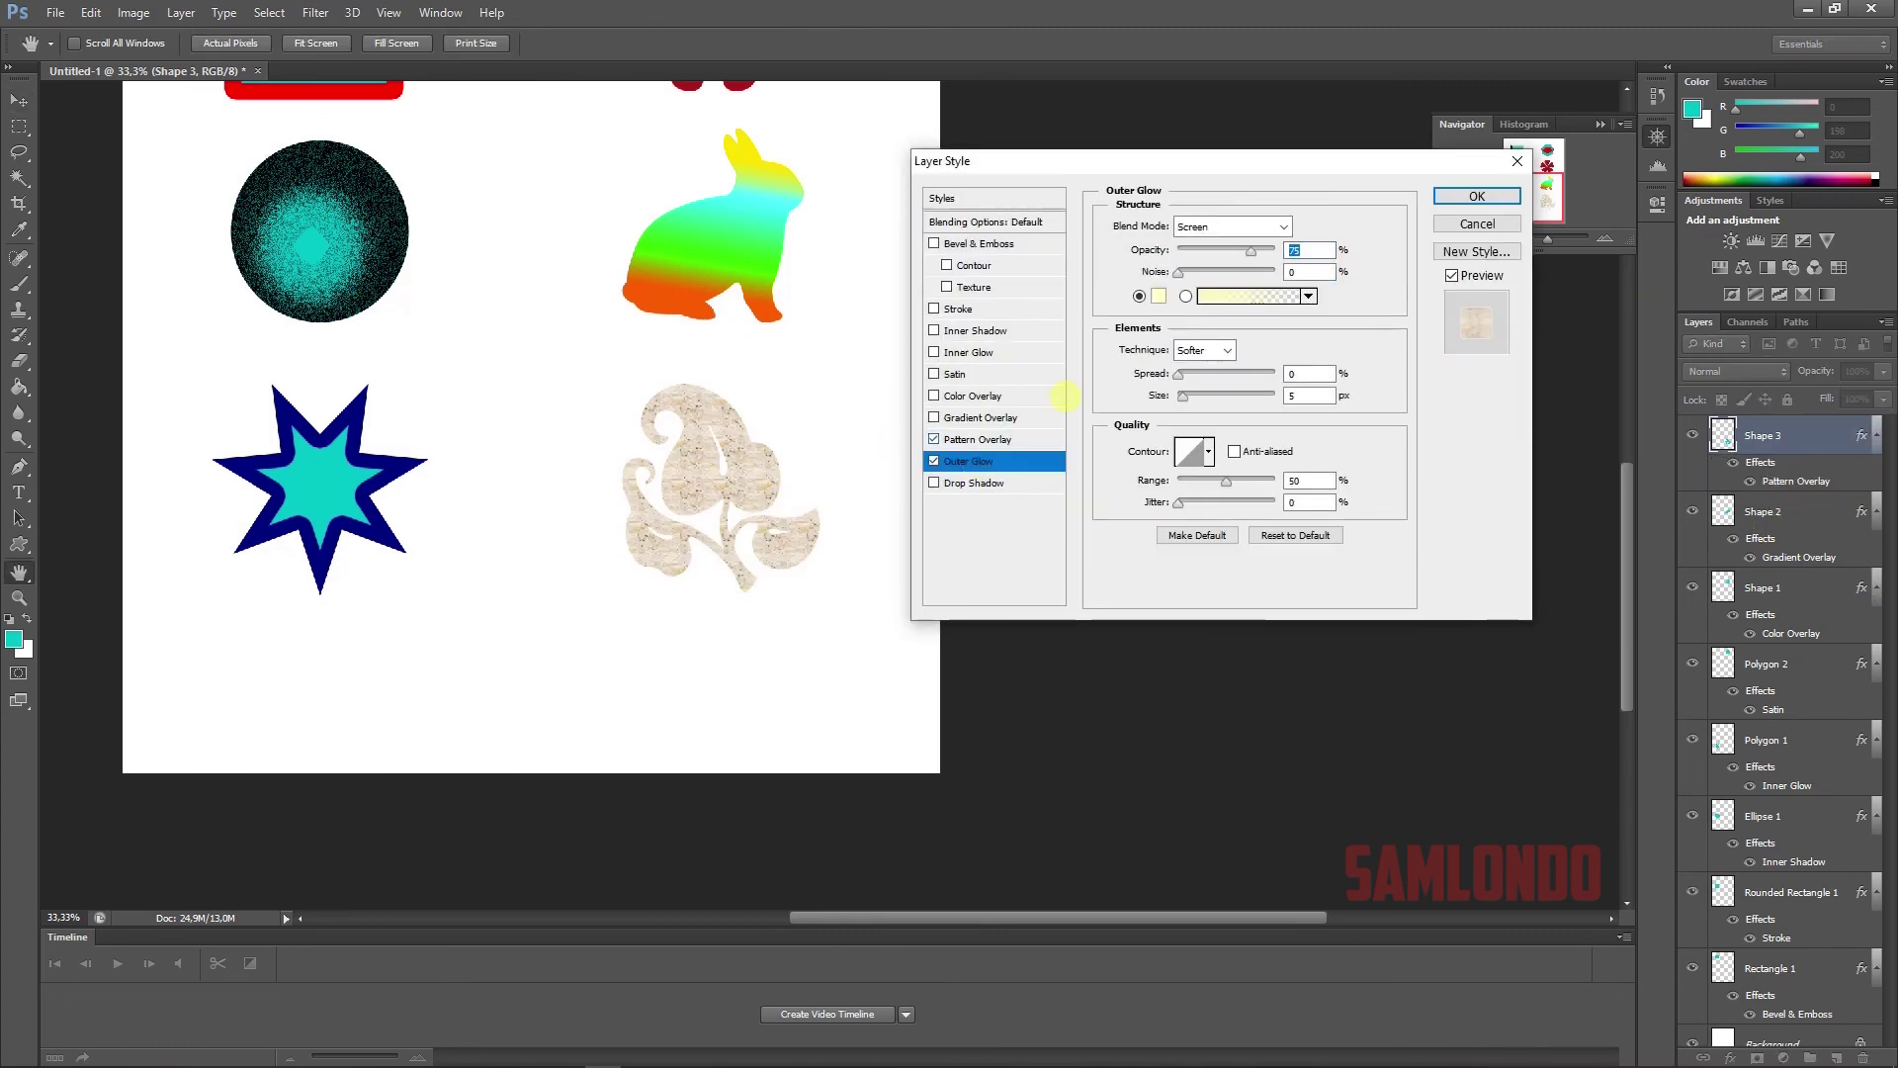
pyautogui.click(1239, 225)
pyautogui.click(1216, 226)
pyautogui.click(1158, 296)
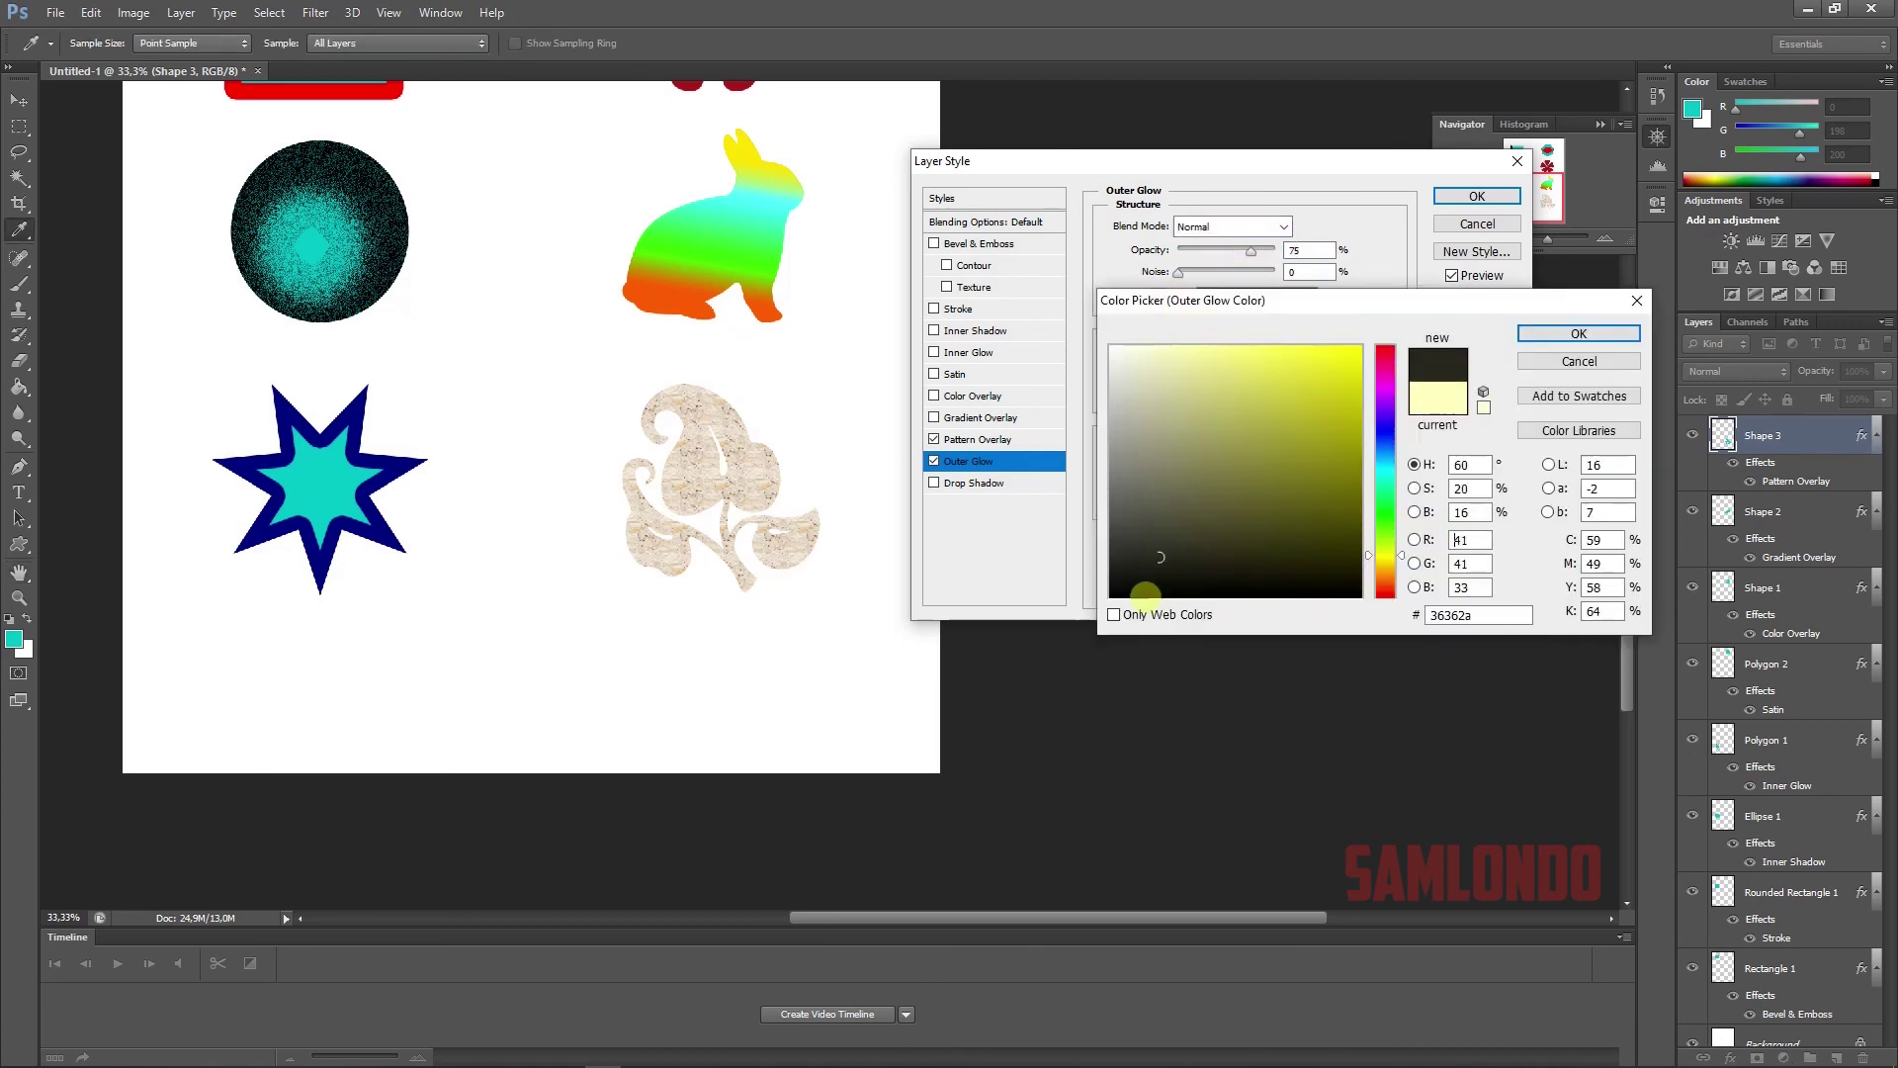
pyautogui.click(1118, 621)
pyautogui.click(1579, 333)
# - Give the black glow more noise, wider spread and size, a softer range, and apply it
pyautogui.moveTo(1179, 270); pyautogui.dragTo(1210, 271)
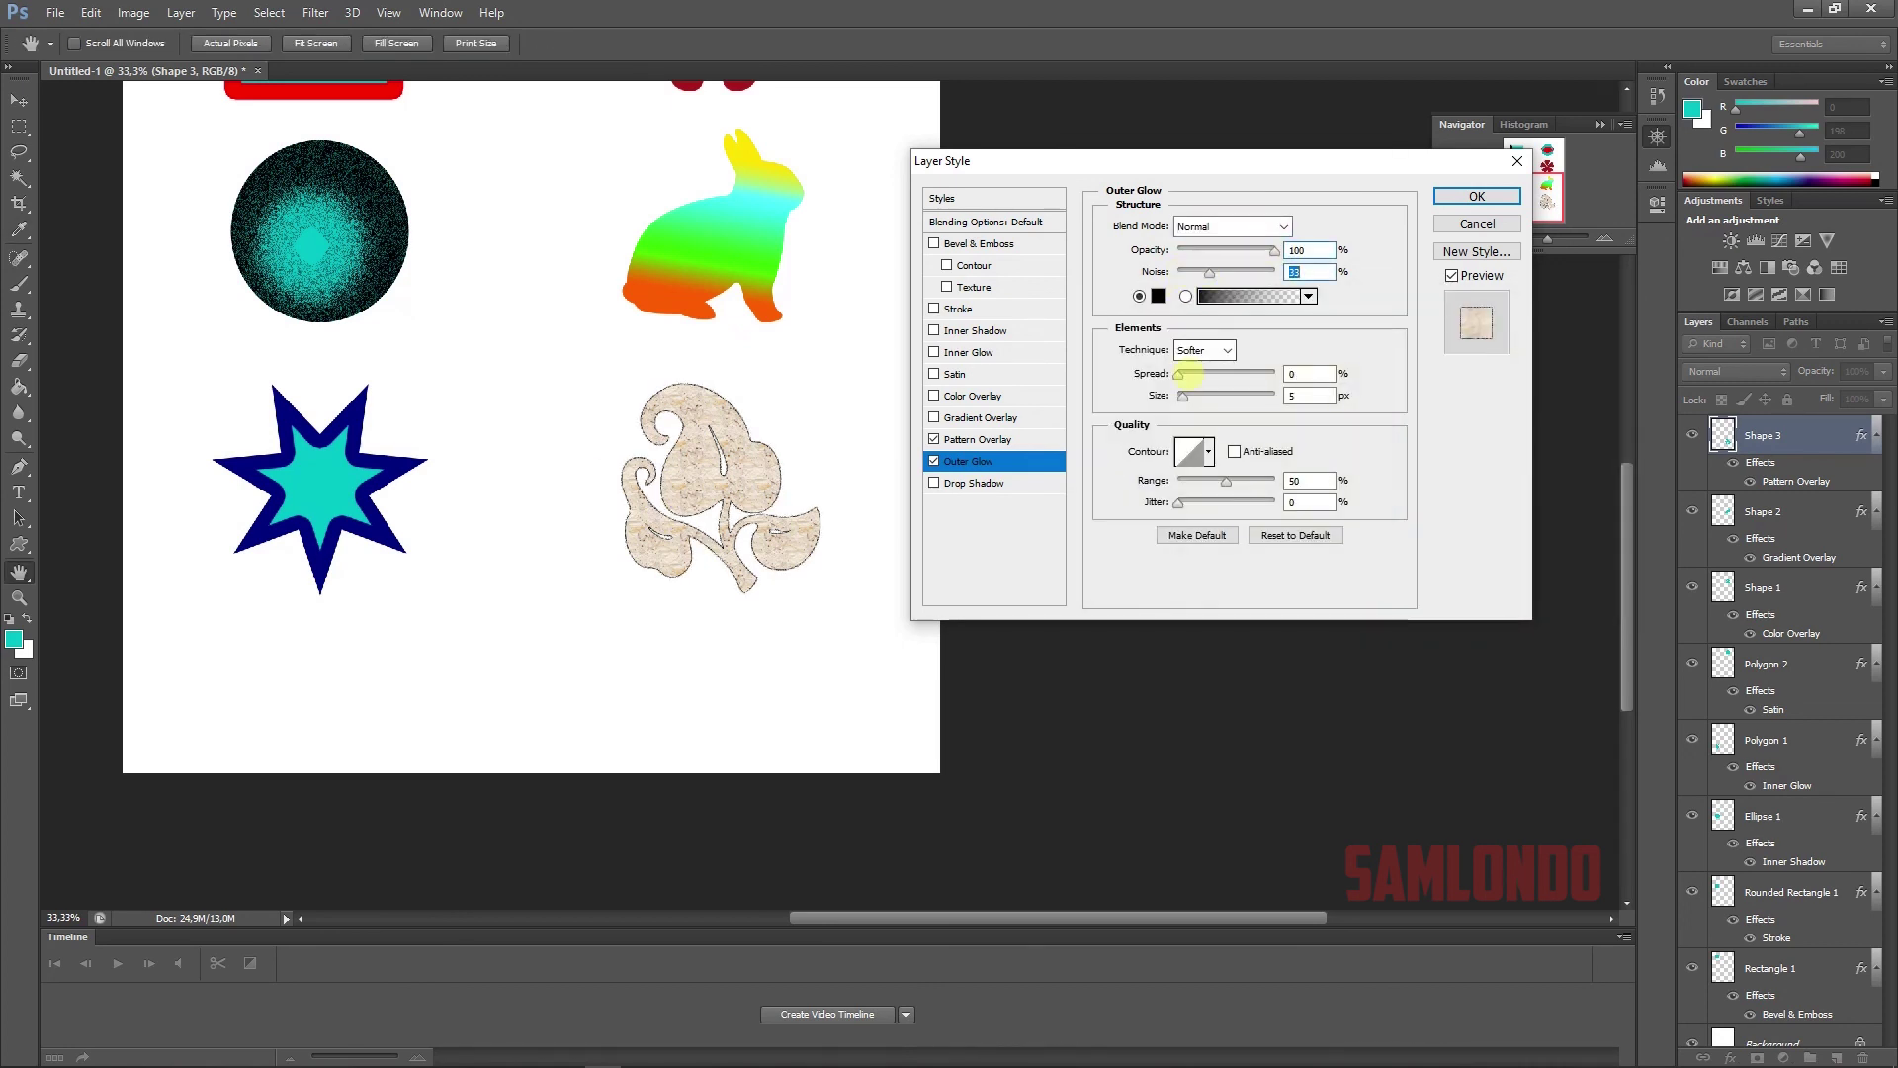
pyautogui.moveTo(1179, 374)
pyautogui.mouseDown()
pyautogui.moveTo(1232, 374)
pyautogui.moveTo(1221, 395)
pyautogui.mouseUp()
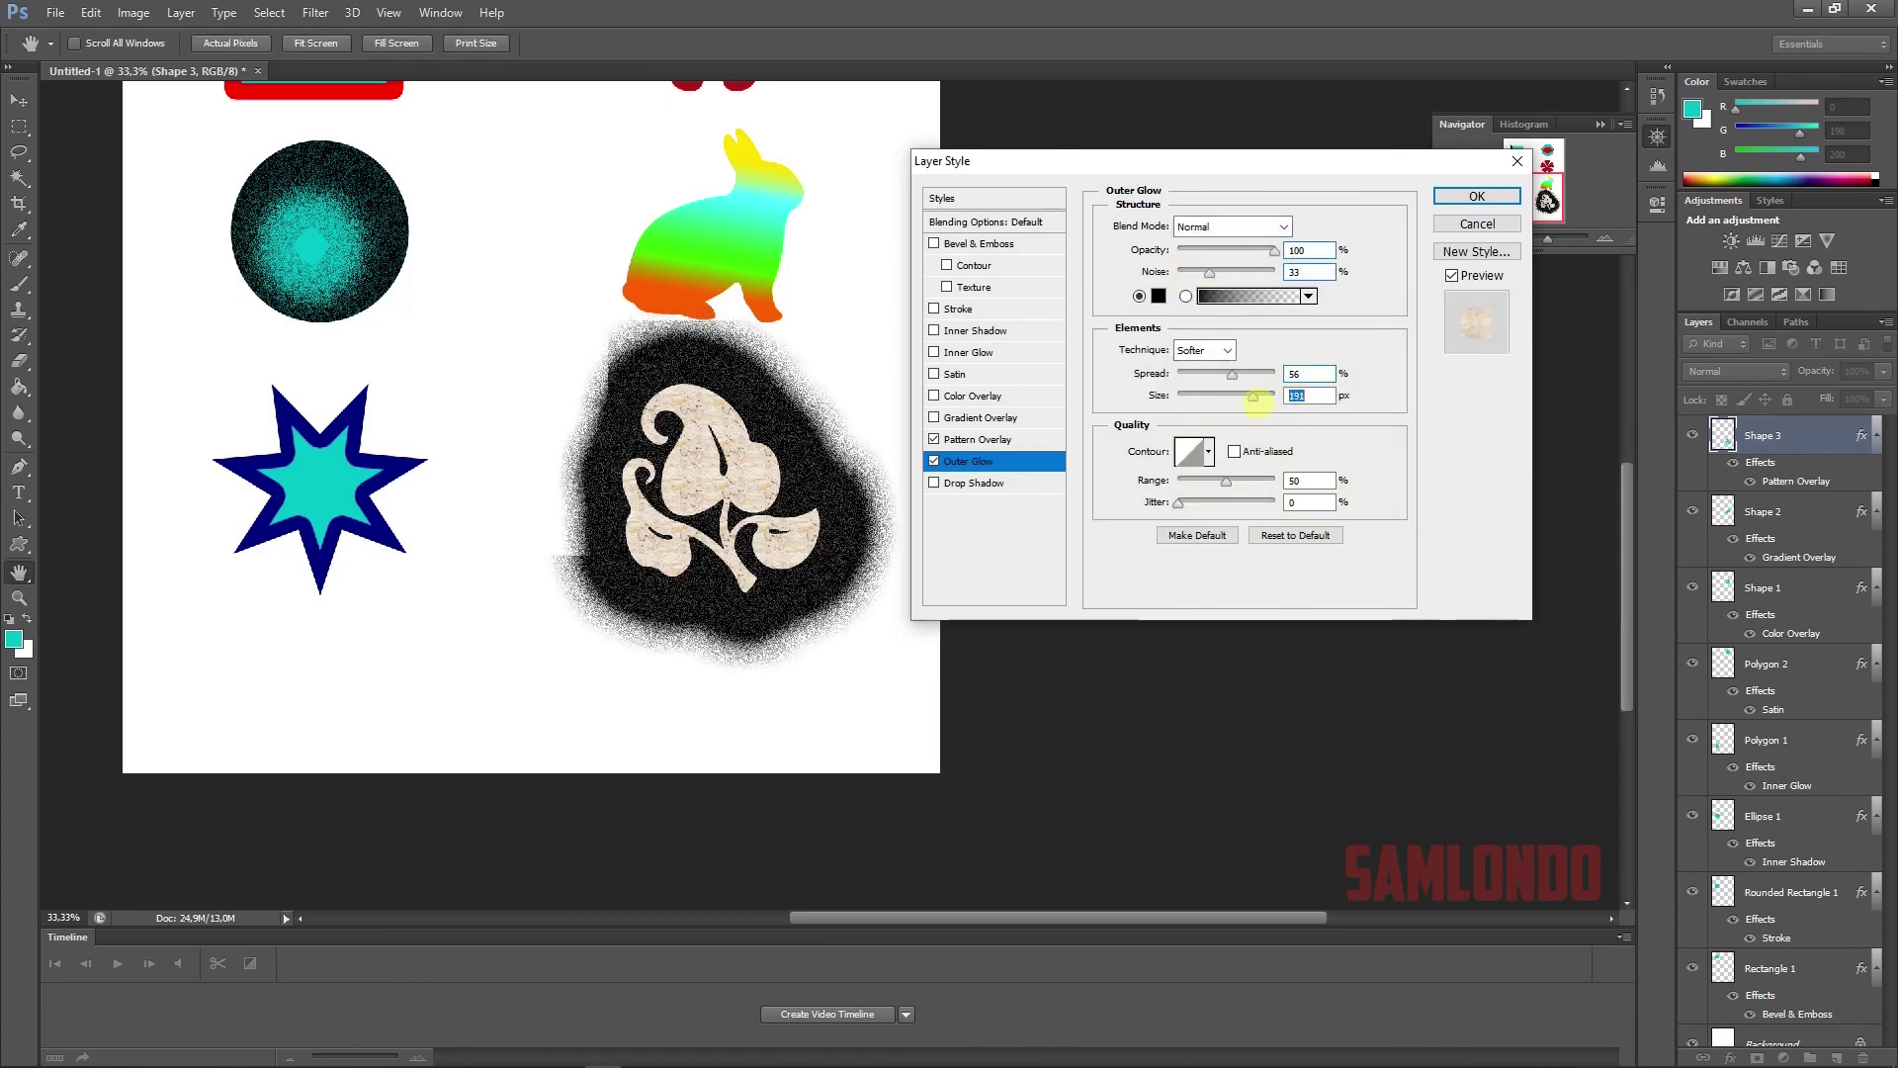
pyautogui.moveTo(1226, 479); pyautogui.dragTo(1276, 479)
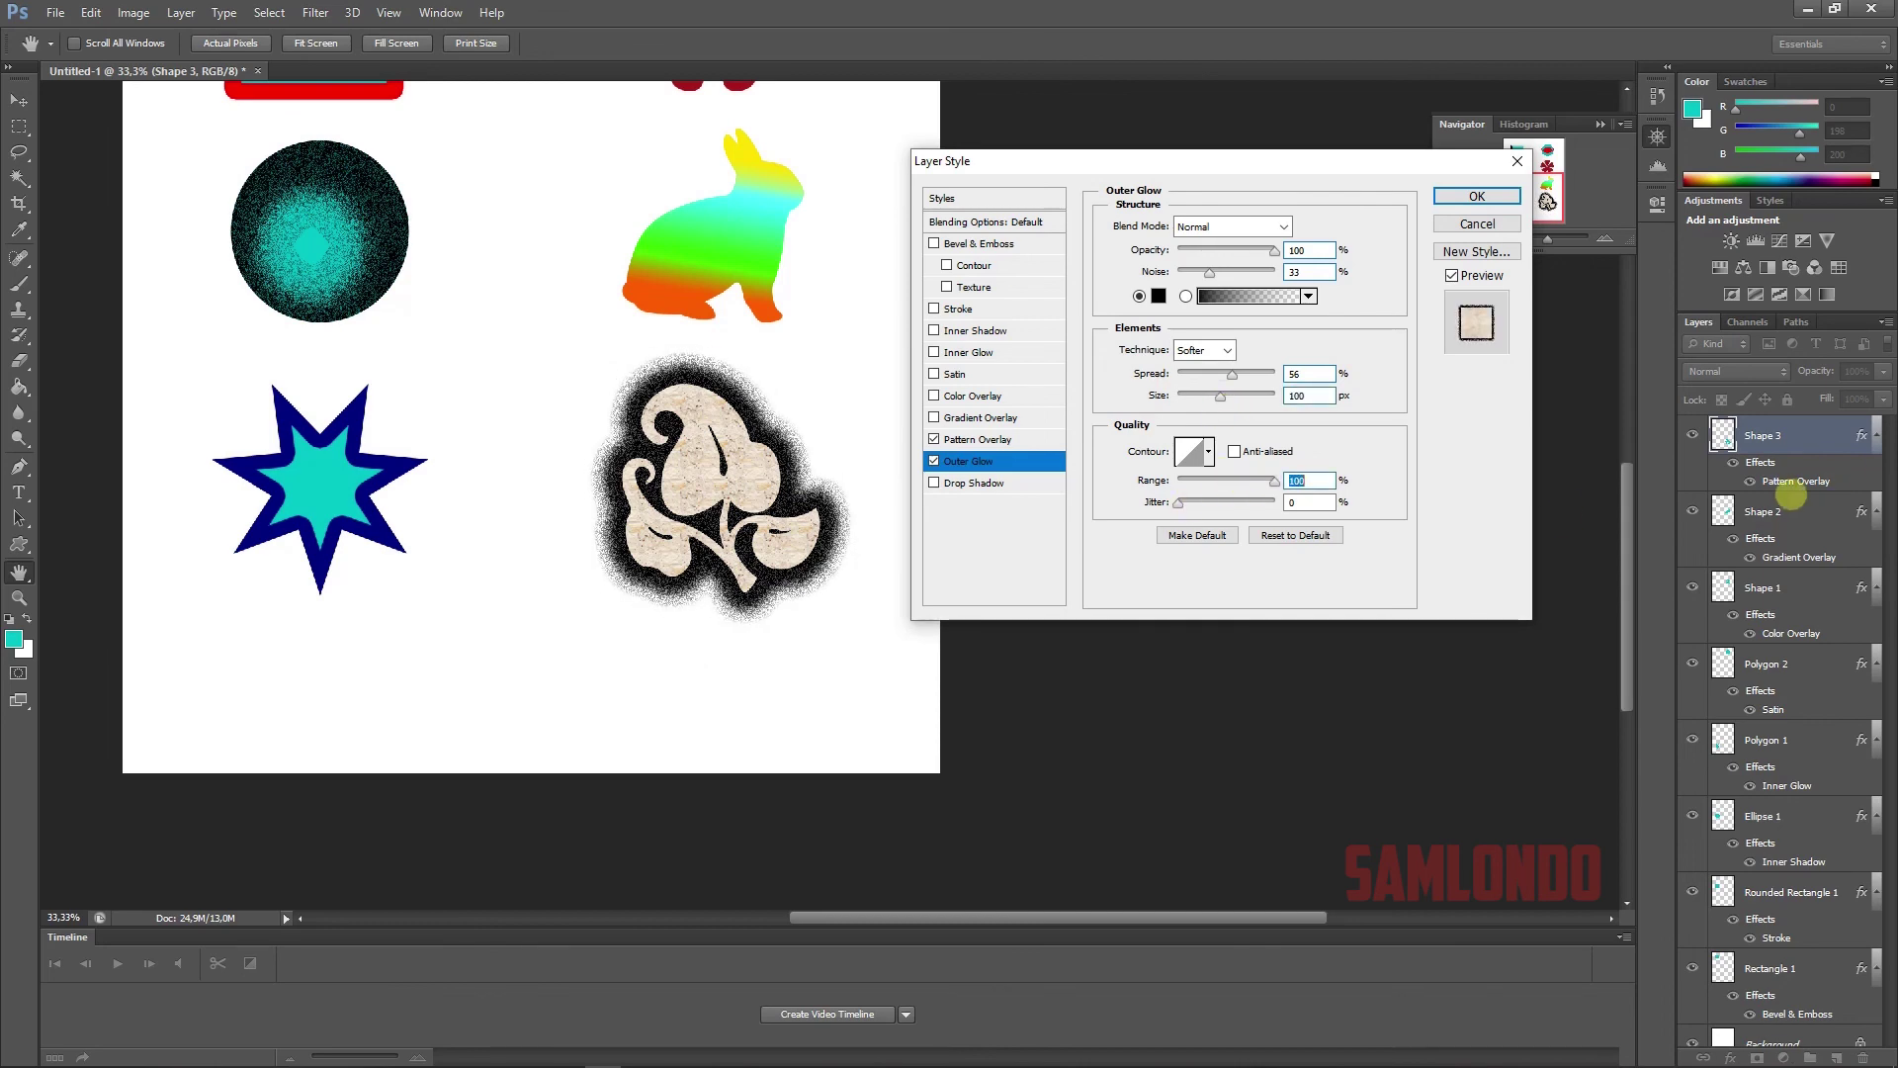
pyautogui.click(1477, 196)
pyautogui.click(1832, 526)
# - Give Shape 2 a Normal-mode black drop shadow with large spread, size, distance and noise
pyautogui.doubleClick(1831, 526)
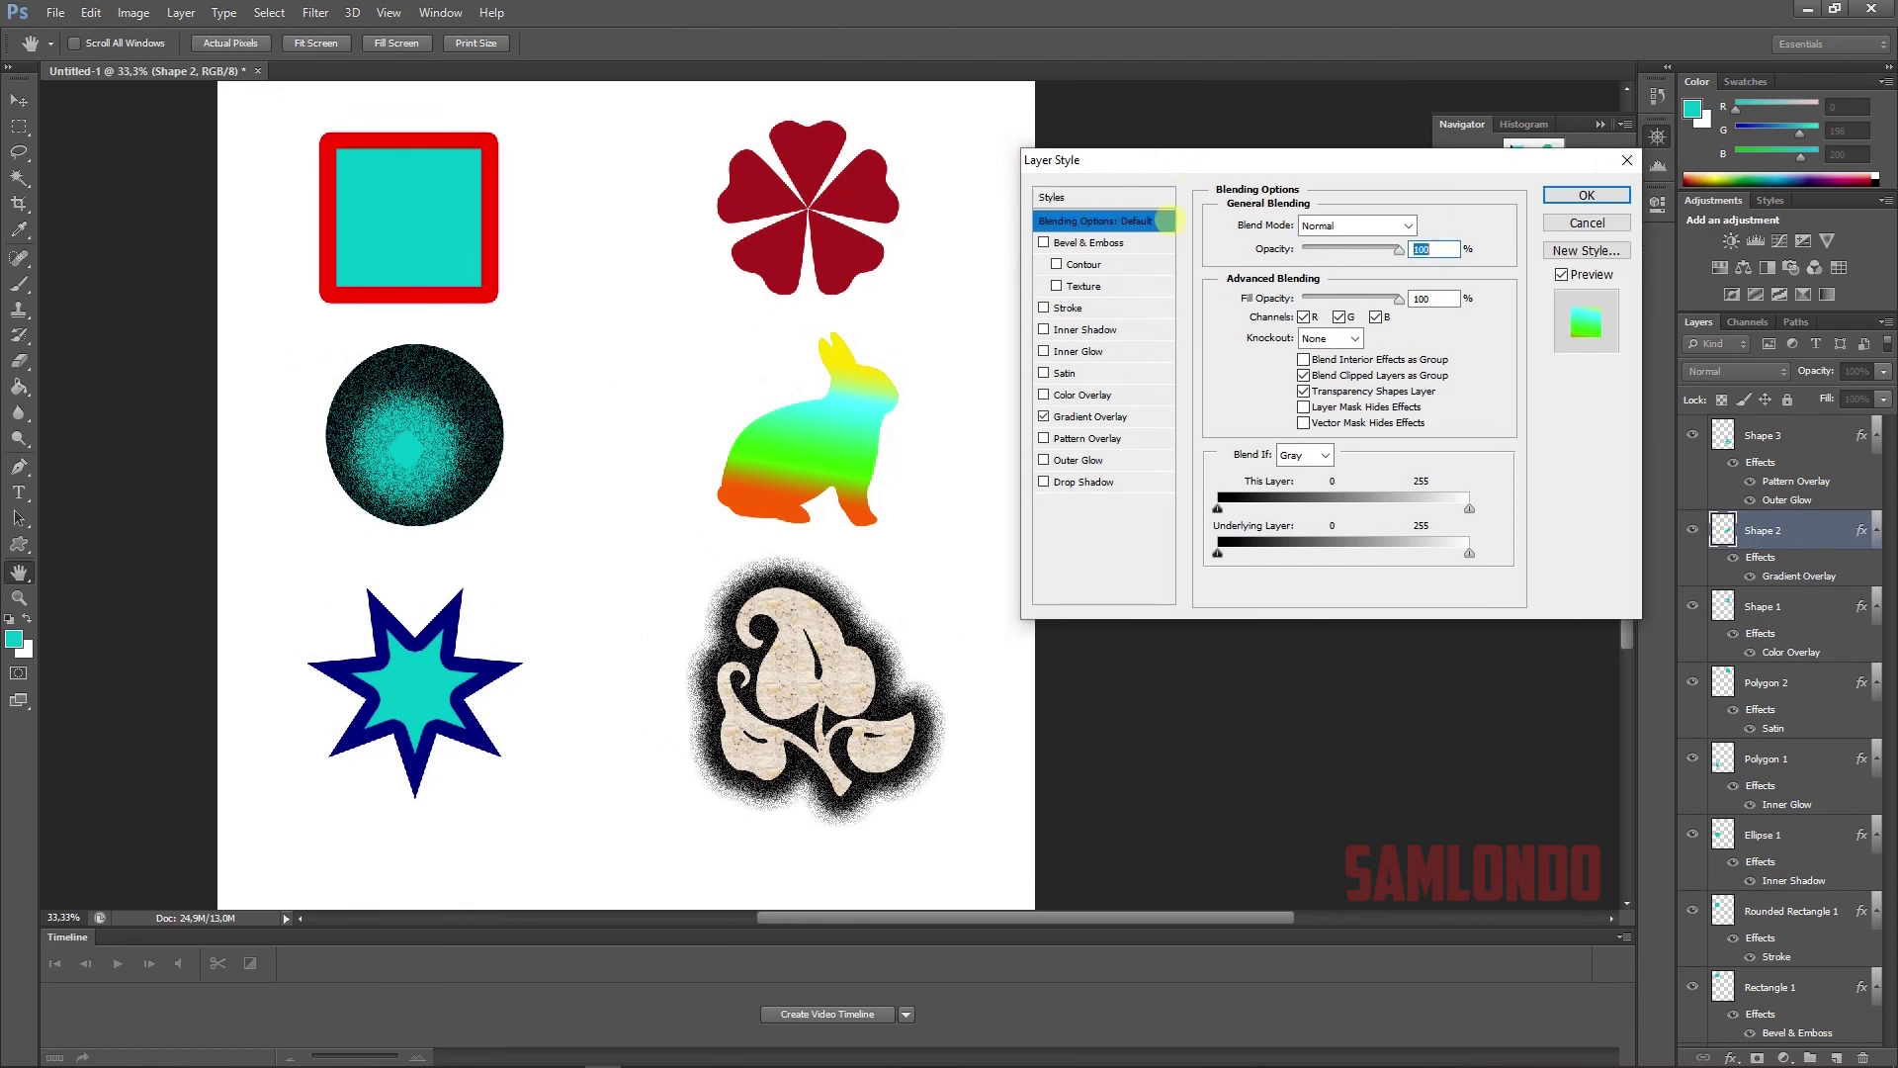
pyautogui.click(1082, 481)
pyautogui.click(1367, 227)
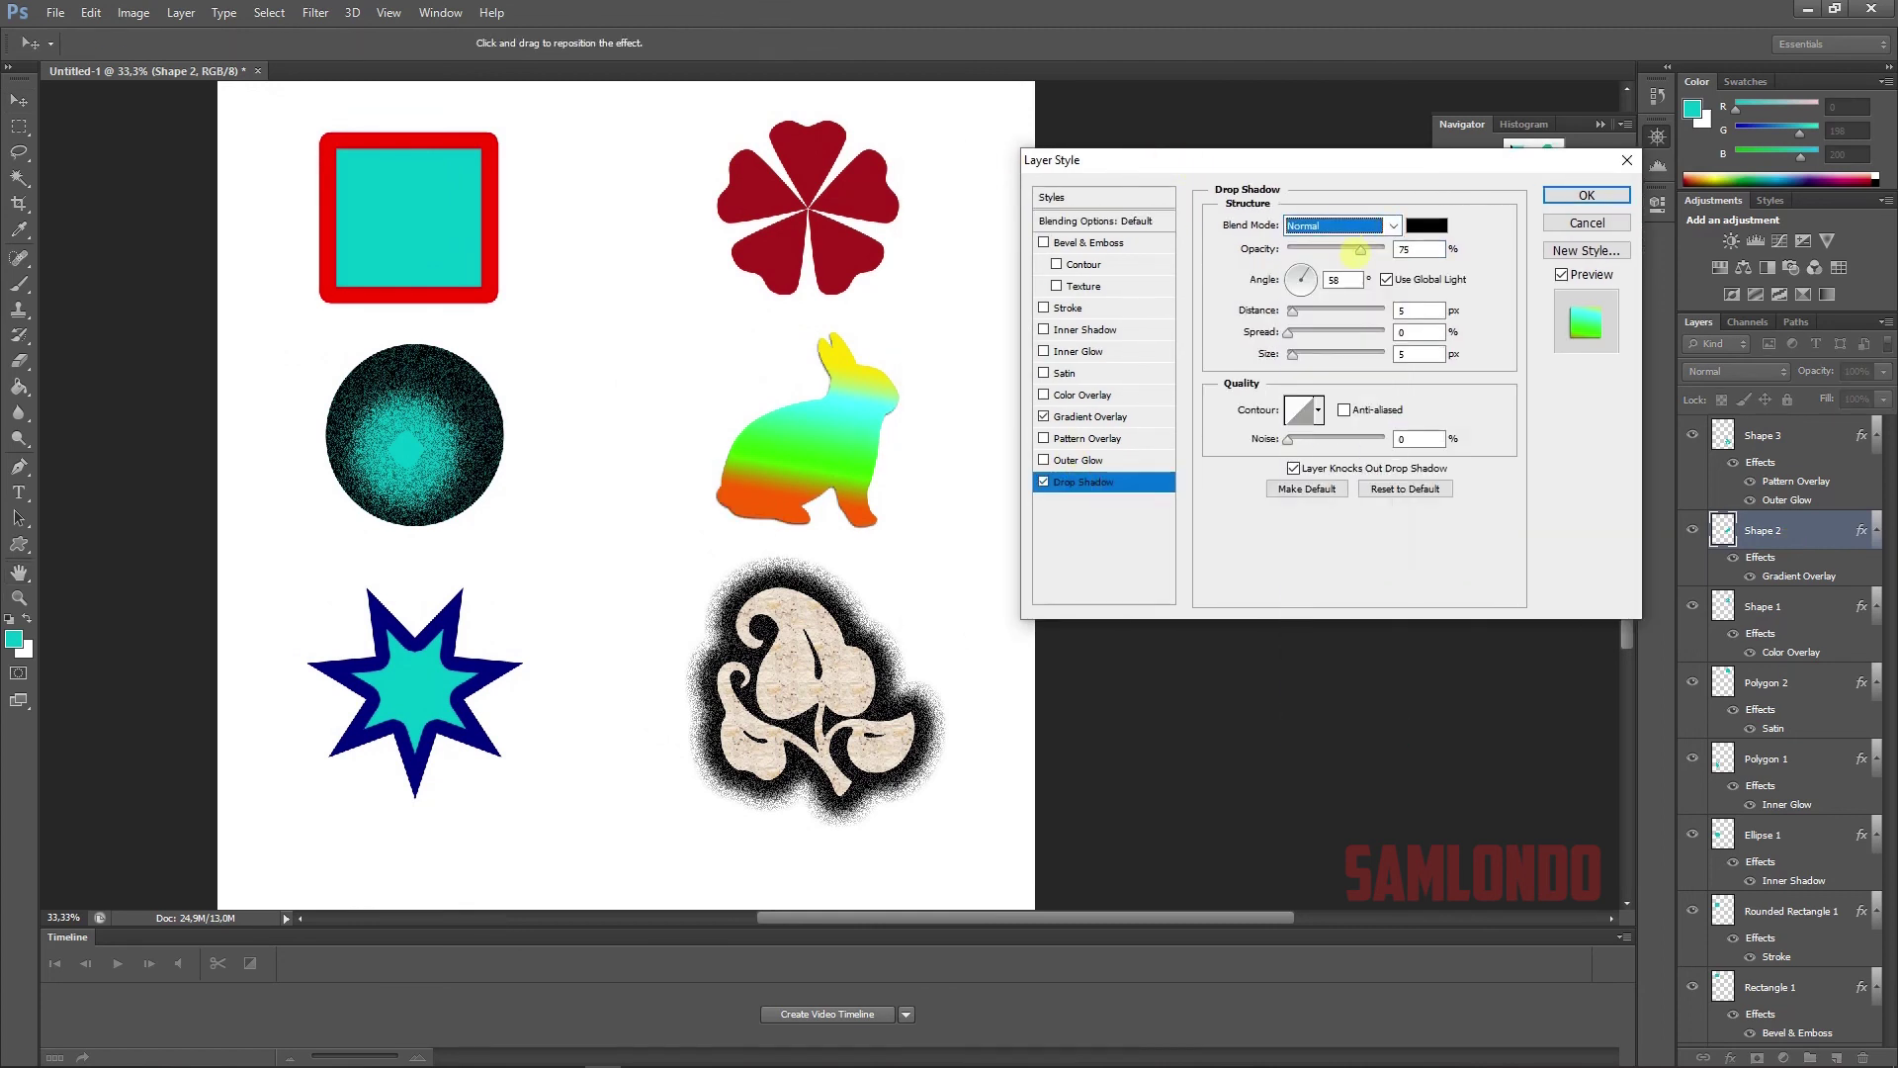
pyautogui.moveTo(1291, 354)
pyautogui.mouseDown()
pyautogui.moveTo(1344, 330)
pyautogui.moveTo(1269, 353)
pyautogui.moveTo(1298, 309)
pyautogui.mouseUp()
pyautogui.moveTo(1287, 438); pyautogui.dragTo(1290, 438)
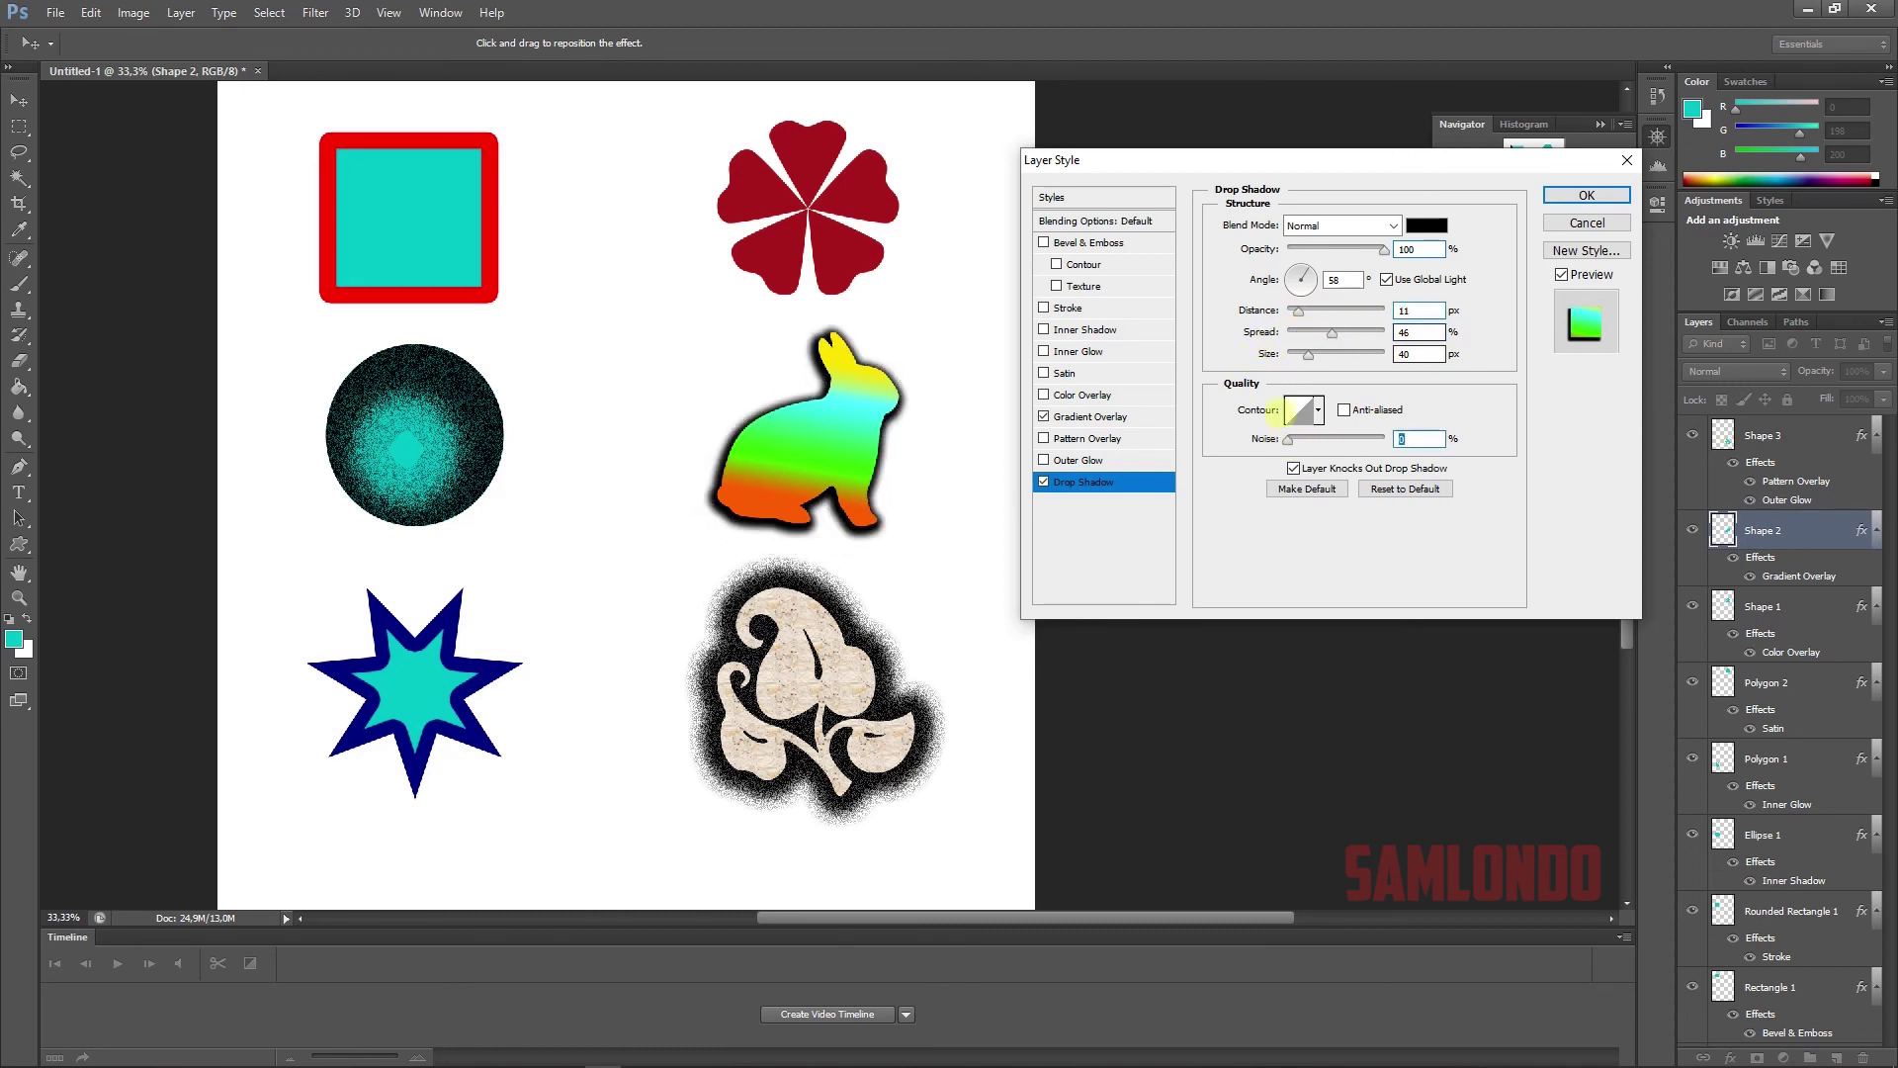
pyautogui.click(1579, 195)
pyautogui.click(1501, 238)
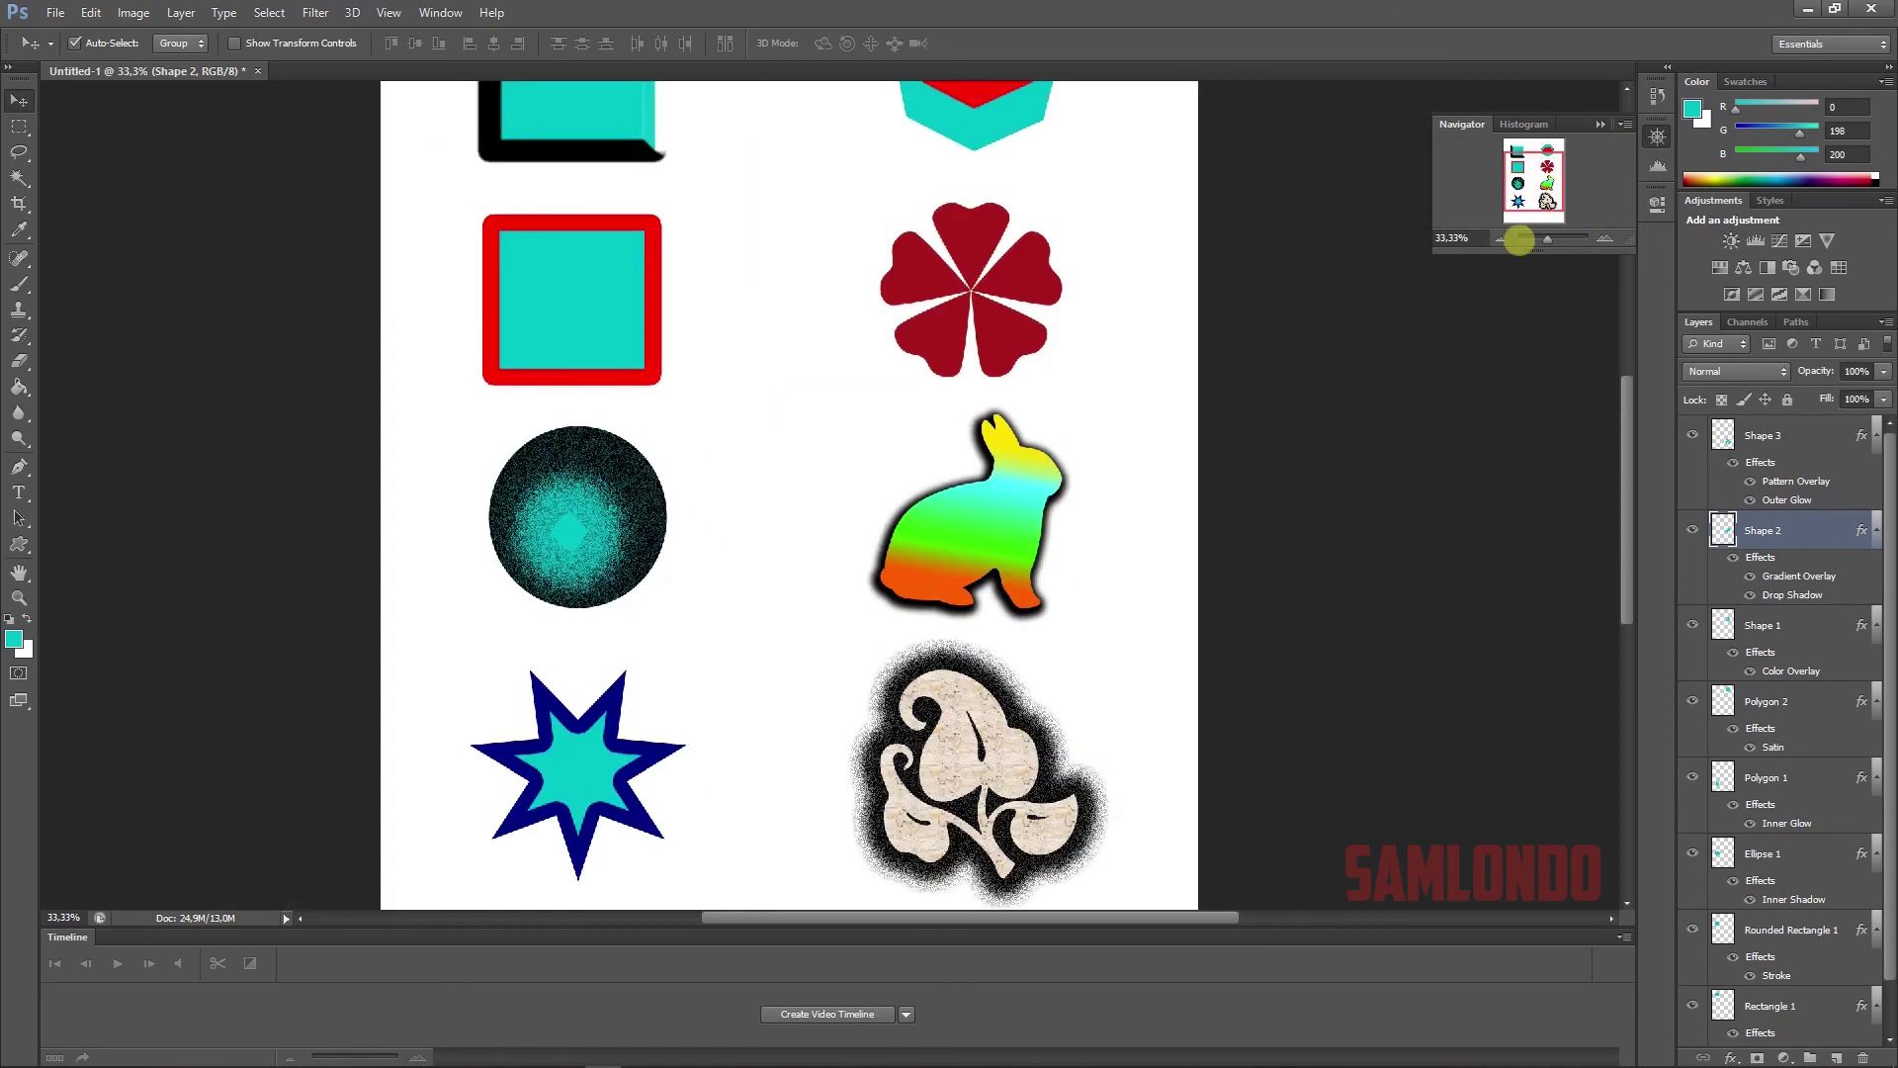